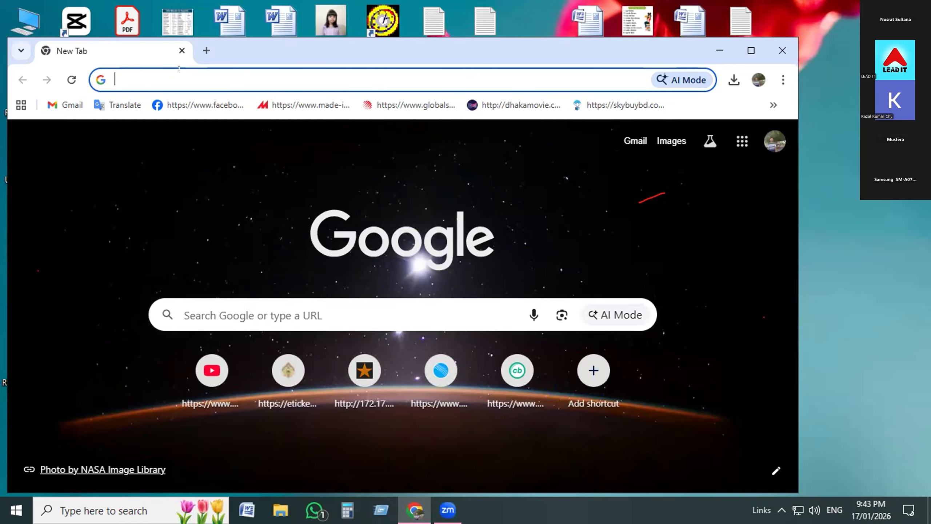
Step: Search the web for Google using the suggested Google technology corporation entry
{"action": "type", "text": "google"}
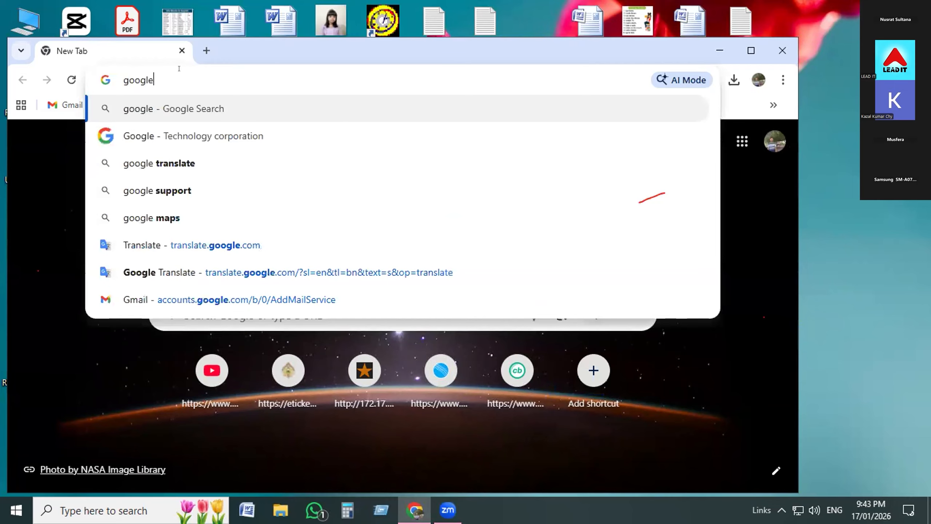
{"action": "key", "text": "Down"}
{"action": "key", "text": "Return"}
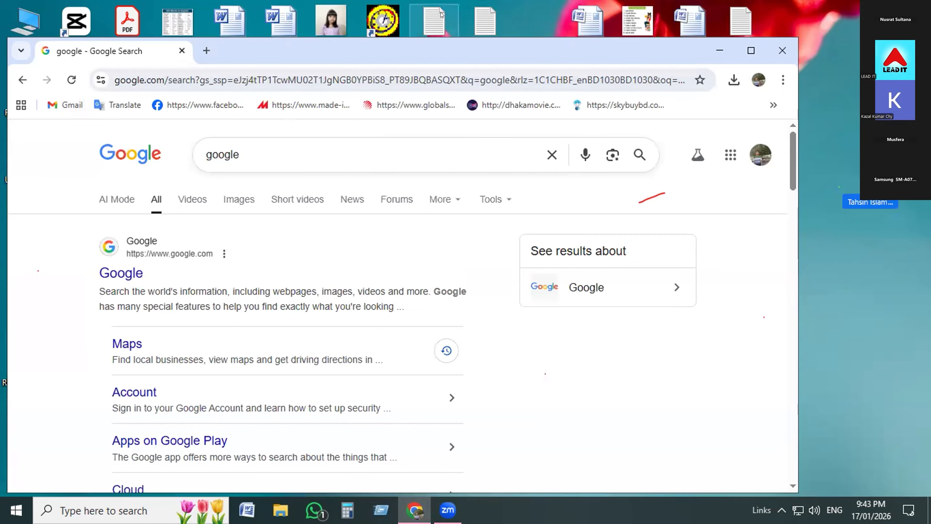
Step: Replace the search query with "linkedin" and run the search
{"action": "left_click", "coordinate": [550, 155]}
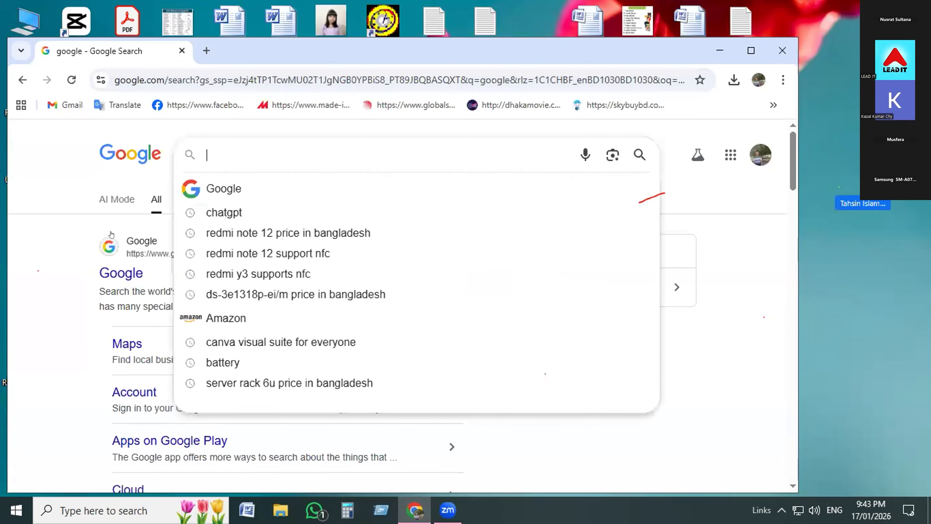
{"action": "left_click", "coordinate": [15, 223]}
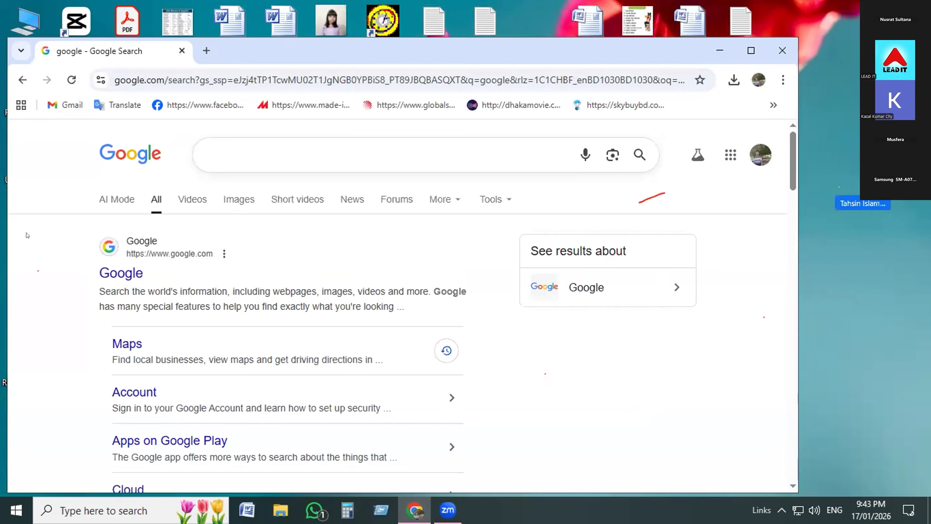
{"action": "left_click", "coordinate": [234, 157]}
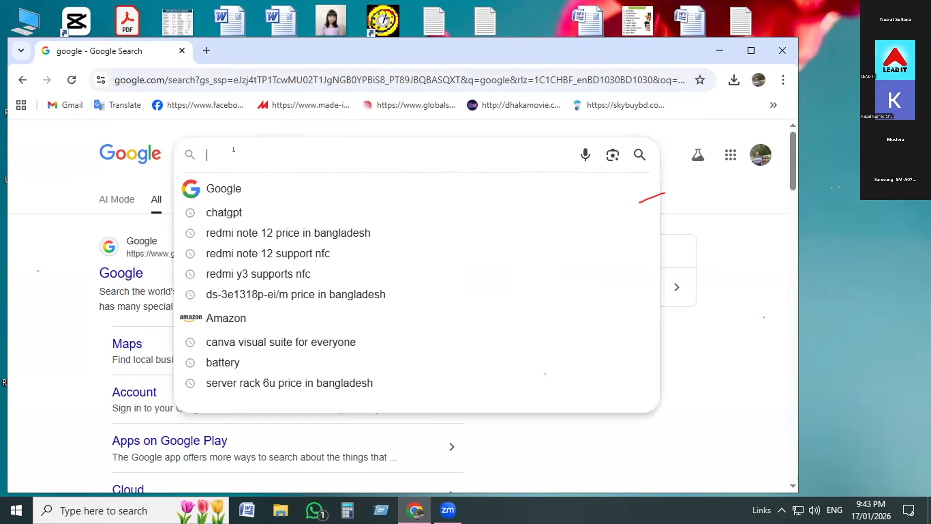
{"action": "type", "text": "linked"}
{"action": "key", "text": "BackSpace"}
{"action": "key", "text": "BackSpace"}
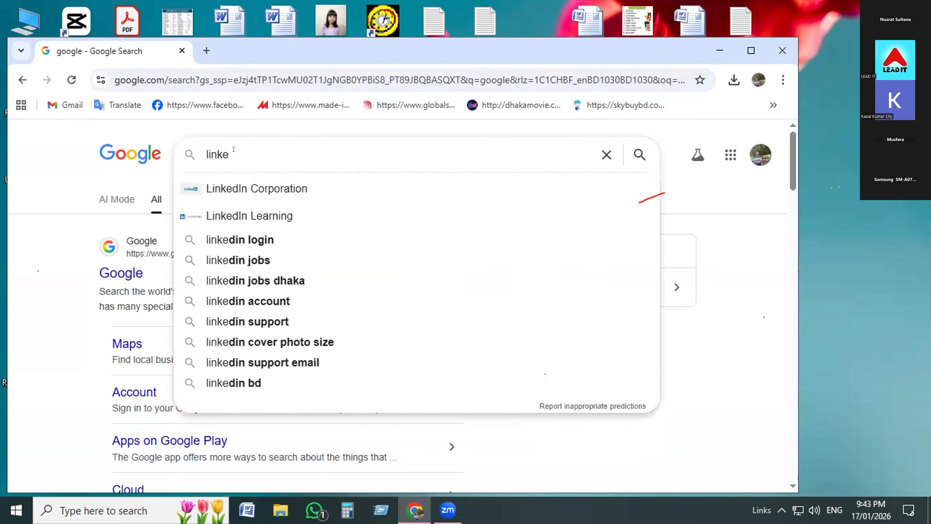
{"action": "type", "text": "edin"}
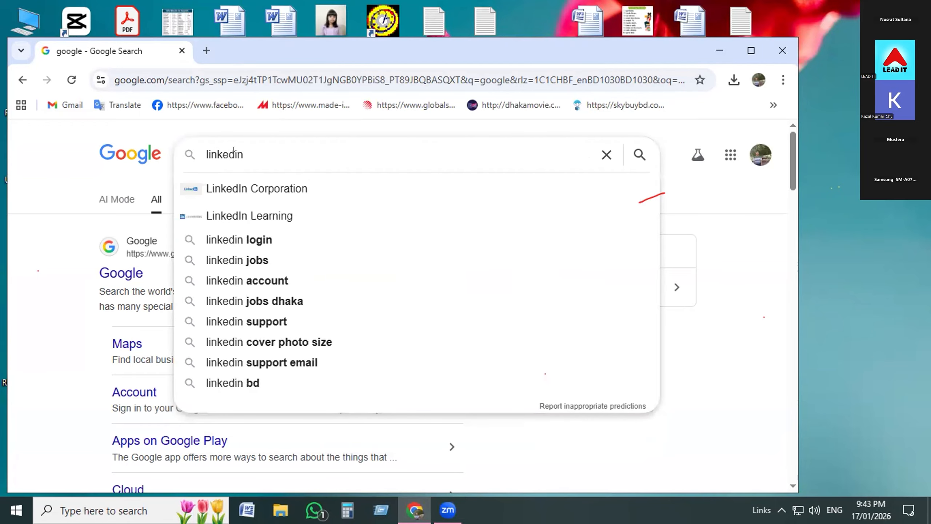
{"action": "key", "text": "Return"}
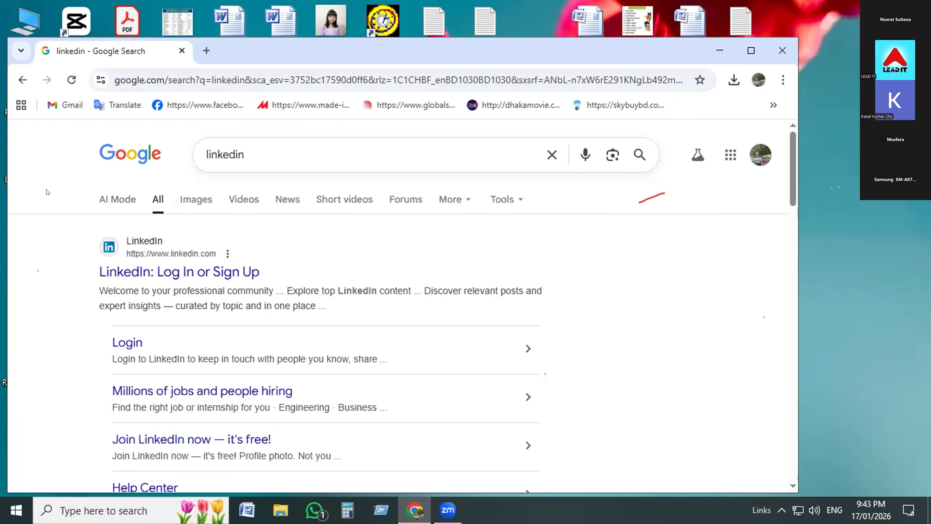
Step: Open the Gmail inbox in a new browser tab
{"action": "left_click", "coordinate": [207, 44]}
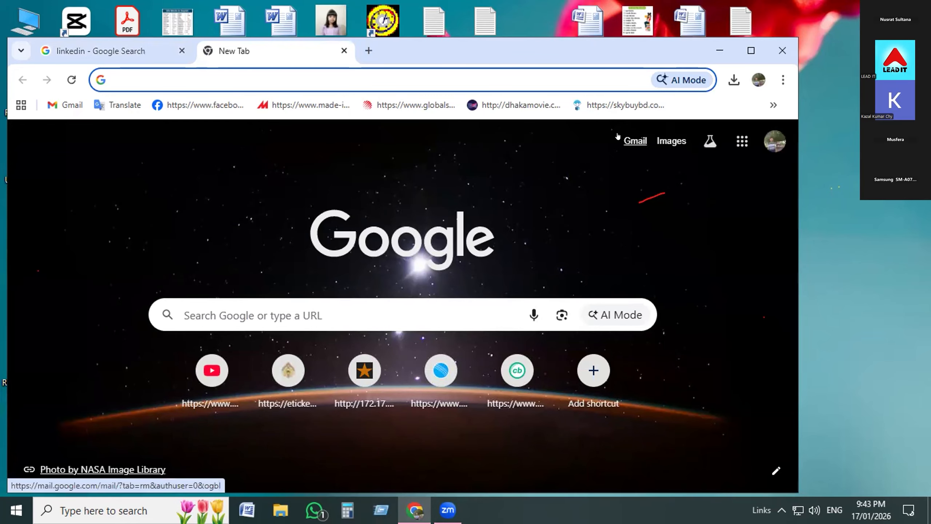
{"action": "left_click", "coordinate": [635, 139]}
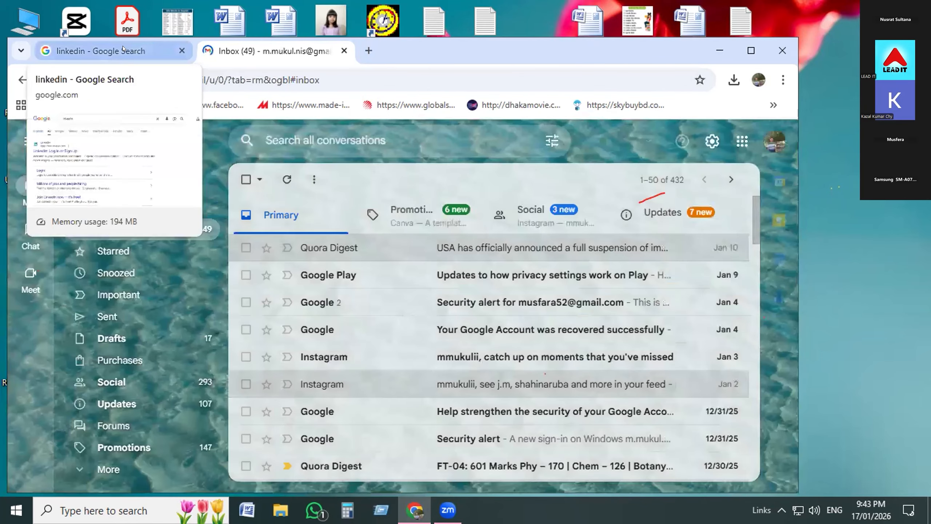
Step: Open the LinkedIn site from the search results, dismiss the Google sign-in prompt and go to the Join now form
{"action": "left_click", "coordinate": [123, 50]}
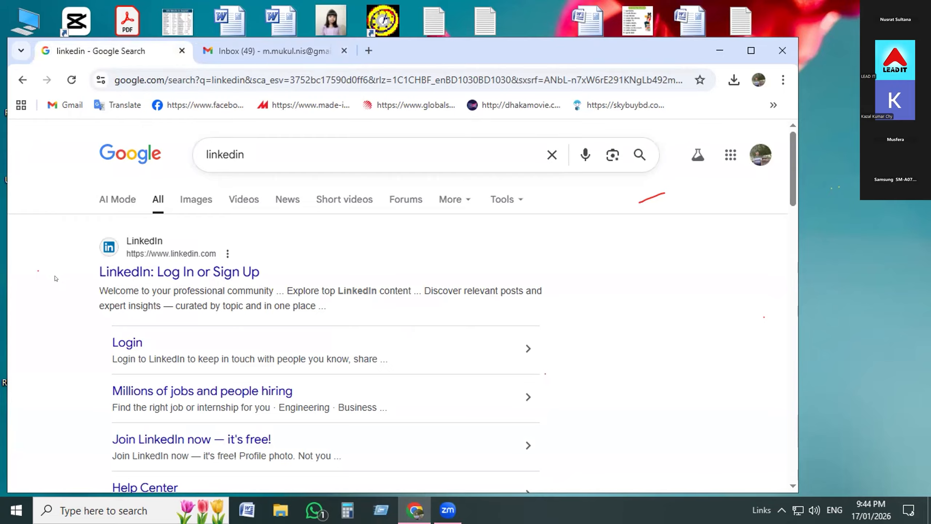
{"action": "left_click", "coordinate": [145, 268]}
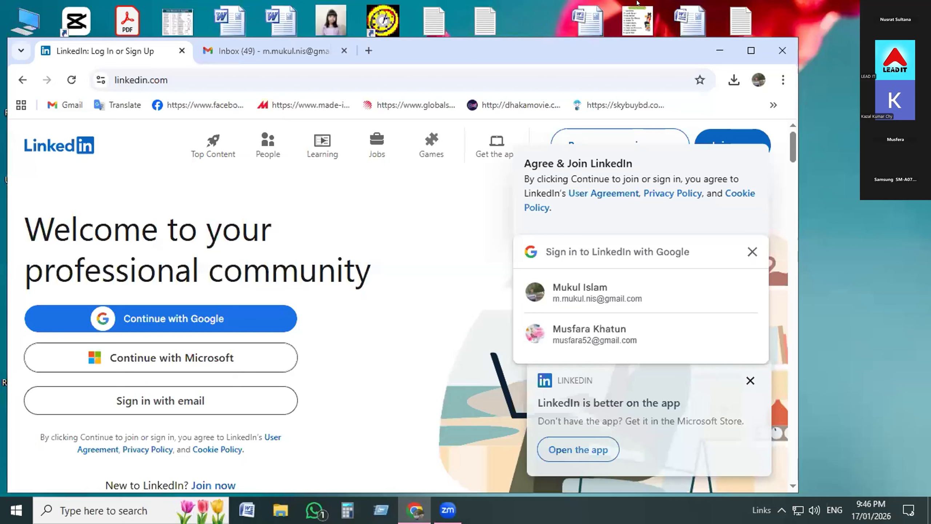
{"action": "left_click", "coordinate": [746, 248]}
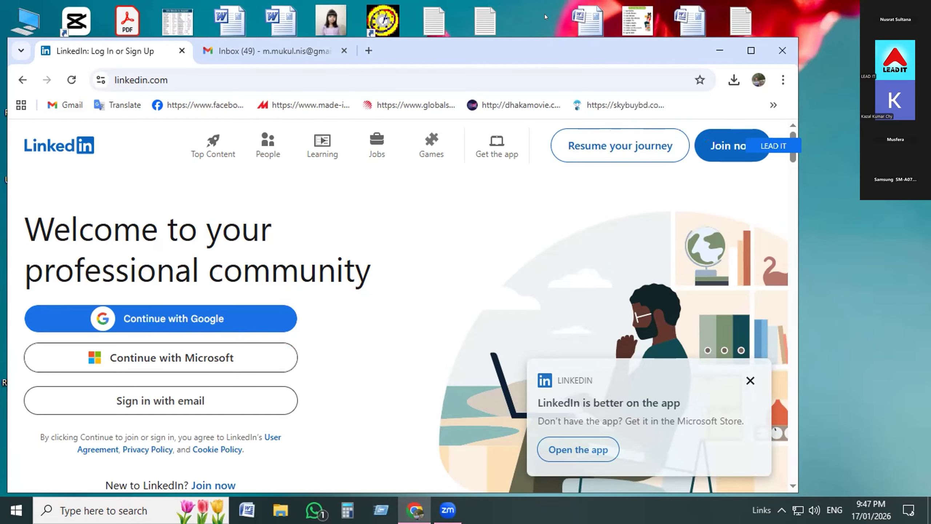
{"action": "left_click", "coordinate": [732, 145]}
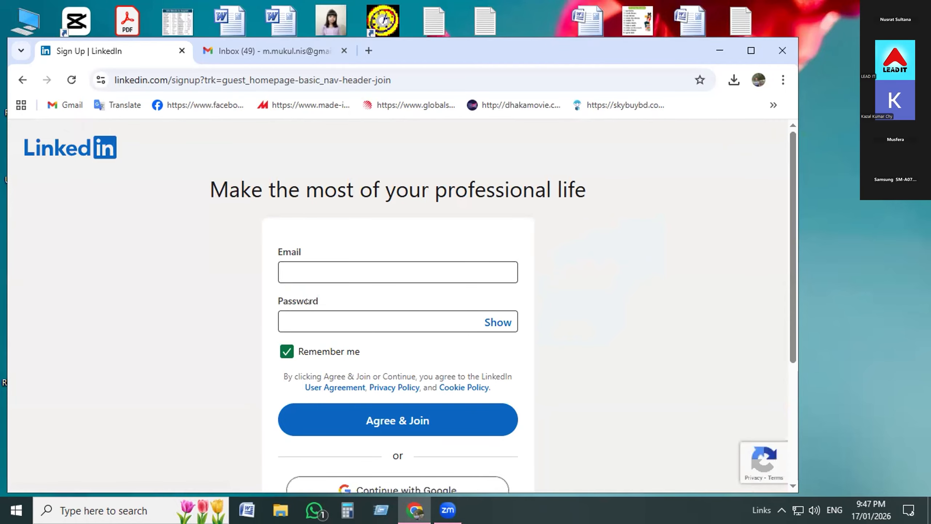
Step: Copy the account's email address from the Google account details in Gmail
{"action": "left_click", "coordinate": [267, 51]}
{"action": "left_click", "coordinate": [768, 144]}
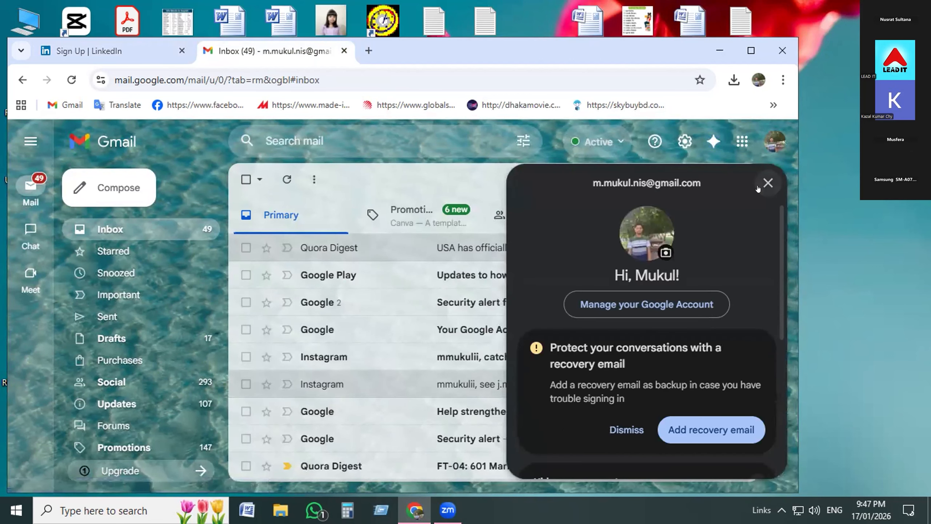
{"action": "scroll", "coordinate": [655, 318], "scroll_direction": "down", "scroll_amount": 4}
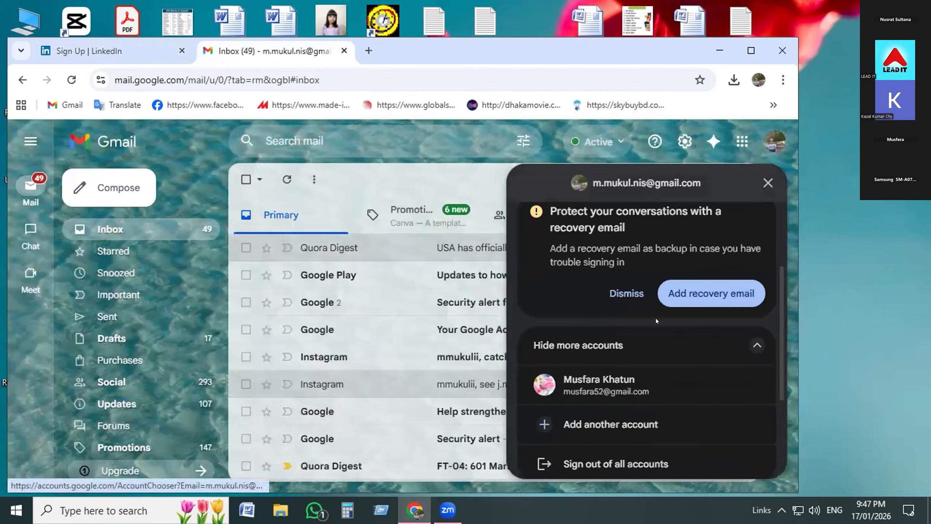
{"action": "scroll", "coordinate": [612, 224], "scroll_direction": "up", "scroll_amount": 4}
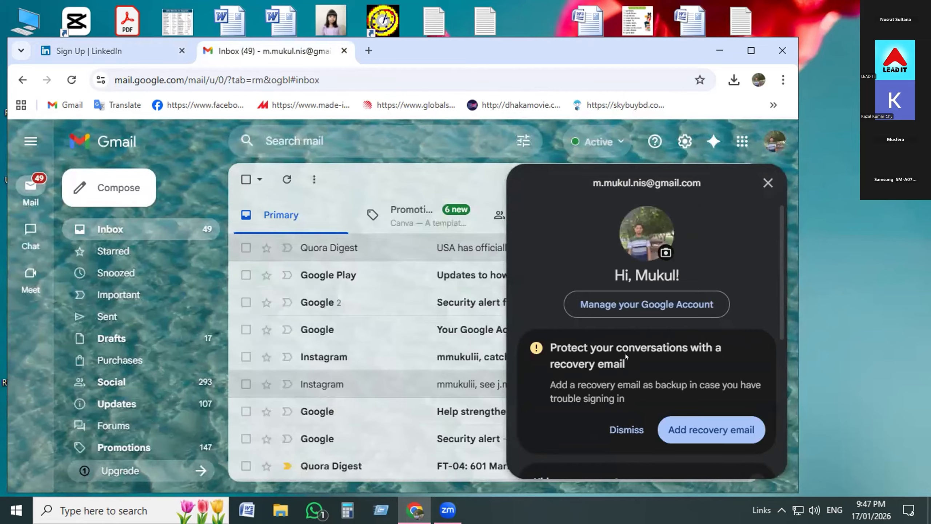
{"action": "left_click_drag", "start_coordinate": [589, 179], "coordinate": [701, 180]}
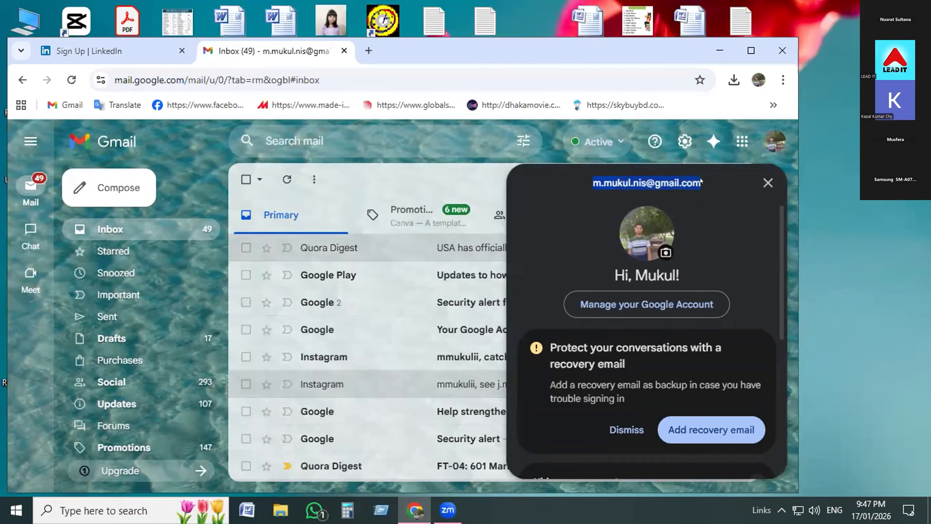
{"action": "right_click", "coordinate": [678, 181]}
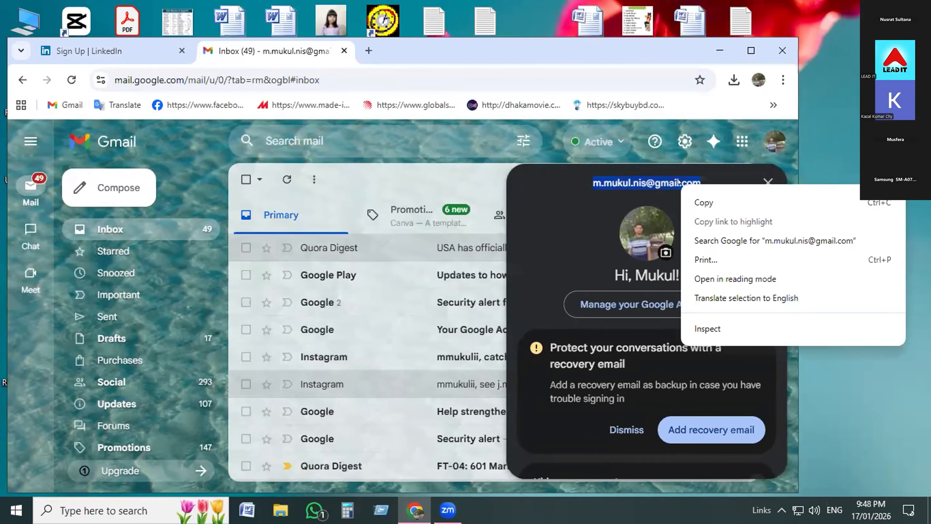
{"action": "left_click", "coordinate": [708, 201]}
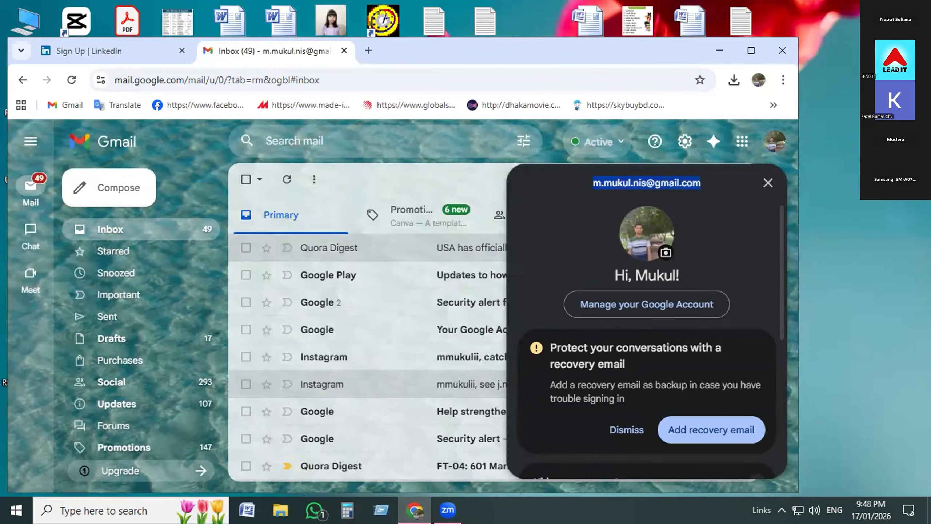
{"action": "left_click", "coordinate": [611, 178]}
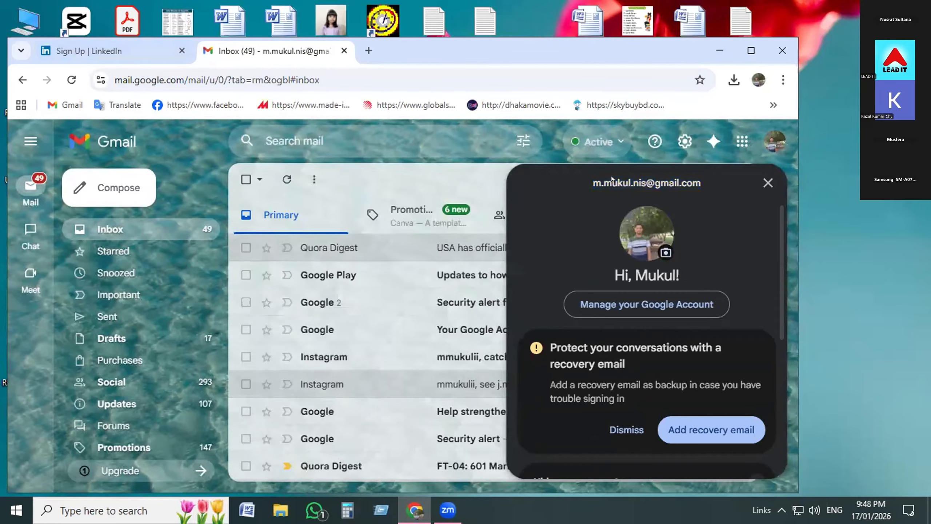
Step: Paste the copied email address into the Email field of the LinkedIn sign-up form
{"action": "left_click", "coordinate": [109, 24]}
{"action": "left_click", "coordinate": [109, 45]}
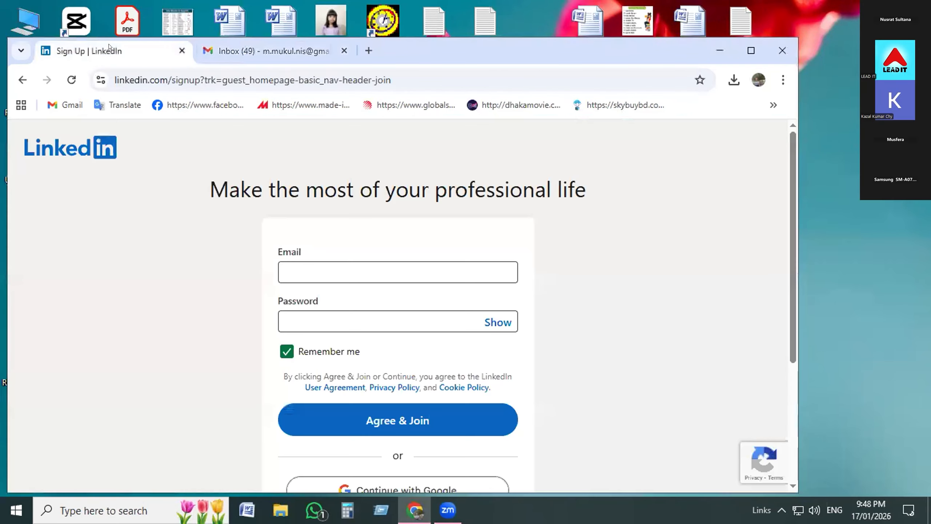
{"action": "right_click", "coordinate": [296, 266]}
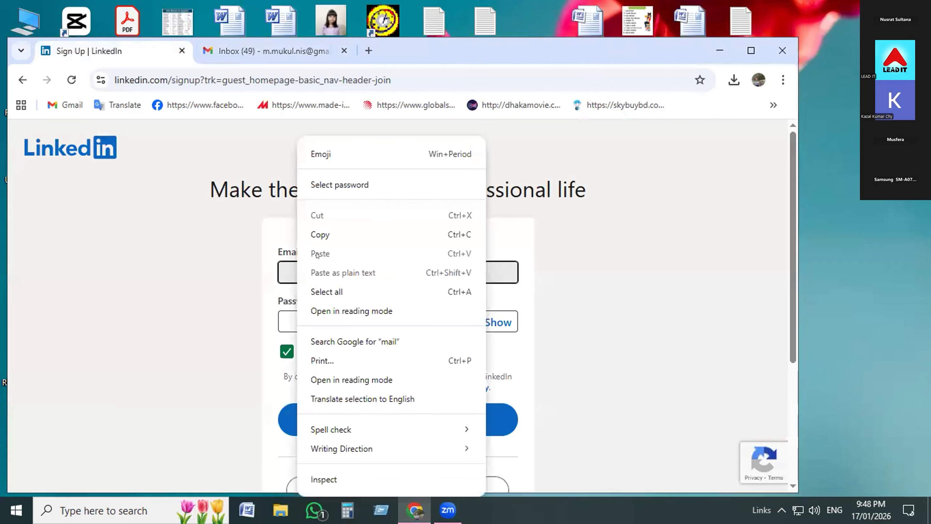
{"action": "left_click", "coordinate": [297, 253]}
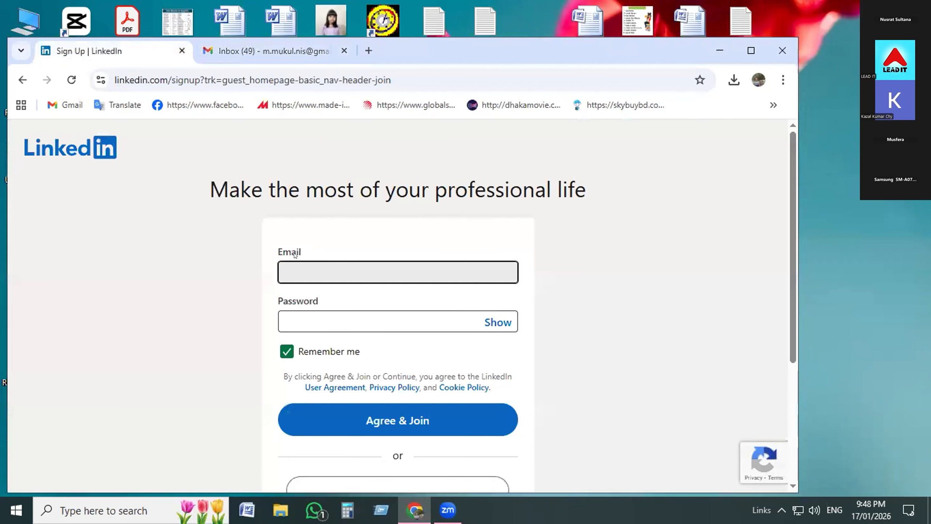
{"action": "right_click", "coordinate": [287, 274]}
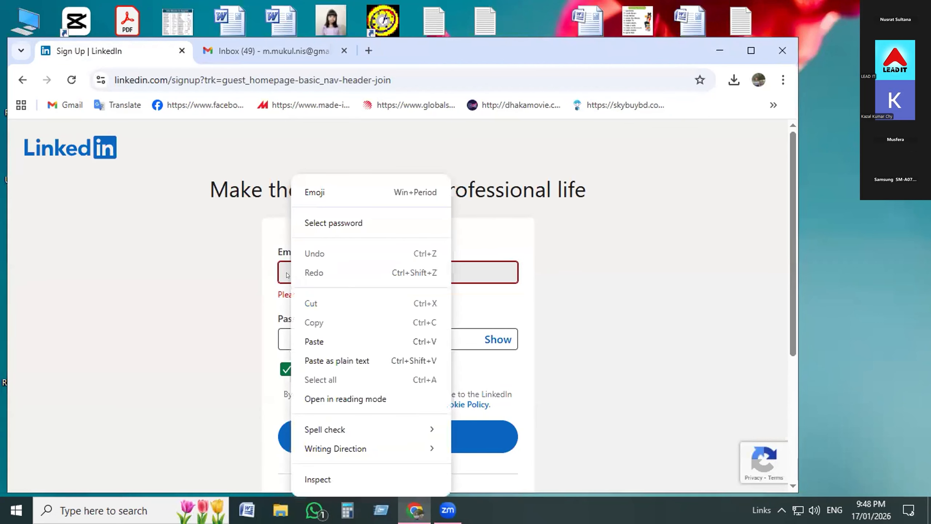
{"action": "left_click", "coordinate": [315, 341]}
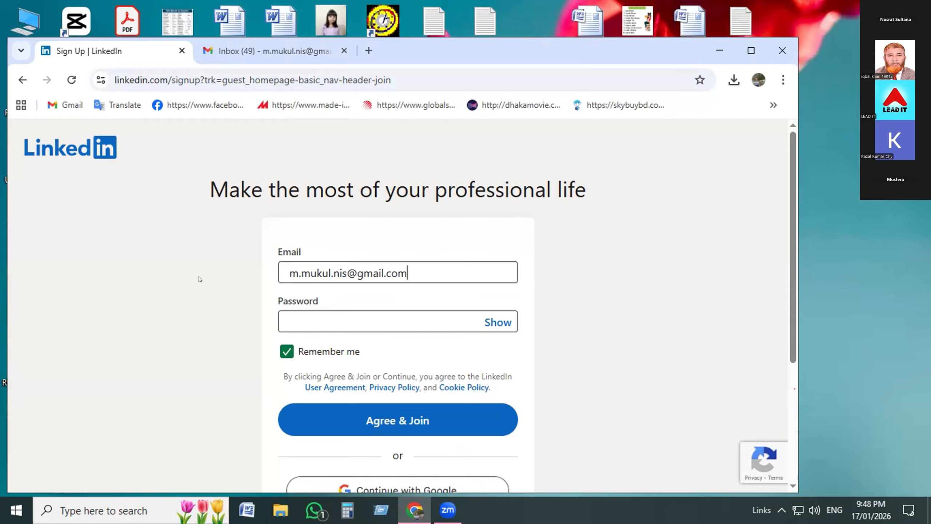
Step: Enter a self-chosen account password instead of the suggested strong one, and submit the sign-up form with Agree & Join
{"action": "left_click", "coordinate": [289, 315]}
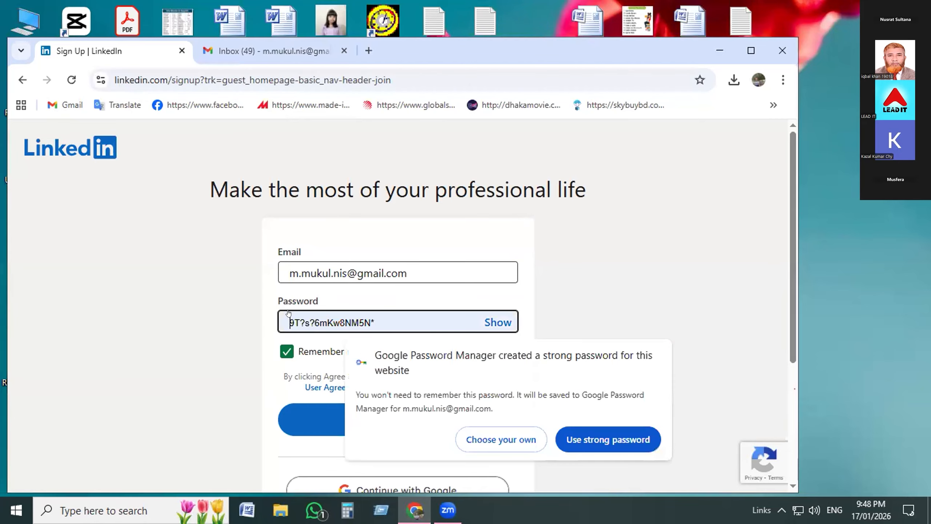
{"action": "left_click", "coordinate": [495, 433]}
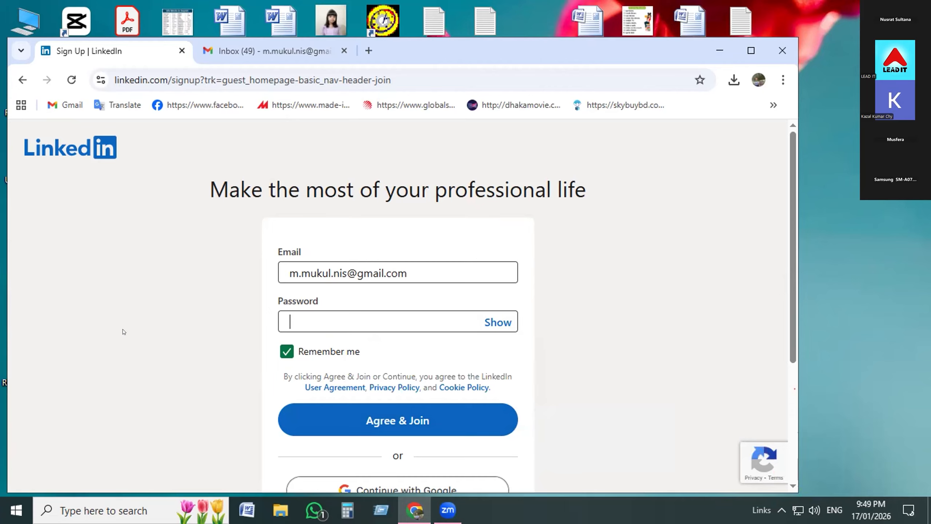
{"action": "type", "text": "•••••"}
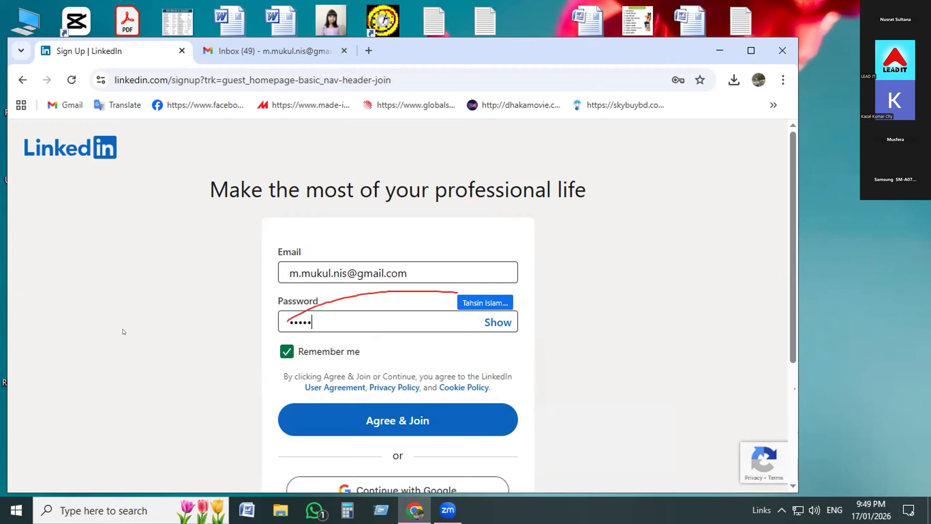
{"action": "type", "text": "•"}
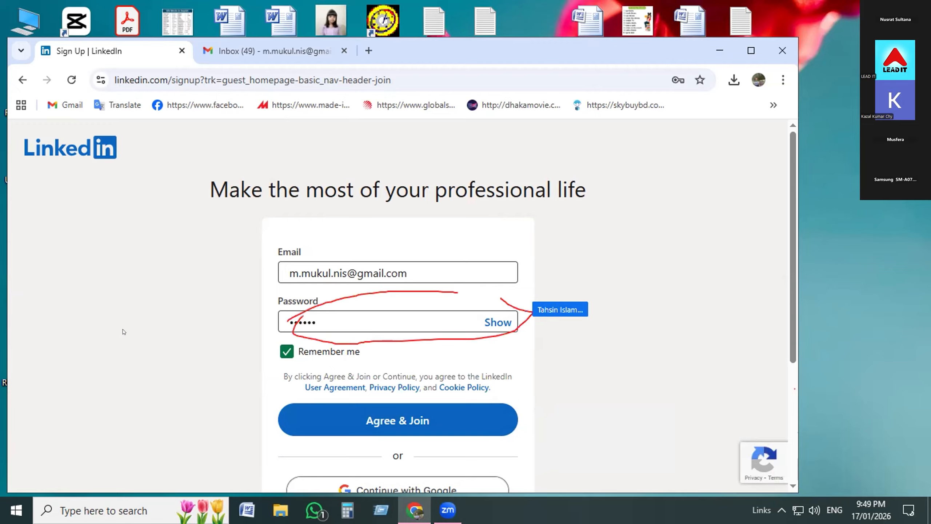
{"action": "type", "text": "••••••"}
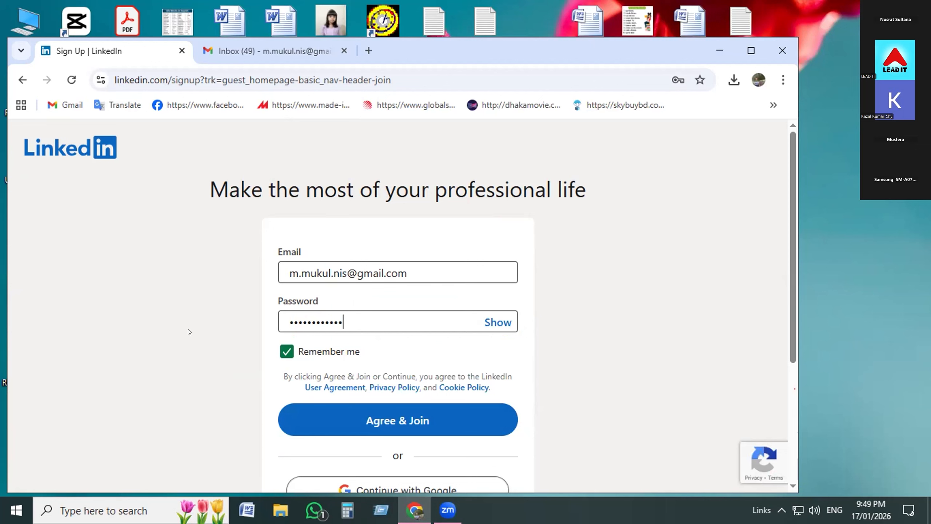
{"action": "left_click", "coordinate": [344, 422]}
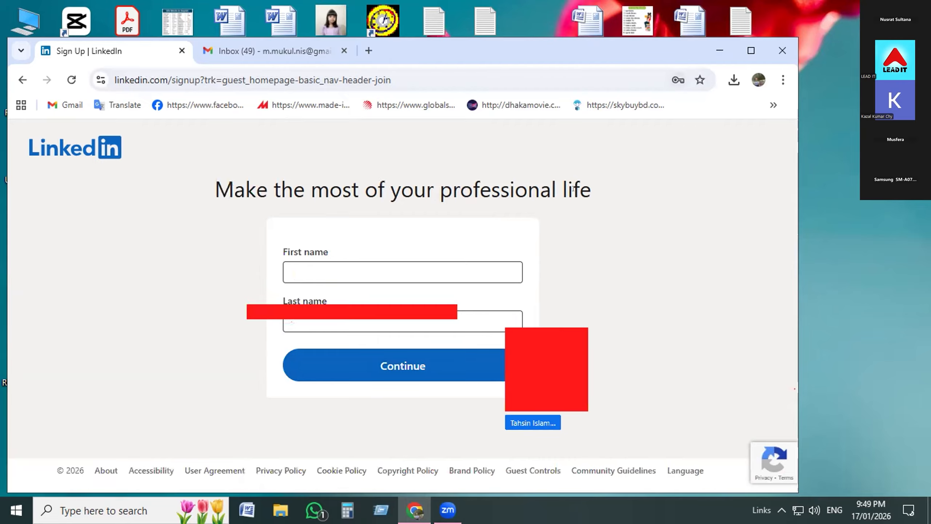
Step: Save the new LinkedIn login in the browser's password manager
{"action": "left_click", "coordinate": [678, 80]}
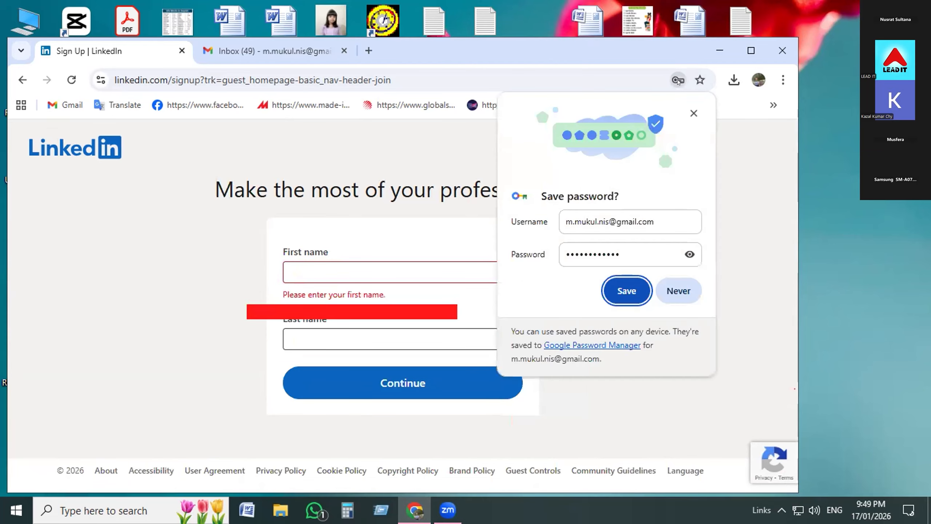
{"action": "left_click", "coordinate": [625, 292]}
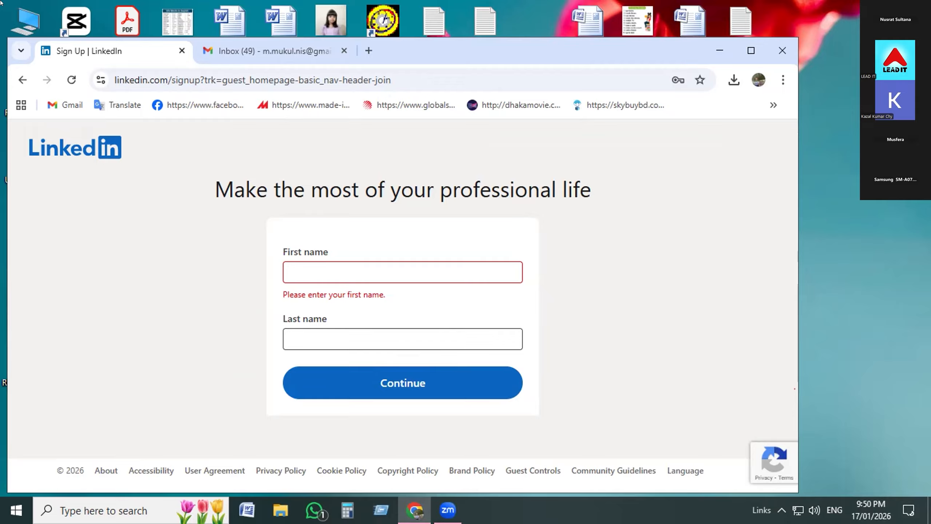
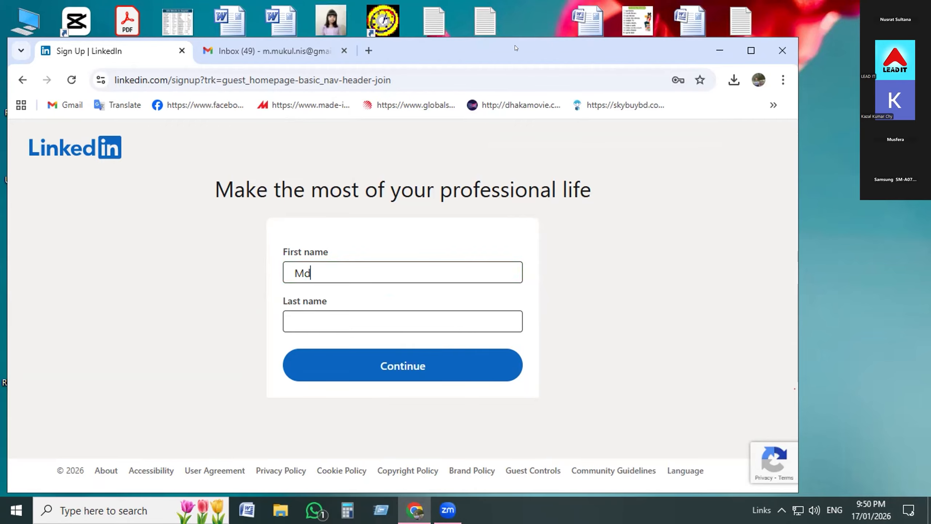
Step: Enter the account holder's first and last name in the LinkedIn sign-up form and continue
{"action": "left_click", "coordinate": [711, 49]}
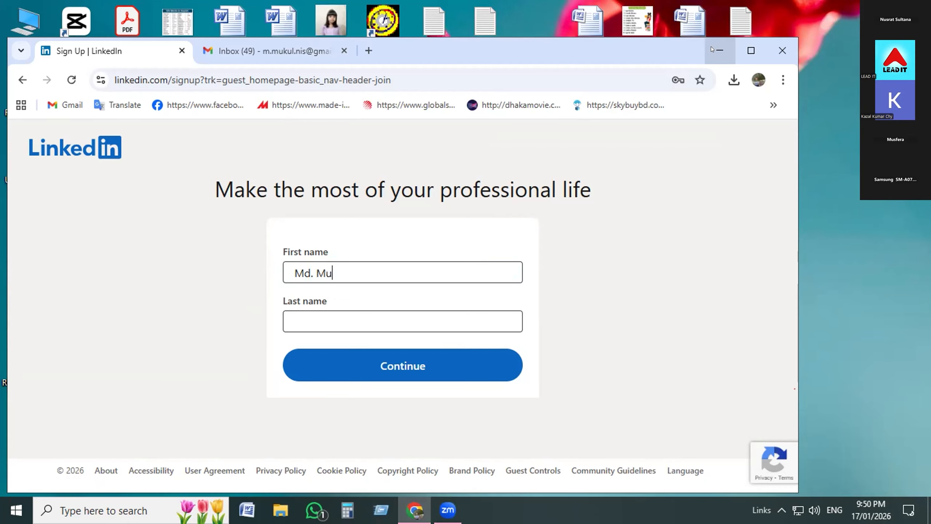
{"action": "left_click", "coordinate": [308, 315]}
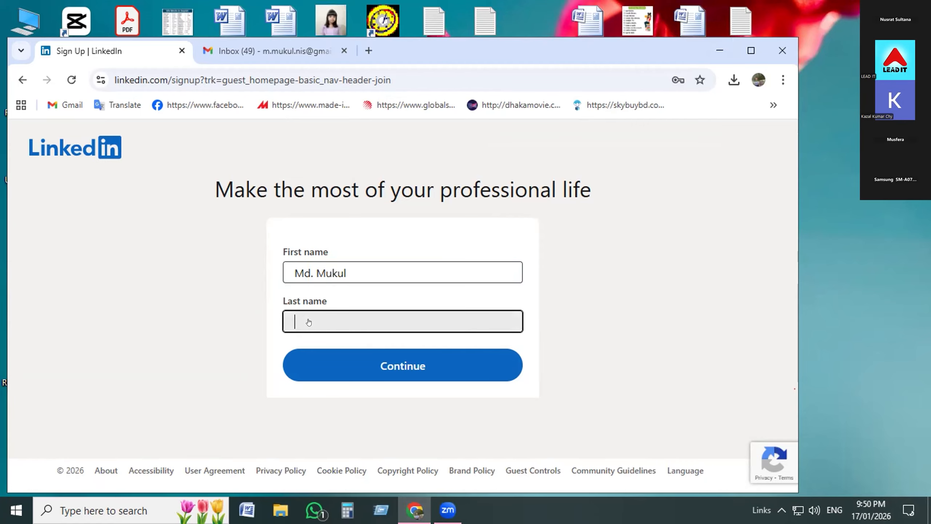
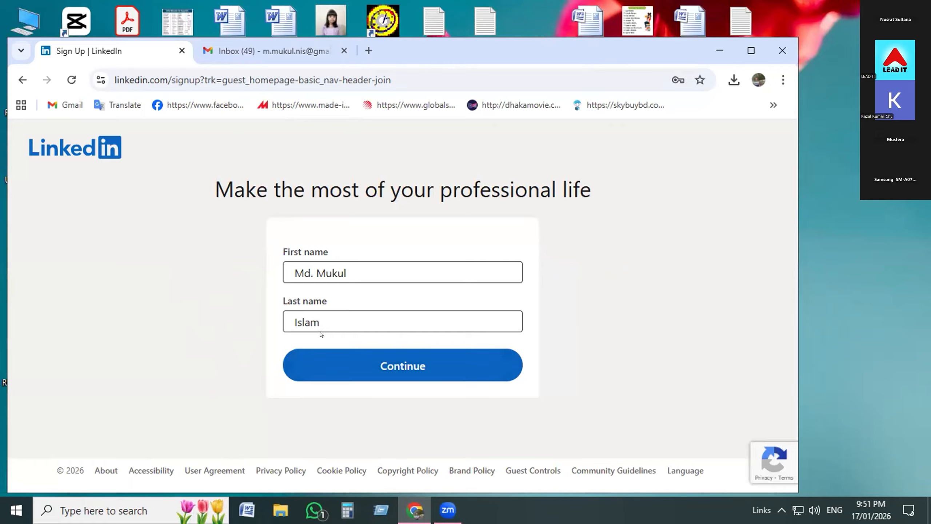
{"action": "left_click", "coordinate": [352, 354]}
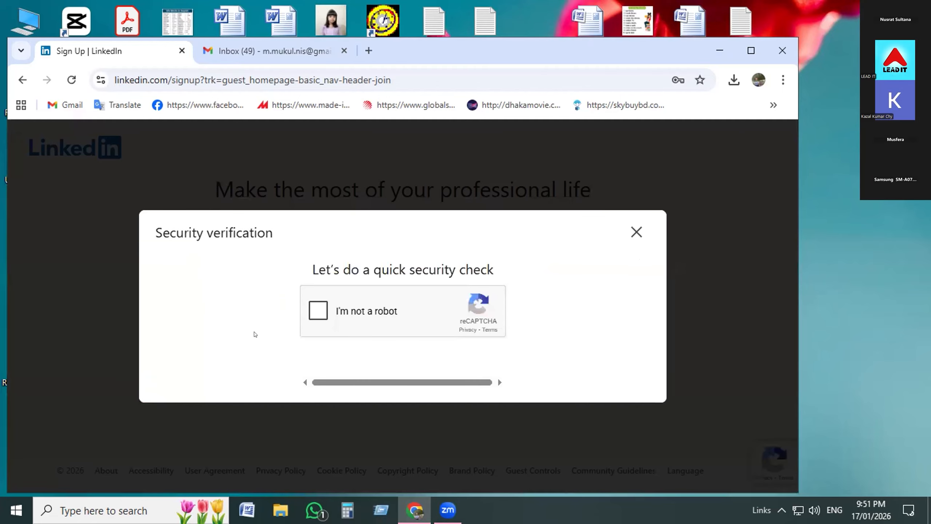
Step: Confirm the "I'm not a robot" security check, close the Security verification dialog and go to the sign-up form's email and password fields
{"action": "left_click", "coordinate": [321, 309]}
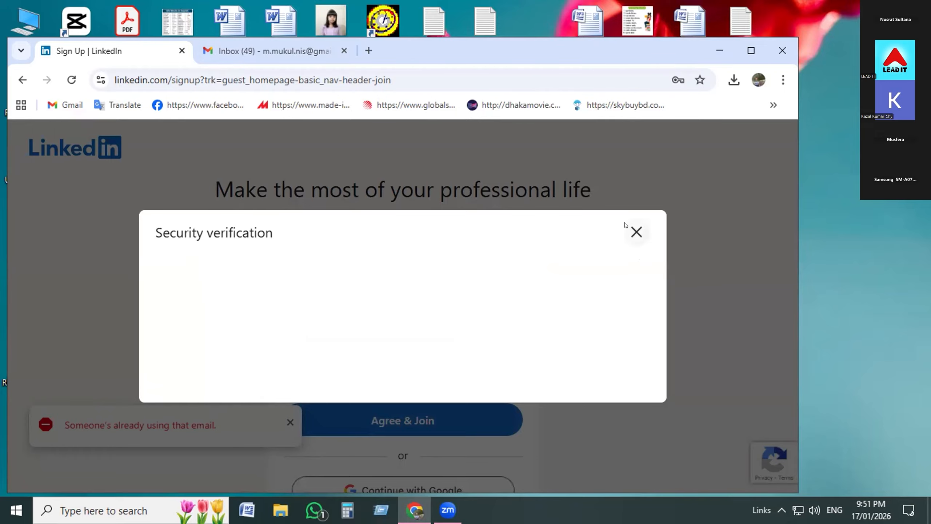
{"action": "left_click", "coordinate": [636, 231]}
{"action": "scroll", "coordinate": [366, 319], "scroll_direction": "down", "scroll_amount": 3}
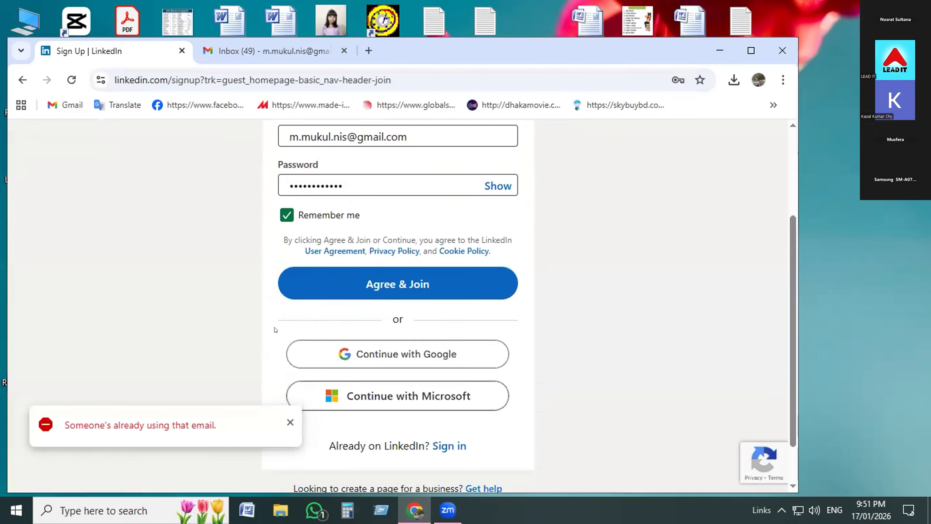
Step: Search Gmail for "linkedin", read the "Update to LinkedIn's Terms of Service" message to see whose account it addresses, and return to the sign-up form
{"action": "left_click", "coordinate": [243, 41]}
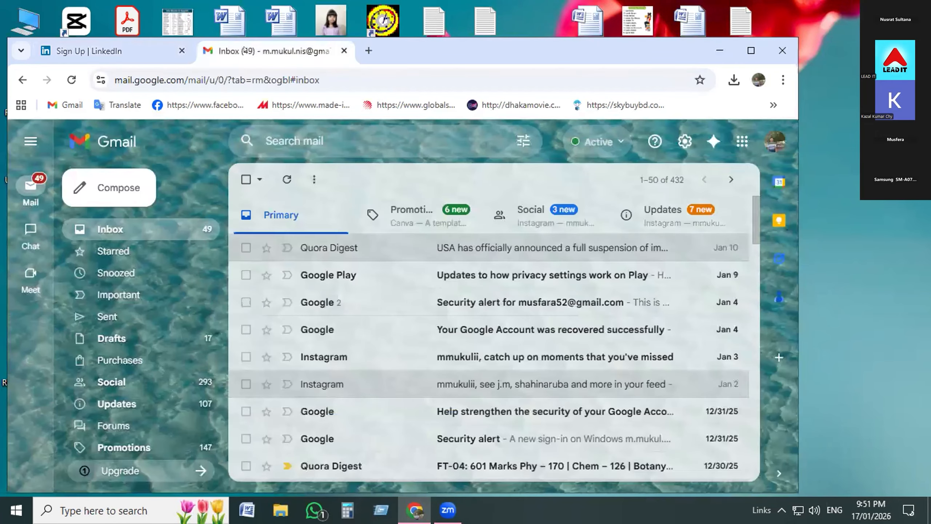
{"action": "left_click", "coordinate": [385, 135]}
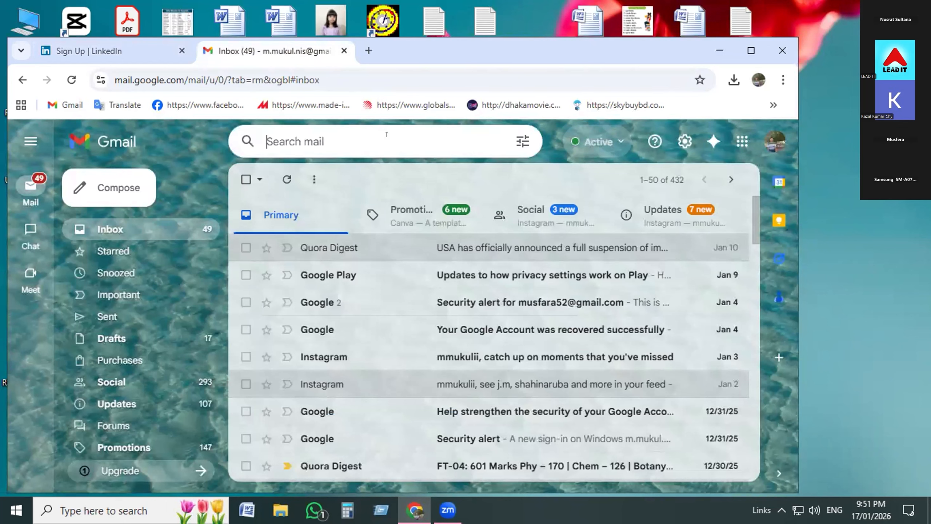
{"action": "type", "text": "linkedin"}
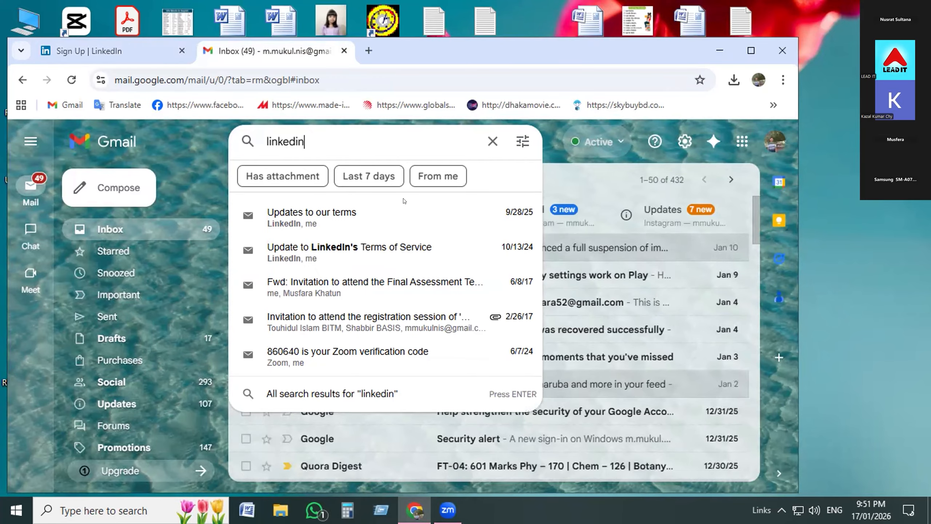
{"action": "left_click", "coordinate": [365, 253]}
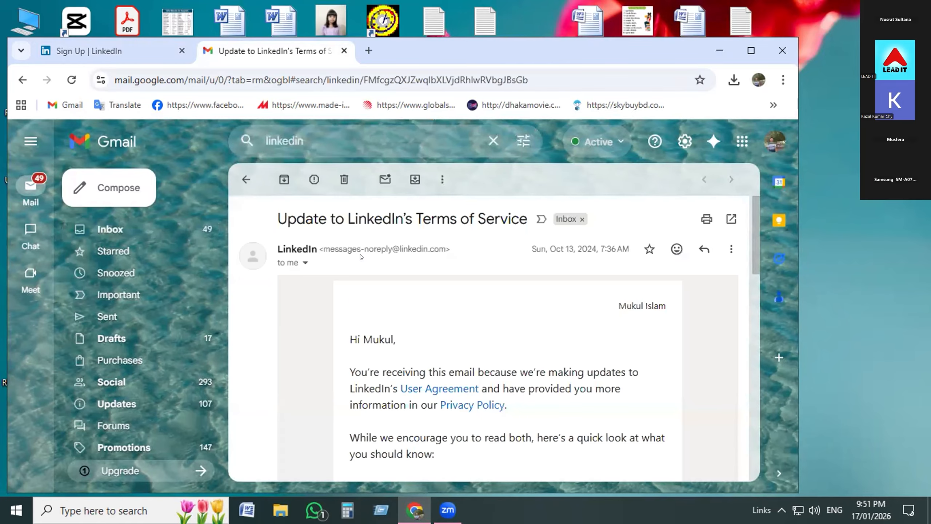
{"action": "scroll", "coordinate": [353, 375], "scroll_direction": "down", "scroll_amount": 2}
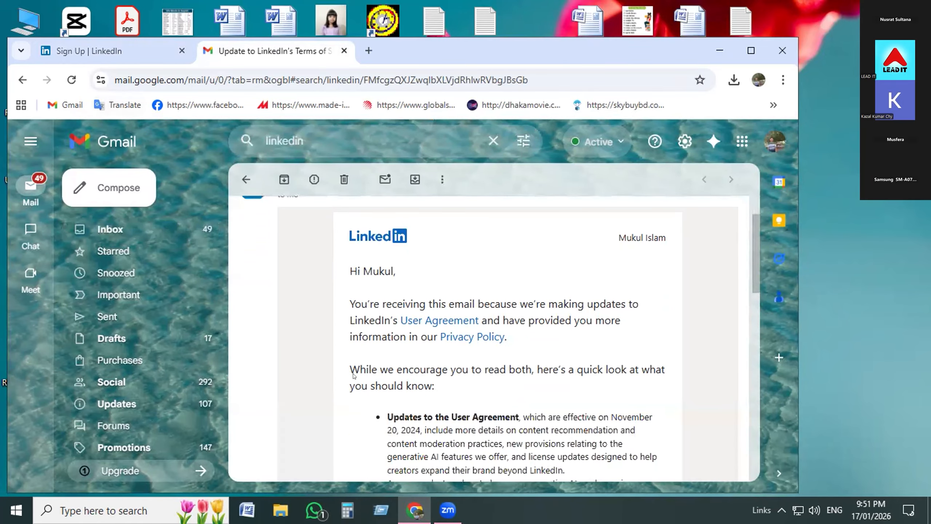
{"action": "scroll", "coordinate": [339, 290], "scroll_direction": "down", "scroll_amount": 2}
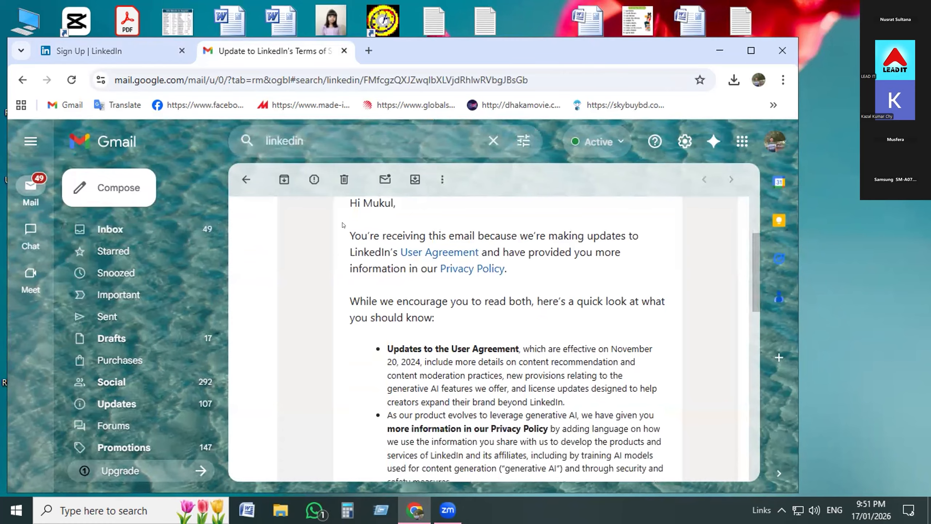
{"action": "scroll", "coordinate": [345, 235], "scroll_direction": "up", "scroll_amount": 4}
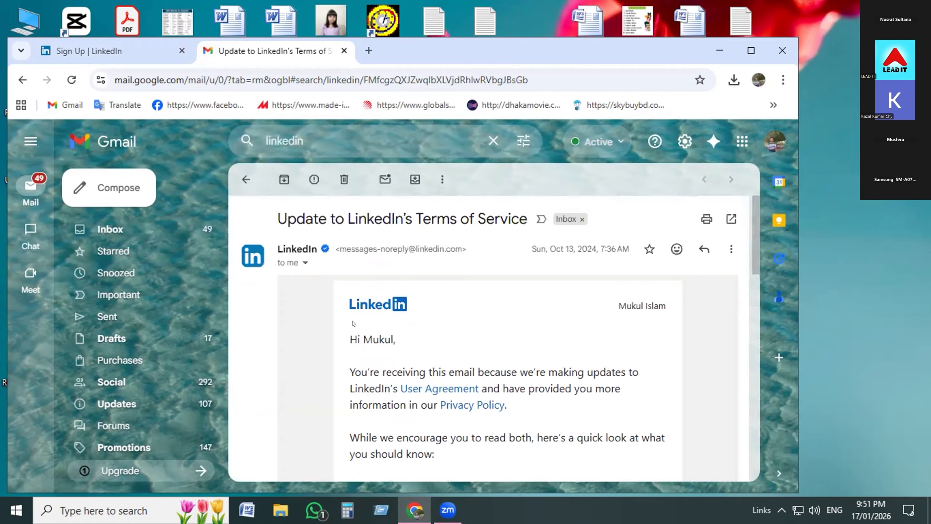
{"action": "left_click_drag", "start_coordinate": [354, 324], "coordinate": [396, 343]}
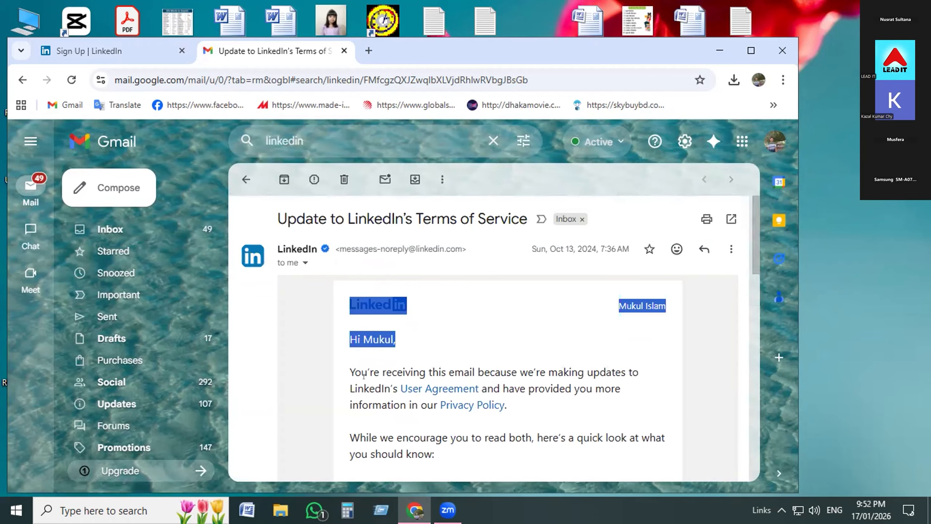
{"action": "left_click", "coordinate": [92, 58]}
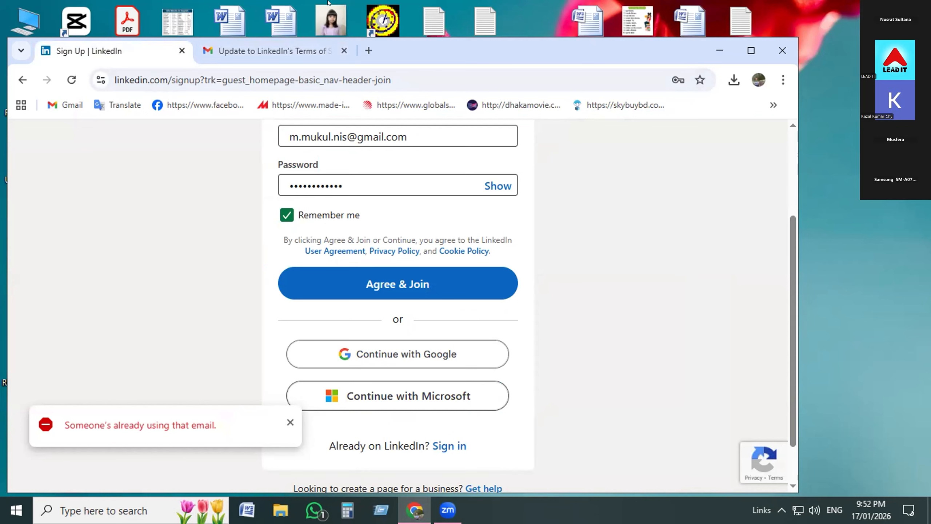
{"action": "scroll", "coordinate": [538, 224], "scroll_direction": "up", "scroll_amount": 3}
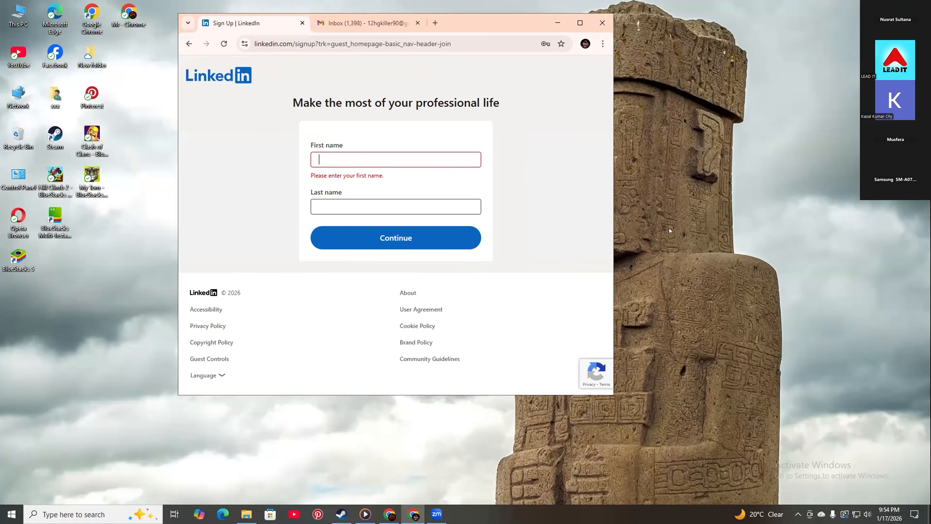
Step: Separate the LinkedIn sign-up page from the Gmail tab into its own browser window and enlarge that window
{"action": "left_click", "coordinate": [628, 283]}
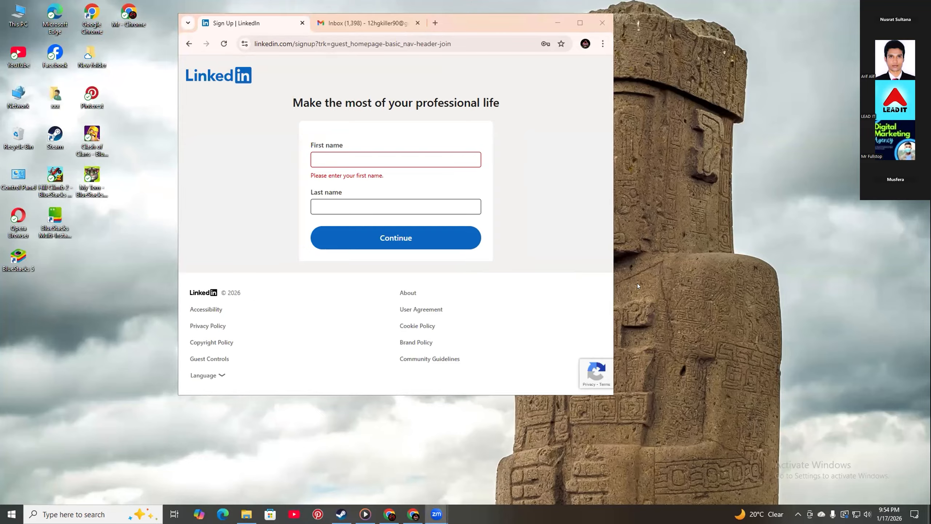
{"action": "left_click", "coordinate": [667, 272]}
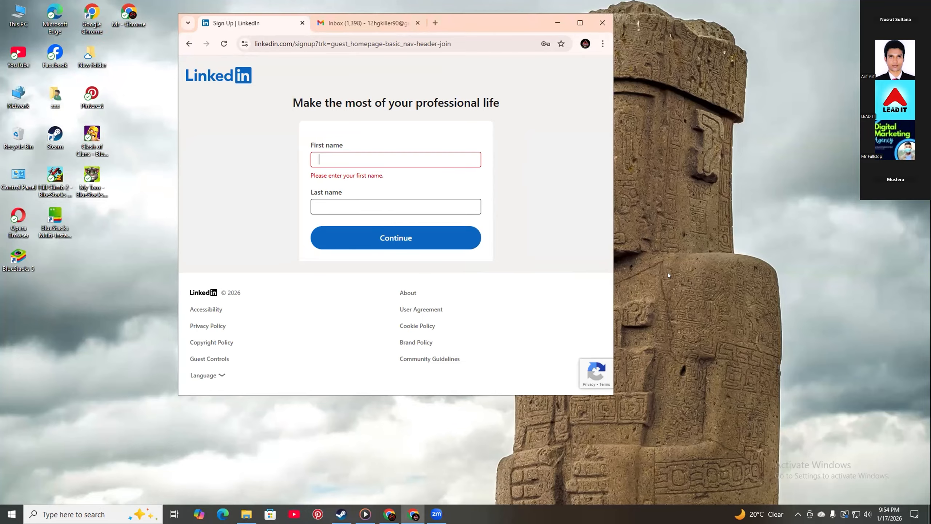
{"action": "left_click_drag", "start_coordinate": [484, 32], "coordinate": [244, 37]}
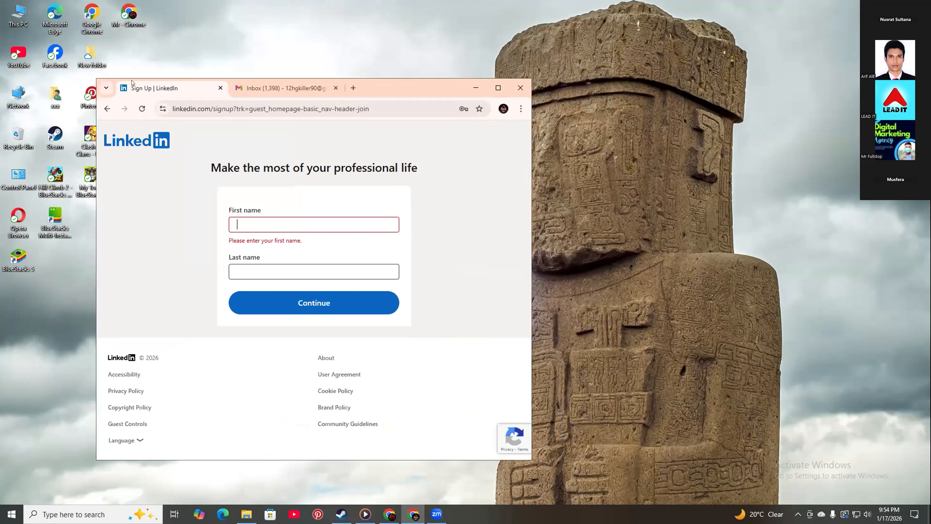
{"action": "left_click_drag", "start_coordinate": [94, 75], "coordinate": [54, 70]}
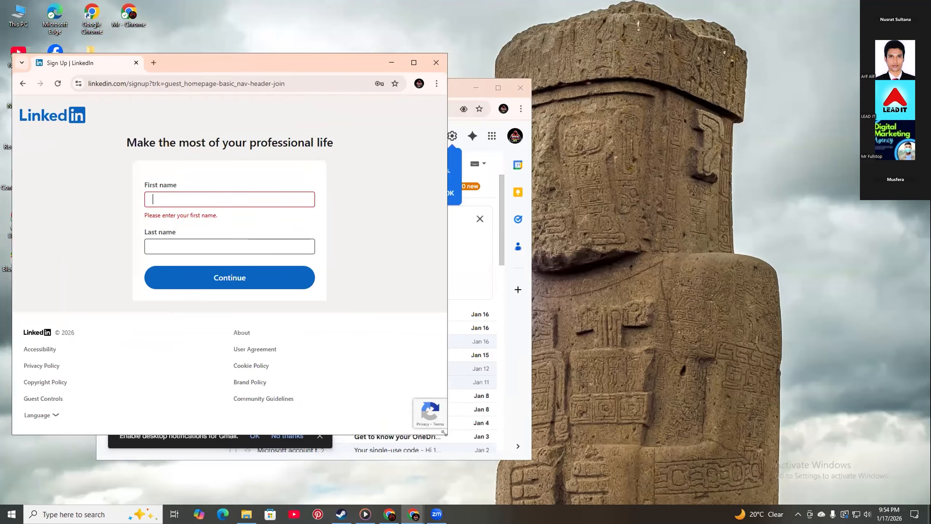
{"action": "left_click_drag", "start_coordinate": [500, 456], "coordinate": [783, 494]}
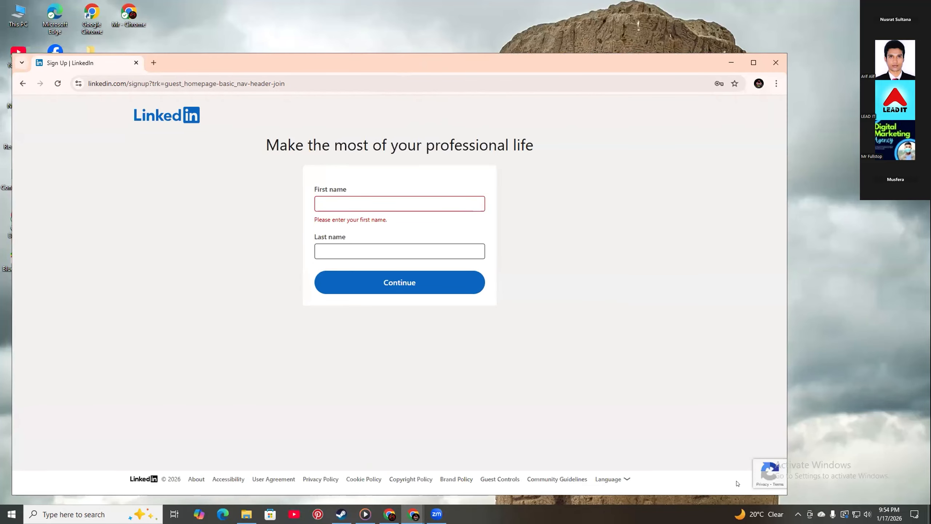
Step: Set the browser zoom of the LinkedIn sign-up page to 150%
{"action": "left_click", "coordinate": [776, 83]}
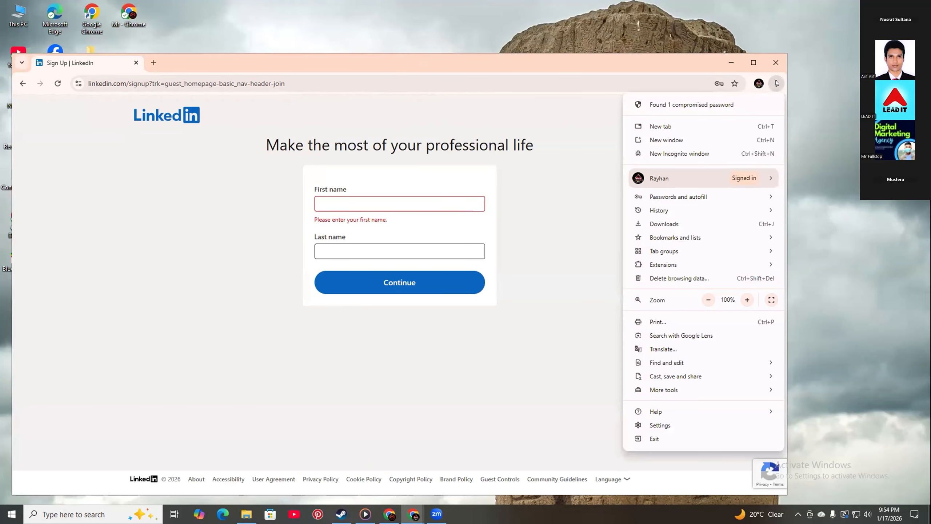
{"action": "left_click", "coordinate": [747, 300]}
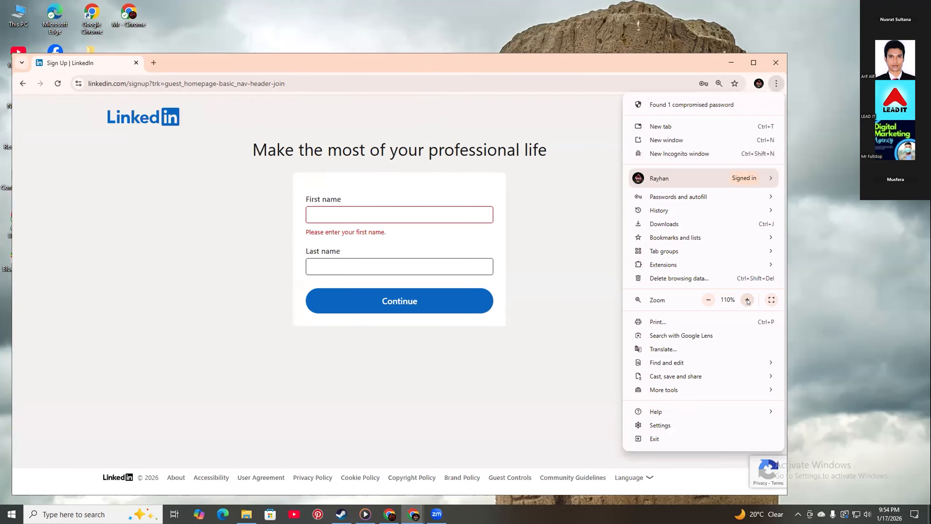
{"action": "left_click", "coordinate": [747, 299]}
{"action": "left_click", "coordinate": [747, 300]}
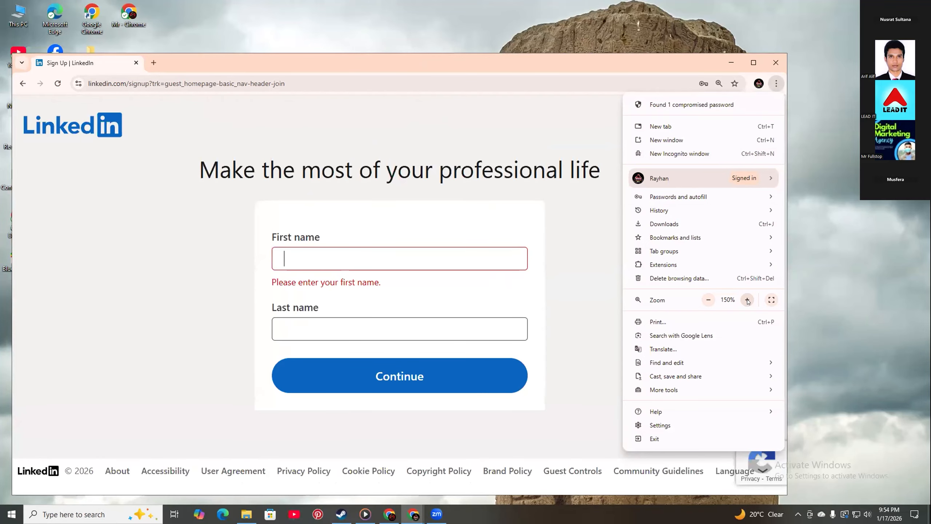
{"action": "left_click", "coordinate": [167, 251]}
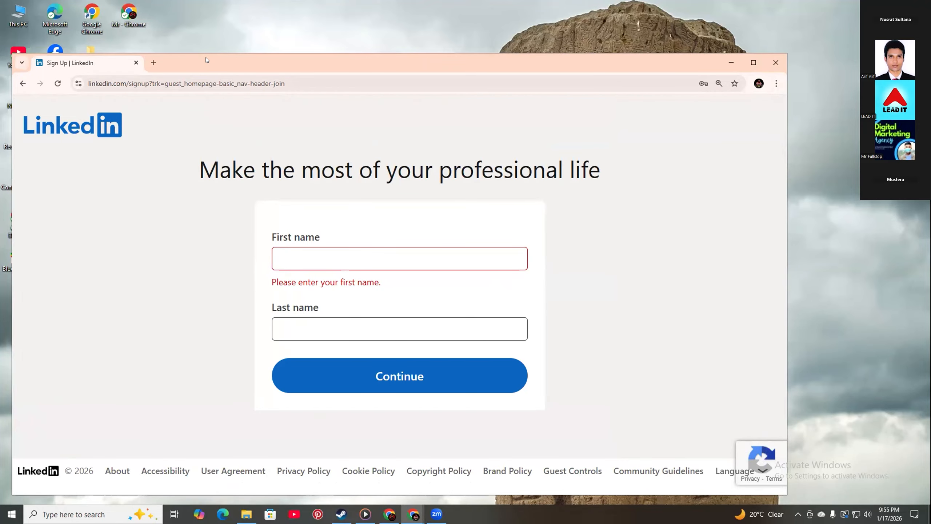
Step: Open the Gmail inbox in a new tab beside the LinkedIn sign-up page and widen the browser window slightly
{"action": "left_click_drag", "start_coordinate": [205, 58], "coordinate": [200, 61]}
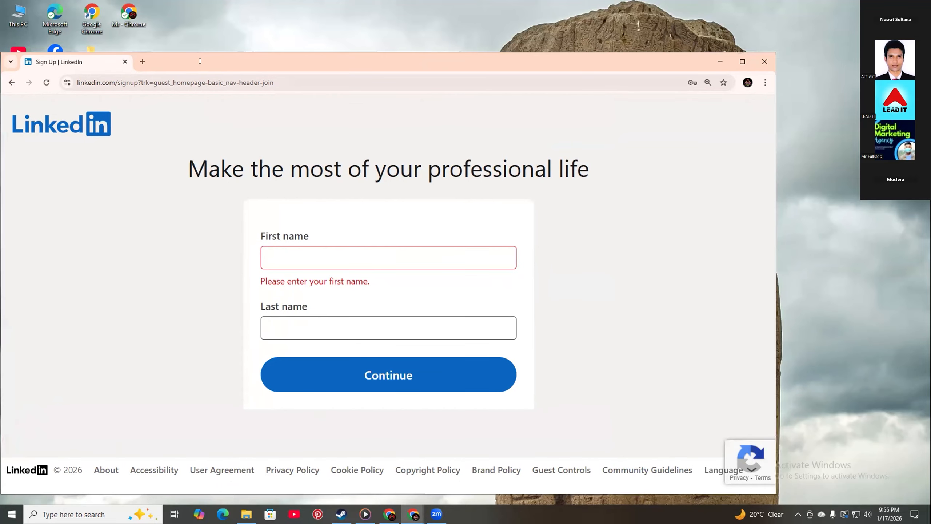
{"action": "left_click", "coordinate": [142, 60]}
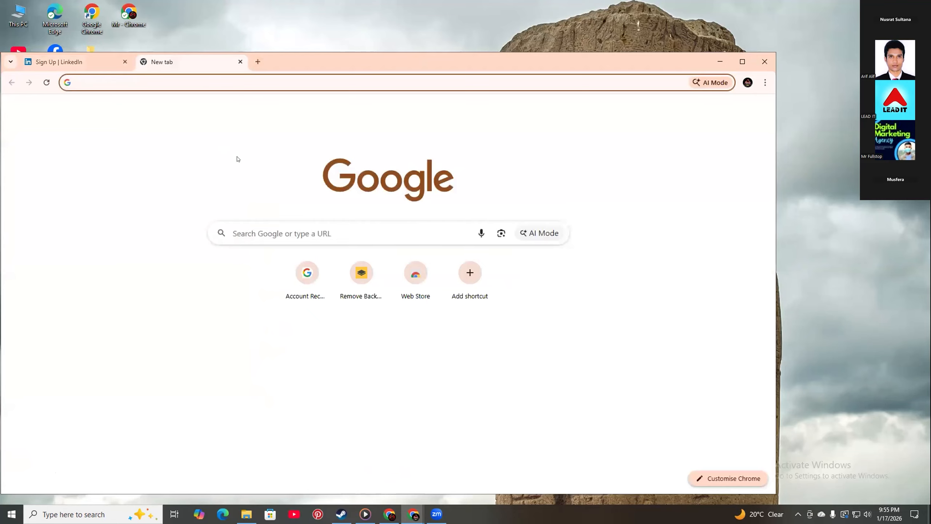
{"action": "left_click", "coordinate": [683, 108]}
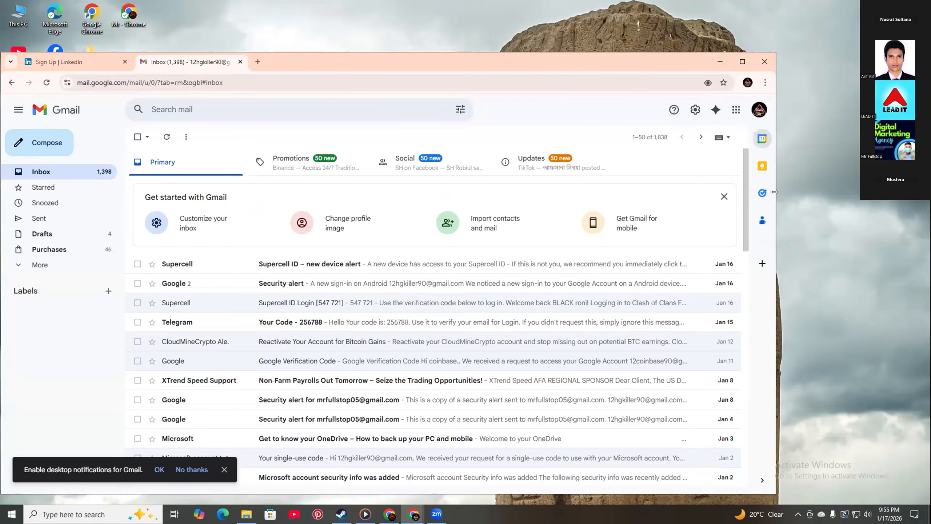
{"action": "left_click_drag", "start_coordinate": [778, 191], "coordinate": [801, 196]}
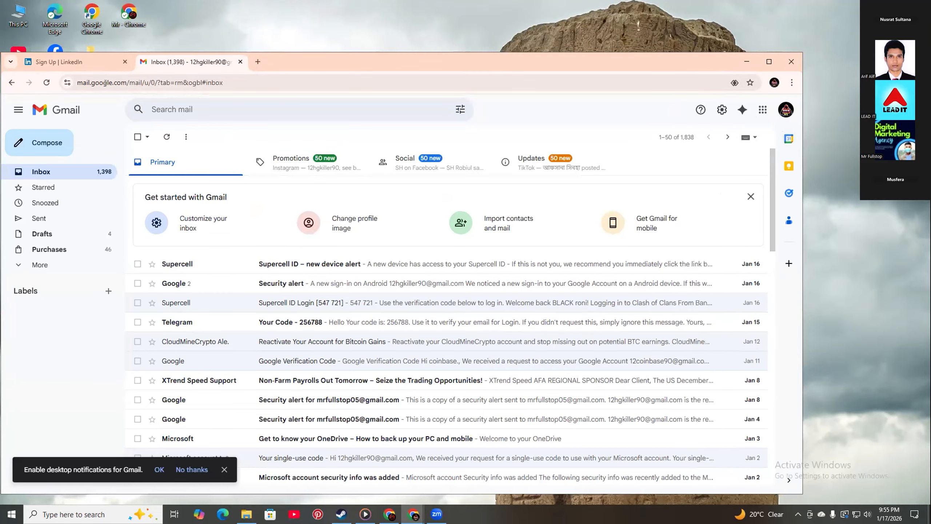
Step: Enter the account holder's first and last name in the LinkedIn sign-up form, submit it and start the security check
{"action": "left_click", "coordinate": [80, 63]}
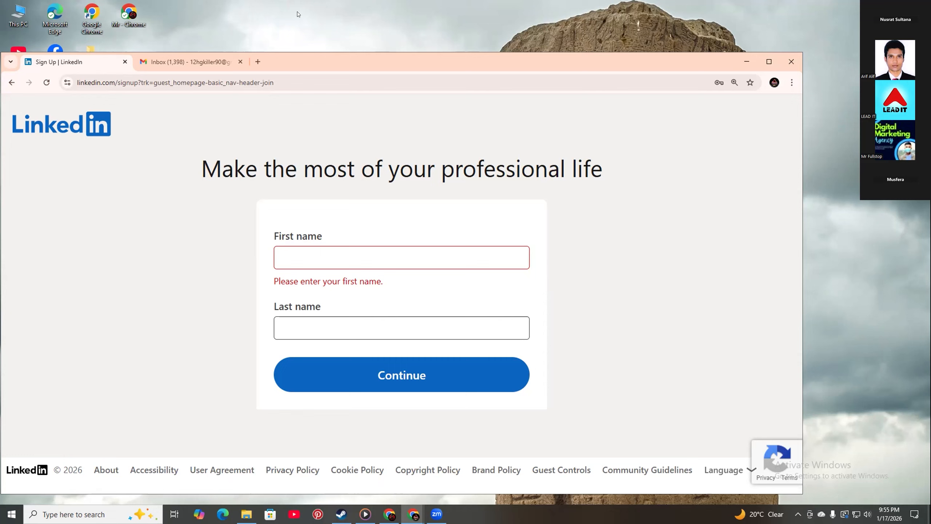
{"action": "left_click", "coordinate": [314, 253]}
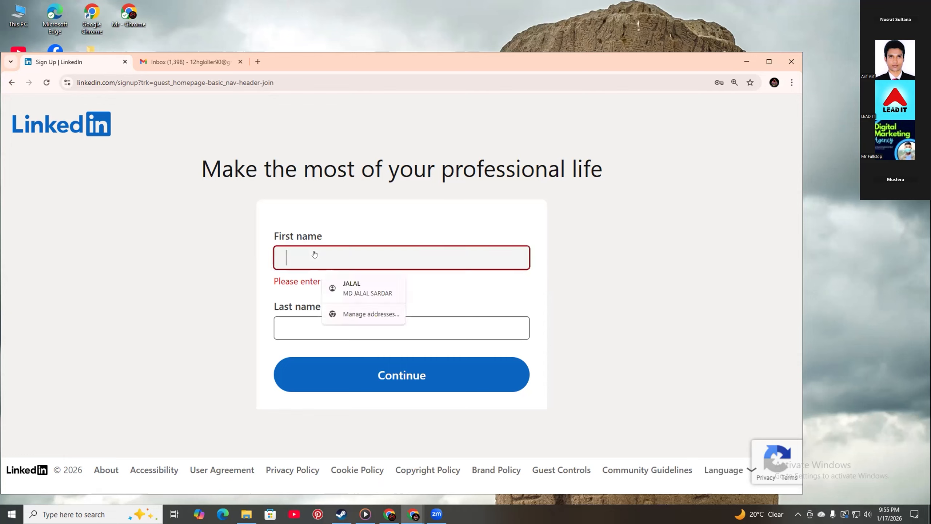
{"action": "left_click", "coordinate": [266, 322]}
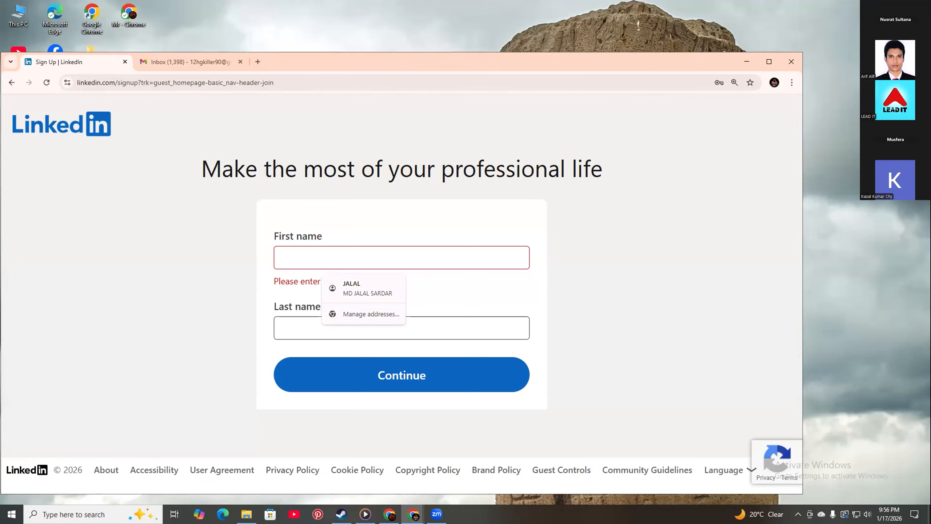
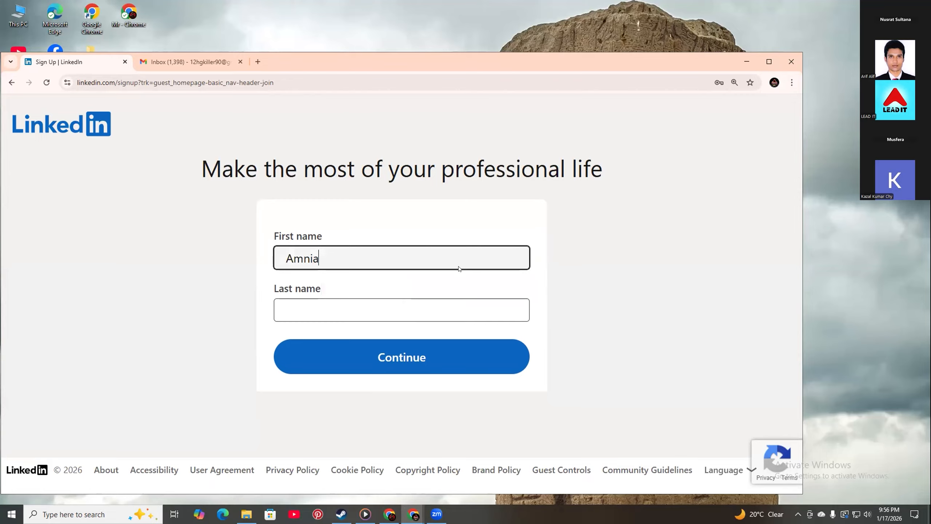
{"action": "left_click", "coordinate": [387, 307]}
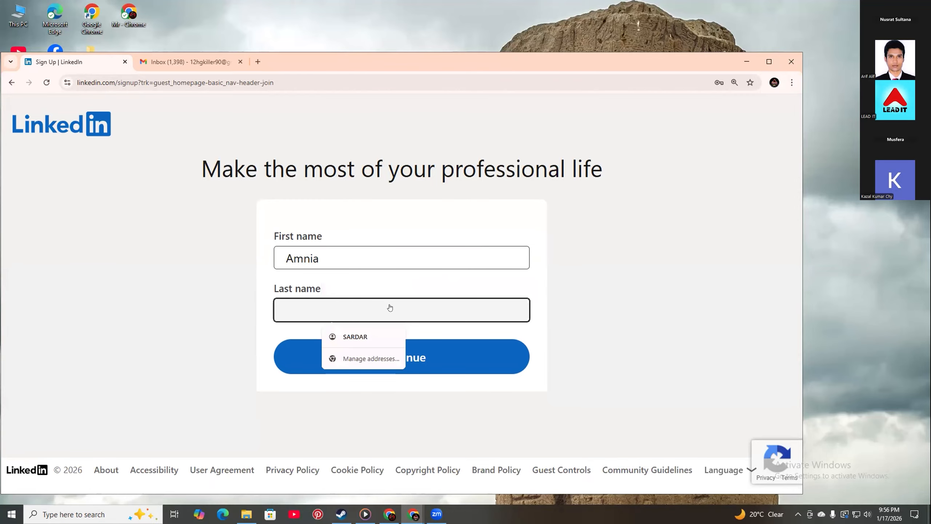
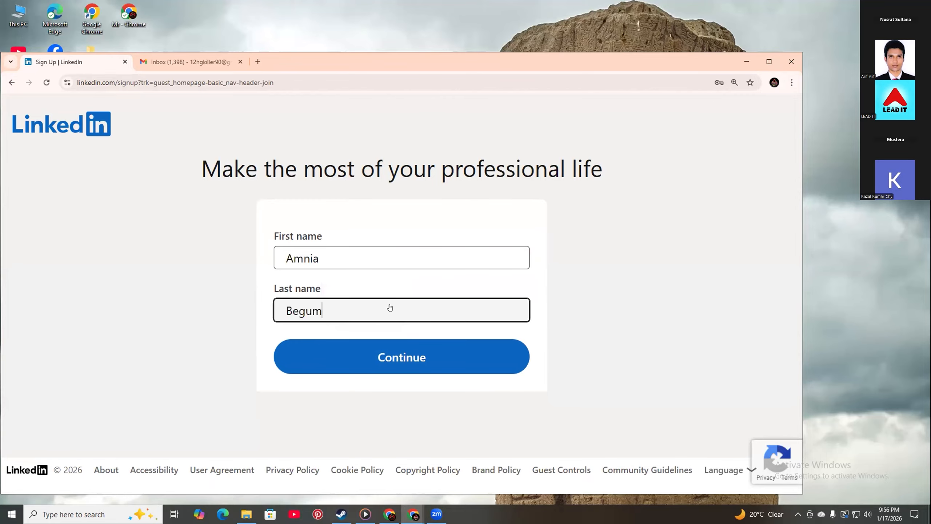
{"action": "left_click", "coordinate": [417, 358]}
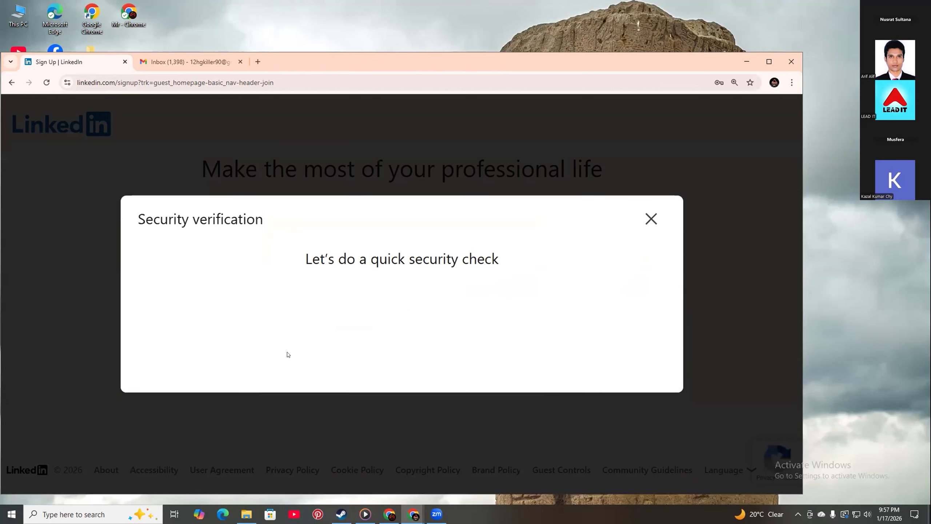
{"action": "left_click", "coordinate": [306, 307]}
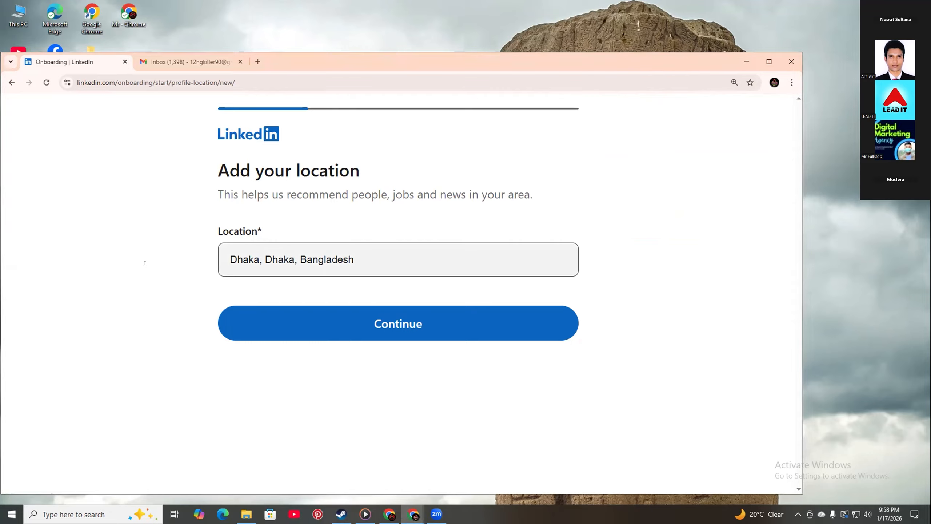
Step: Clear the prefilled location on the onboarding page
{"action": "left_click", "coordinate": [354, 260]}
{"action": "left_click_drag", "start_coordinate": [354, 260], "coordinate": [188, 254]}
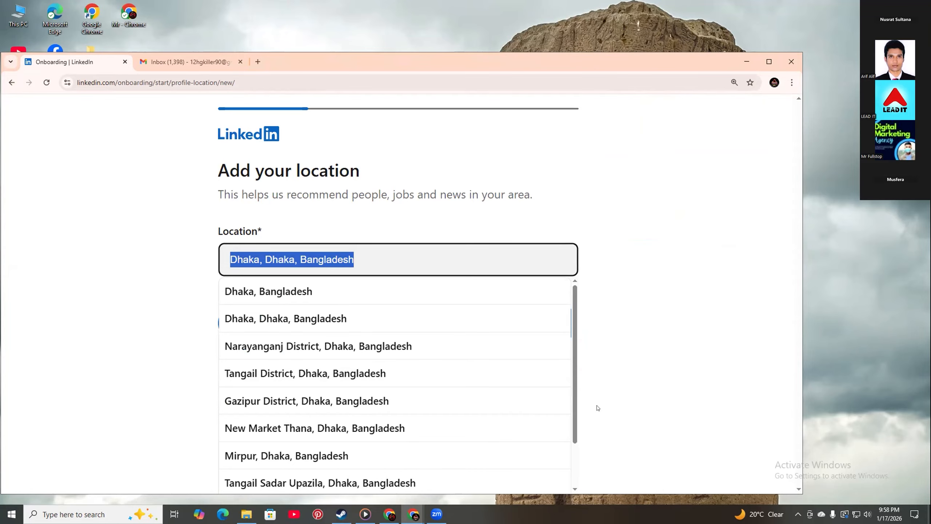
{"action": "key", "text": "BackSpace"}
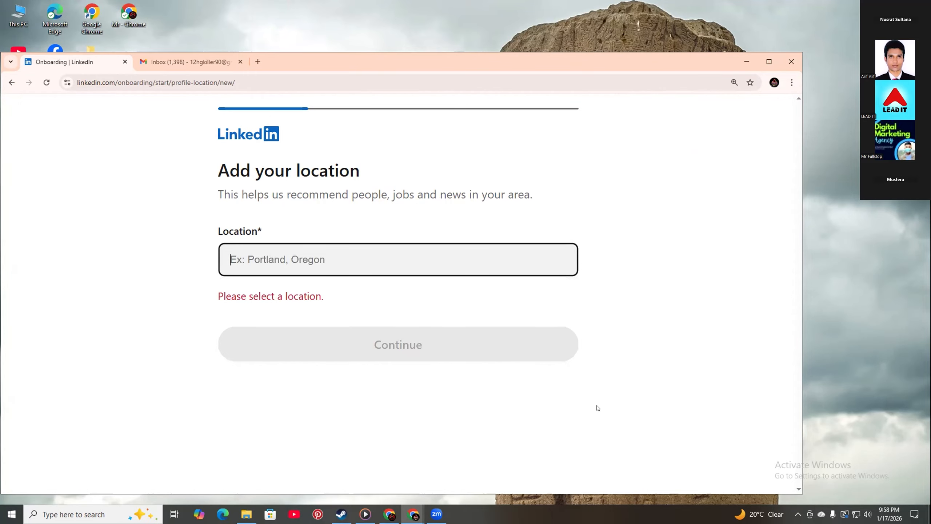
Step: Try to find the location by searching for "bharisal", and clear the entry
{"action": "type", "text": "b"}
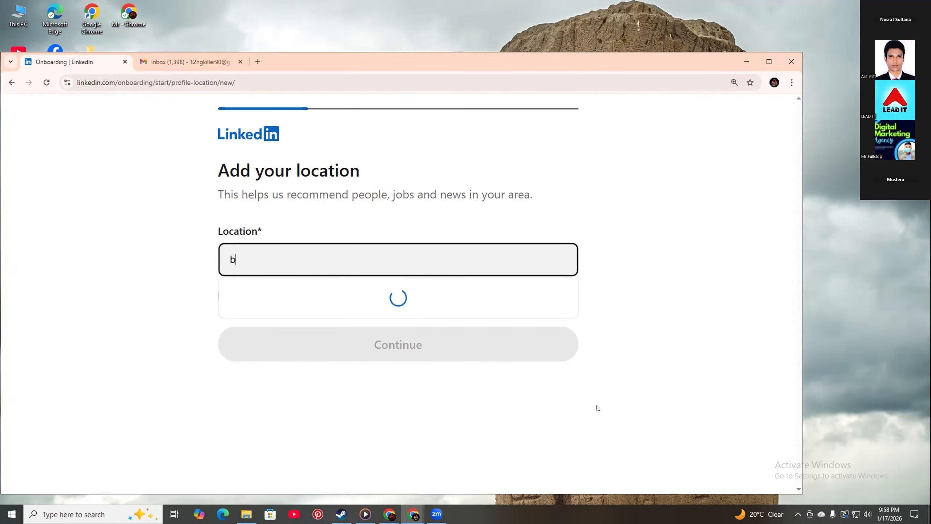
{"action": "type", "text": "harisal"}
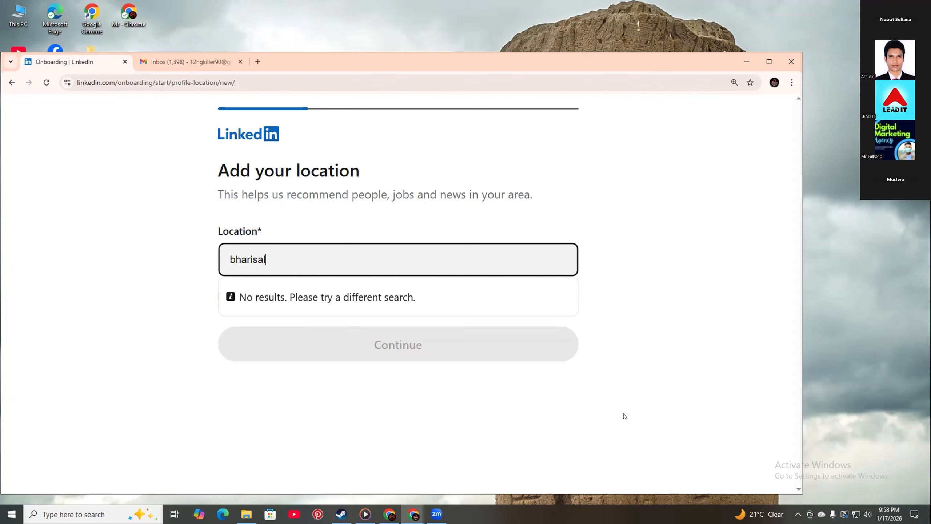
{"action": "key", "text": "BackSpace"}
{"action": "key", "text": "BackSpace"}
{"action": "key", "text": "BackSpace"}
{"action": "key", "text": "BackSpace"}
{"action": "key", "text": "BackSpace"}
{"action": "key", "text": "BackSpace"}
{"action": "key", "text": "BackSpace"}
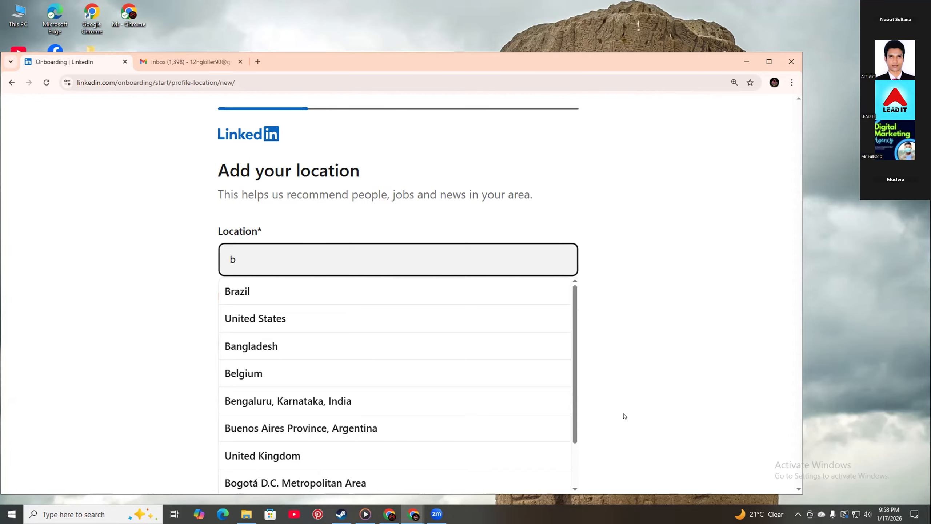
{"action": "key", "text": "BackSpace"}
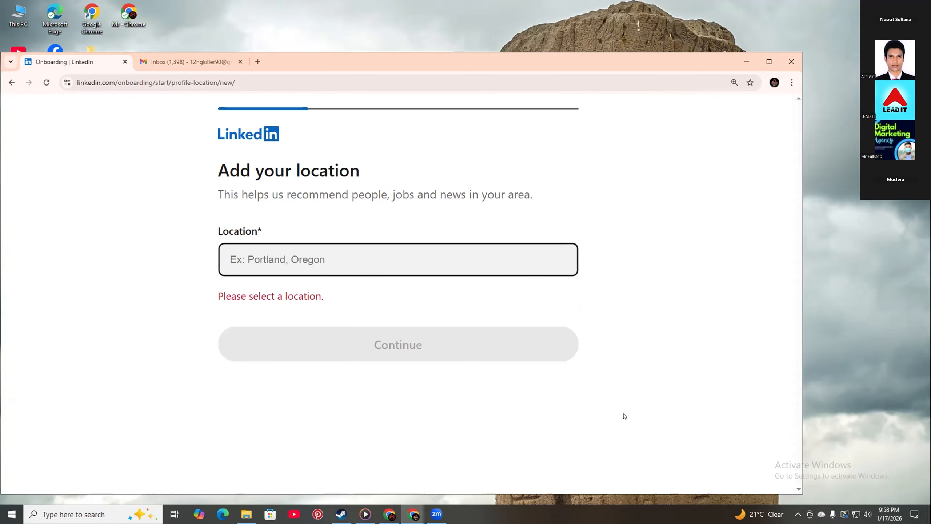
Step: Search the locations for "Bari", choose "Barisal District, Barisāl, Bangladesh" and continue to the recent experience page
{"action": "type", "text": "Bari"}
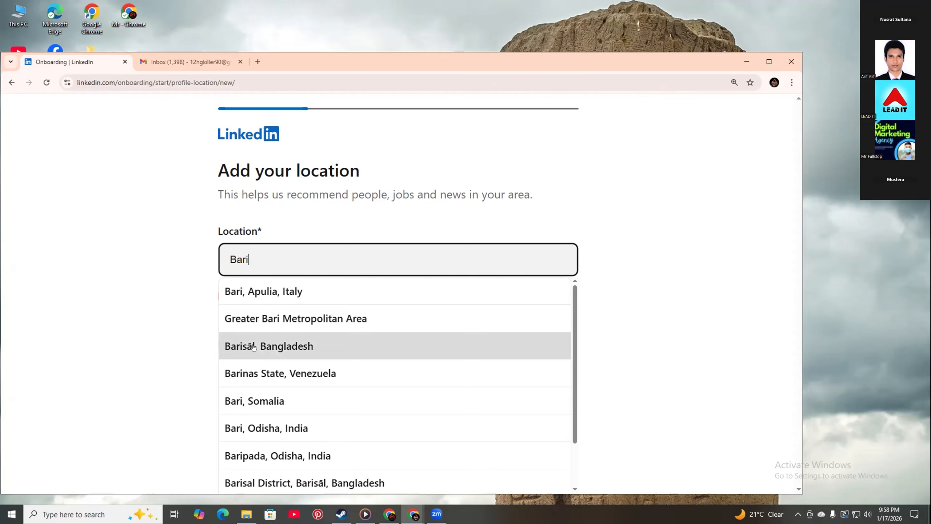
{"action": "left_click", "coordinate": [270, 481]}
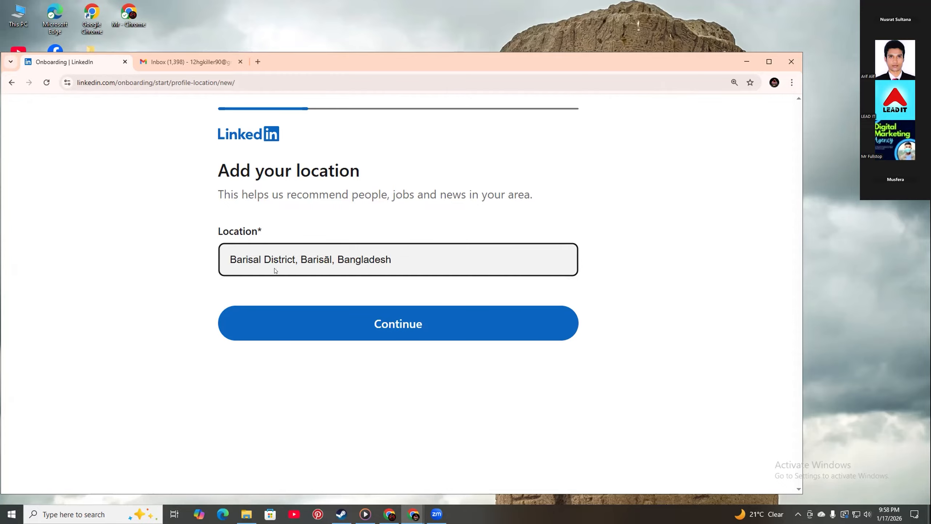
{"action": "left_click", "coordinate": [374, 338]}
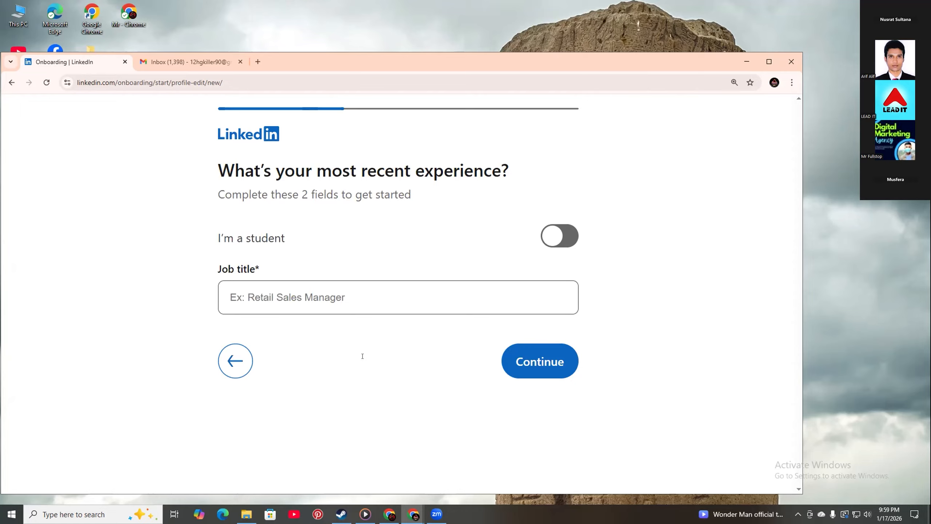
{"action": "left_click", "coordinate": [267, 290]}
{"action": "left_click", "coordinate": [284, 291]}
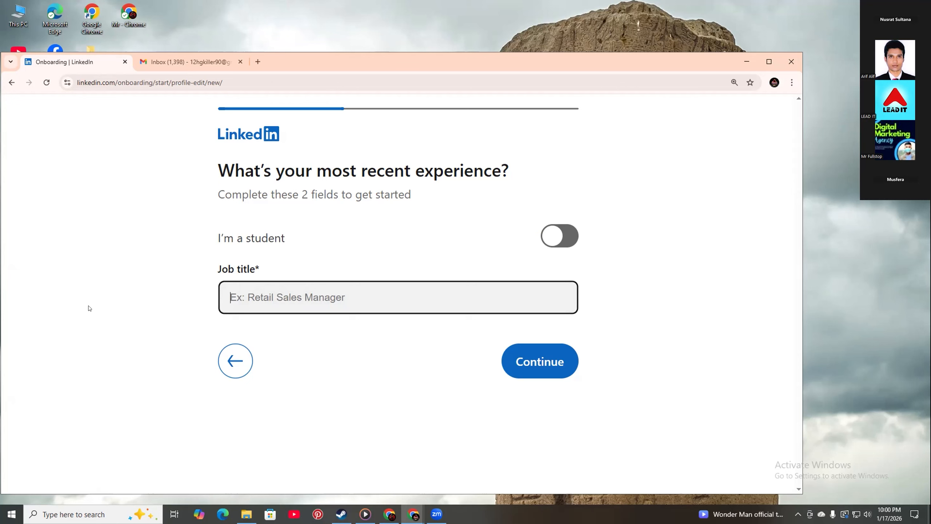
{"action": "type", "text": "Di"}
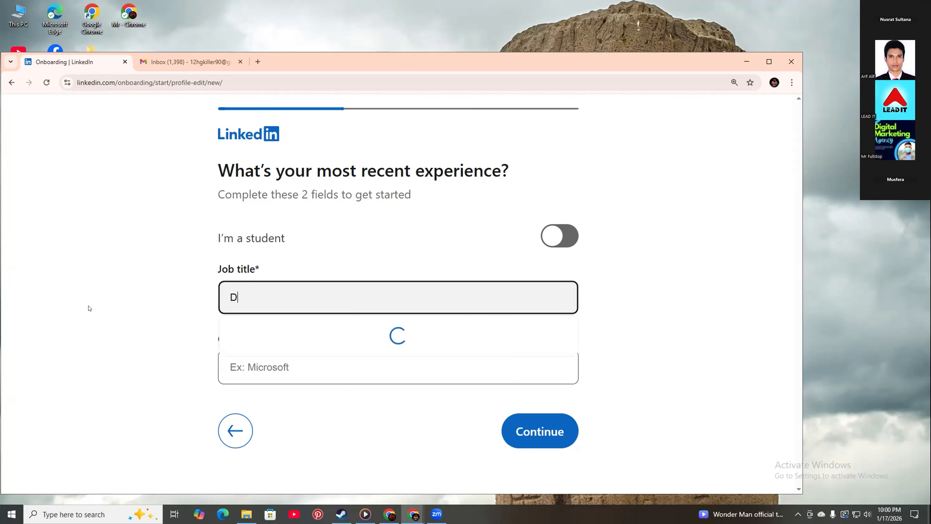
{"action": "key", "text": "BackSpace"}
{"action": "key", "text": "BackSpace"}
{"action": "type", "text": "S"}
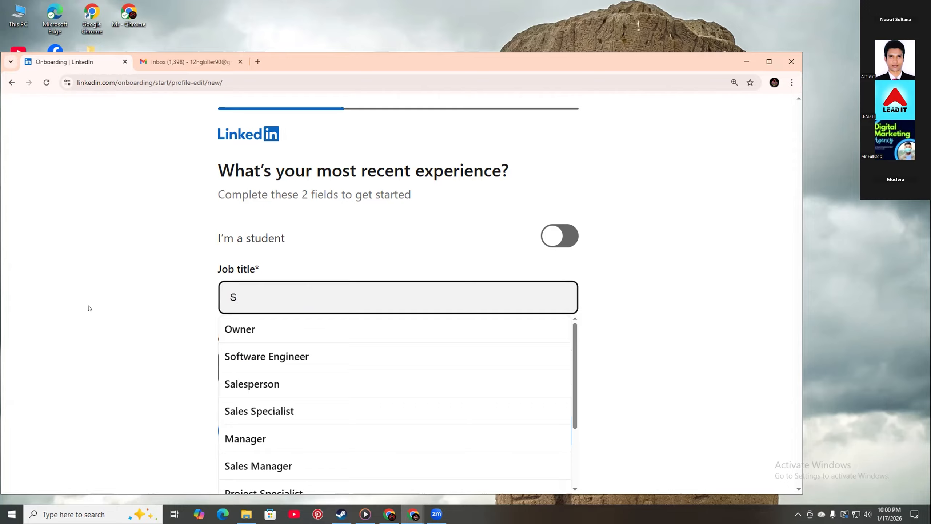
{"action": "type", "text": "o"}
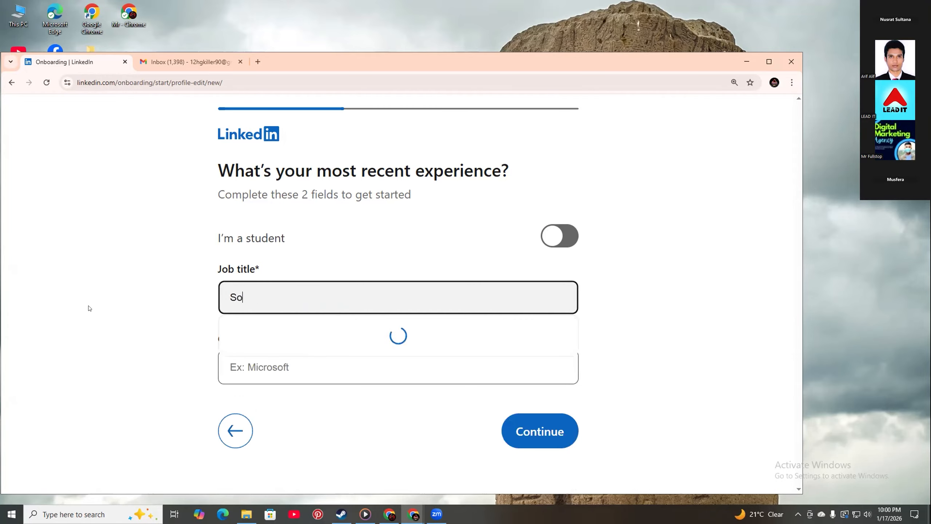
{"action": "type", "text": "cial me"}
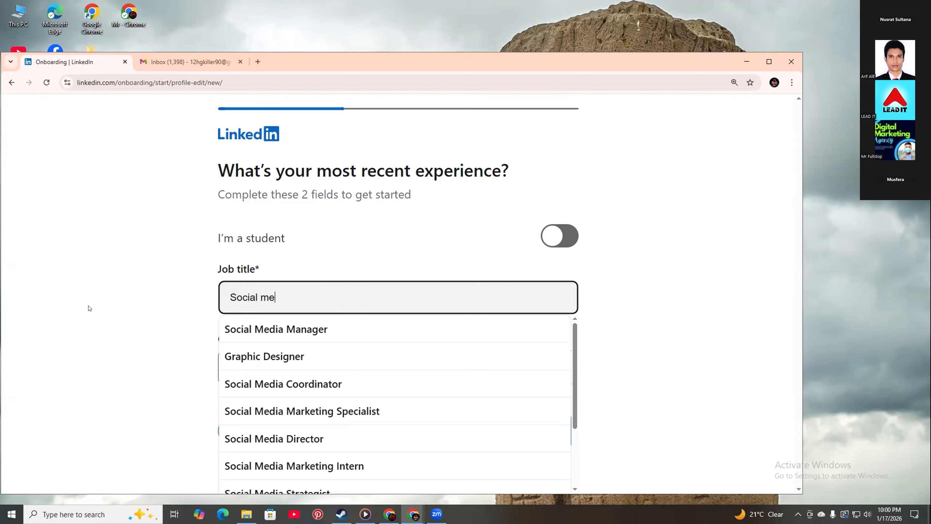
{"action": "key", "text": "BackSpace"}
{"action": "key", "text": "BackSpace"}
{"action": "key", "text": "BackSpace"}
{"action": "key", "text": "BackSpace"}
{"action": "key", "text": "BackSpace"}
{"action": "key", "text": "BackSpace"}
{"action": "key", "text": "BackSpace"}
{"action": "key", "text": "BackSpace"}
{"action": "key", "text": "BackSpace"}
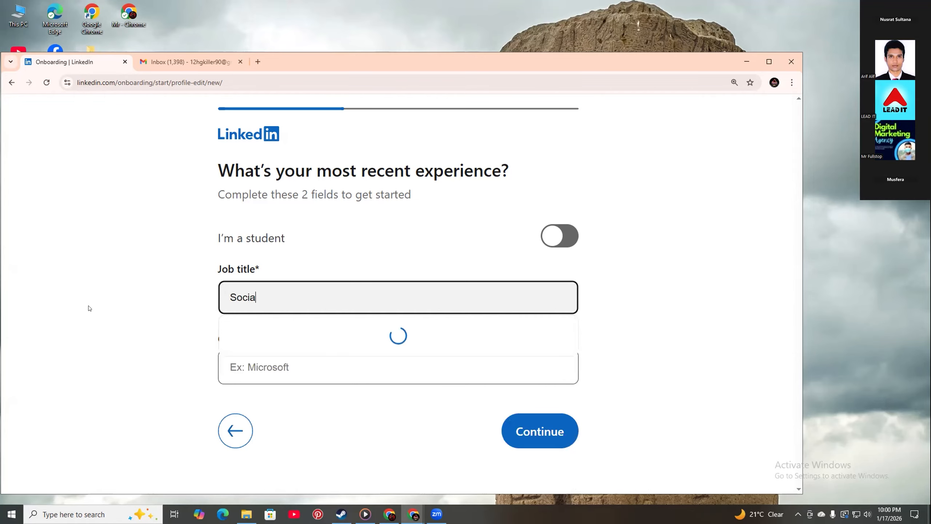
Step: Search the job titles for "Digital M" and choose Digital Marketing Manager as the most recent job title
{"action": "type", "text": "Di"}
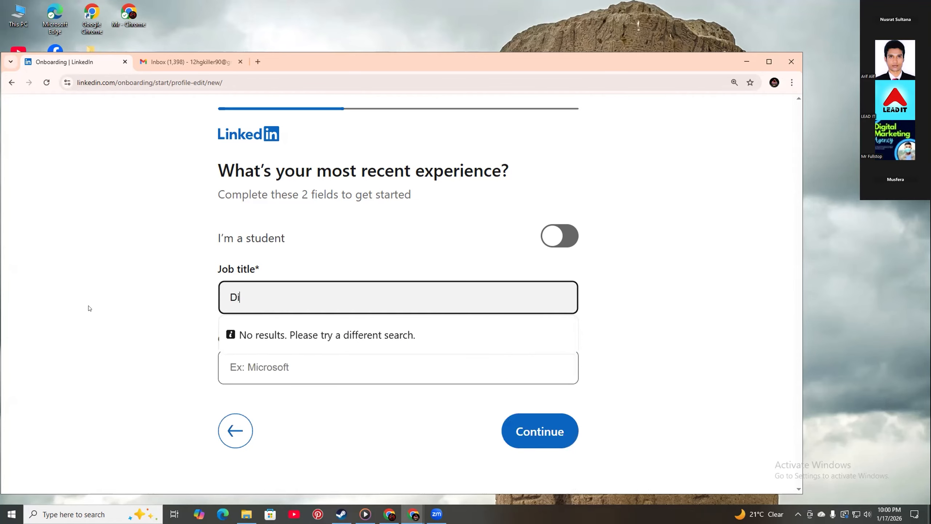
{"action": "type", "text": "gital"}
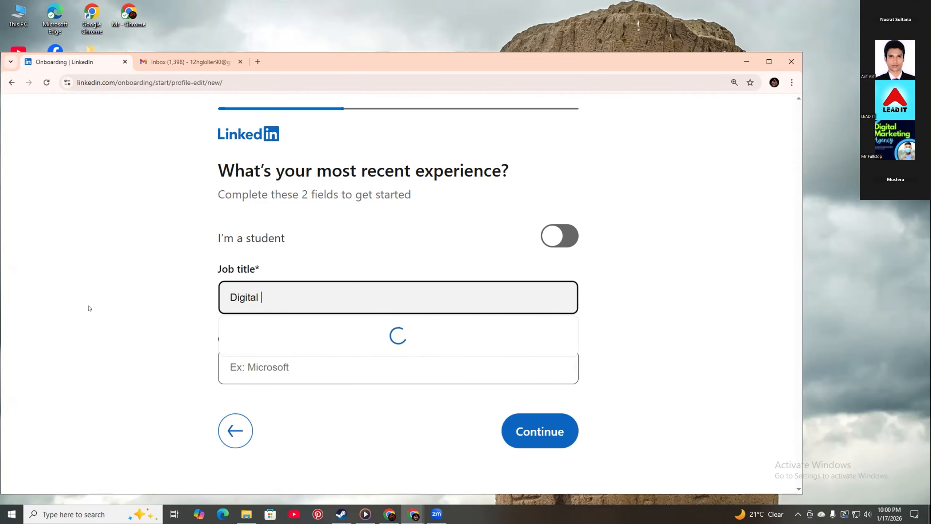
{"action": "type", "text": " M"}
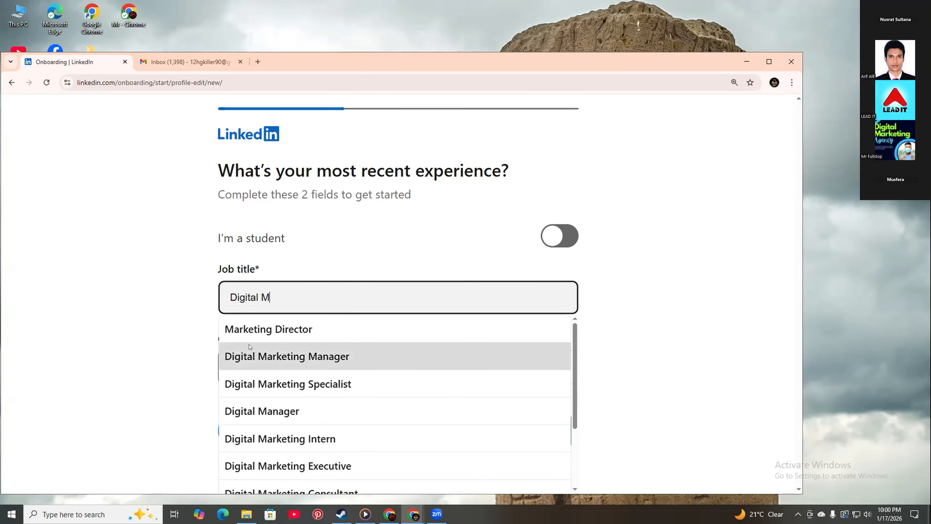
{"action": "left_click", "coordinate": [253, 349]}
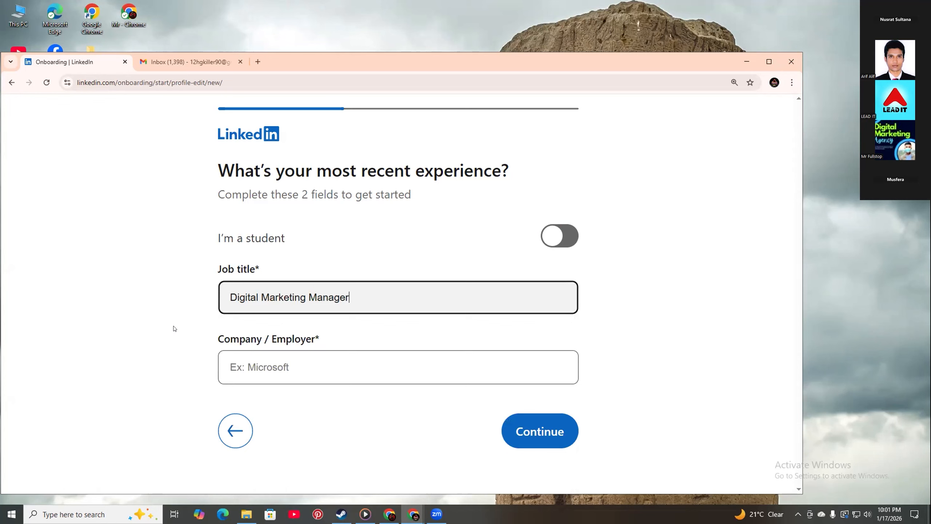
Step: Set the company or employer to the suggested Fiverr entry and continue to the email confirmation page
{"action": "left_click", "coordinate": [305, 362]}
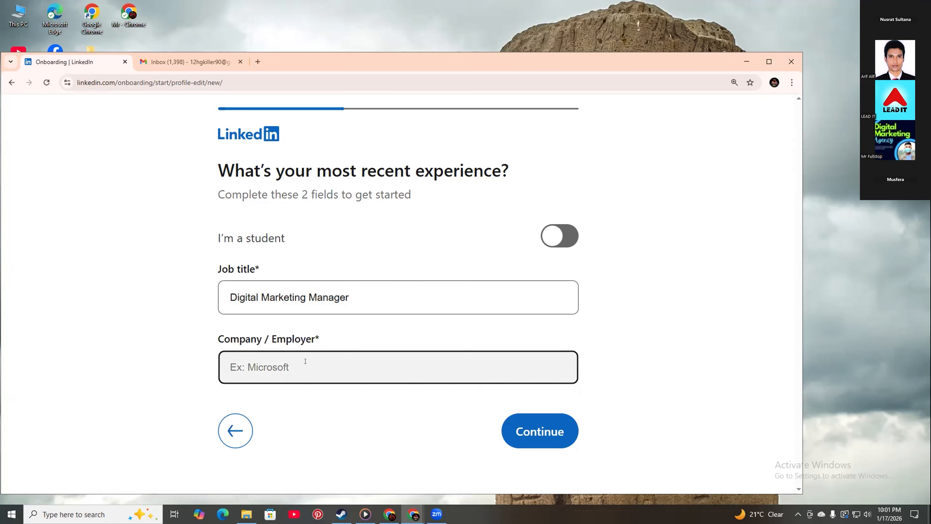
{"action": "type", "text": "Fi"}
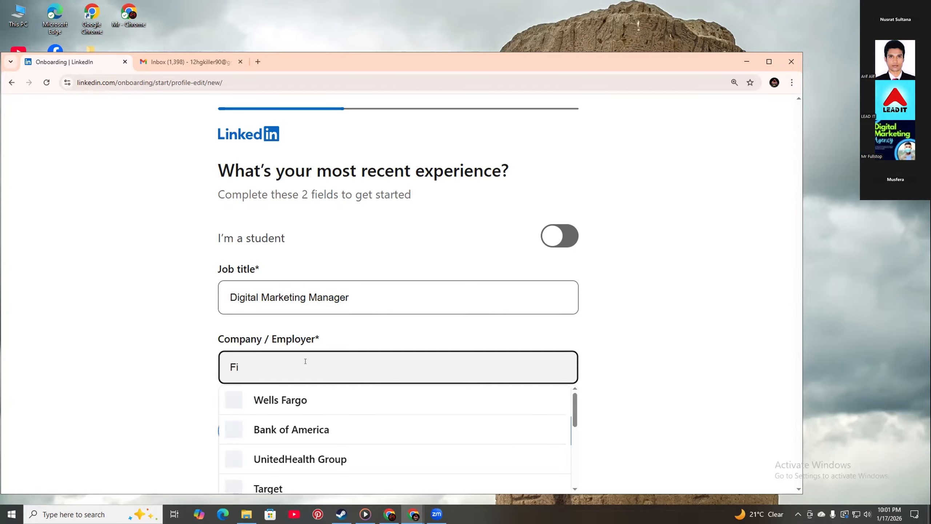
{"action": "type", "text": "verr"}
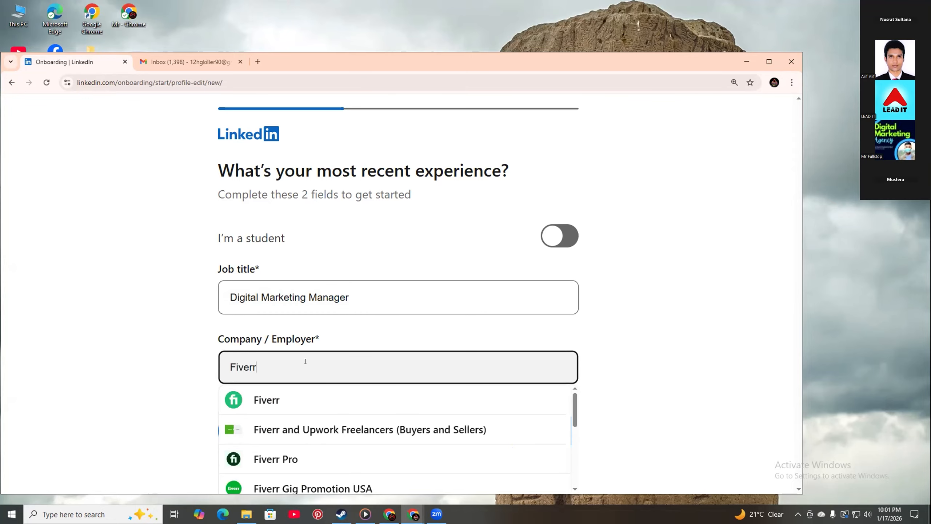
{"action": "left_click", "coordinate": [265, 395]}
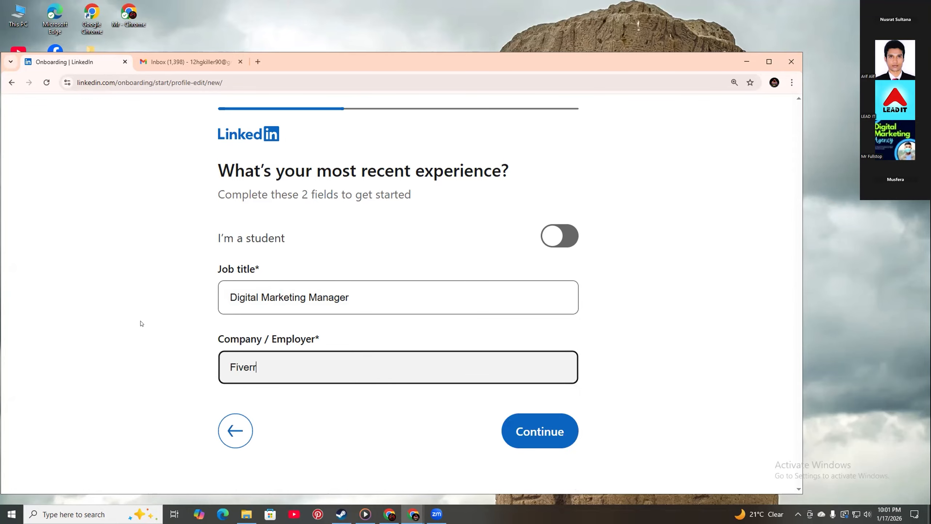
{"action": "left_click_drag", "start_coordinate": [270, 363], "coordinate": [184, 370]}
{"action": "key", "text": "BackSpace"}
{"action": "type", "text": "Fiverr"}
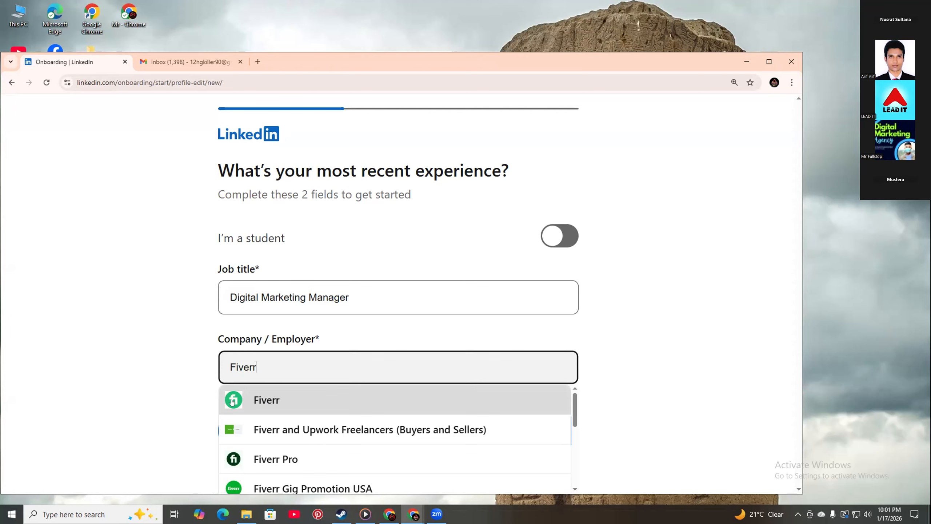
{"action": "left_click", "coordinate": [269, 401]}
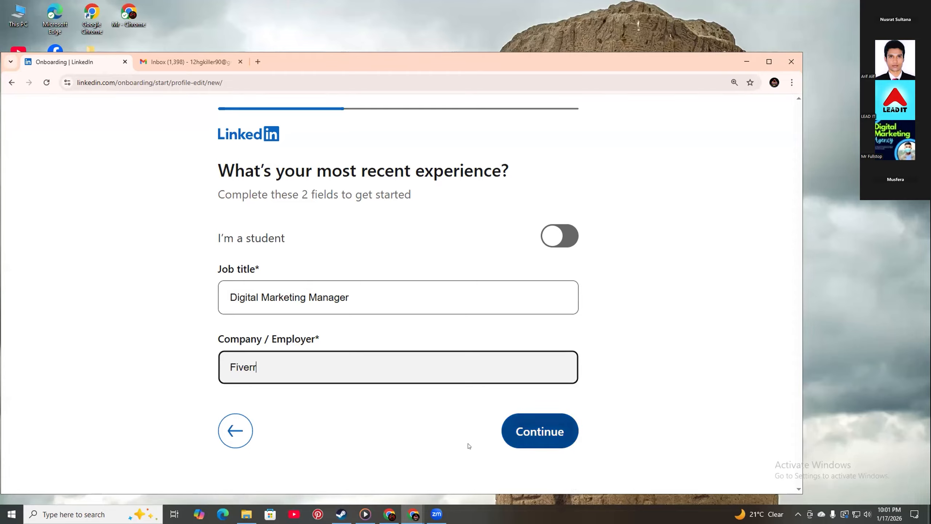
{"action": "left_click", "coordinate": [540, 437]}
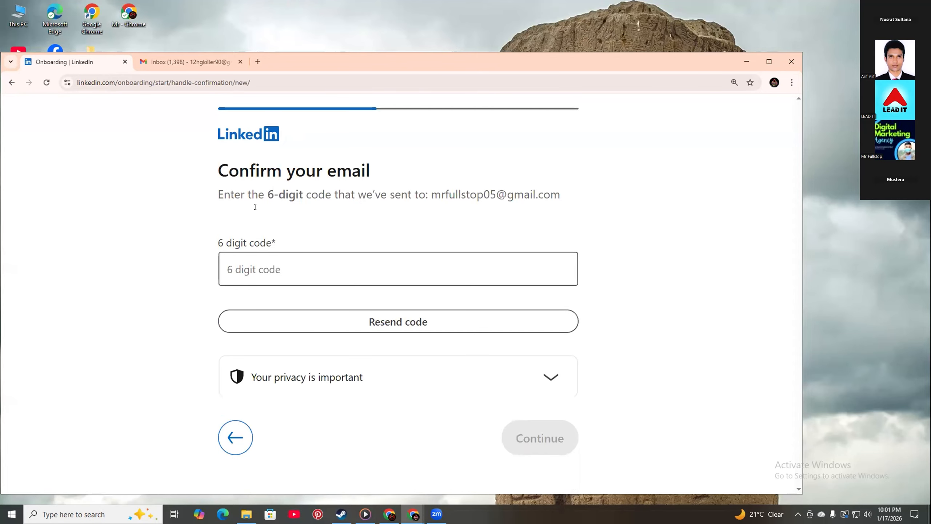
Step: Refresh the already open Gmail inbox and bring the other Chrome profile's window in front of it
{"action": "left_click", "coordinate": [194, 59]}
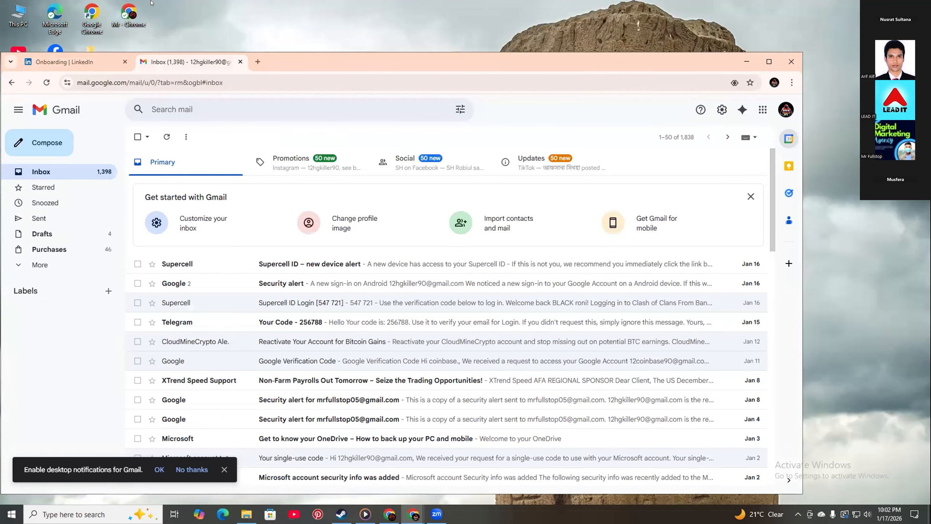
{"action": "key", "text": "F5"}
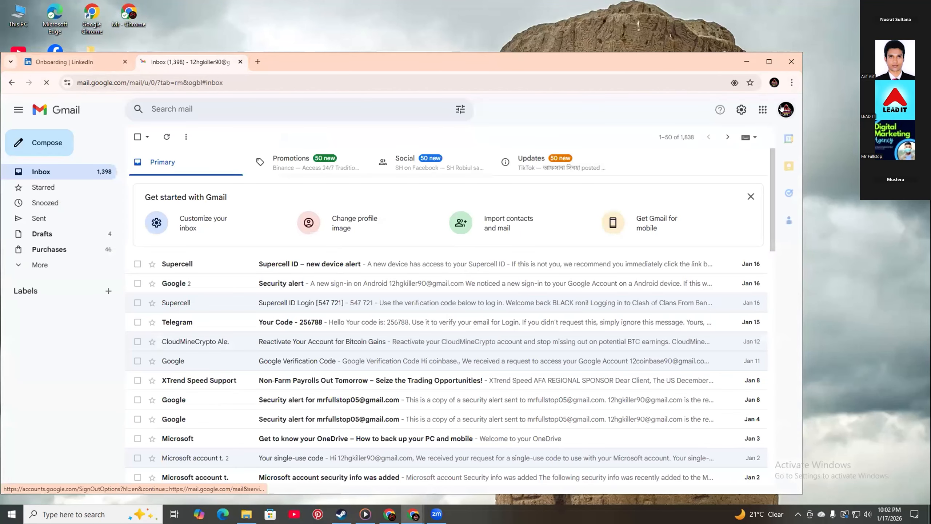
{"action": "left_click", "coordinate": [774, 82]}
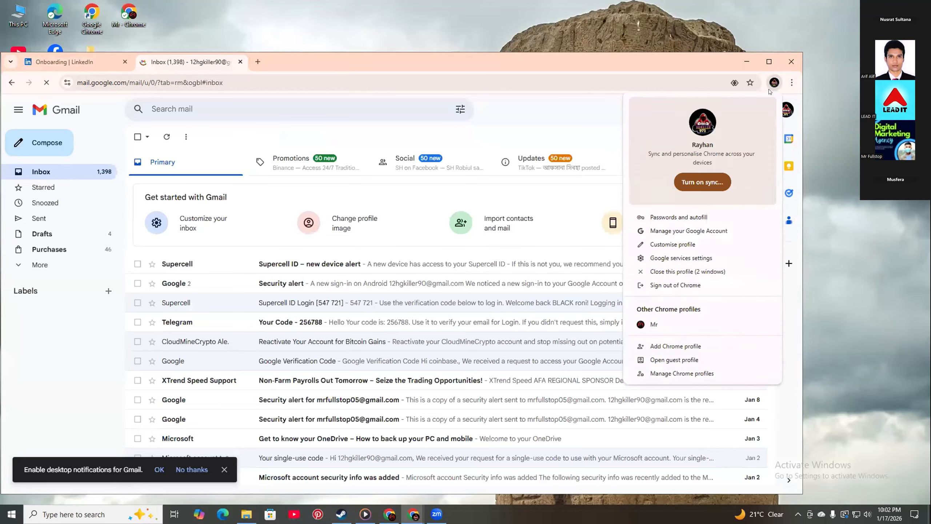
{"action": "left_click", "coordinate": [654, 323]}
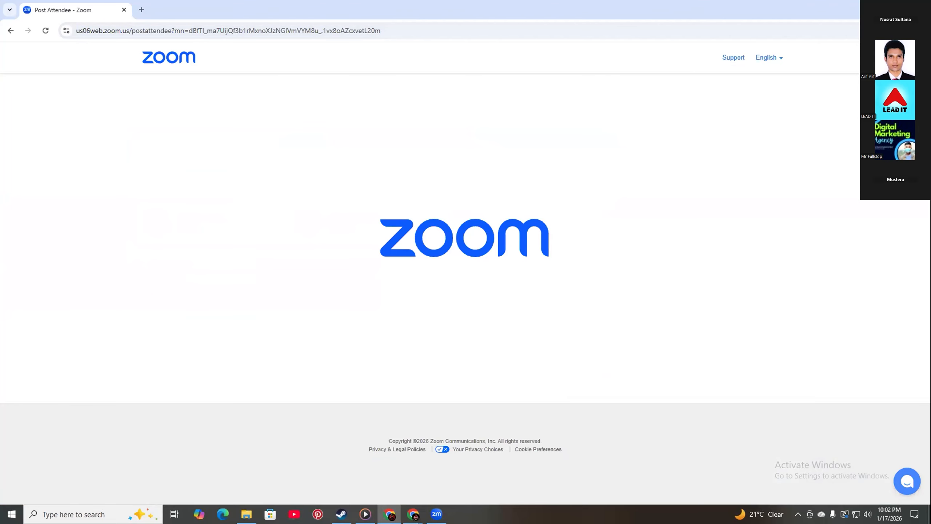
{"action": "left_click", "coordinate": [897, 10]}
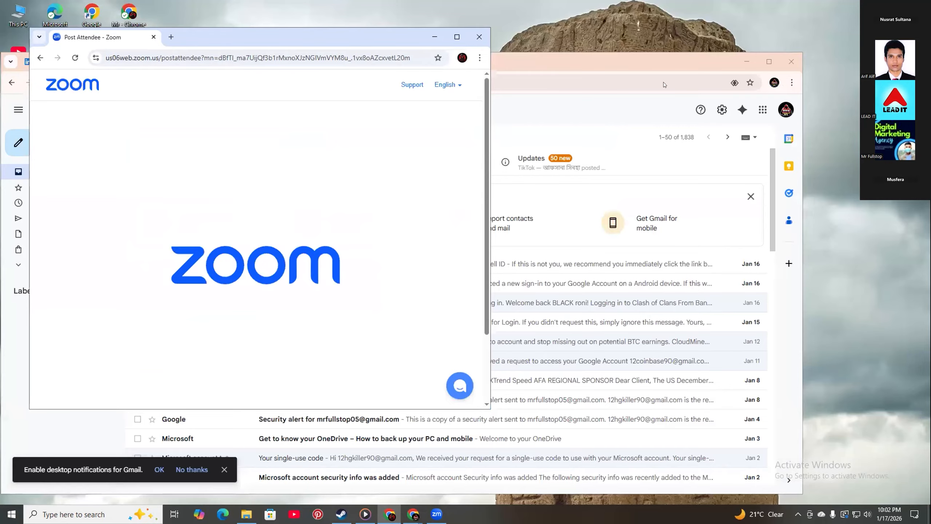
{"action": "left_click", "coordinate": [763, 98]}
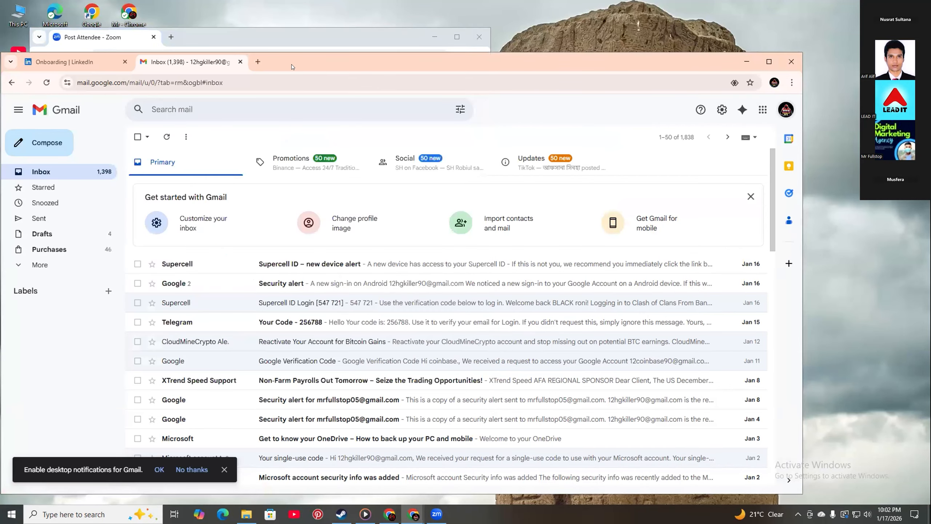
{"action": "left_click_drag", "start_coordinate": [72, 41], "coordinate": [95, 126]}
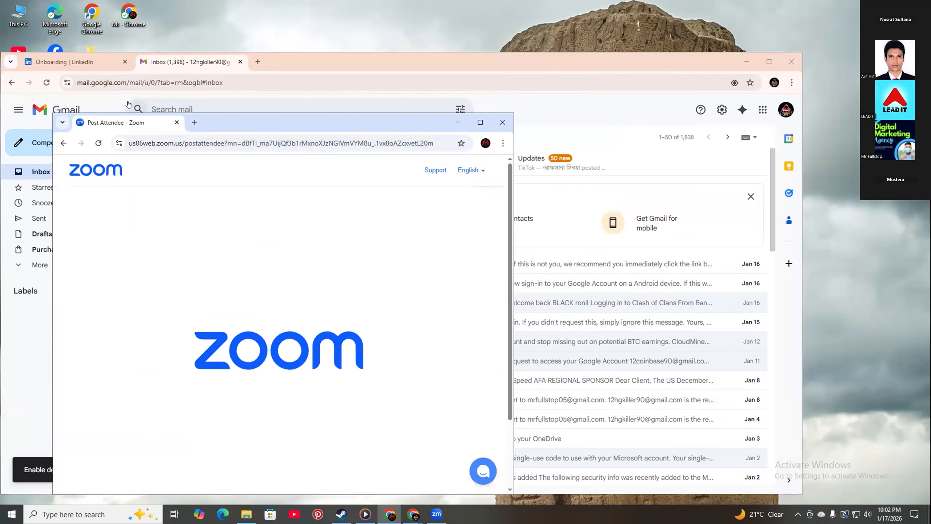
Step: Search for "gmail" in the other profile's window and open its Gmail inbox from the results
{"action": "left_click", "coordinate": [143, 138]}
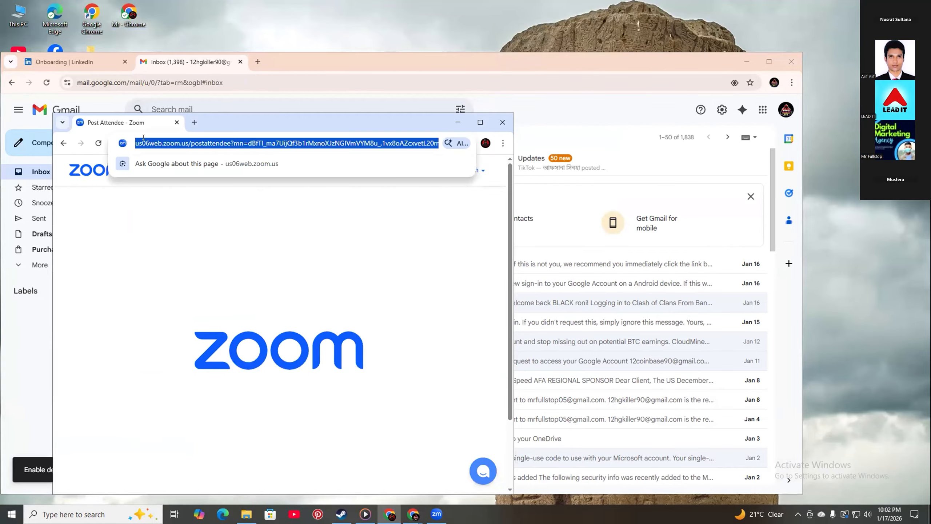
{"action": "type", "text": "gmail"}
{"action": "key", "text": "Return"}
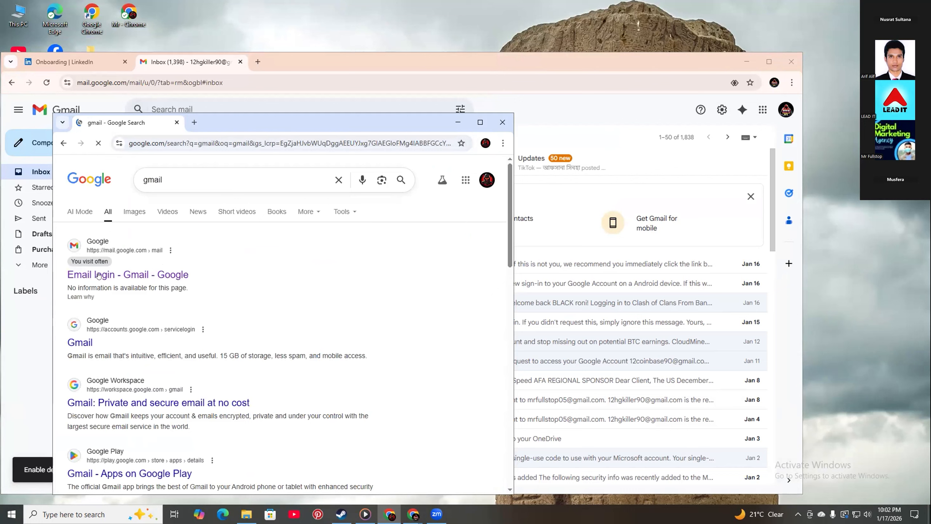
{"action": "left_click", "coordinate": [78, 341]}
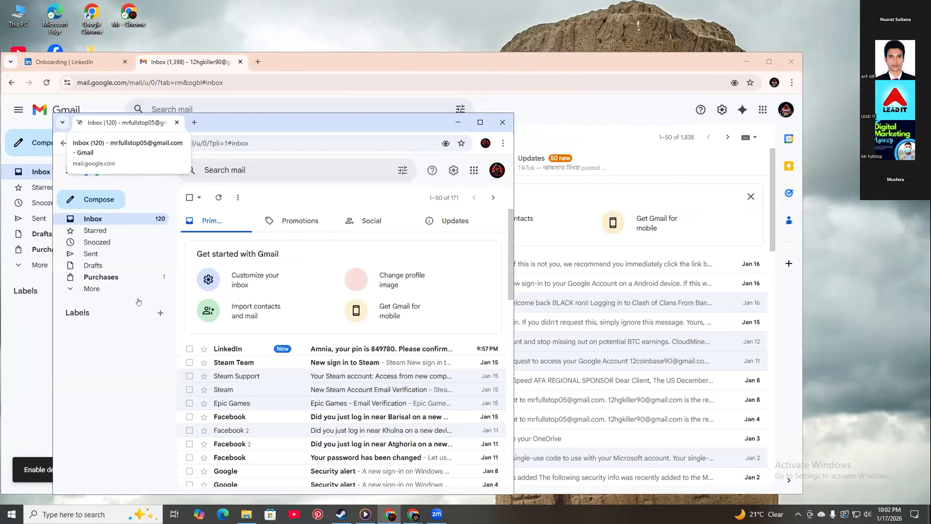
Step: Copy the verification code from LinkedIn's email and paste it into the 6-digit code field on the email confirmation page
{"action": "left_click", "coordinate": [322, 347]}
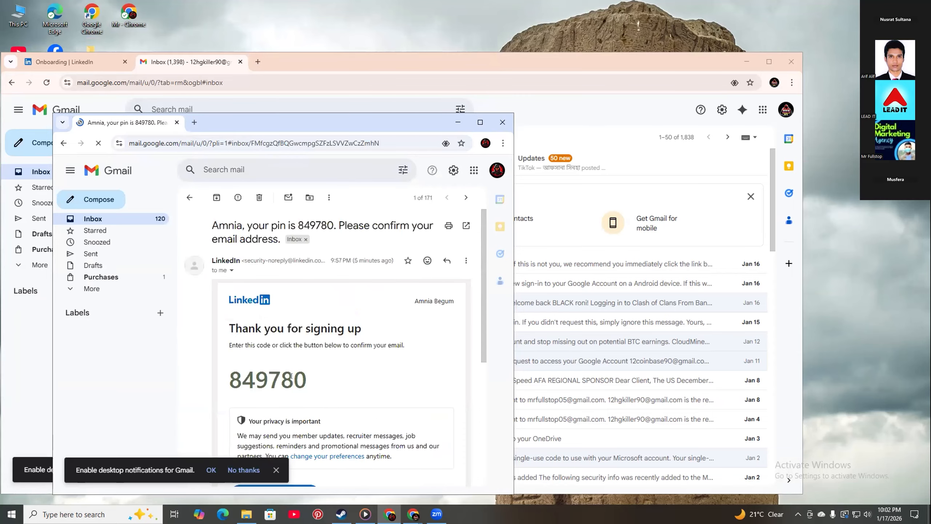
{"action": "left_click_drag", "start_coordinate": [308, 378], "coordinate": [226, 373]}
{"action": "key", "text": "ctrl+c"}
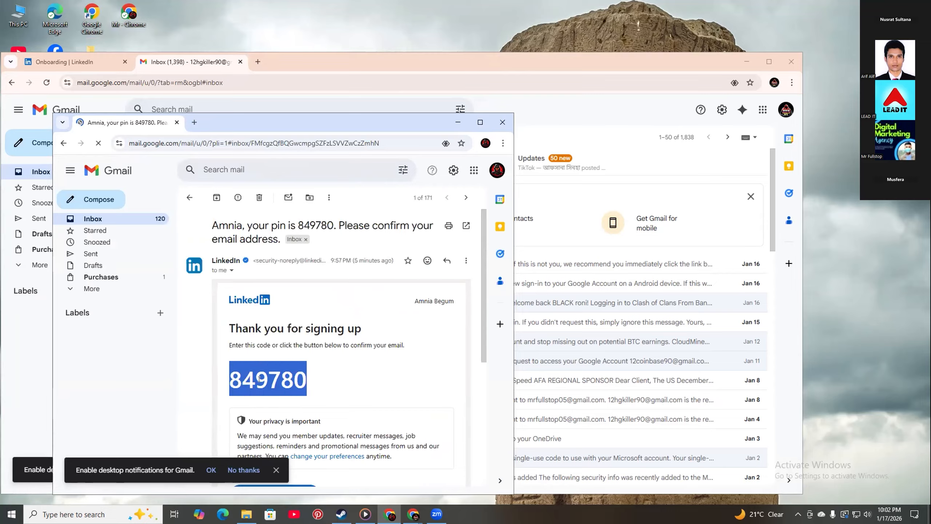
{"action": "left_click", "coordinate": [455, 122]}
{"action": "left_click", "coordinate": [79, 62]}
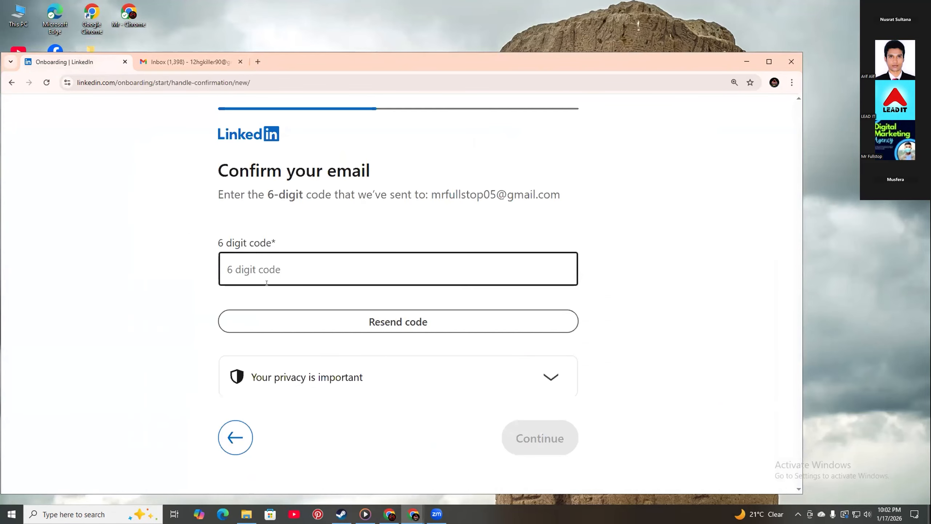
{"action": "left_click", "coordinate": [259, 267]}
{"action": "key", "text": "ctrl+v"}
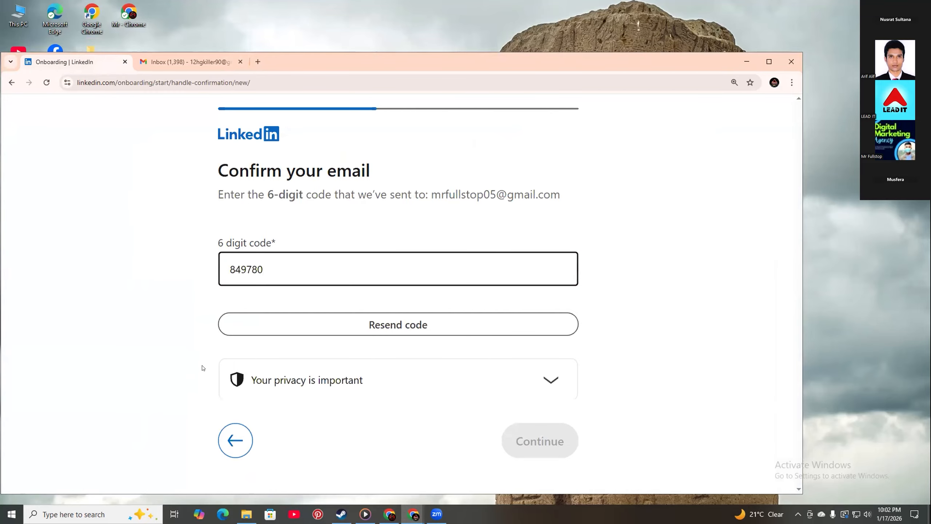
Step: Clear the pasted verification code from the 6-digit code field
{"action": "left_click", "coordinate": [283, 267]}
{"action": "key", "text": "BackSpace"}
{"action": "key", "text": "BackSpace"}
{"action": "key", "text": "BackSpace"}
{"action": "key", "text": "BackSpace"}
{"action": "key", "text": "BackSpace"}
{"action": "key", "text": "BackSpace"}
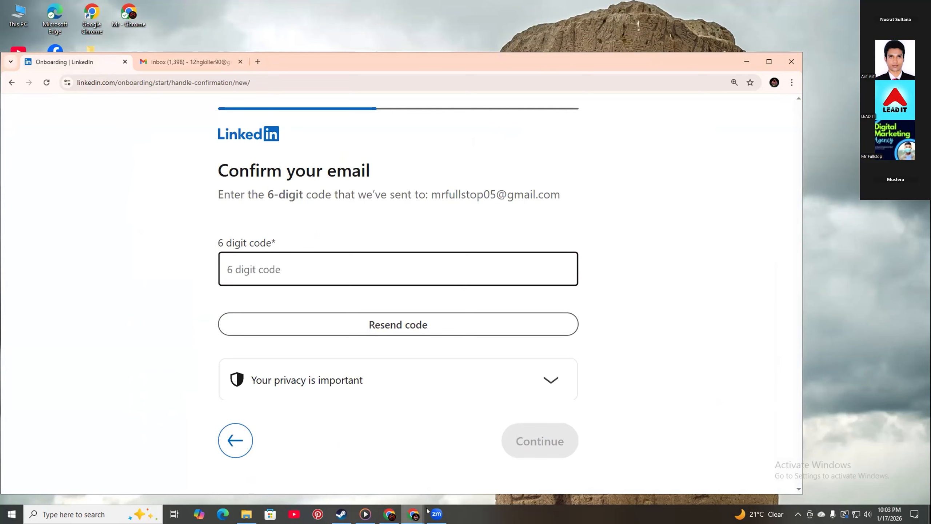
Step: Look through the open browser windows for LinkedIn's email, check its verification code and return to the LinkedIn confirmation page
{"action": "mouse_move", "coordinate": [421, 513]}
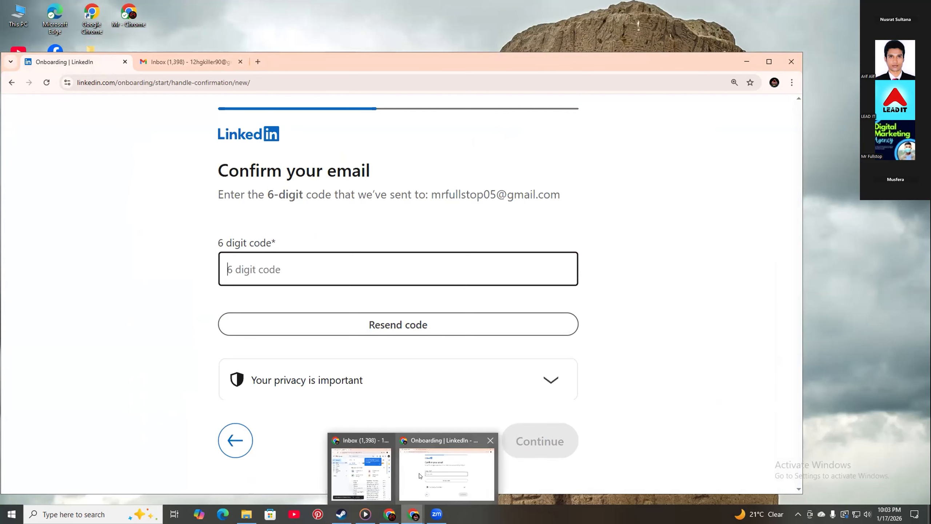
{"action": "left_click", "coordinate": [403, 499]}
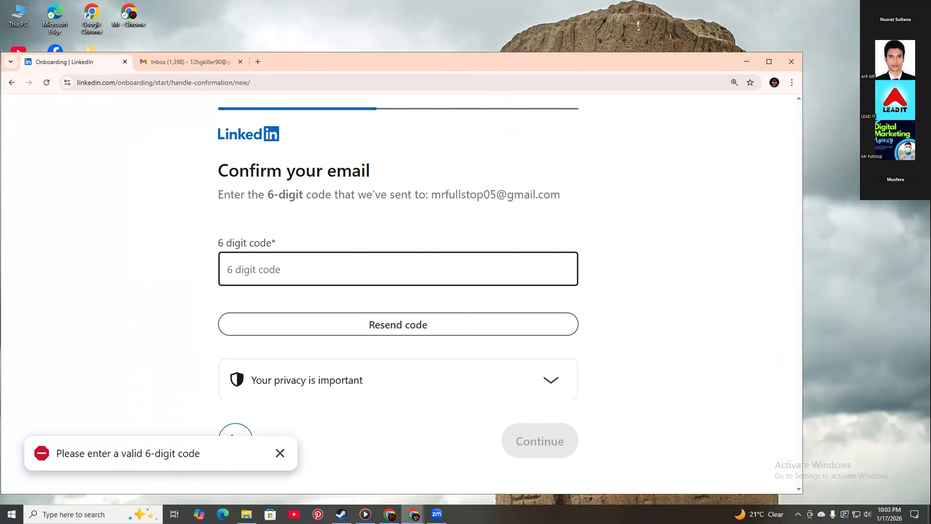
{"action": "mouse_move", "coordinate": [414, 513]}
{"action": "left_click", "coordinate": [363, 473]}
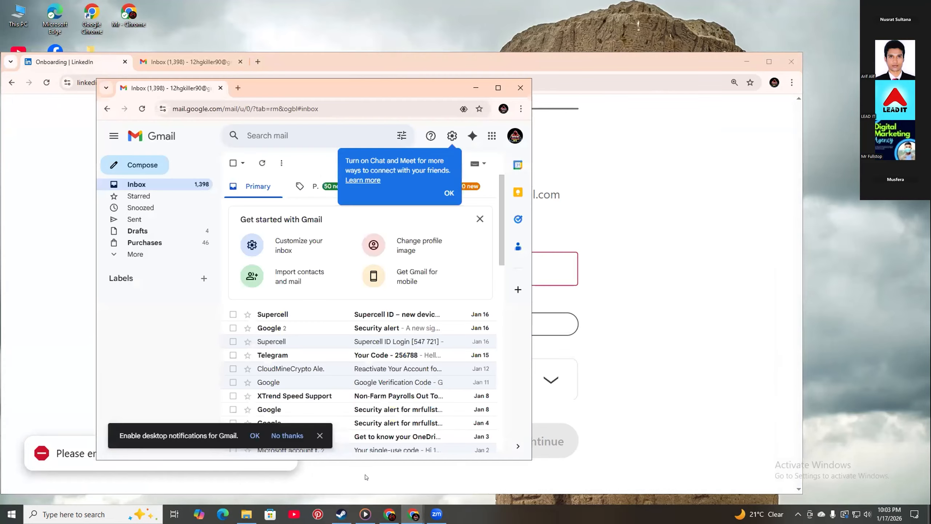
{"action": "left_click_drag", "start_coordinate": [235, 96], "coordinate": [380, 143]}
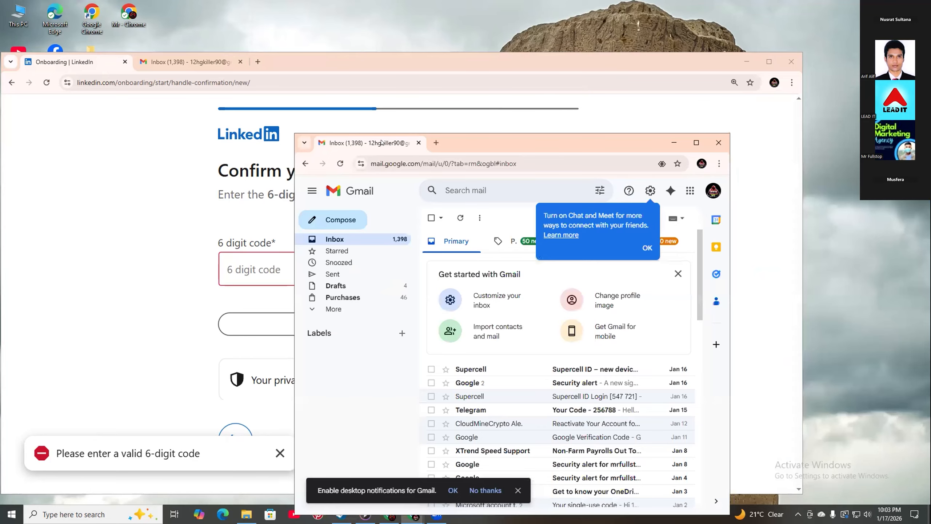
{"action": "left_click", "coordinate": [685, 142]}
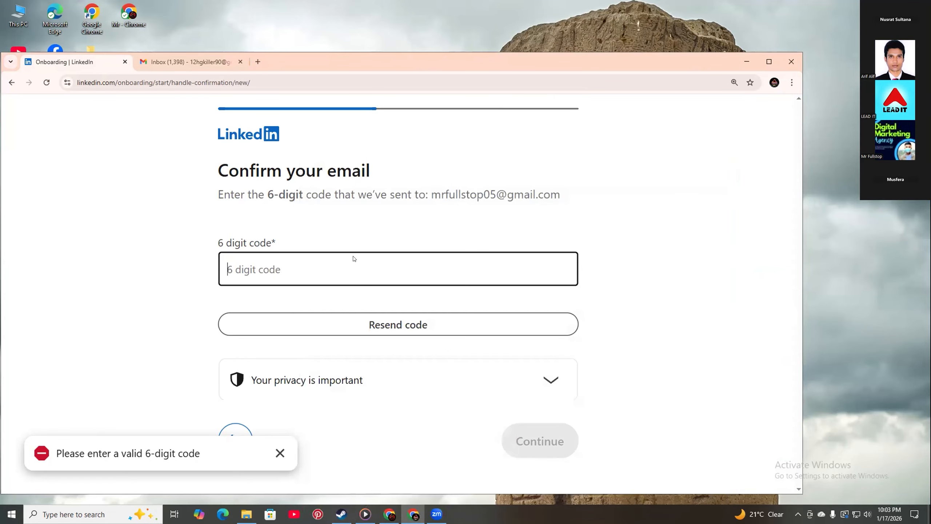
{"action": "left_click", "coordinate": [388, 513]}
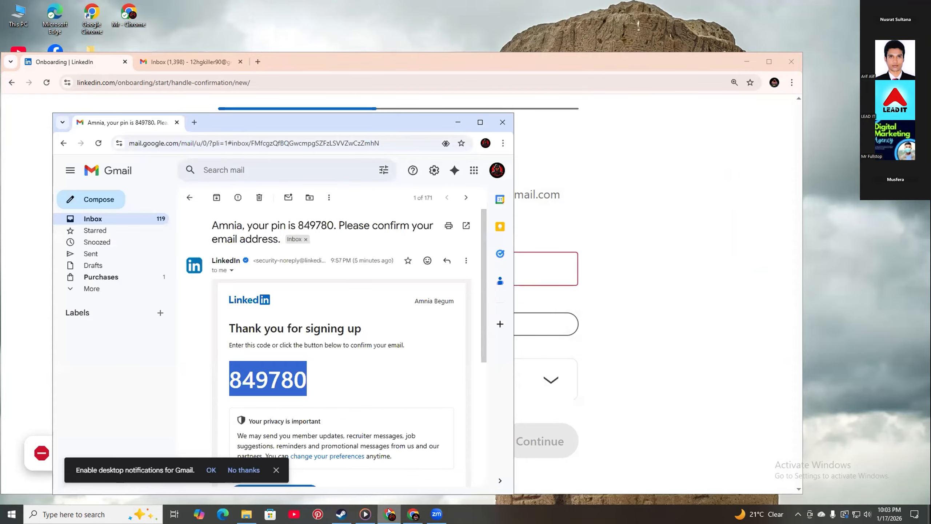
{"action": "left_click", "coordinate": [389, 513]}
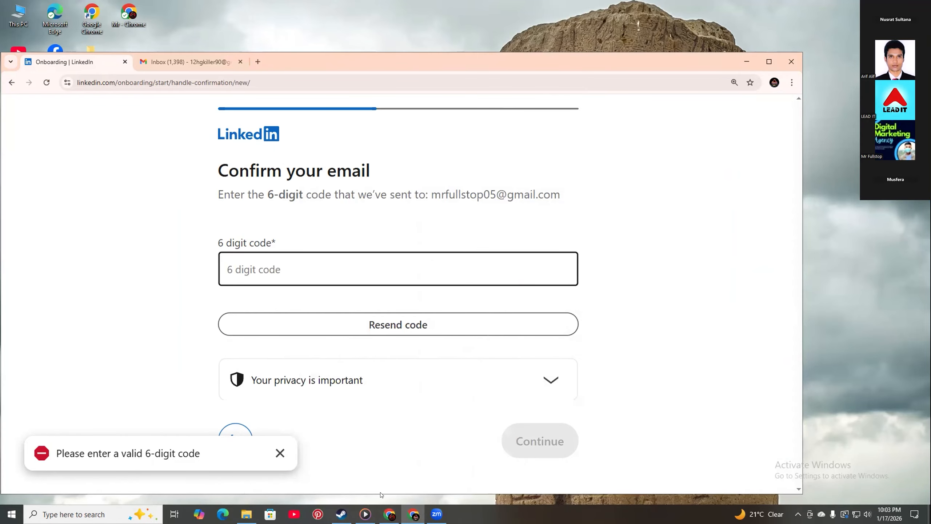
{"action": "left_click", "coordinate": [391, 510]}
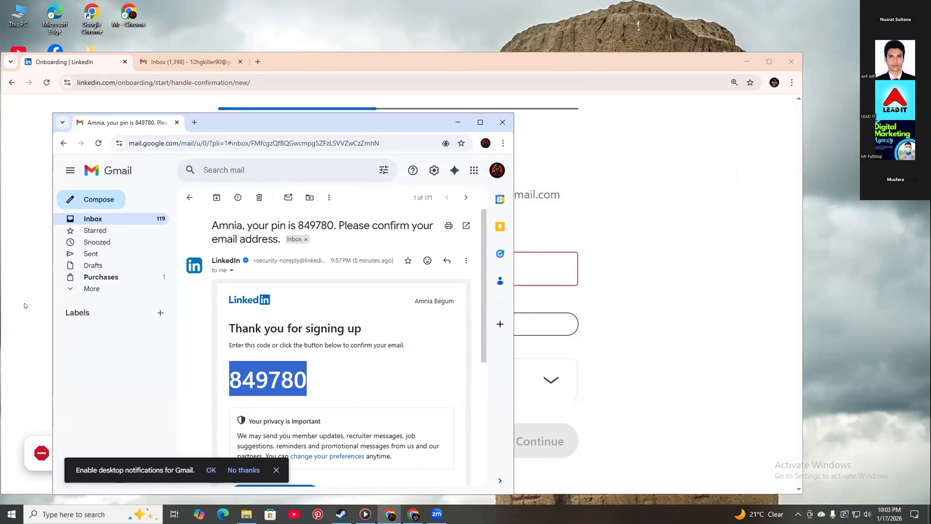
{"action": "left_click", "coordinate": [31, 256]}
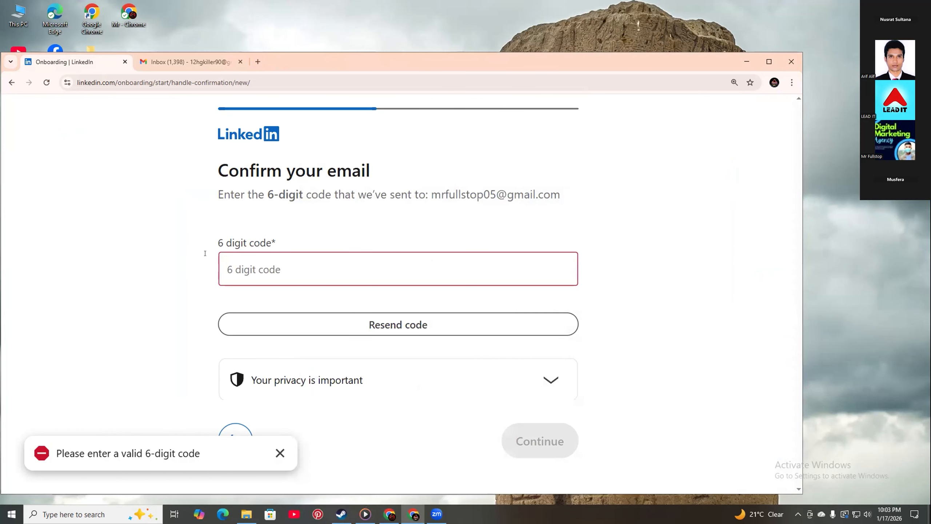
Step: Try to enter the emailed verification code manually in the 6-digit code field
{"action": "left_click", "coordinate": [290, 260]}
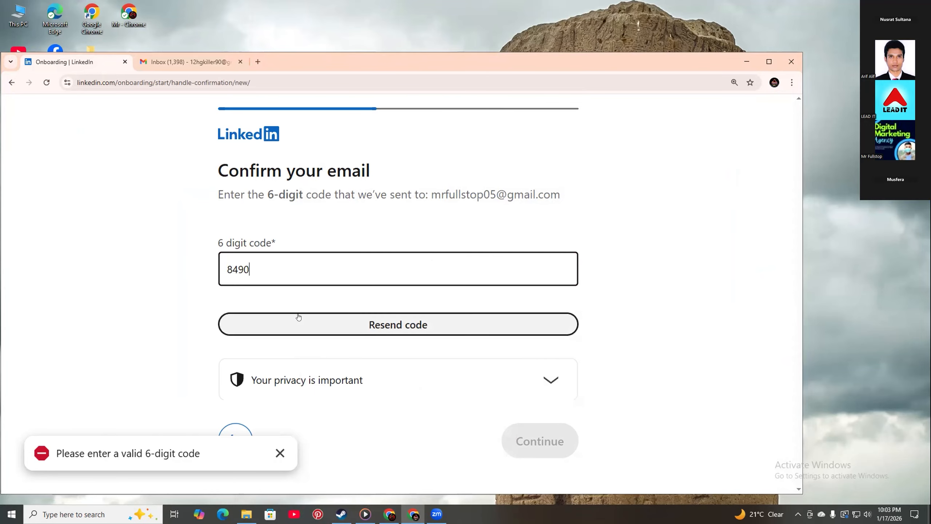
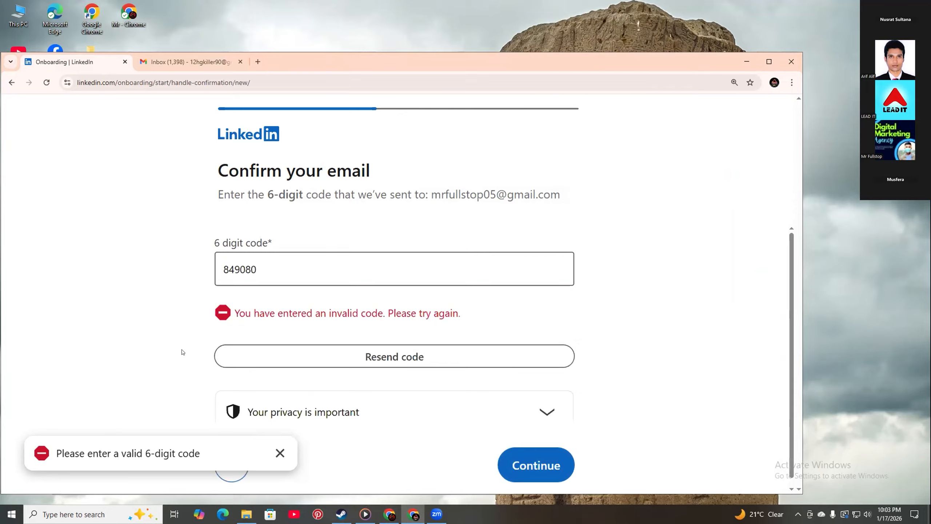
Step: Clear the 6-digit code field and request that LinkedIn resend the code
{"action": "left_click", "coordinate": [275, 268]}
{"action": "key", "text": "BackSpace"}
{"action": "key", "text": "BackSpace"}
{"action": "key", "text": "BackSpace"}
{"action": "key", "text": "BackSpace"}
{"action": "key", "text": "BackSpace"}
{"action": "key", "text": "BackSpace"}
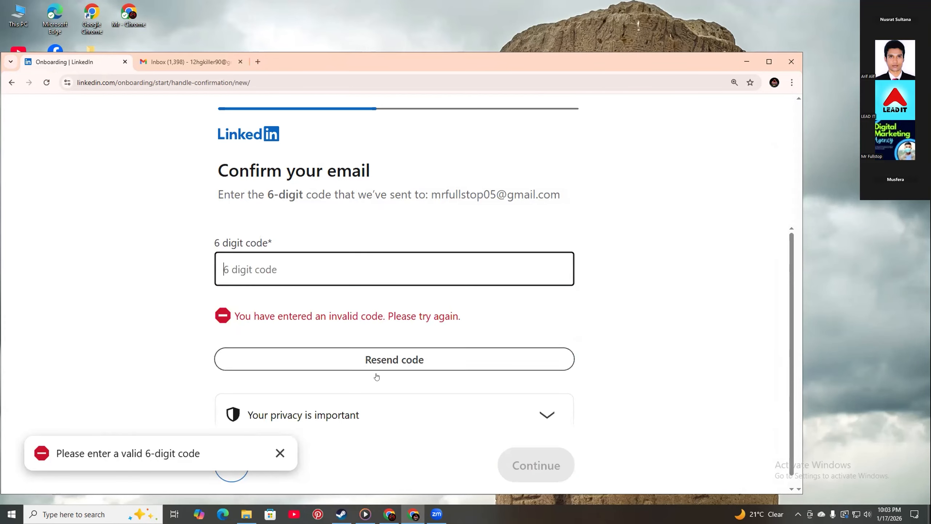
{"action": "scroll", "coordinate": [377, 377], "scroll_direction": "down", "scroll_amount": 1}
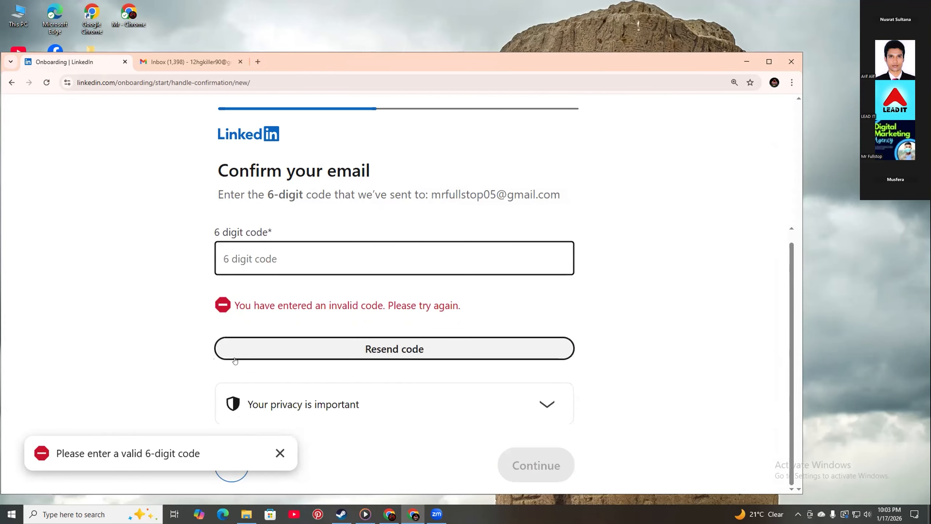
{"action": "left_click", "coordinate": [315, 347]}
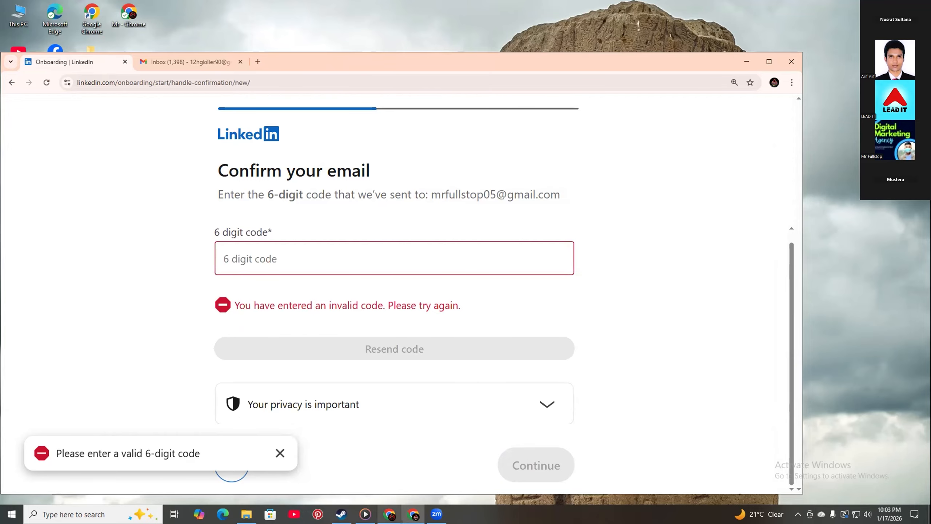
Step: Reload the other profile's Gmail inbox, reopen LinkedIn's confirmation email and find its "Confirm your email" link
{"action": "mouse_move", "coordinate": [389, 513]}
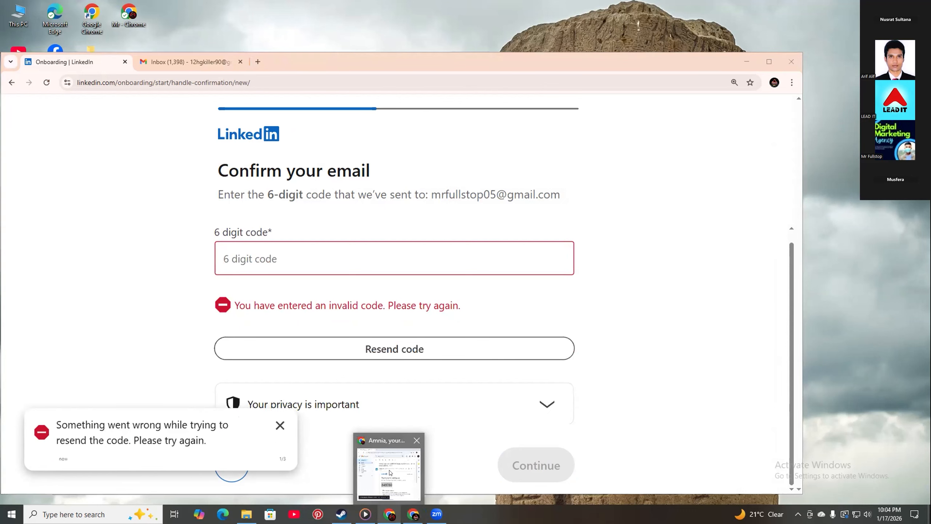
{"action": "left_click", "coordinate": [390, 473]}
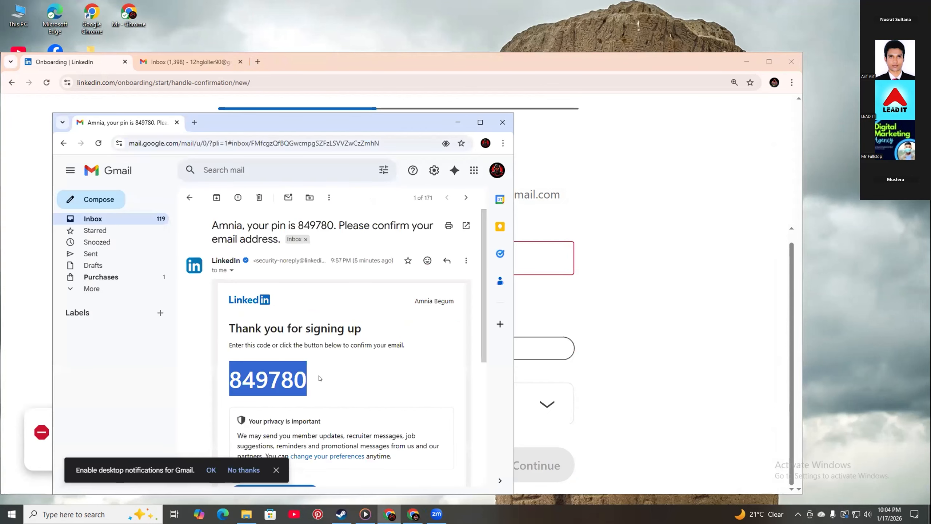
{"action": "left_click", "coordinate": [189, 197]}
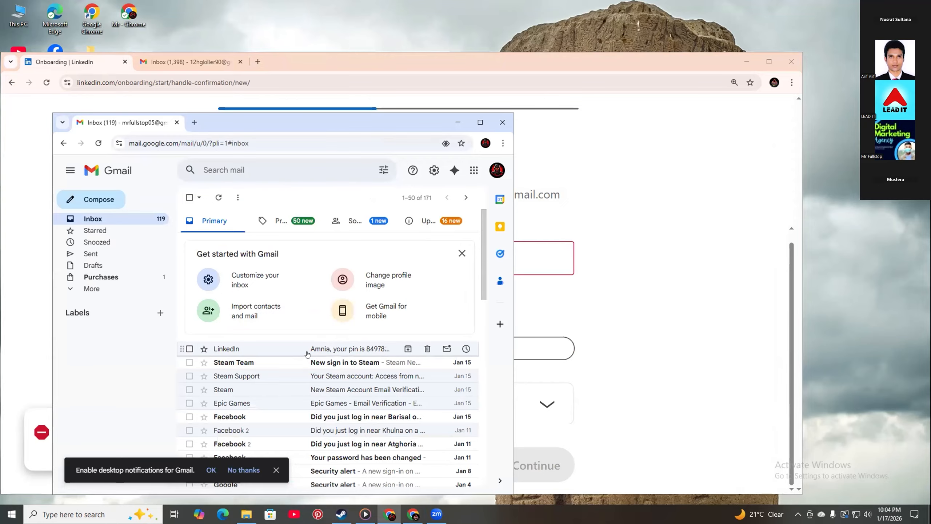
{"action": "left_click", "coordinate": [98, 143]}
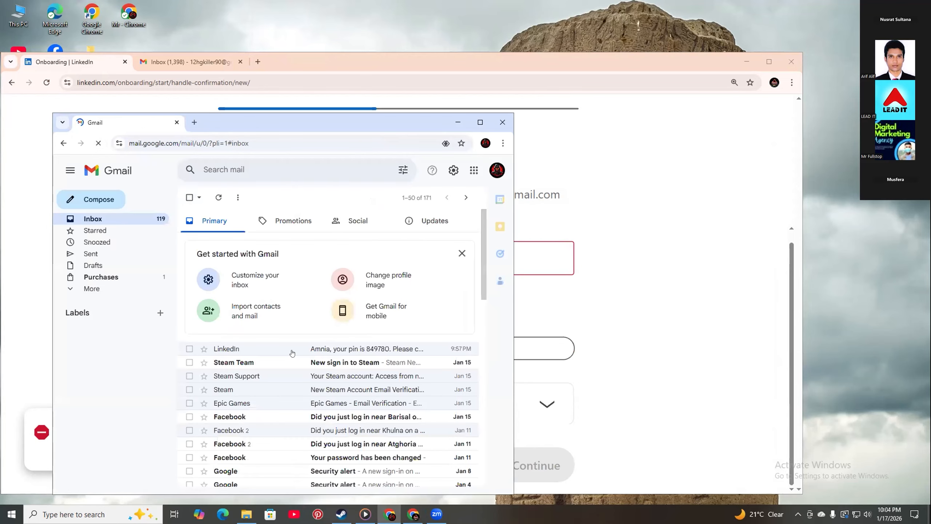
{"action": "left_click", "coordinate": [355, 349]}
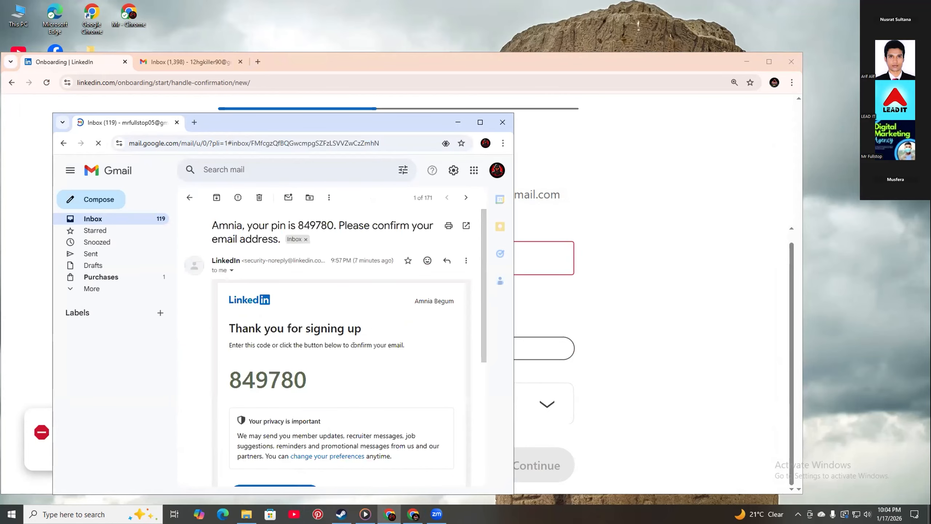
{"action": "scroll", "coordinate": [331, 370], "scroll_direction": "down", "scroll_amount": 5}
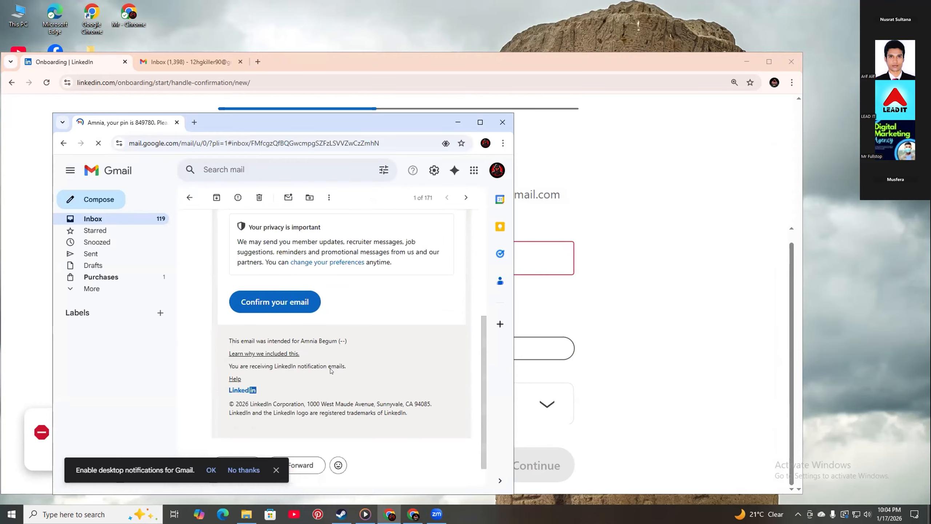
Step: Return to the Gmail inbox, reload it and open LinkedIn's newest confirmation email to read its code
{"action": "scroll", "coordinate": [326, 371], "scroll_direction": "up", "scroll_amount": 5}
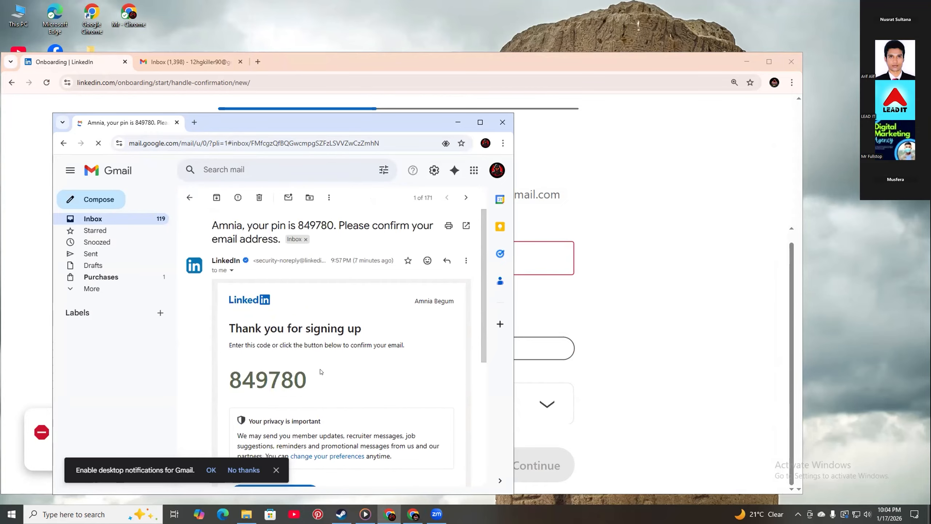
{"action": "left_click", "coordinate": [187, 198]}
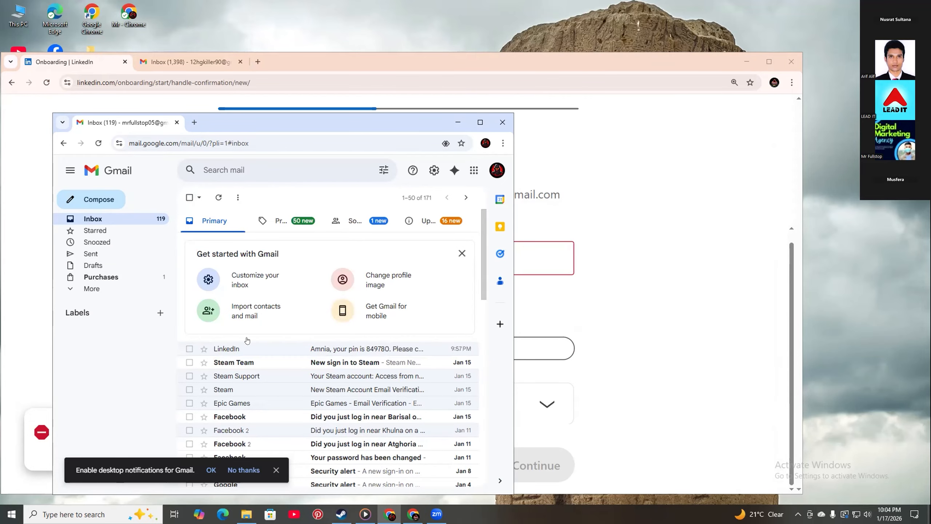
{"action": "left_click", "coordinate": [100, 148]}
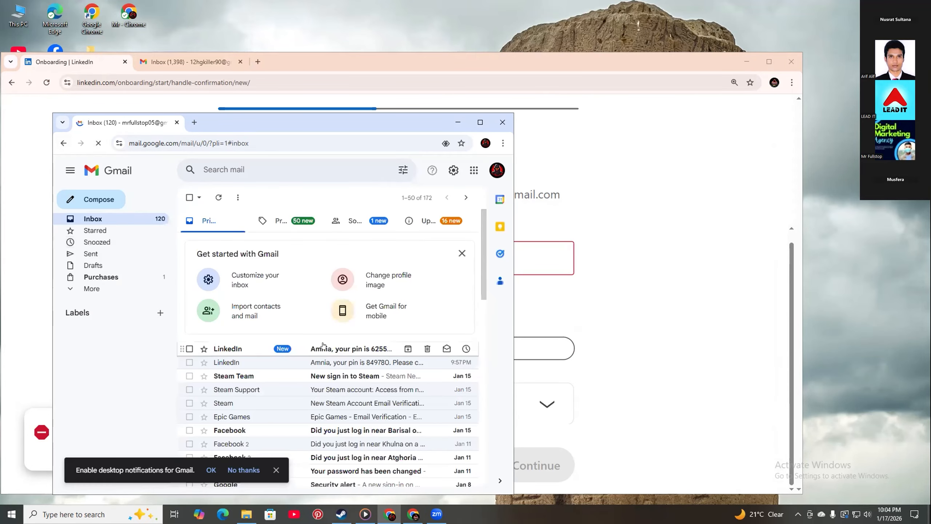
{"action": "left_click", "coordinate": [323, 345]}
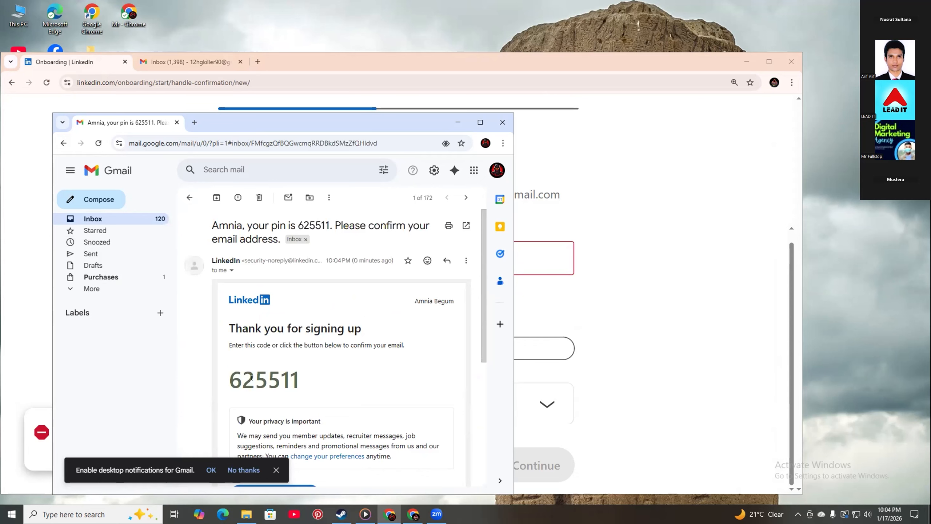
Step: Try to confirm the email by entering the newest emailed verification code in LinkedIn's 6-digit code field and submitting it
{"action": "left_click", "coordinate": [647, 337]}
{"action": "left_click", "coordinate": [321, 247]}
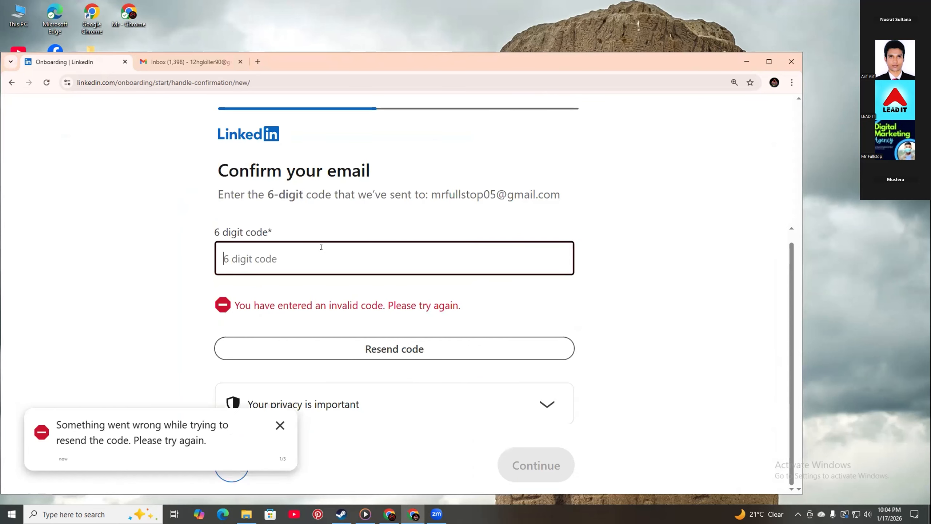
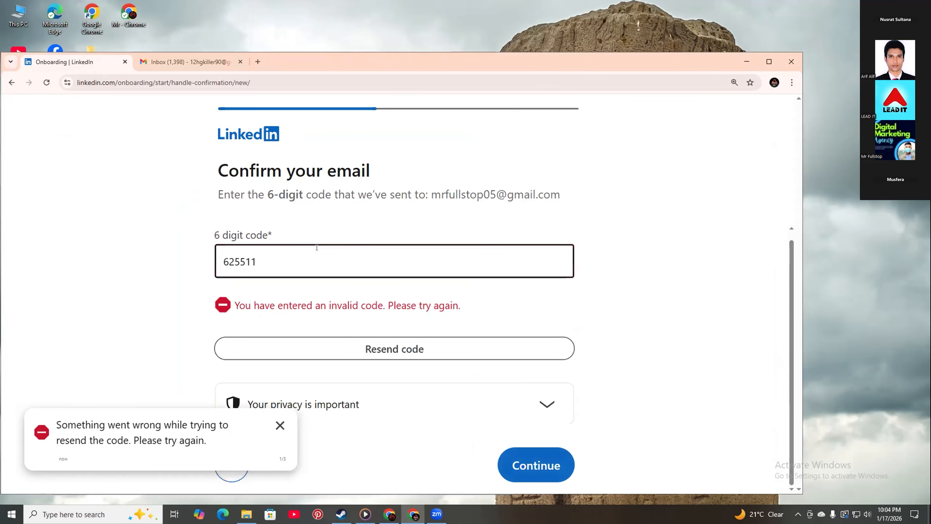
{"action": "left_click", "coordinate": [172, 308]}
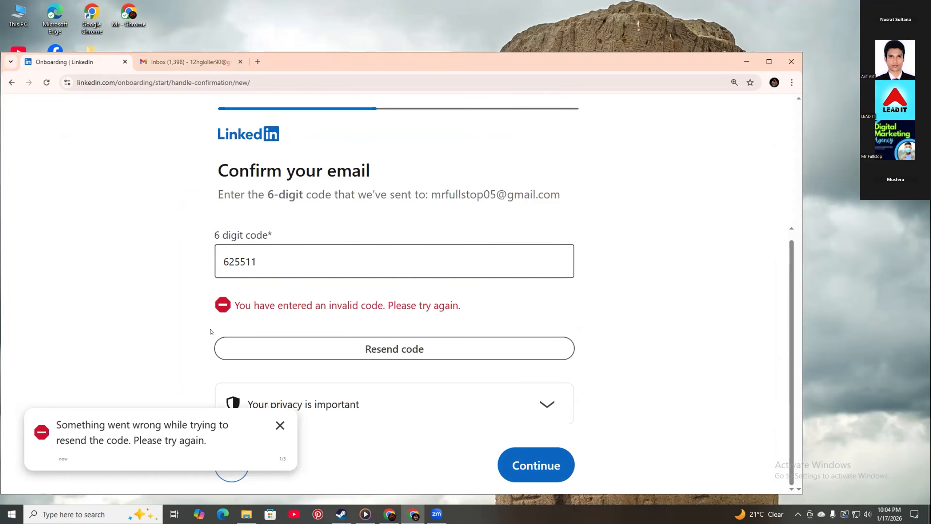
{"action": "left_click", "coordinate": [539, 463]}
Step: Switch between the LinkedIn and Gmail windows to compare the entered verification code with the emailed one
{"action": "mouse_move", "coordinate": [389, 514]}
{"action": "left_click", "coordinate": [419, 511]}
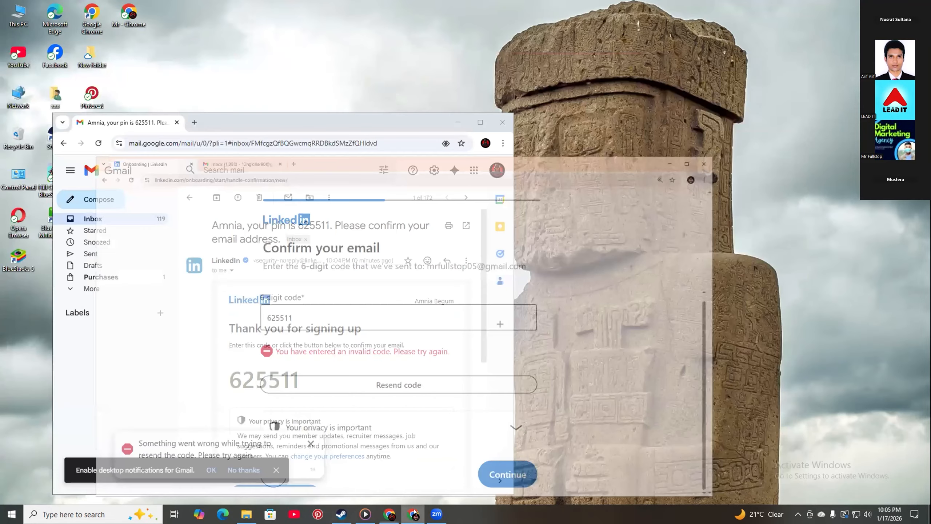
{"action": "left_click", "coordinate": [414, 512]}
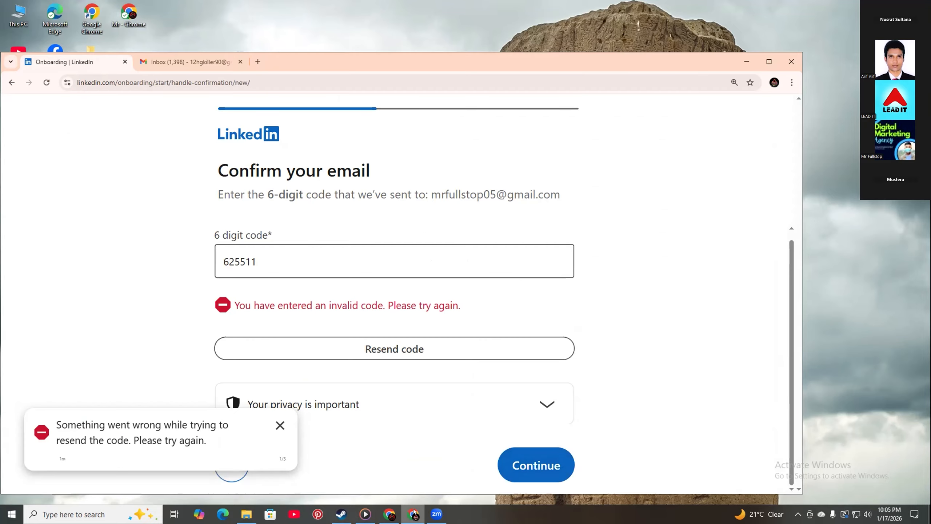
{"action": "left_click", "coordinate": [414, 512]}
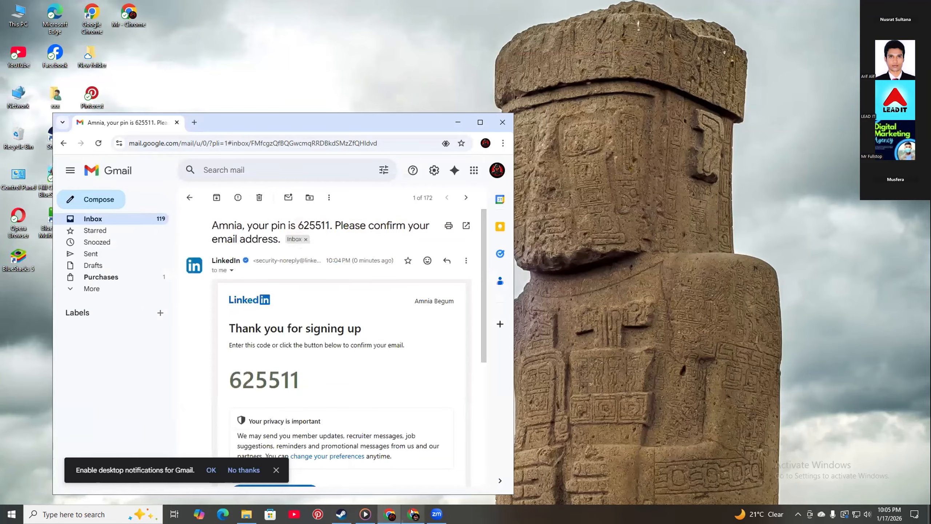
{"action": "left_click", "coordinate": [412, 512]}
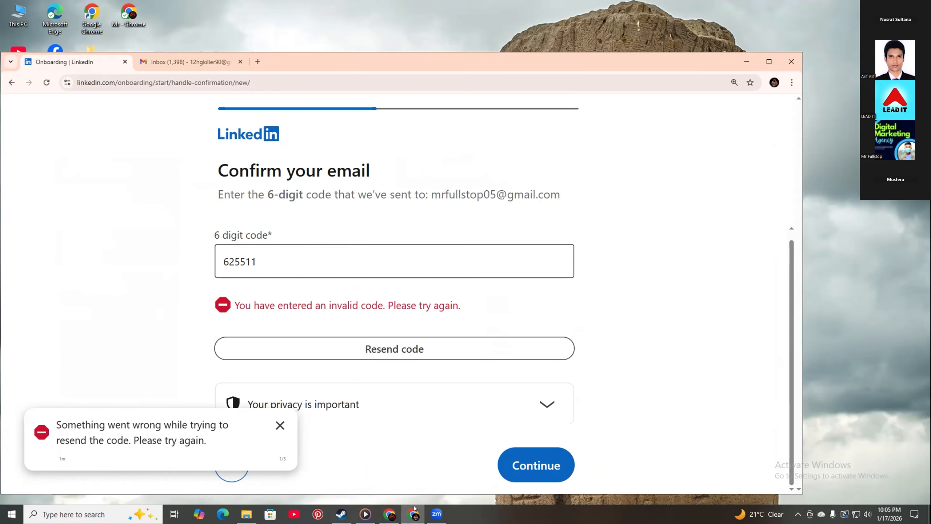
{"action": "left_click", "coordinate": [413, 511]}
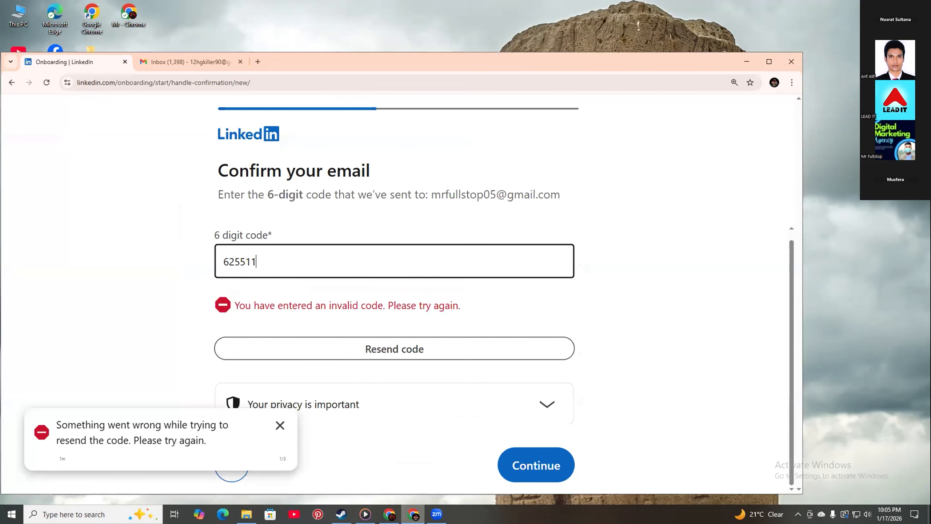
{"action": "left_click", "coordinate": [397, 510]}
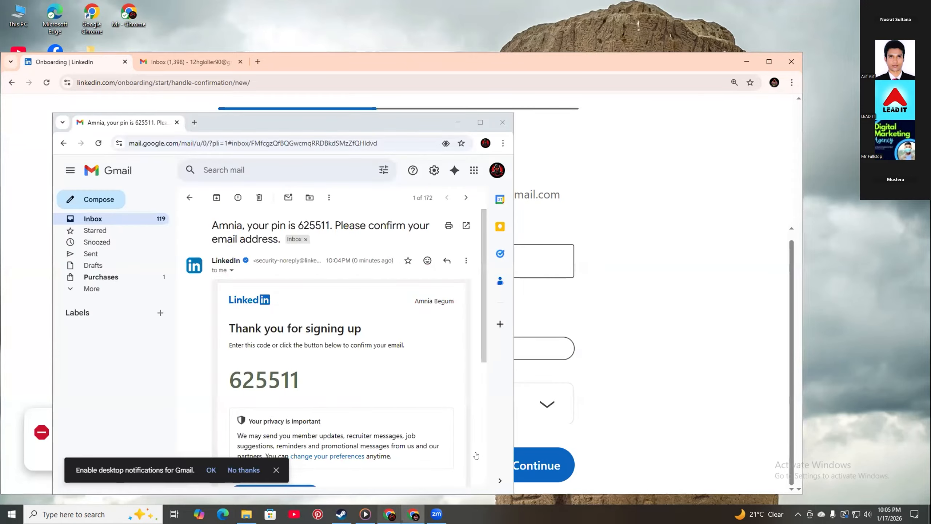
Step: Move the Gmail window beside LinkedIn's code field and return from the open email to the inbox
{"action": "left_click_drag", "start_coordinate": [87, 122], "coordinate": [158, 61]}
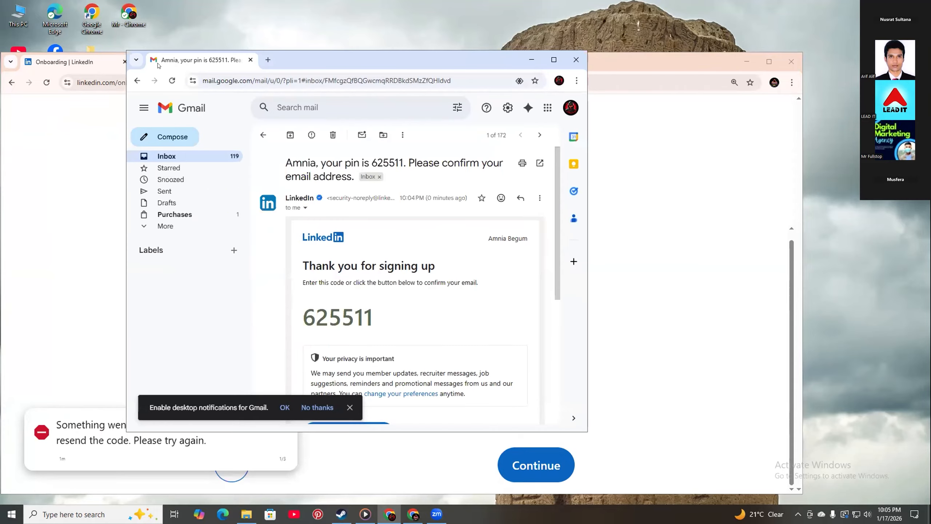
{"action": "left_click_drag", "start_coordinate": [235, 59], "coordinate": [552, 85]}
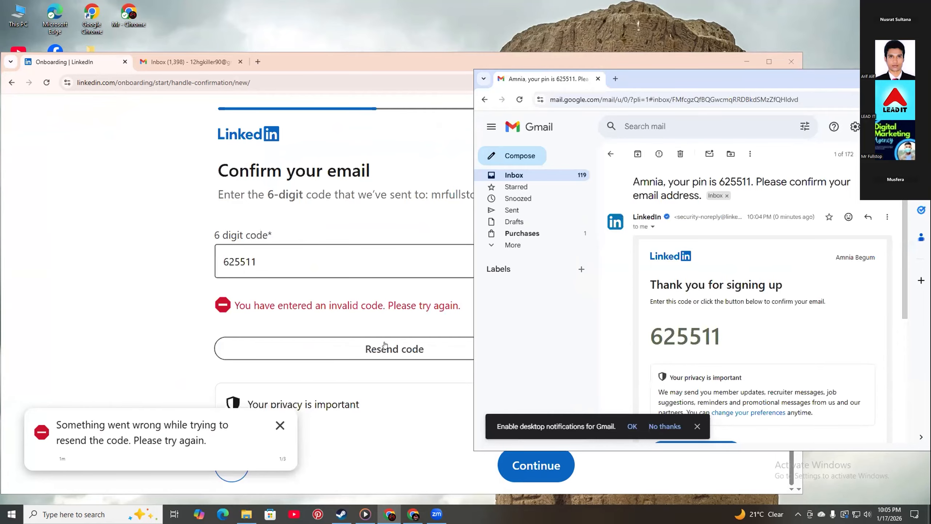
{"action": "left_click", "coordinate": [610, 155]}
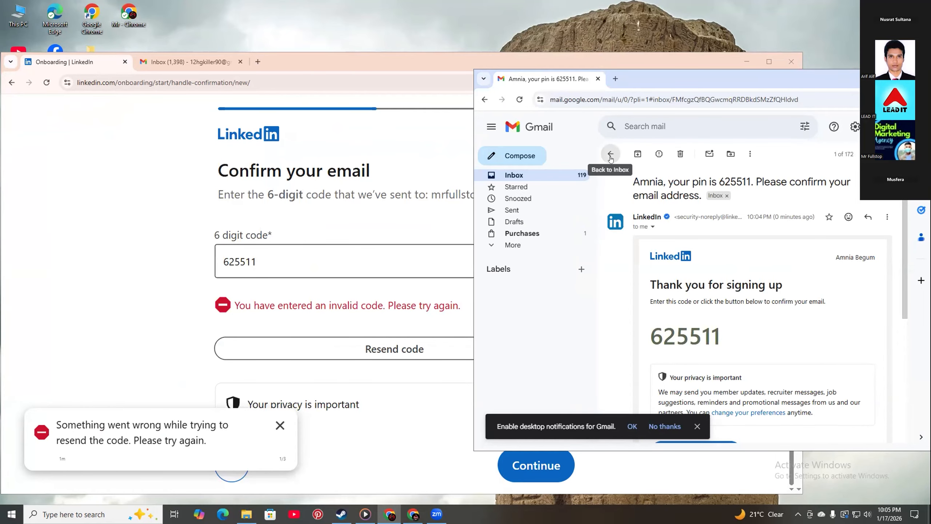
Step: Clear the entered verification code from LinkedIn's 6-digit code field
{"action": "left_click", "coordinate": [323, 253]}
{"action": "key", "text": "BackSpace"}
{"action": "key", "text": "BackSpace"}
{"action": "key", "text": "BackSpace"}
{"action": "key", "text": "BackSpace"}
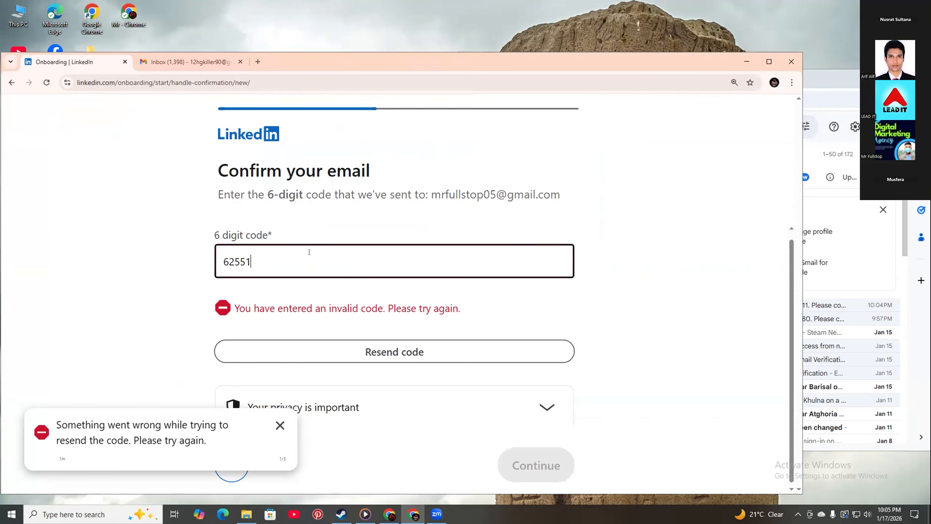
{"action": "key", "text": "BackSpace"}
{"action": "key", "text": "BackSpace"}
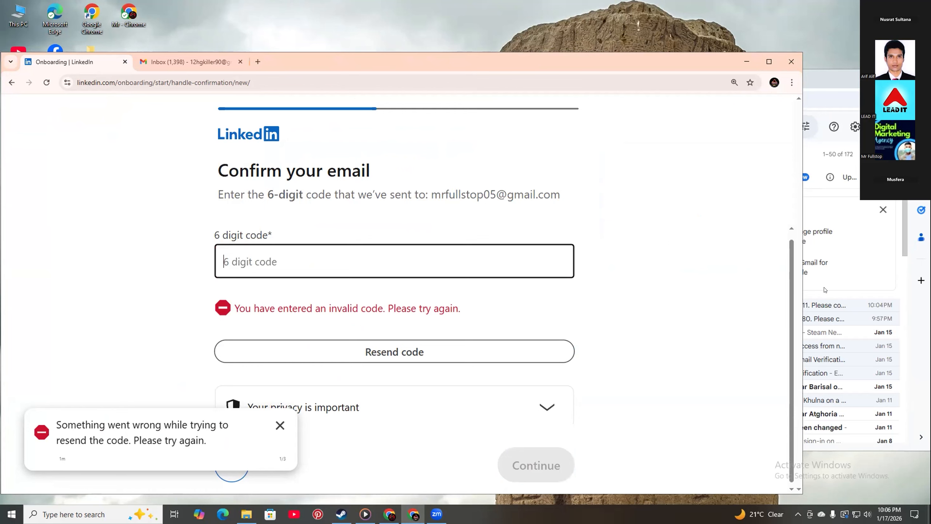
Step: Archive both LinkedIn confirmation emails in the Gmail inbox and move the Gmail window fully into view
{"action": "left_click", "coordinate": [828, 306]}
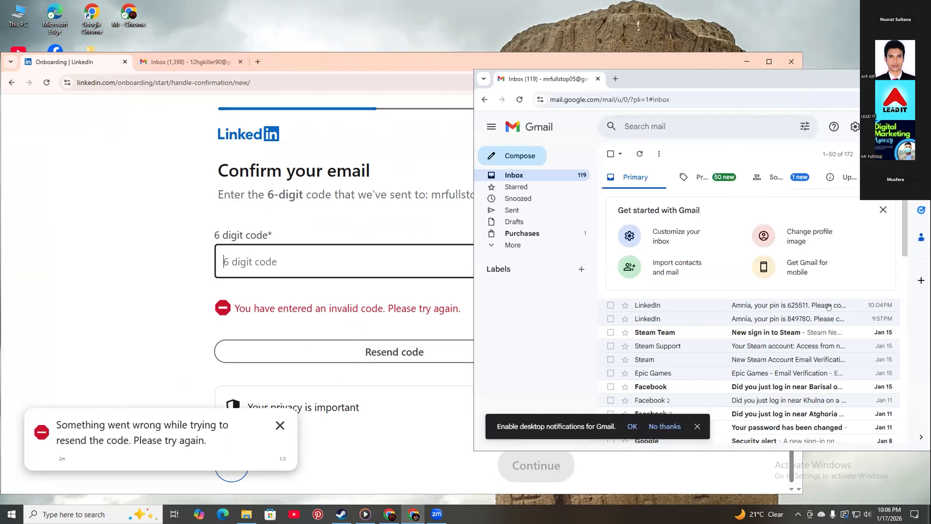
{"action": "left_click", "coordinate": [816, 306]}
{"action": "left_click", "coordinate": [816, 305]}
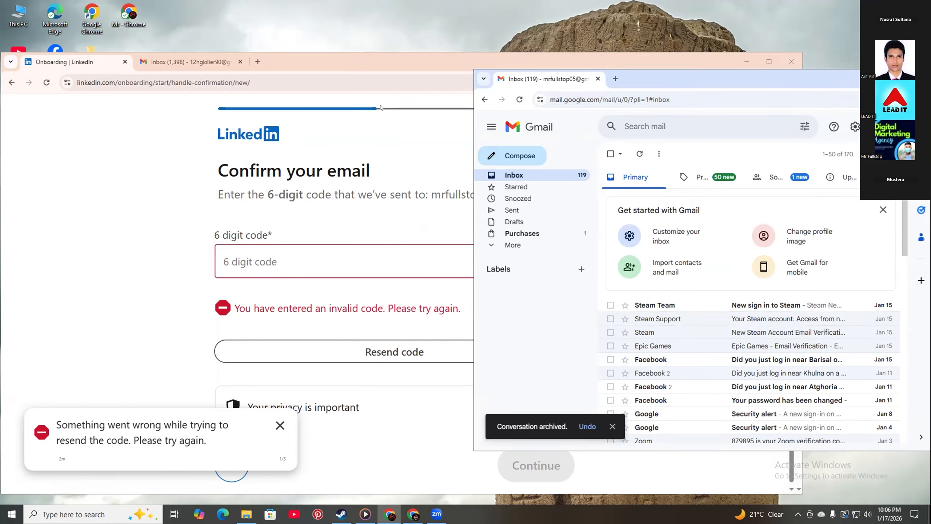
{"action": "left_click_drag", "start_coordinate": [560, 81], "coordinate": [381, 107]}
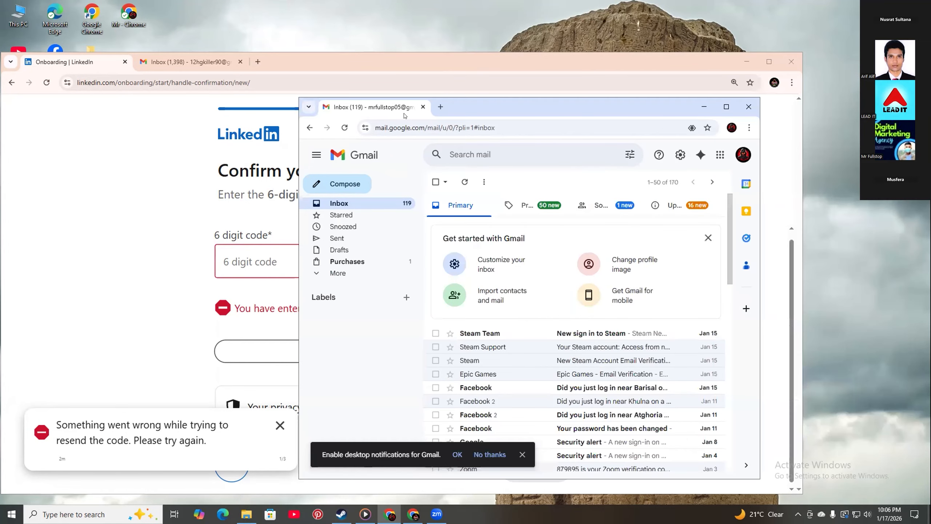
Step: Reload the Gmail inbox, expand the folder list, and check the signed-in account and the Promotions and Primary categories for LinkedIn mail
{"action": "scroll", "coordinate": [506, 367], "scroll_direction": "down", "scroll_amount": 1}
{"action": "scroll", "coordinate": [509, 362], "scroll_direction": "up", "scroll_amount": 1}
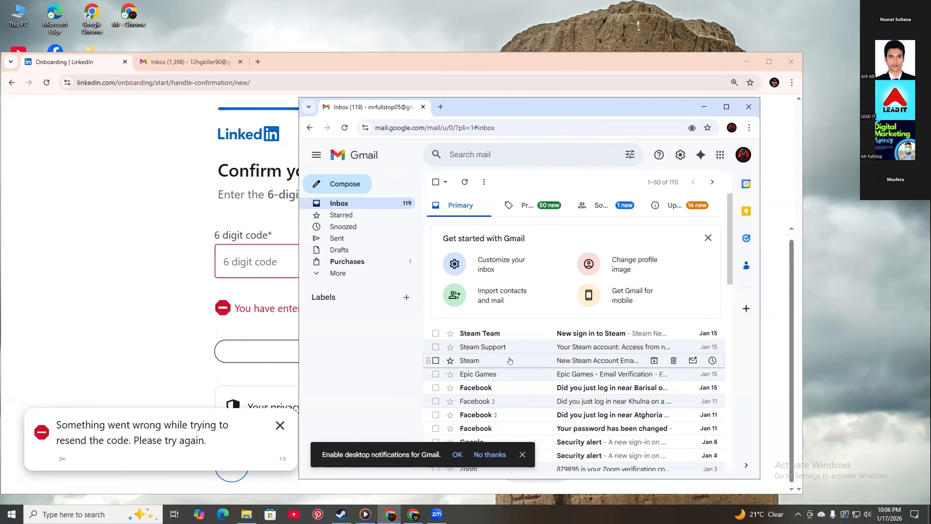
{"action": "left_click", "coordinate": [344, 127]}
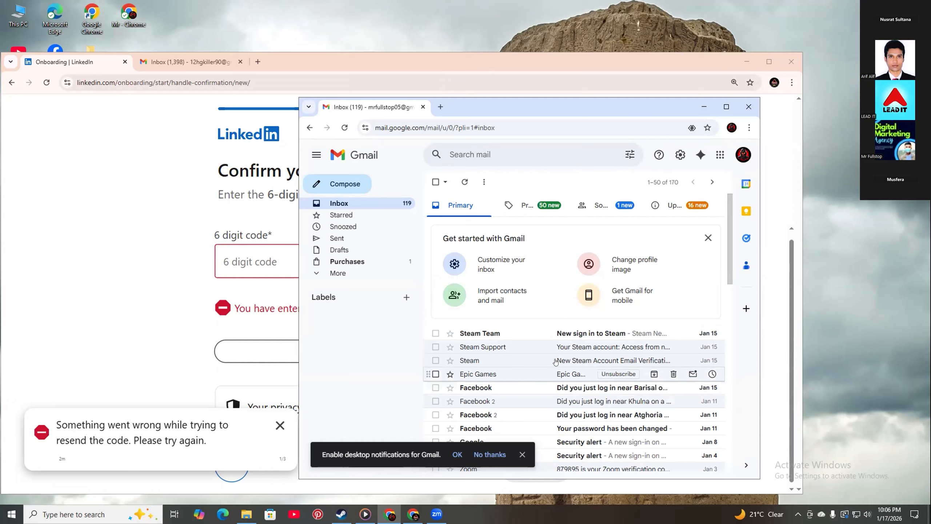
{"action": "left_click", "coordinate": [333, 273]}
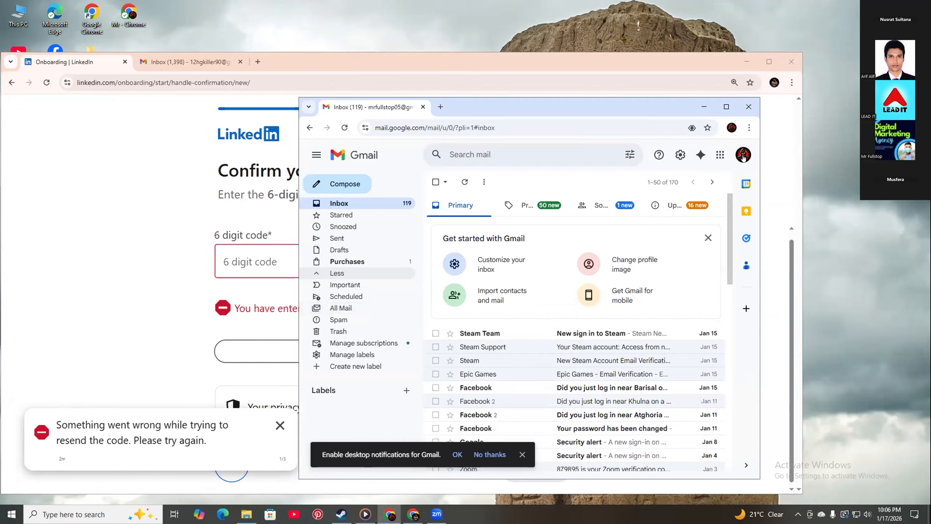
{"action": "left_click", "coordinate": [743, 155]}
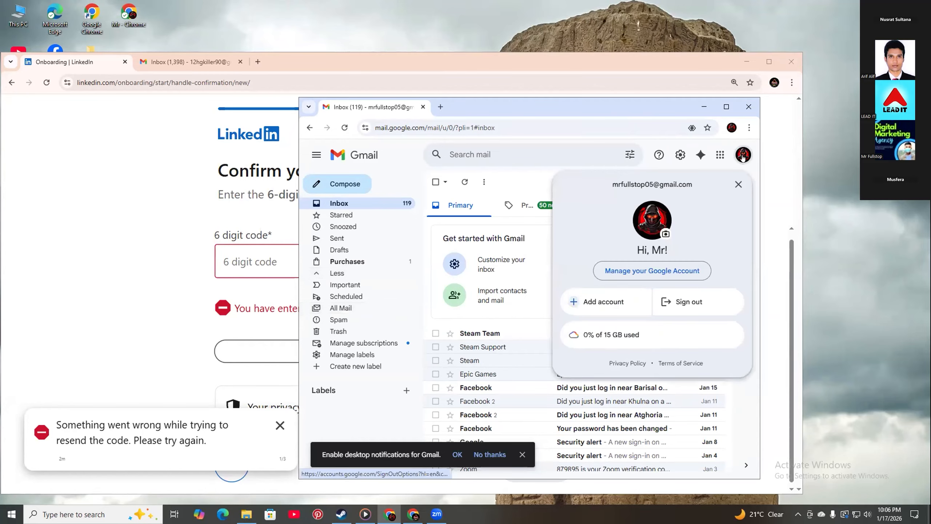
{"action": "left_click", "coordinate": [741, 159]}
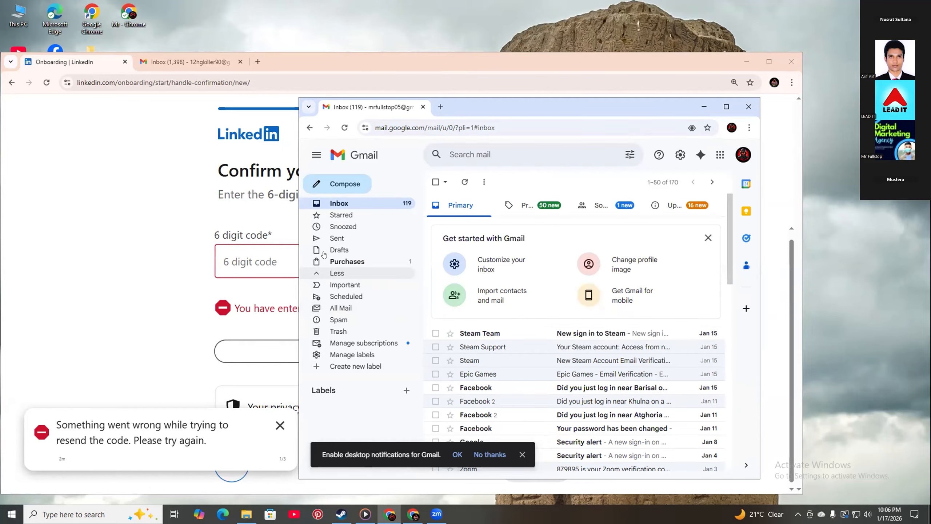
{"action": "left_click", "coordinate": [510, 203]}
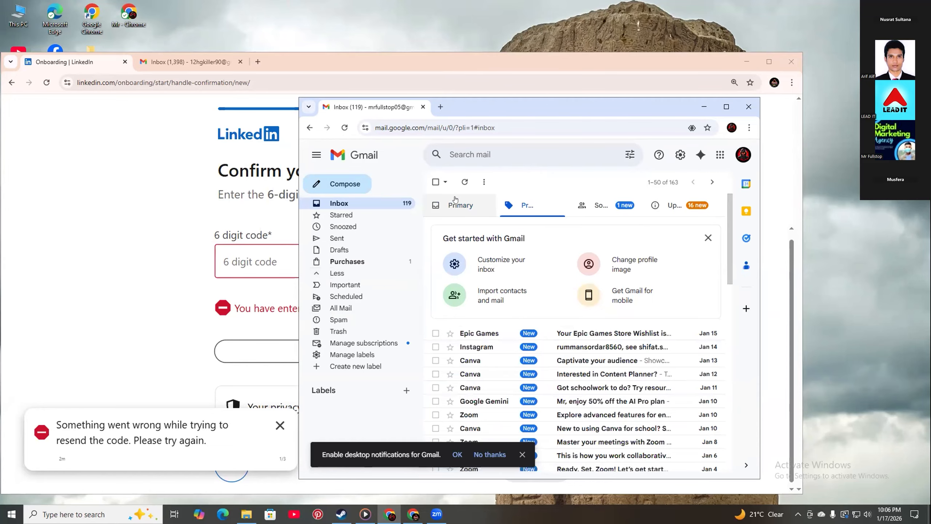
{"action": "left_click", "coordinate": [455, 199]}
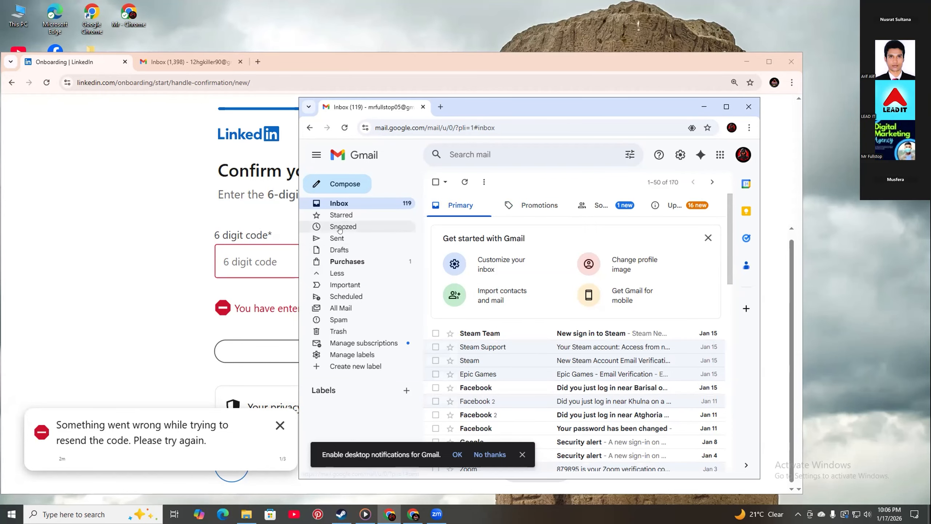
Step: Request that LinkedIn resend the verification code and switch back to the Gmail inbox
{"action": "left_click", "coordinate": [165, 321]}
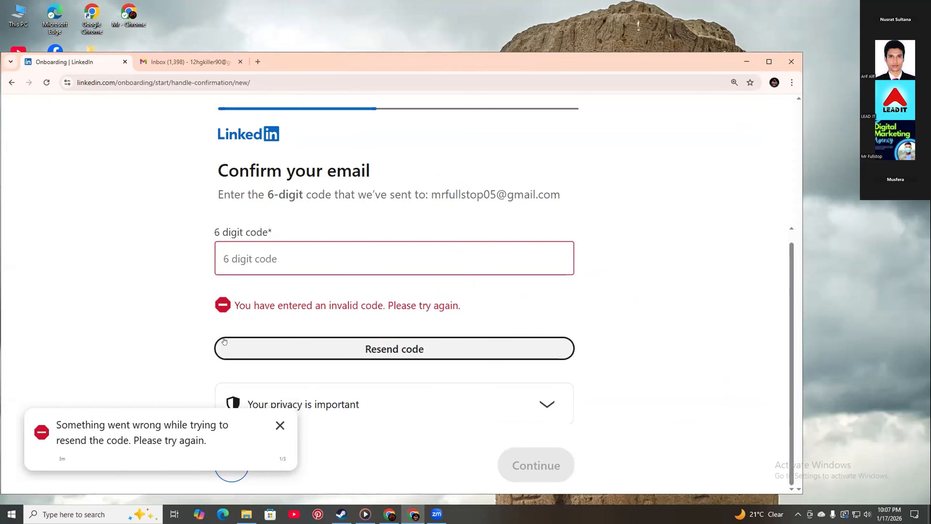
{"action": "left_click", "coordinate": [331, 344]}
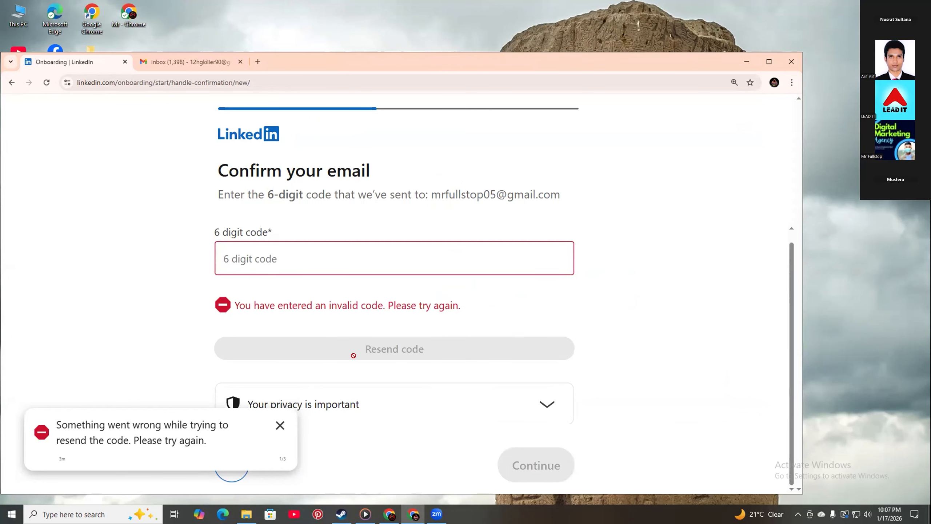
{"action": "mouse_move", "coordinate": [341, 514]}
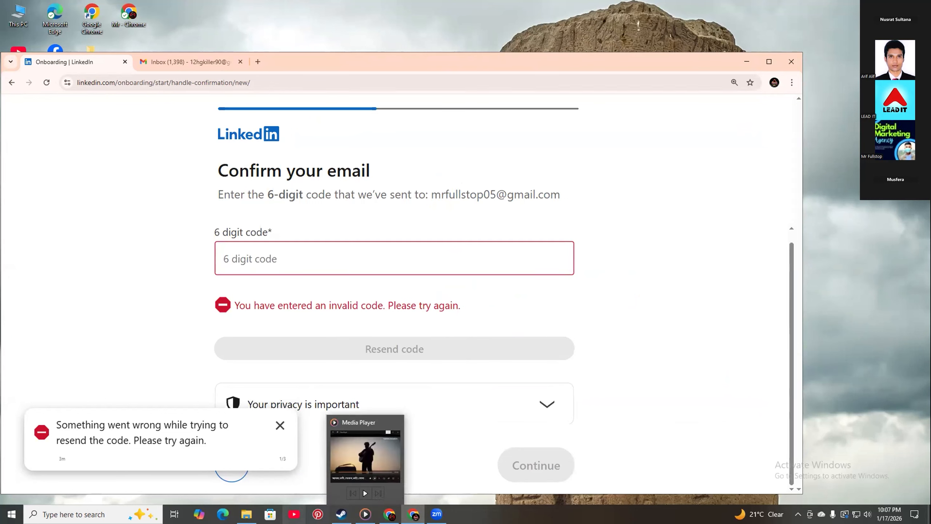
{"action": "mouse_move", "coordinate": [413, 514]}
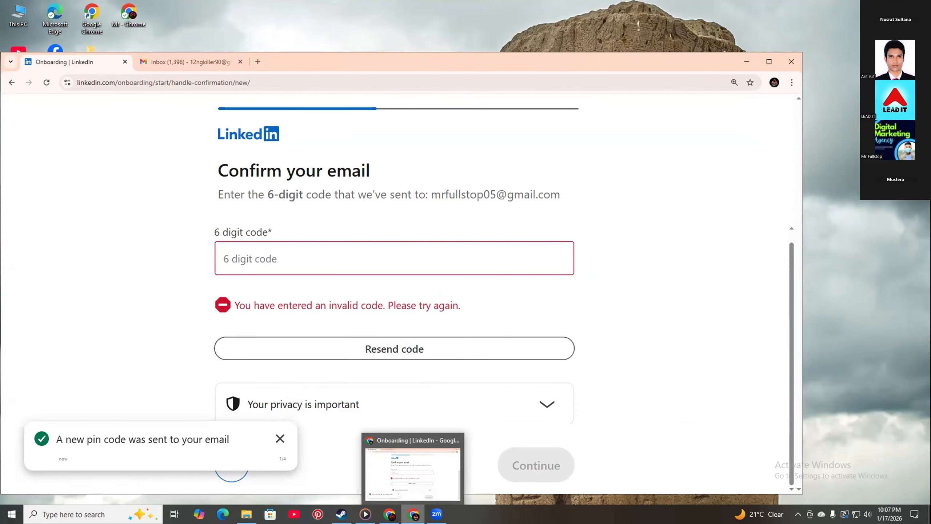
{"action": "left_click", "coordinate": [420, 479]}
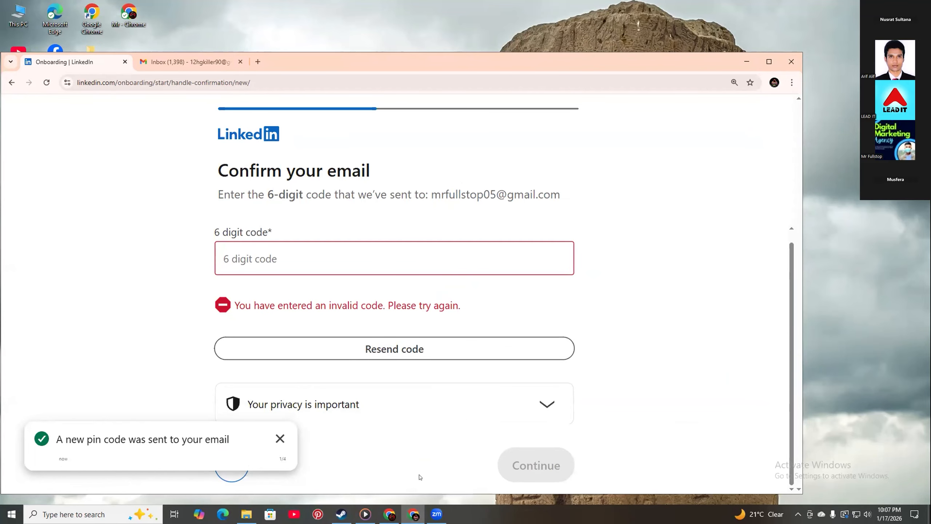
{"action": "left_click", "coordinate": [413, 510]}
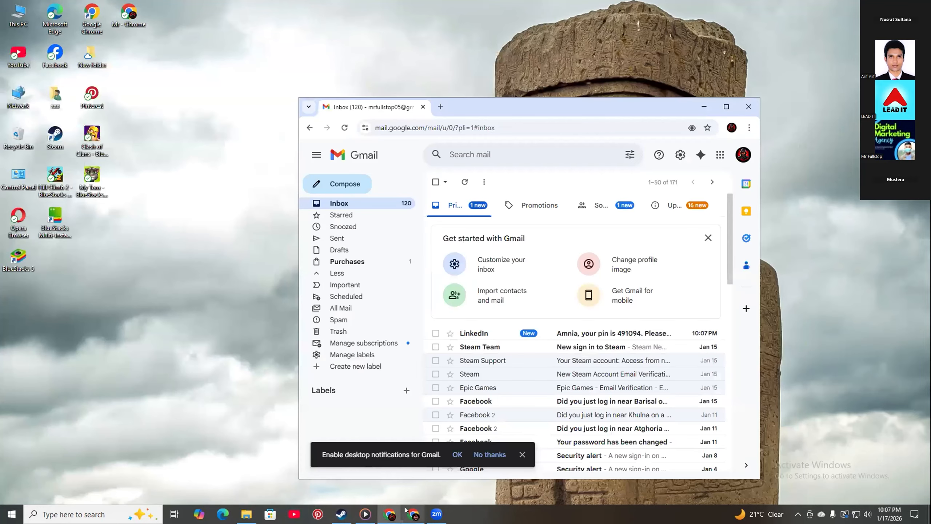
Step: Open the newest LinkedIn confirmation email in the Gmail inbox to read its verification code
{"action": "left_click", "coordinate": [572, 329]}
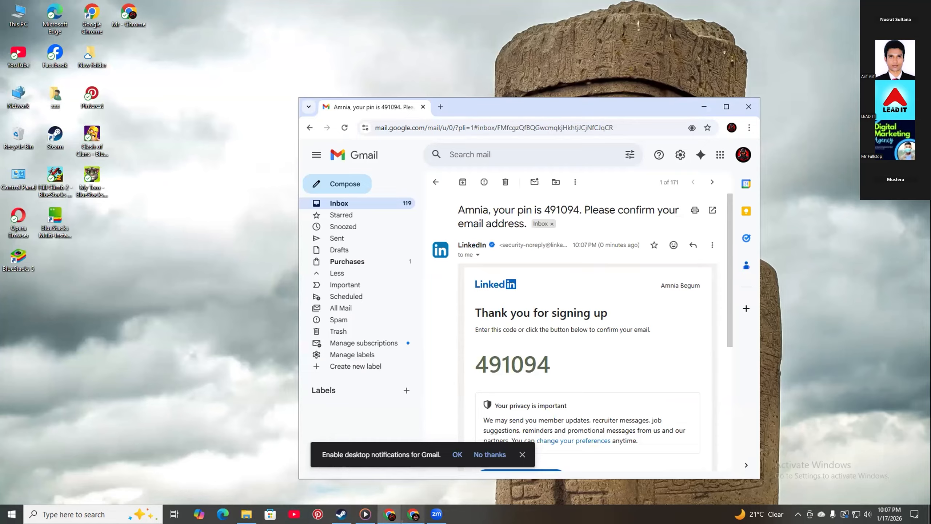
{"action": "mouse_move", "coordinate": [412, 509]}
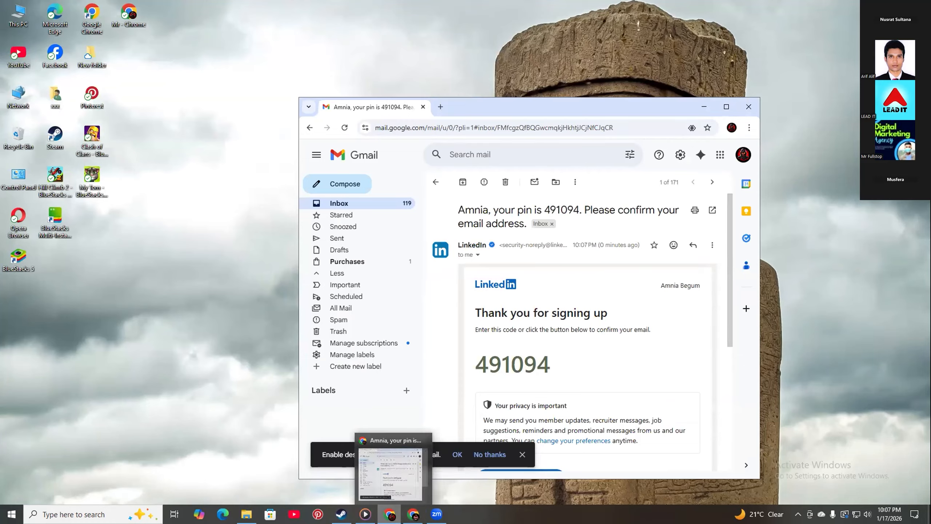
{"action": "left_click", "coordinate": [374, 486]}
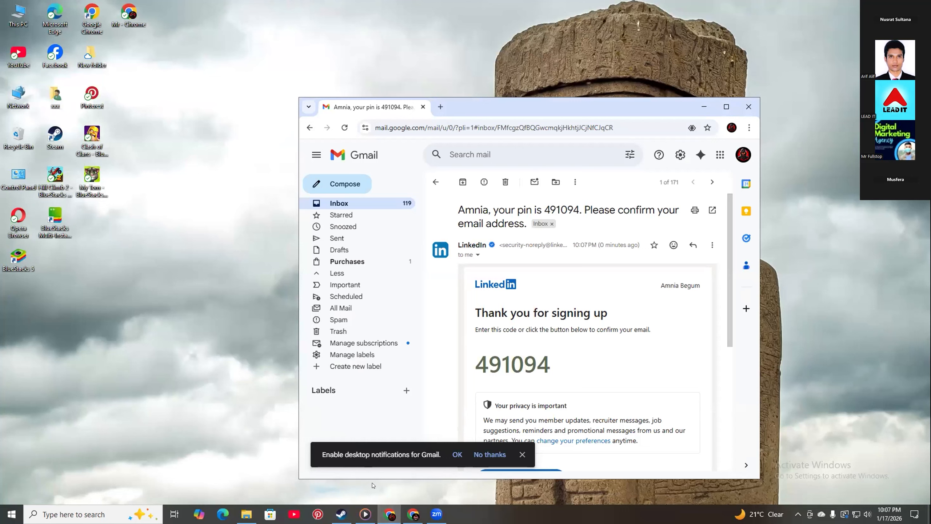
{"action": "mouse_move", "coordinate": [377, 508]}
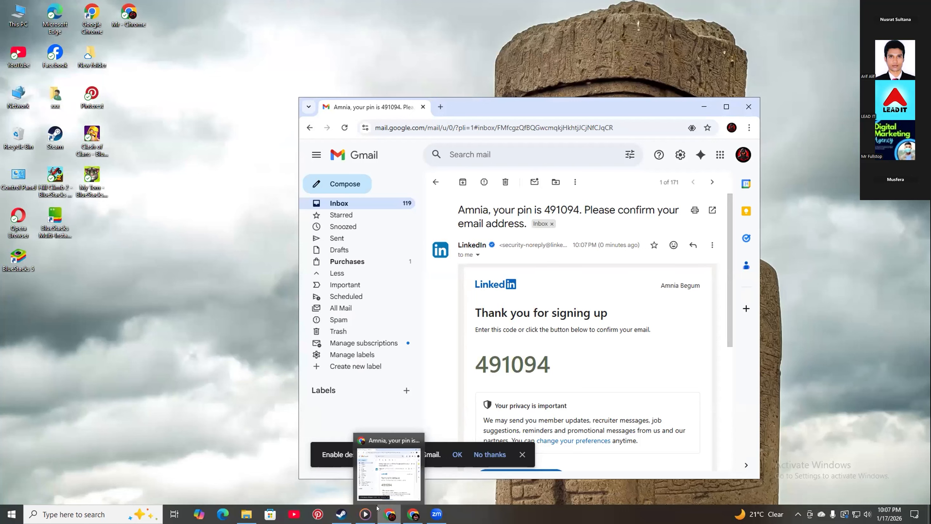
Step: Switch to the LinkedIn onboarding window and enter the emailed verification code in the 6-digit code field
{"action": "mouse_move", "coordinate": [413, 514]}
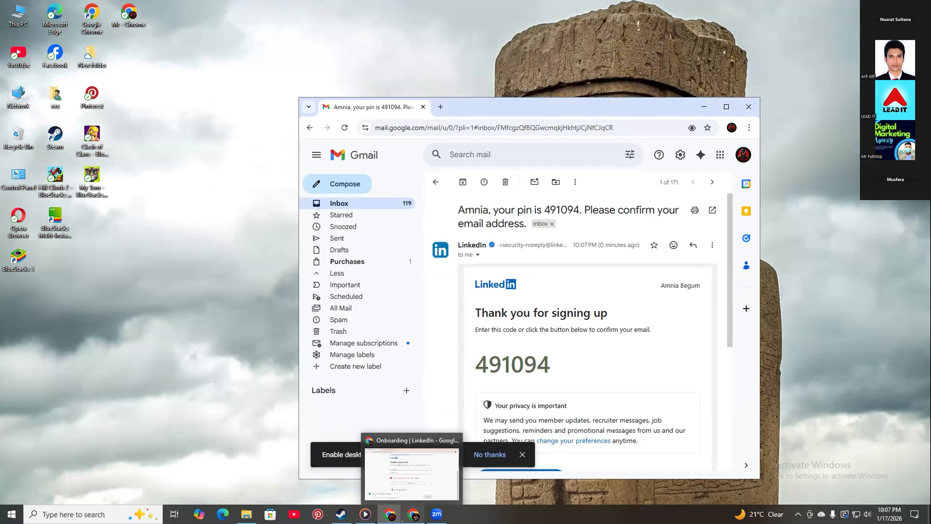
{"action": "left_click", "coordinate": [413, 480]}
{"action": "left_click", "coordinate": [310, 261]}
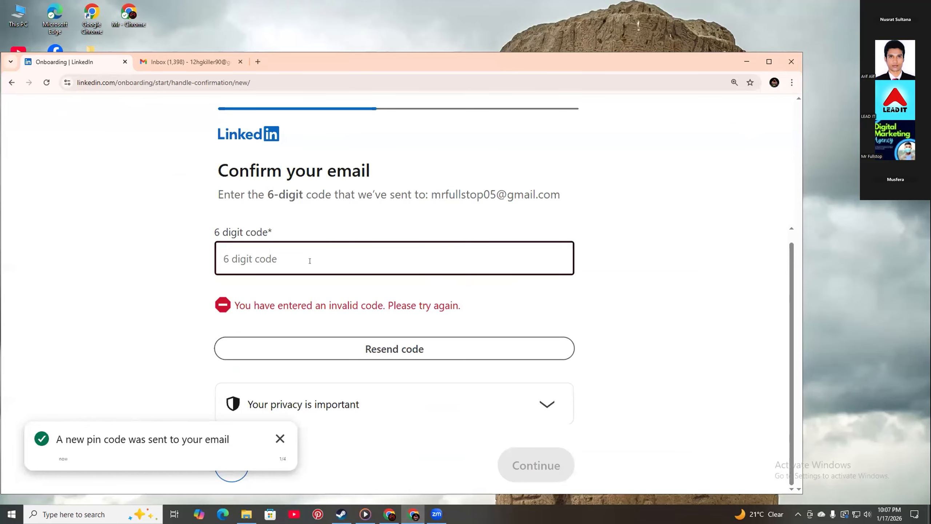
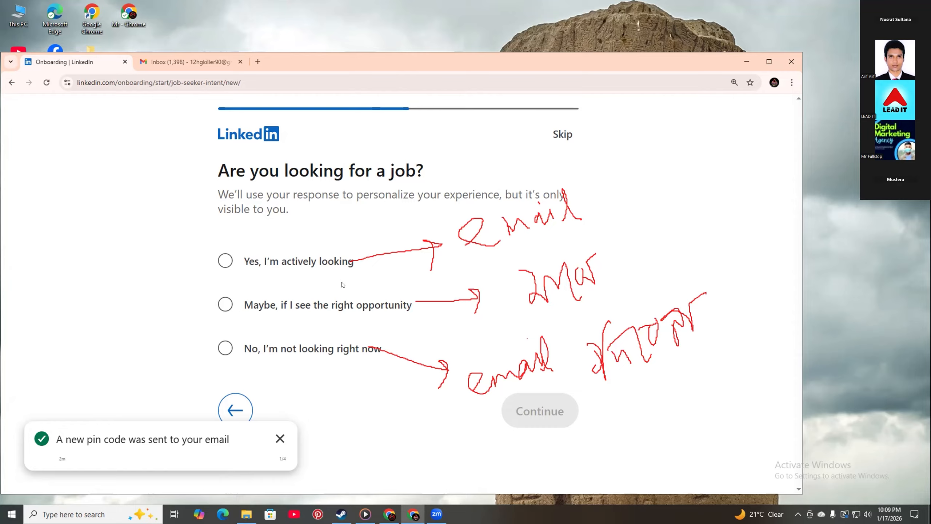
Step: Answer the job search question with "Maybe, if I see the right opportunity" and continue
{"action": "left_click", "coordinate": [226, 304]}
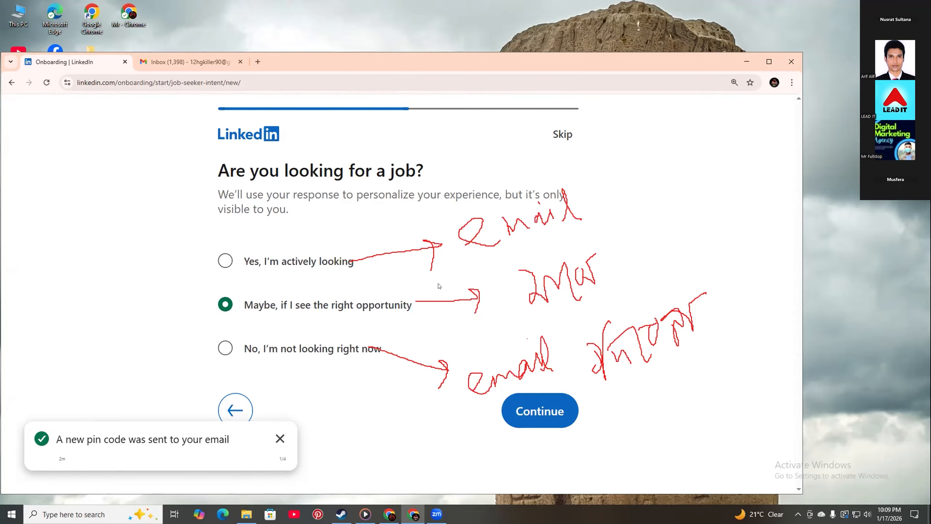
{"action": "left_click", "coordinate": [483, 277]}
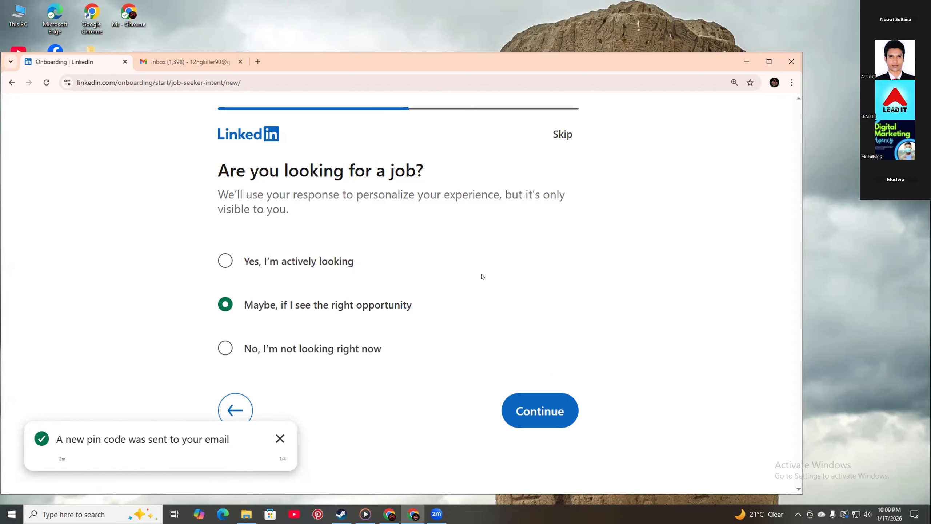
{"action": "left_click", "coordinate": [522, 402]}
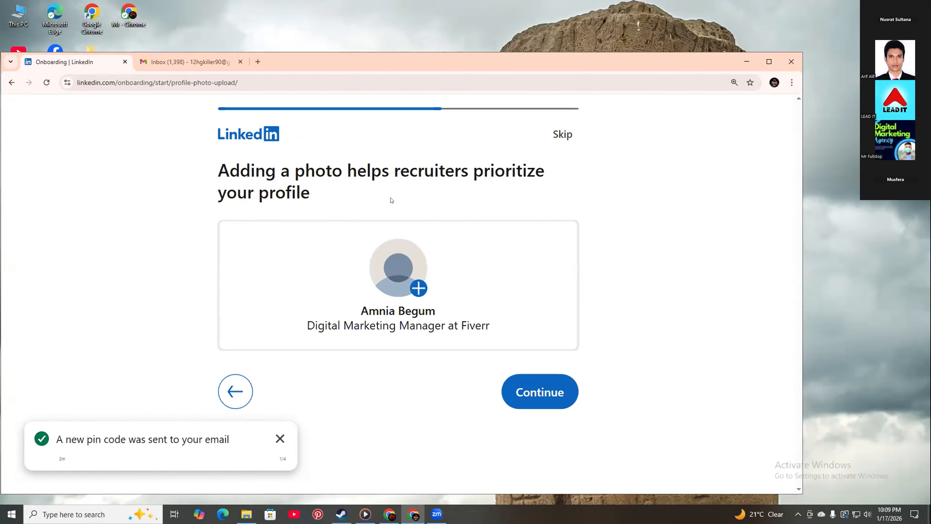
Step: Open and close the Add photo dialog without uploading, and skip adding a profile photo anyway
{"action": "left_click", "coordinate": [406, 264]}
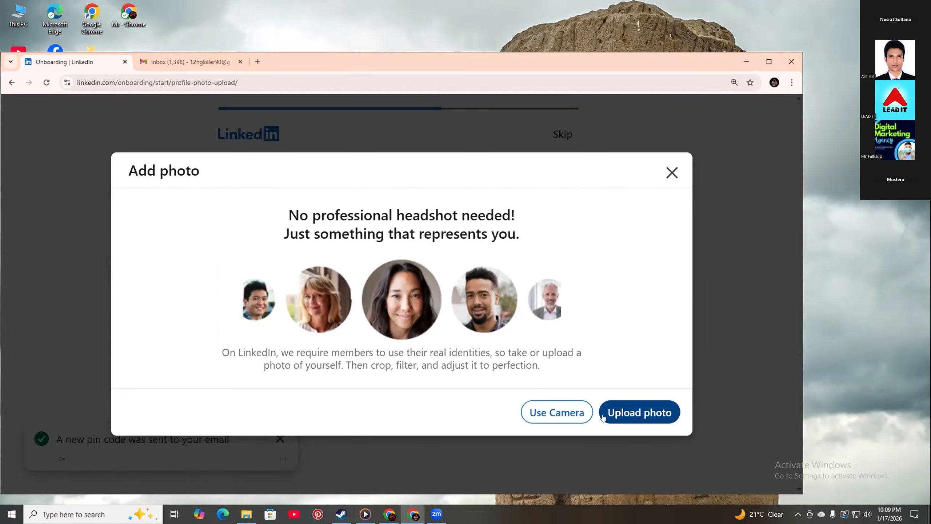
{"action": "left_click", "coordinate": [671, 172]}
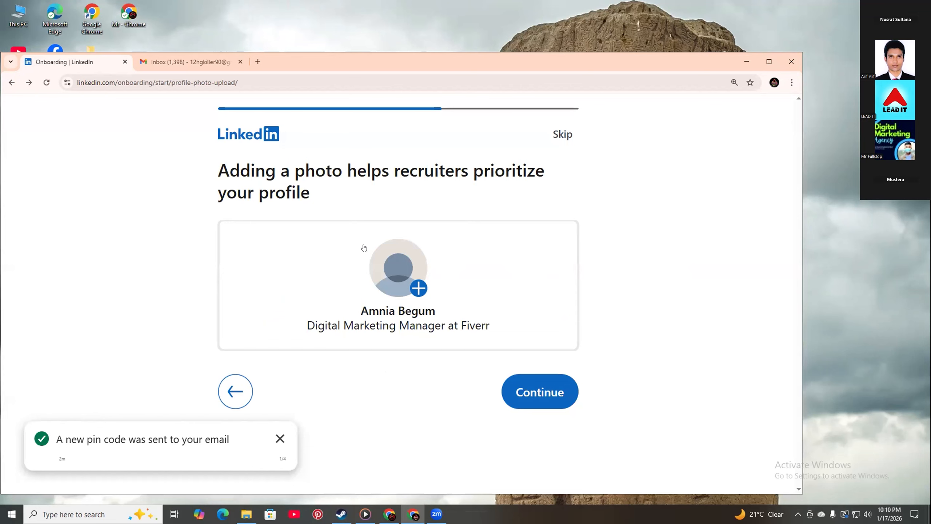
{"action": "left_click", "coordinate": [560, 135]}
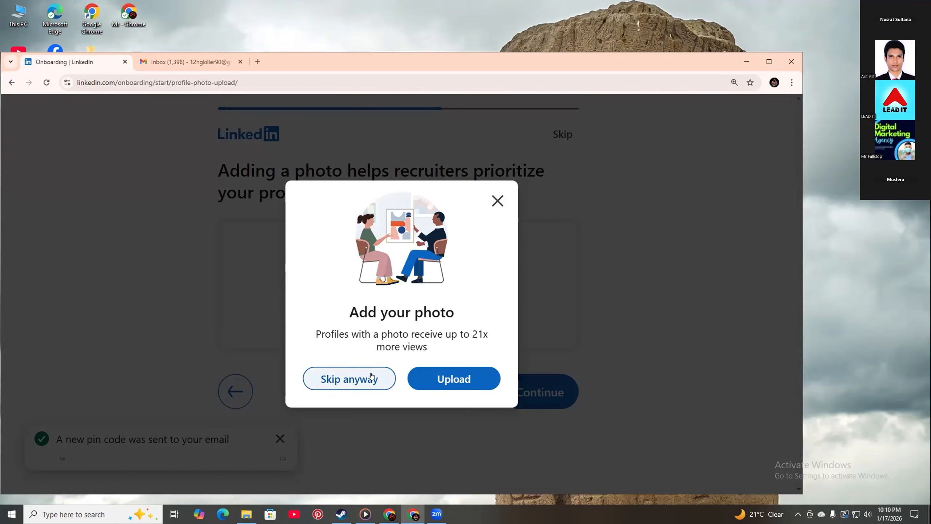
{"action": "left_click", "coordinate": [347, 389]}
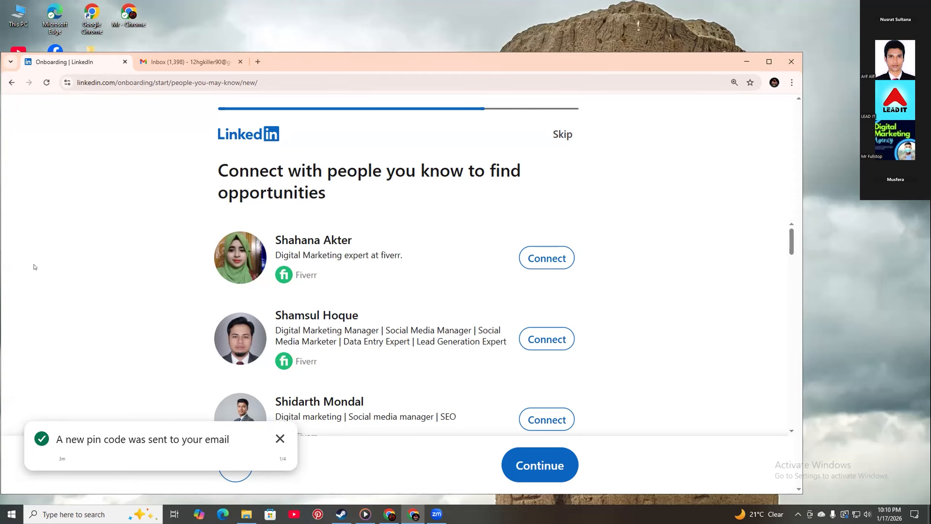
Step: Send connection requests to the first five suggested people and continue to the next onboarding page
{"action": "left_click", "coordinate": [539, 258]}
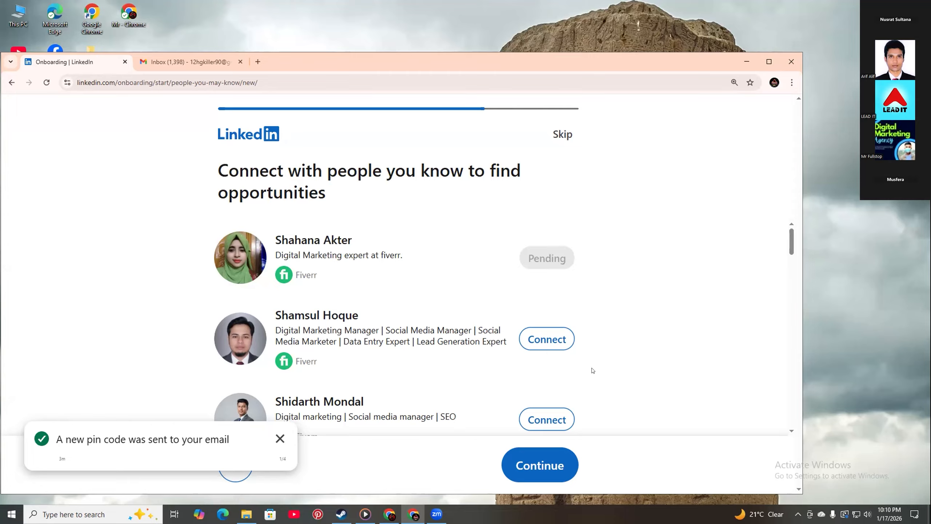
{"action": "left_click", "coordinate": [558, 343]}
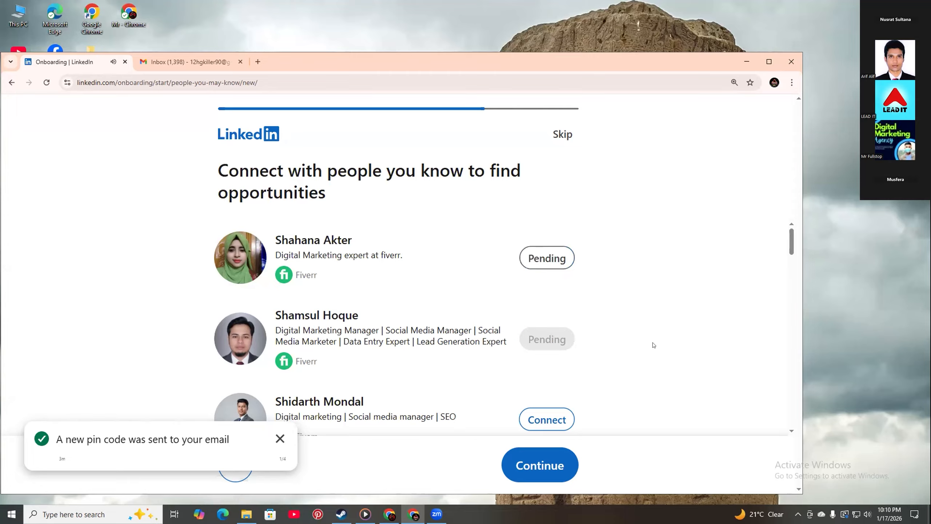
{"action": "scroll", "coordinate": [605, 382], "scroll_direction": "down", "scroll_amount": 1}
{"action": "left_click", "coordinate": [545, 376]}
{"action": "scroll", "coordinate": [436, 361], "scroll_direction": "down", "scroll_amount": 2}
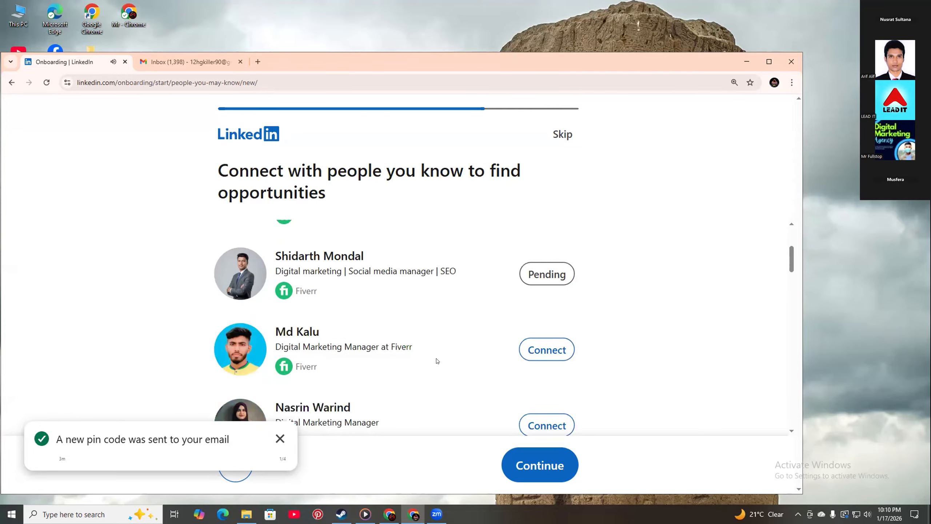
{"action": "left_click", "coordinate": [531, 349]}
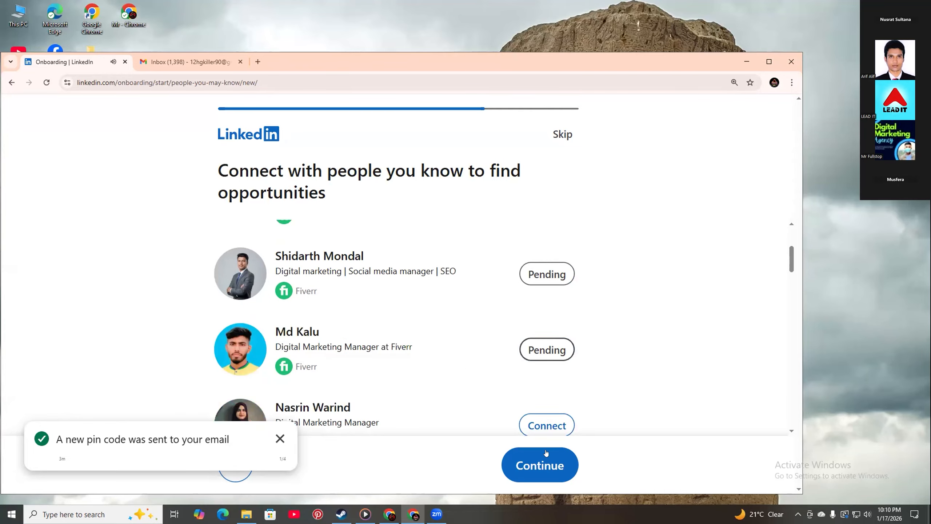
{"action": "scroll", "coordinate": [423, 361], "scroll_direction": "down", "scroll_amount": 2}
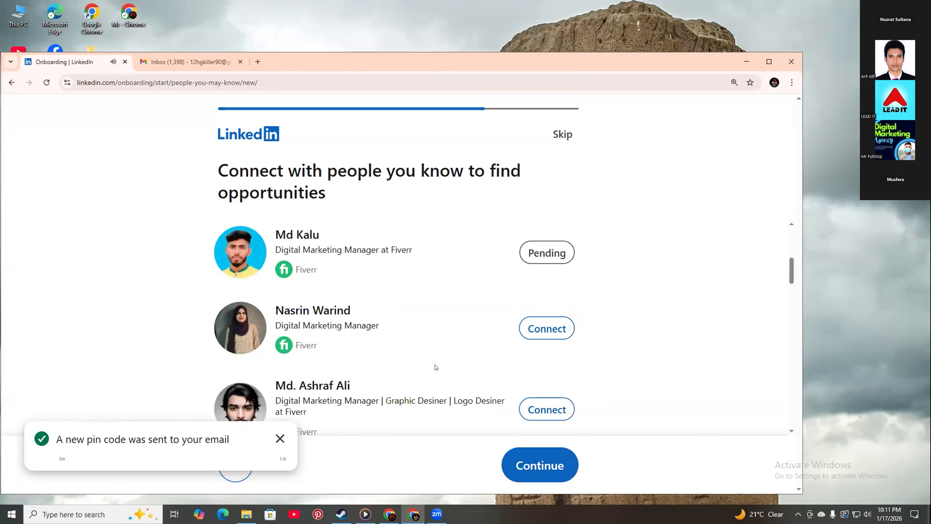
{"action": "left_click", "coordinate": [527, 329]}
{"action": "left_click", "coordinate": [533, 471]}
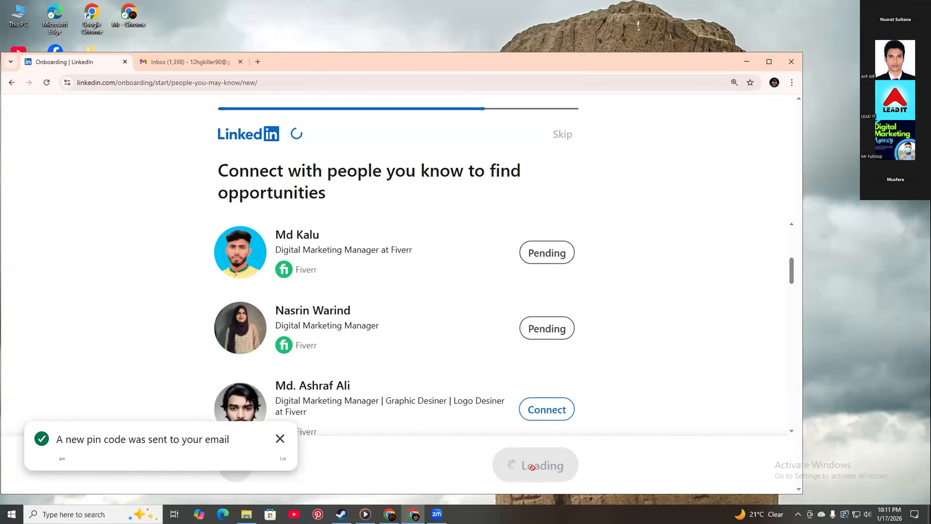
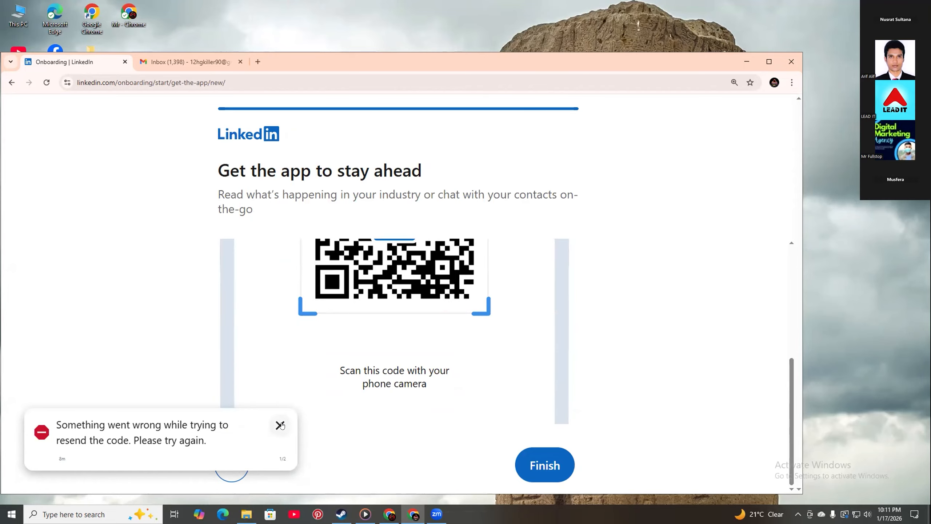
Step: Finish the LinkedIn onboarding at the get-the-app page and open the account's own profile page
{"action": "left_click", "coordinate": [545, 475]}
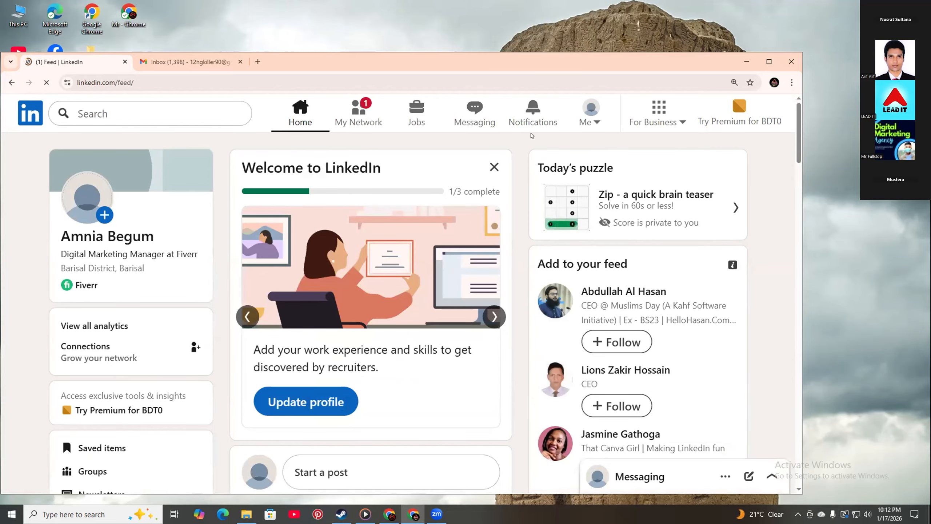
{"action": "left_click", "coordinate": [595, 122]}
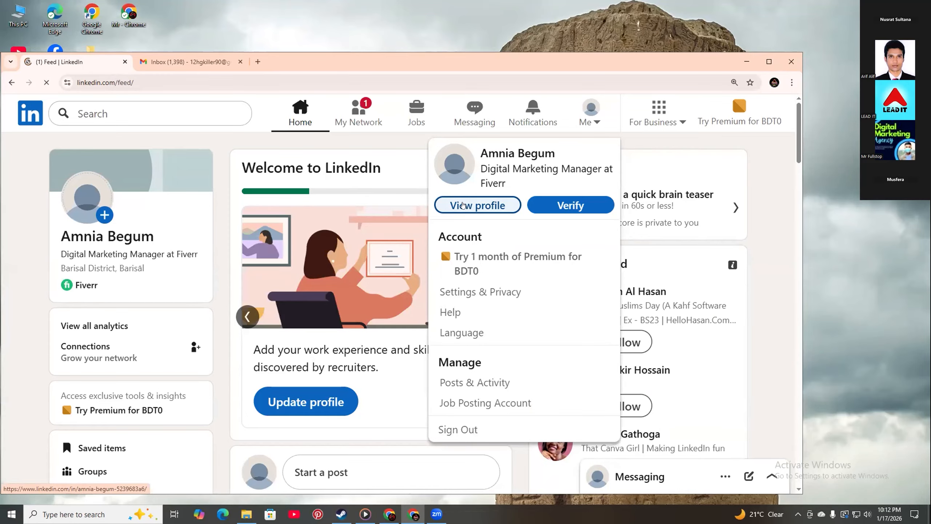
{"action": "left_click", "coordinate": [463, 204]}
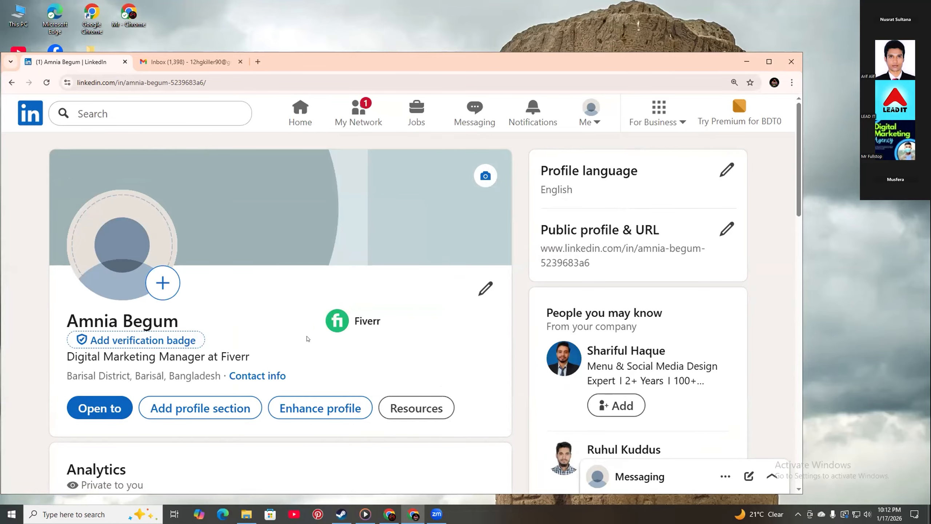
Step: Open the profile intro for editing and review its name, headline and current position fields
{"action": "scroll", "coordinate": [160, 325], "scroll_direction": "down", "scroll_amount": 1}
{"action": "scroll", "coordinate": [161, 325], "scroll_direction": "down", "scroll_amount": 2}
{"action": "scroll", "coordinate": [58, 331], "scroll_direction": "down", "scroll_amount": 1}
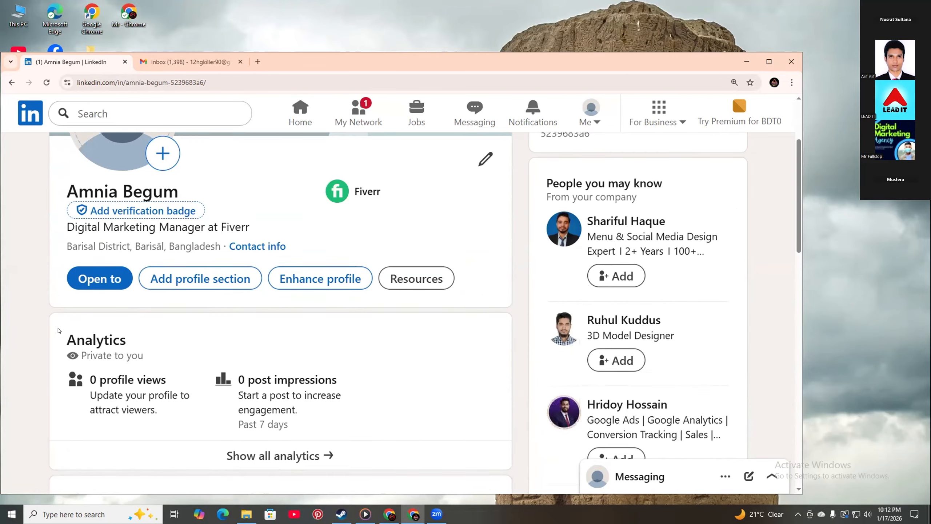
{"action": "scroll", "coordinate": [58, 331], "scroll_direction": "down", "scroll_amount": 3}
{"action": "scroll", "coordinate": [151, 354], "scroll_direction": "up", "scroll_amount": 6}
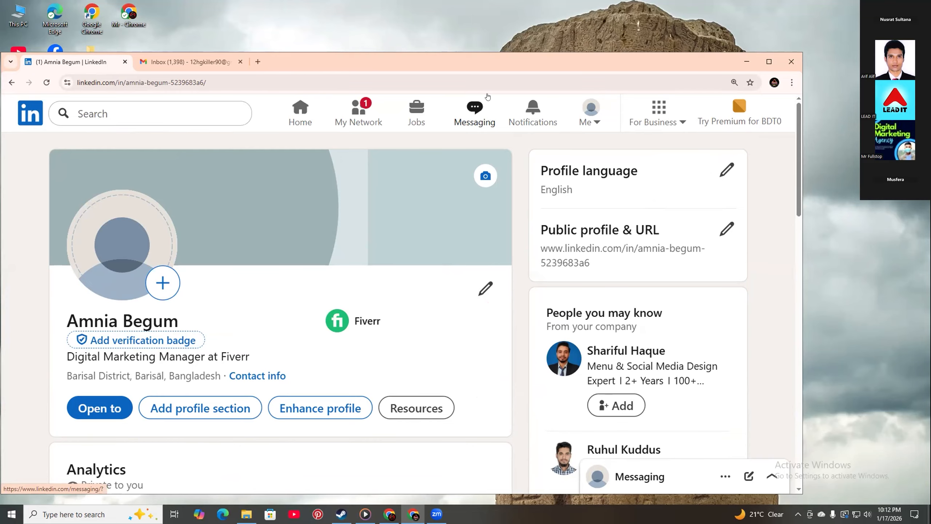
{"action": "left_click", "coordinate": [486, 289]}
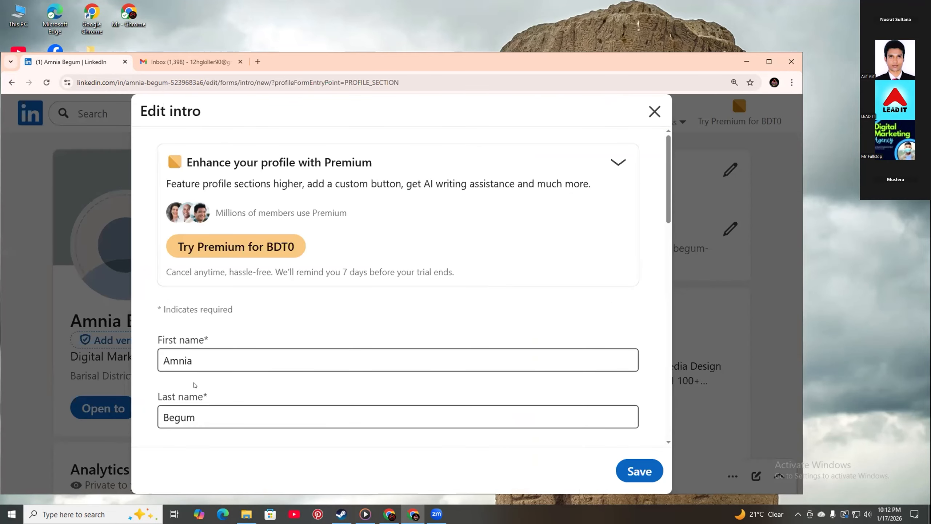
{"action": "scroll", "coordinate": [220, 422], "scroll_direction": "down", "scroll_amount": 1}
{"action": "scroll", "coordinate": [212, 424], "scroll_direction": "down", "scroll_amount": 5}
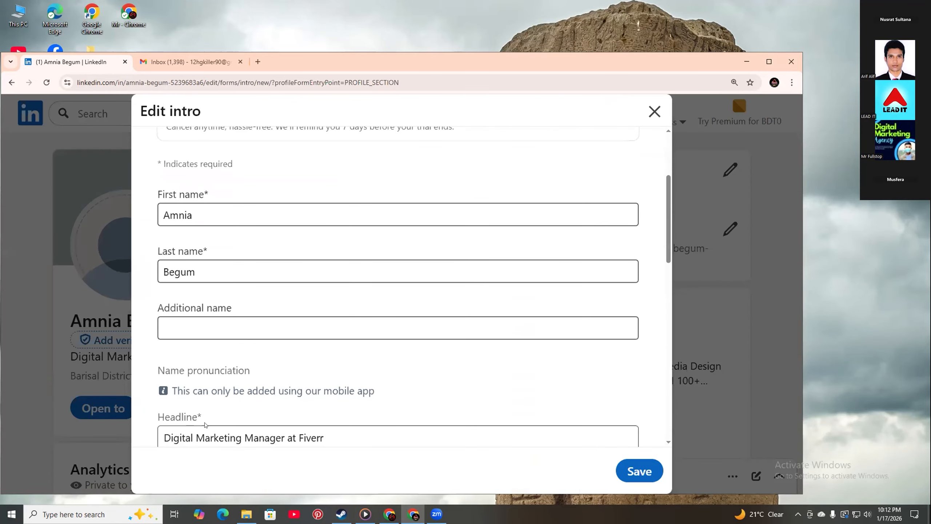
{"action": "scroll", "coordinate": [204, 424], "scroll_direction": "down", "scroll_amount": 3}
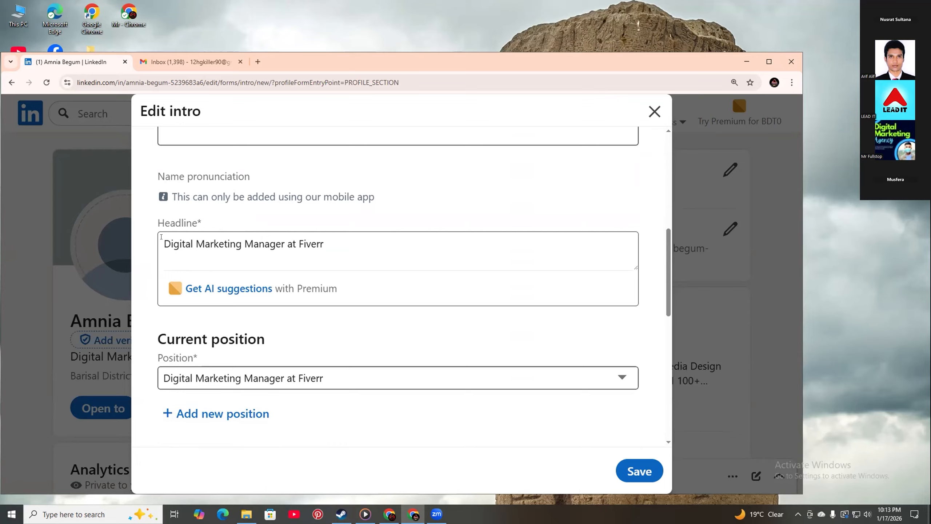
{"action": "left_click", "coordinate": [161, 237]}
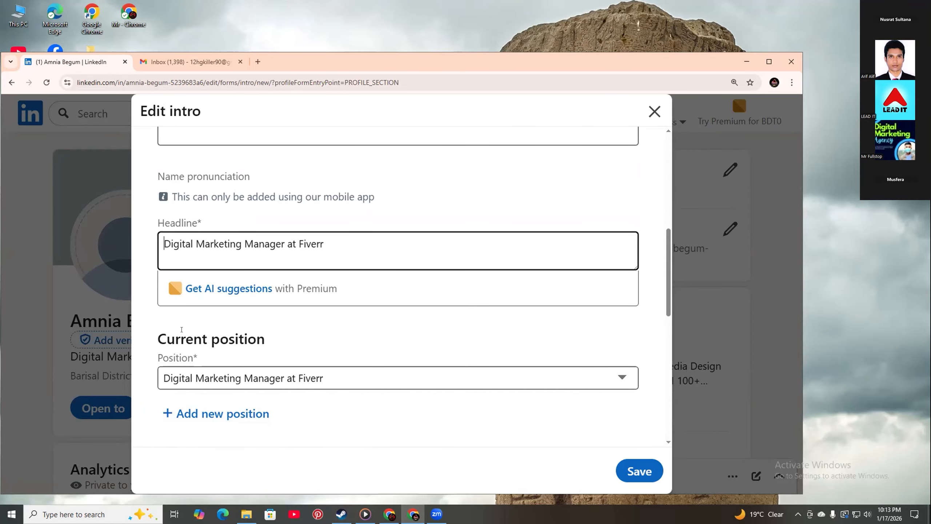
{"action": "left_click", "coordinate": [164, 322]}
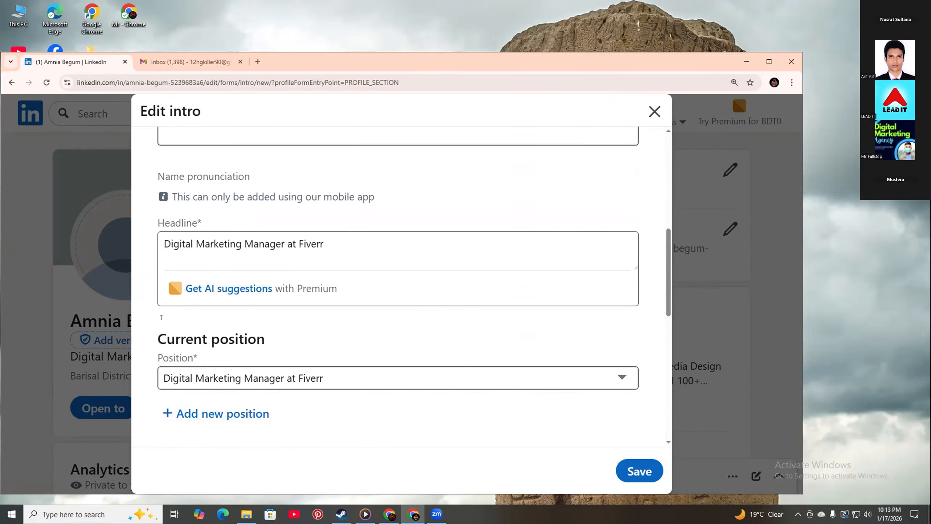
Step: Set the intro's industry to "IT Services and IT Consulting", save the intro and decline the verification offer
{"action": "scroll", "coordinate": [142, 371], "scroll_direction": "down", "scroll_amount": 1}
{"action": "scroll", "coordinate": [593, 333], "scroll_direction": "down", "scroll_amount": 8}
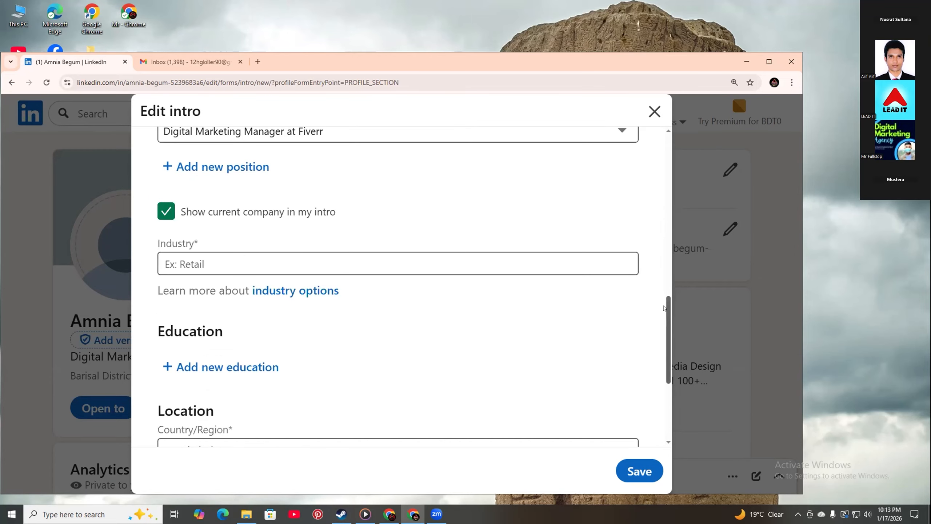
{"action": "left_click", "coordinate": [225, 192]}
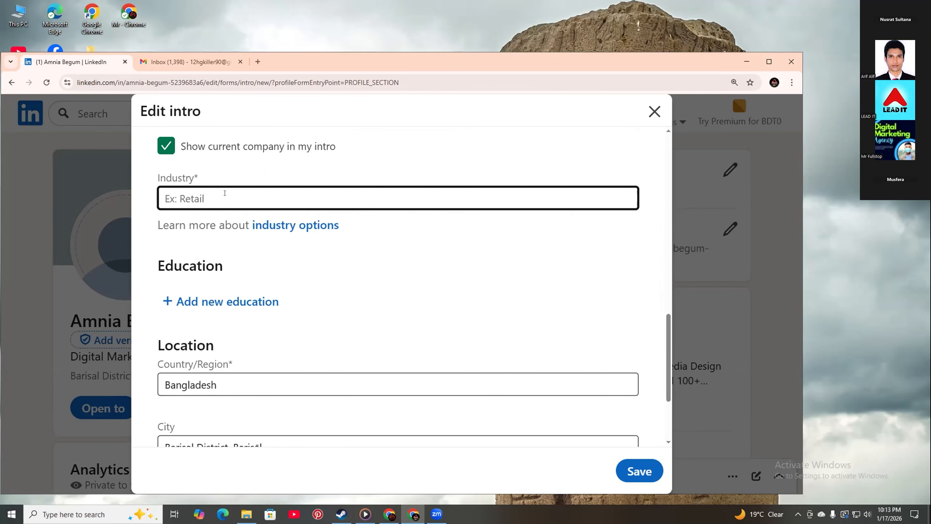
{"action": "type", "text": "it"}
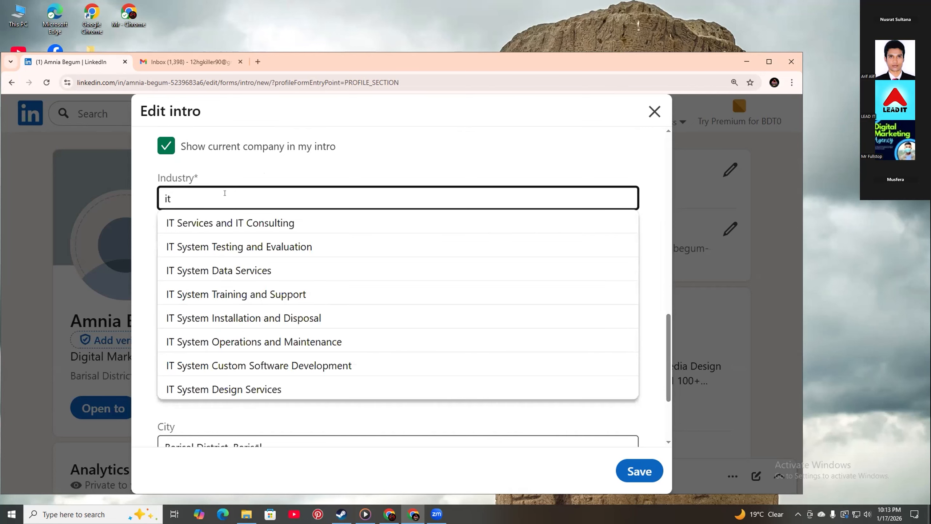
{"action": "left_click", "coordinate": [260, 220]}
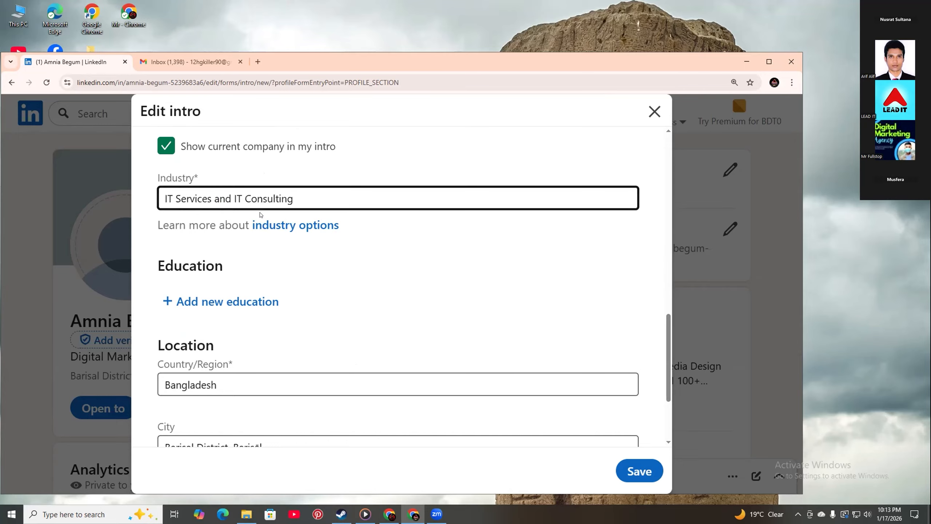
{"action": "left_click", "coordinate": [626, 471]}
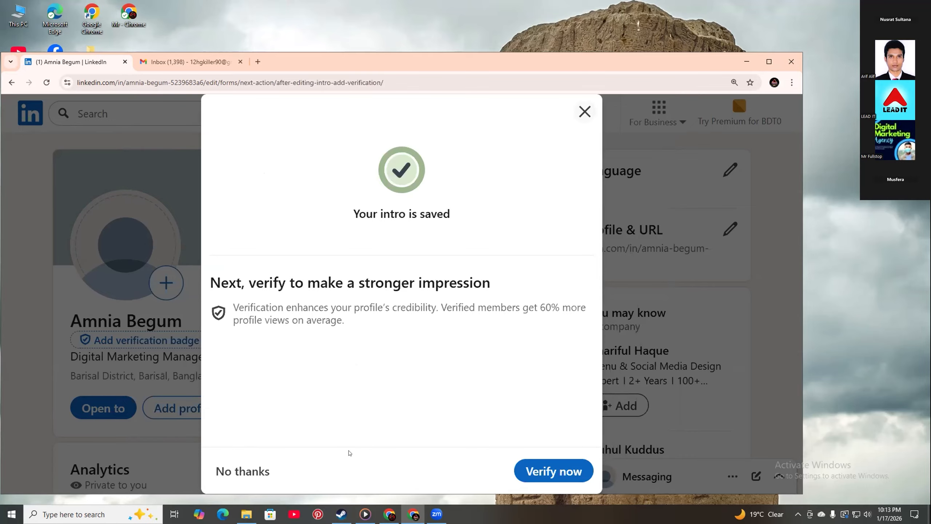
{"action": "left_click", "coordinate": [260, 465]}
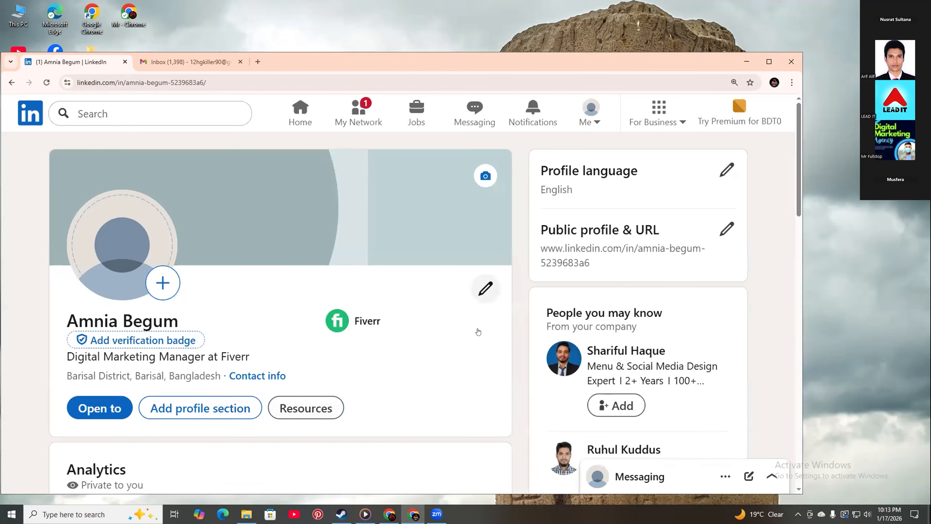
Step: Start a new education entry from the profile's Education section and go to its School field
{"action": "scroll", "coordinate": [476, 331], "scroll_direction": "down", "scroll_amount": 3}
{"action": "scroll", "coordinate": [478, 332], "scroll_direction": "down", "scroll_amount": 10}
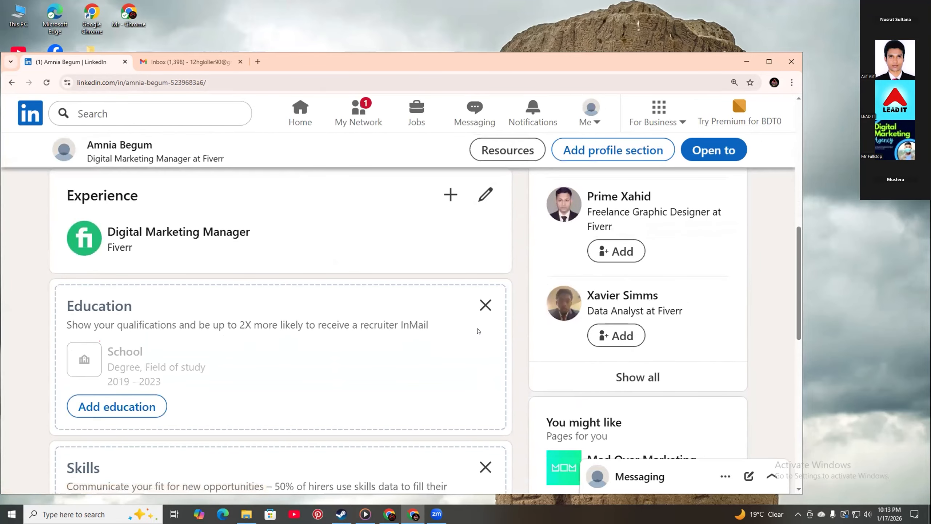
{"action": "scroll", "coordinate": [147, 366], "scroll_direction": "down", "scroll_amount": 1}
{"action": "left_click", "coordinate": [98, 360]}
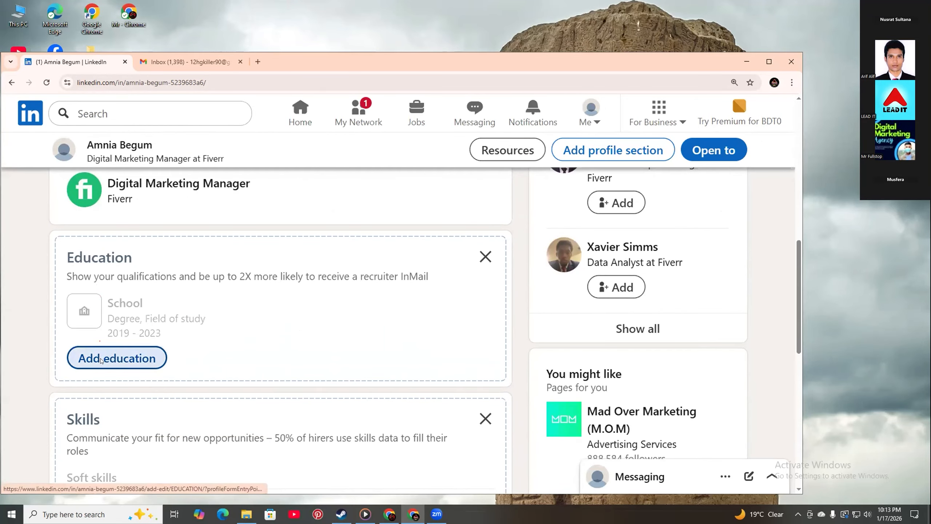
{"action": "left_click", "coordinate": [265, 262]}
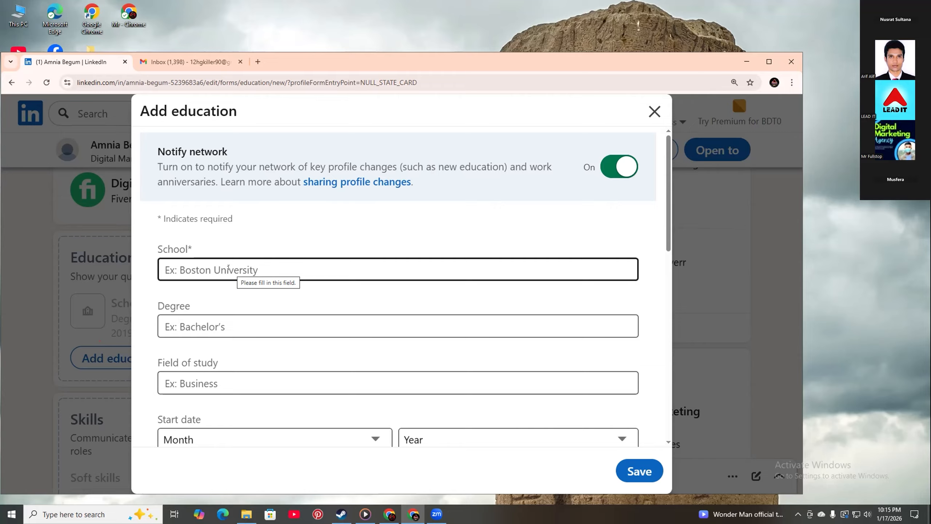
{"action": "left_click", "coordinate": [202, 267]}
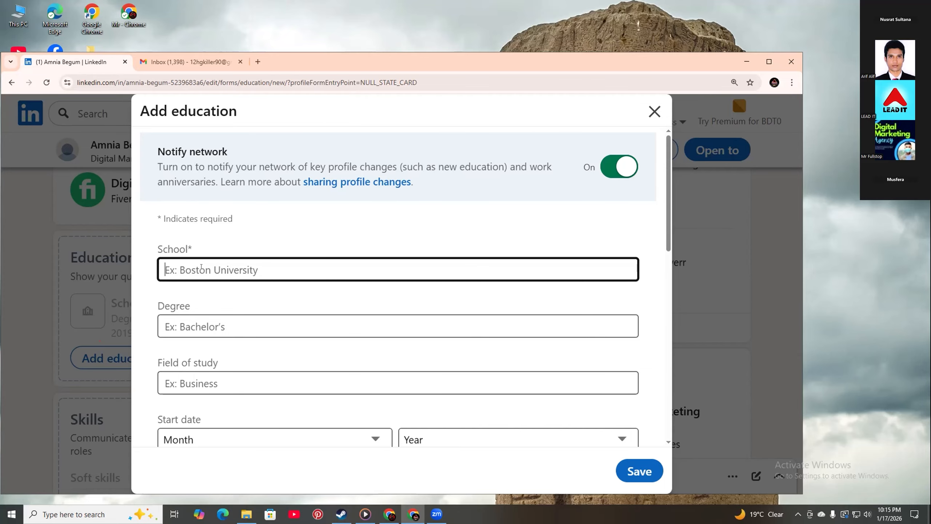
{"action": "type", "text": "sss"}
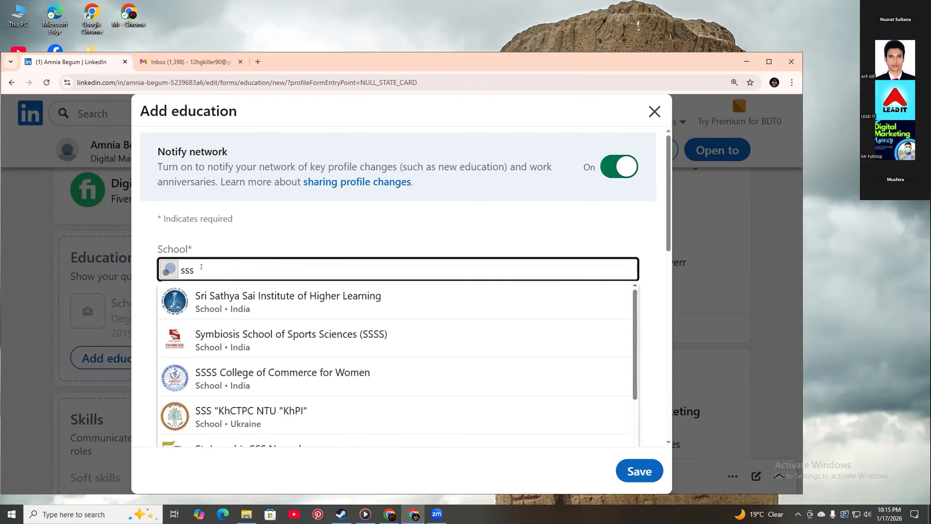
{"action": "key", "text": "BackSpace"}
{"action": "type", "text": "c"}
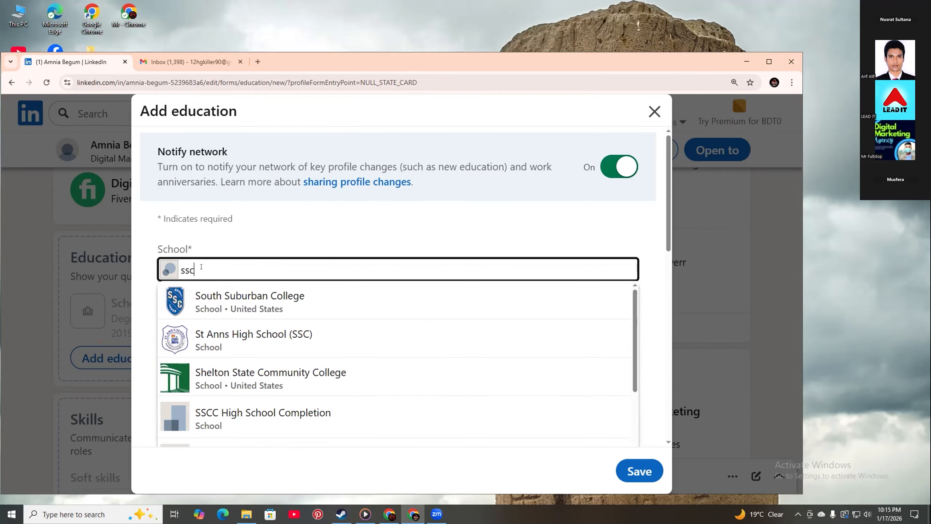
{"action": "key", "text": "BackSpace"}
{"action": "key", "text": "BackSpace"}
{"action": "key", "text": "BackSpace"}
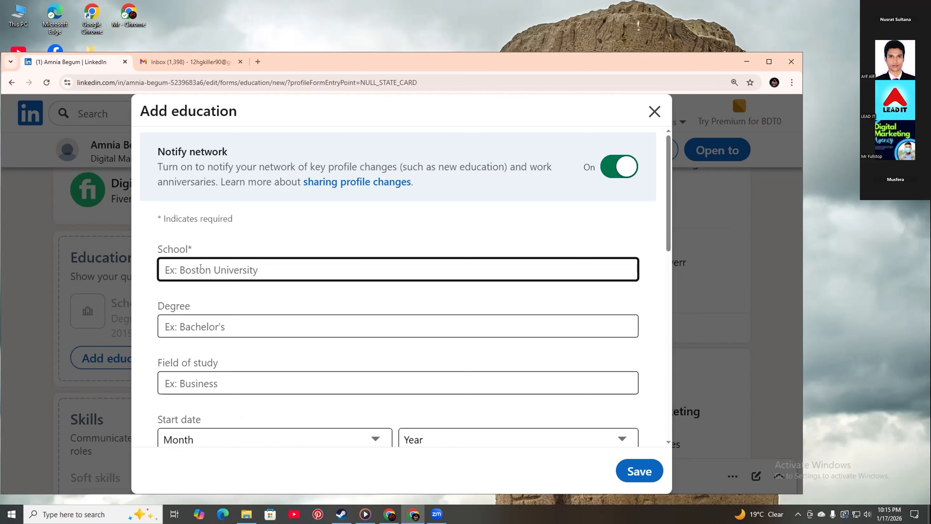
Step: Enter "K M latif inistetuson of mathbaria,Bangladesh" as the school in the education entry
{"action": "type", "text": "K M "}
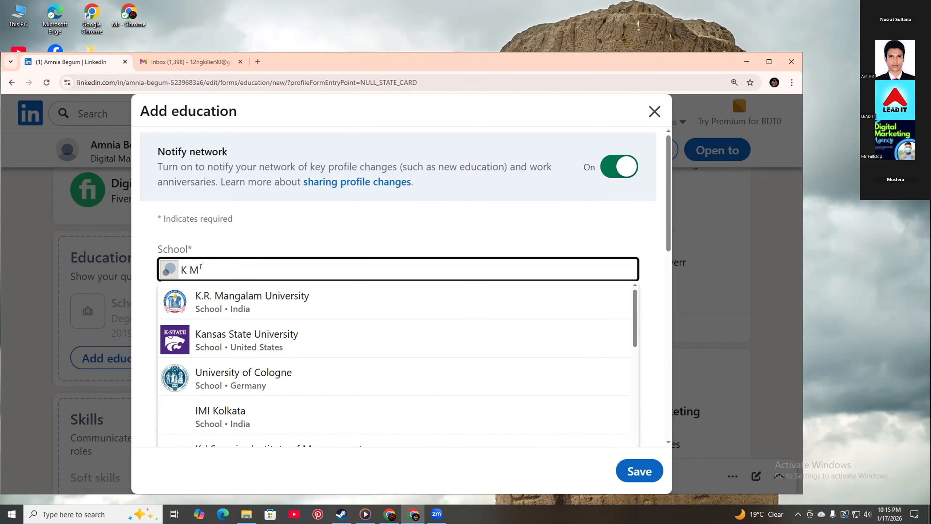
{"action": "type", "text": "lat"}
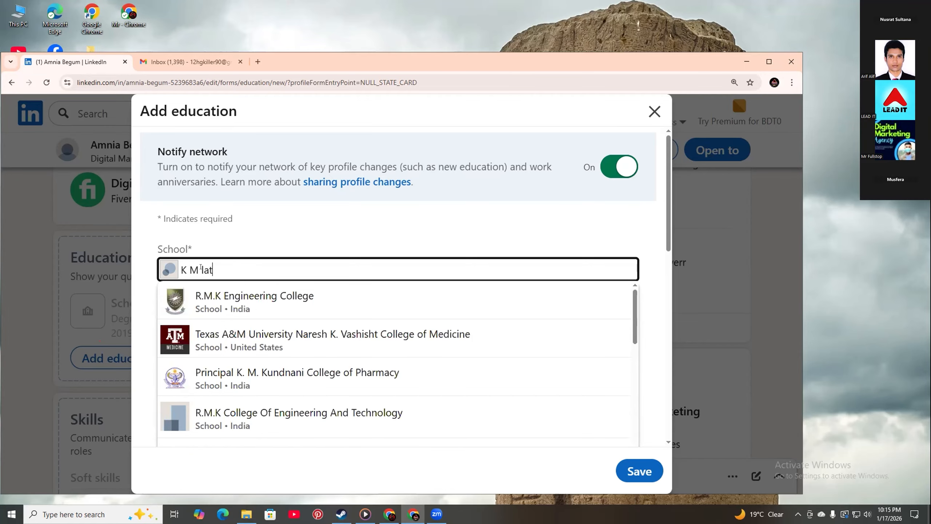
{"action": "type", "text": "if"}
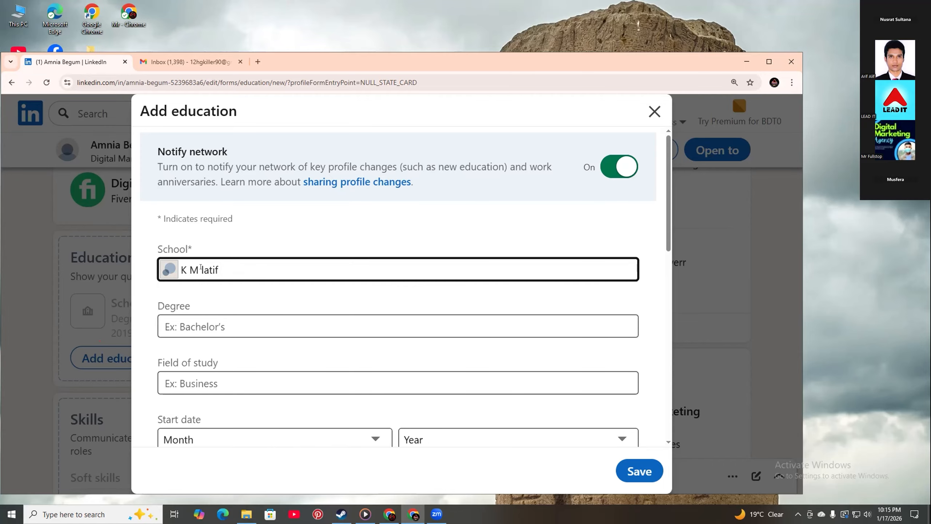
{"action": "type", "text": " inist"}
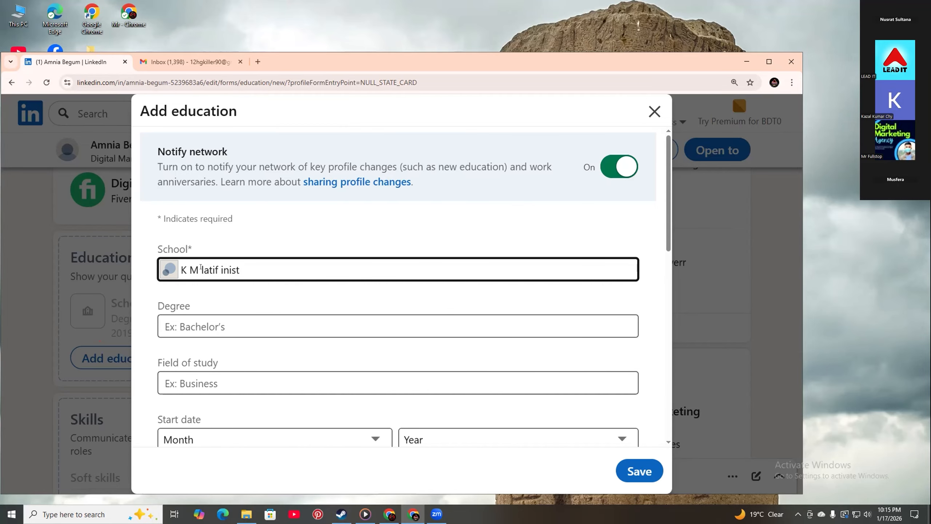
{"action": "type", "text": "etuson"}
{"action": "type", "text": "of mathbaria"}
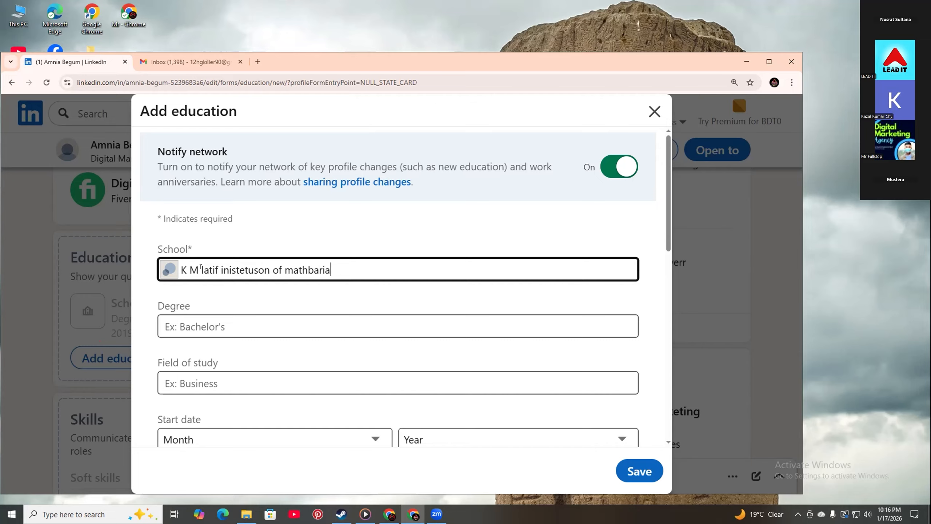
{"action": "type", "text": ",Bangladesh"}
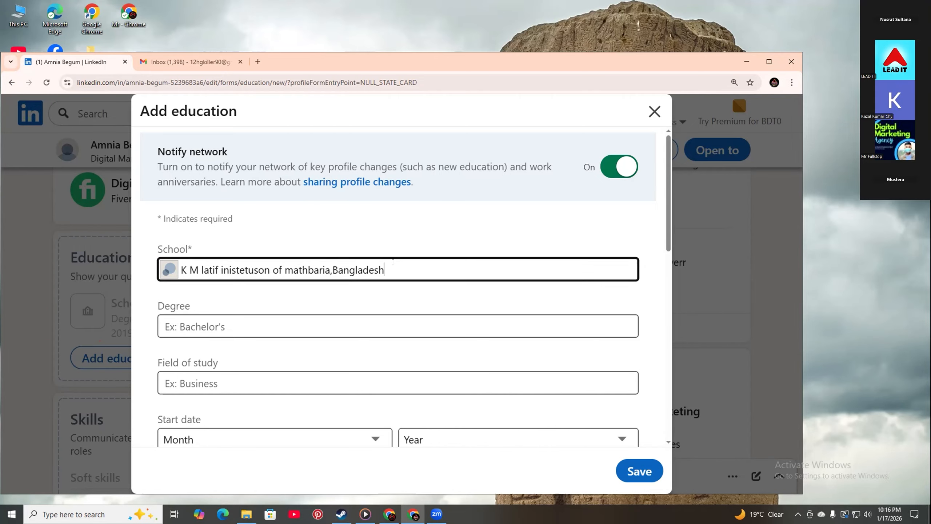
Step: Copy the school text from the education entry and search Google for it in a new browser tab
{"action": "left_click_drag", "start_coordinate": [384, 269], "coordinate": [156, 268]}
{"action": "key", "text": "ctrl+c"}
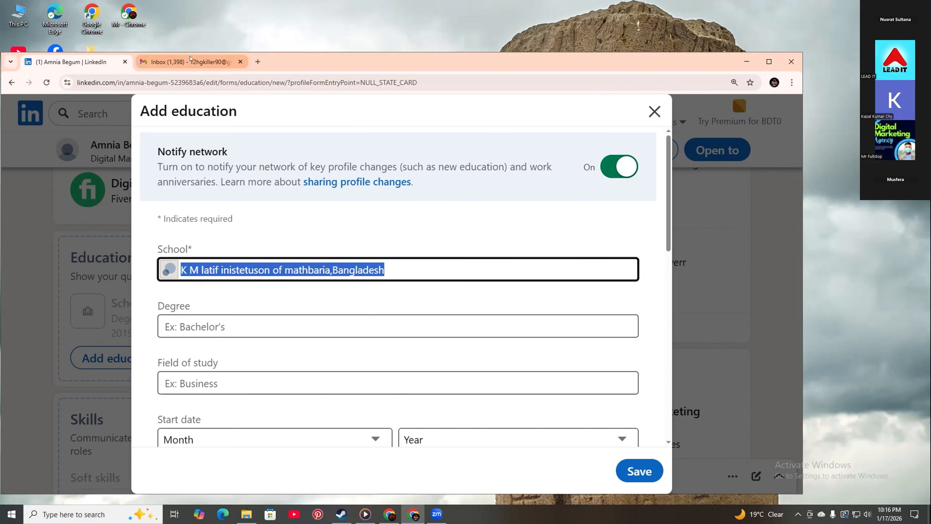
{"action": "left_click", "coordinate": [258, 61]}
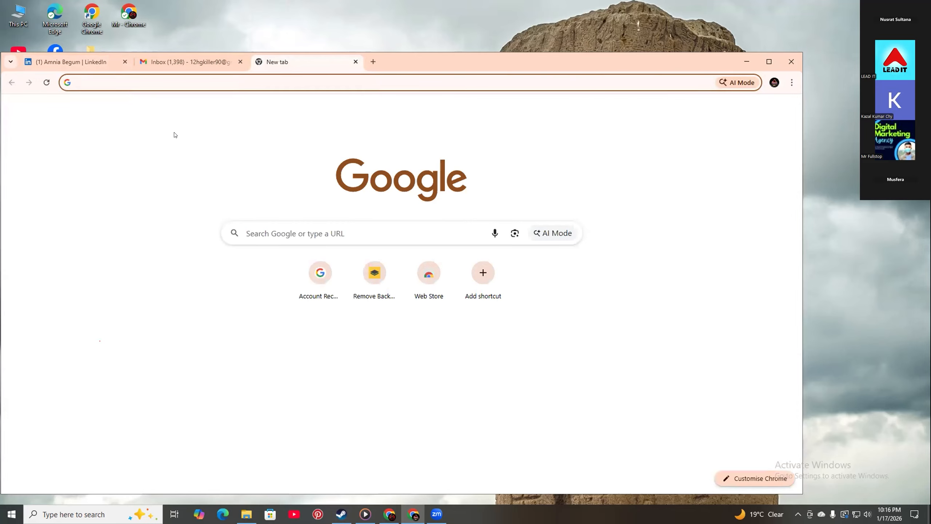
{"action": "left_click", "coordinate": [252, 231]}
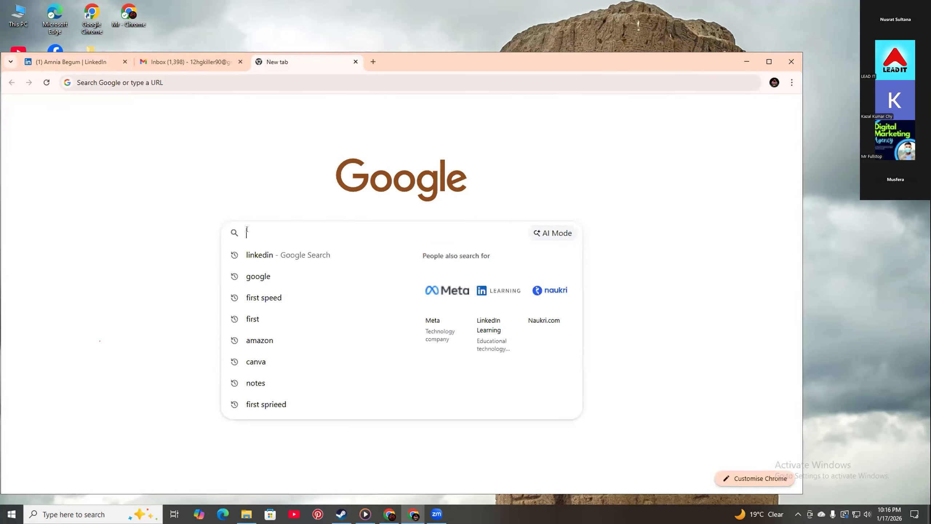
{"action": "key", "text": "ctrl+v"}
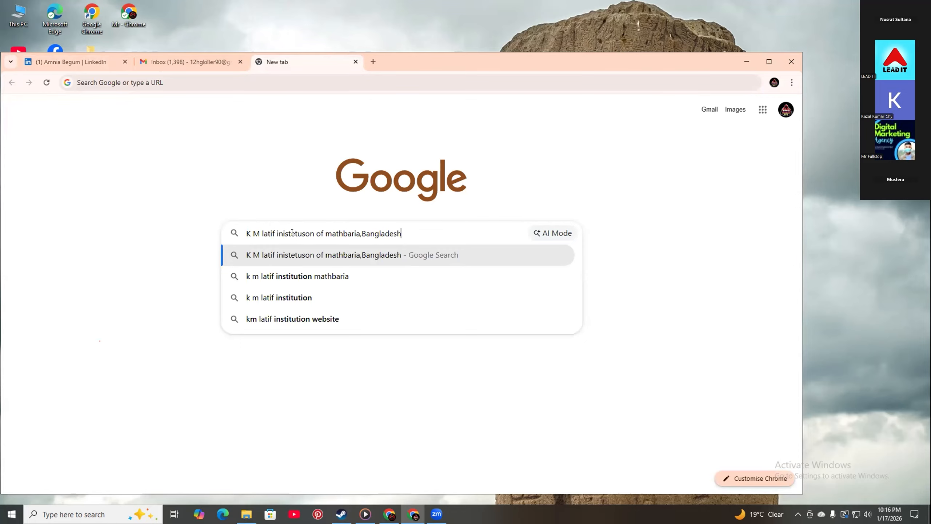
{"action": "key", "text": "Return"}
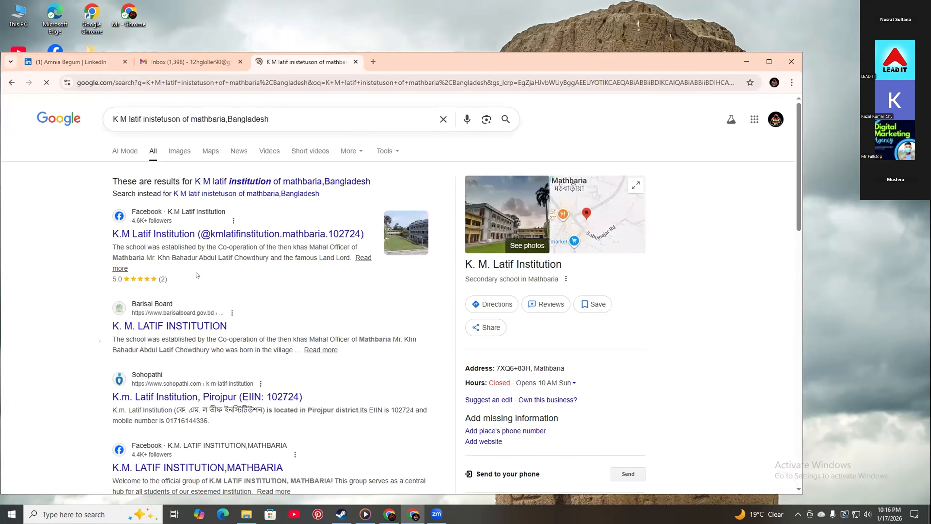
Step: Open the K.M Latif Institution Facebook page from the Google results and dismiss its login prompt
{"action": "left_click_drag", "start_coordinate": [120, 230], "coordinate": [228, 185]}
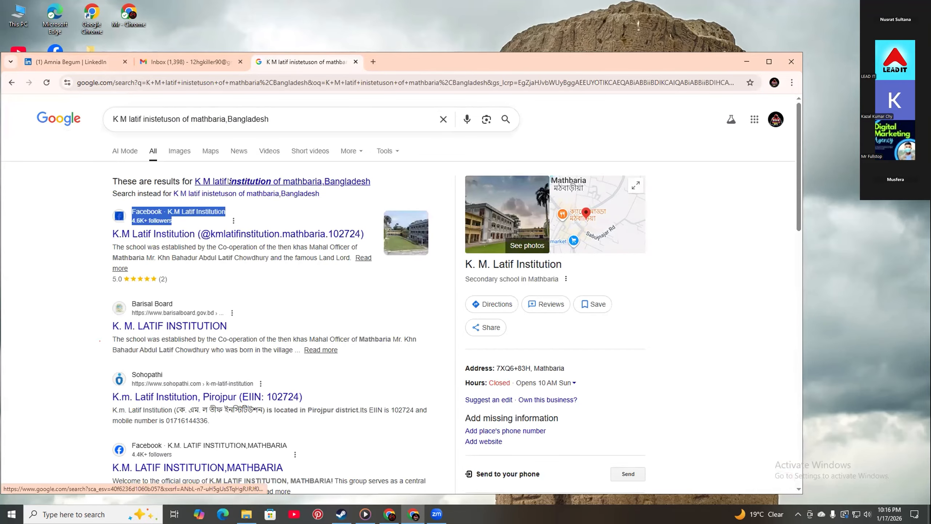
{"action": "left_click", "coordinate": [226, 182]}
{"action": "left_click", "coordinate": [226, 181]}
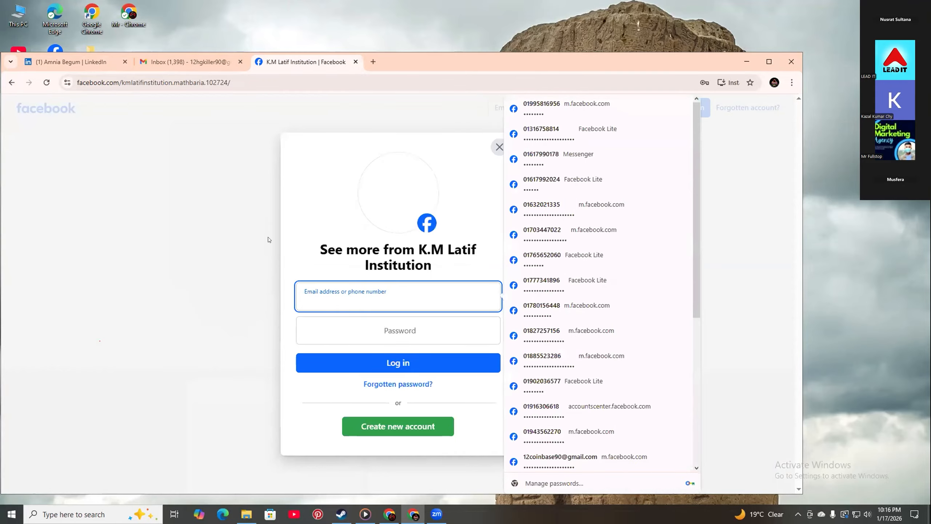
{"action": "left_click", "coordinate": [492, 150]}
{"action": "left_click", "coordinate": [492, 148]}
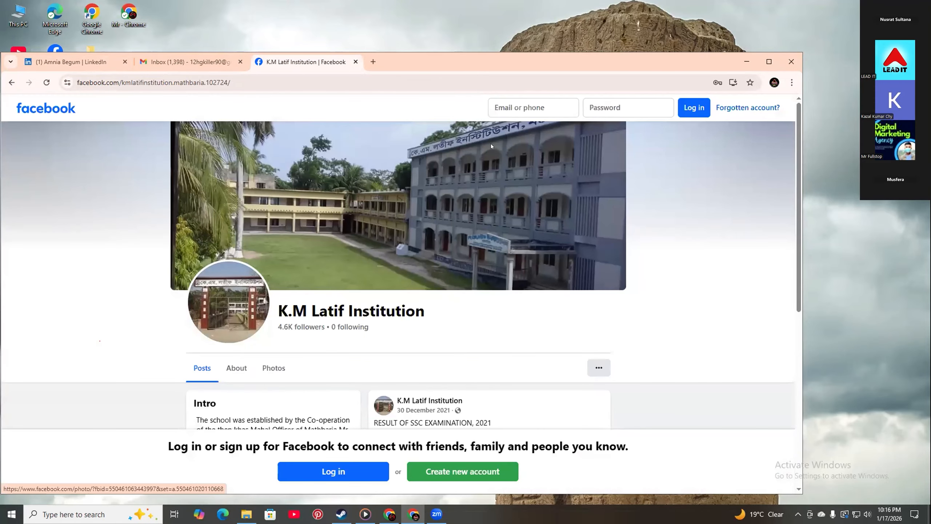
Step: Close the cover photo view and copy the school name "K.M Latif Institution" from the Facebook page heading
{"action": "left_click", "coordinate": [429, 275]}
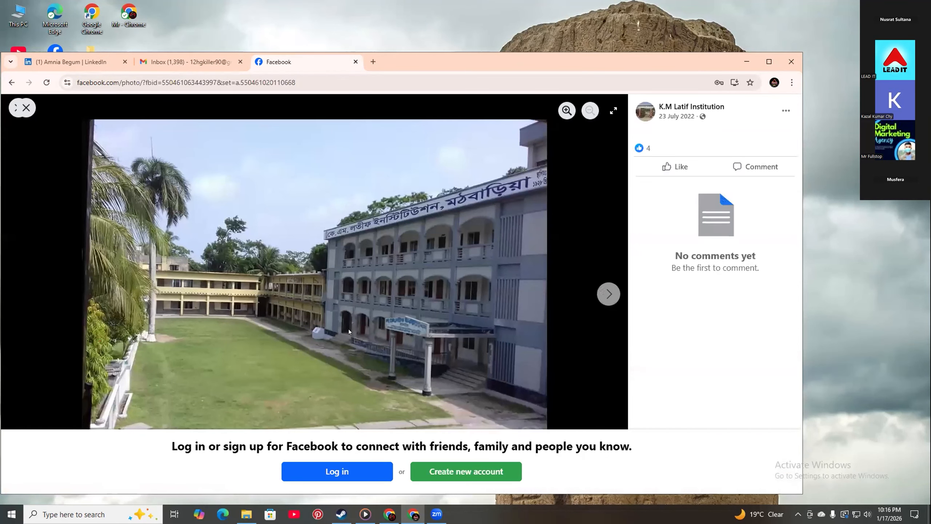
{"action": "left_click", "coordinate": [27, 107]}
{"action": "left_click_drag", "start_coordinate": [428, 309], "coordinate": [273, 305]}
{"action": "right_click", "coordinate": [283, 309]}
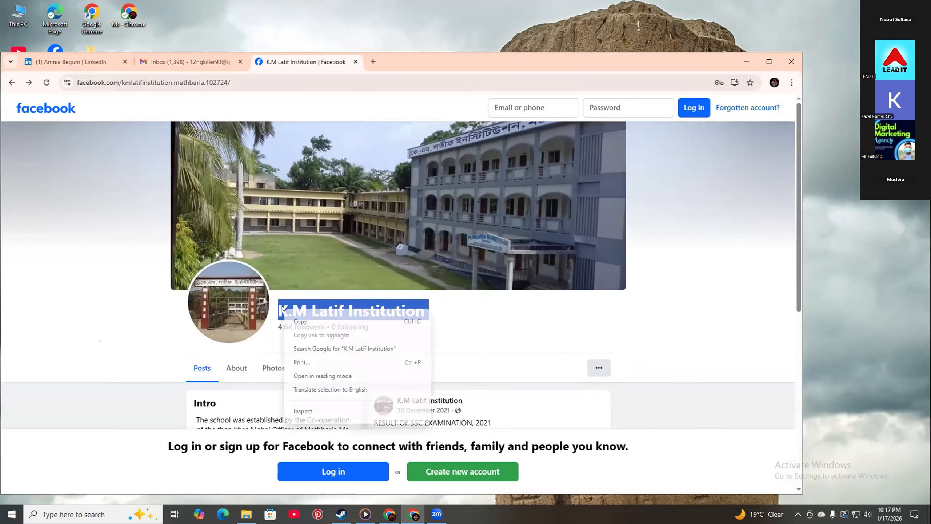
{"action": "left_click", "coordinate": [311, 321]}
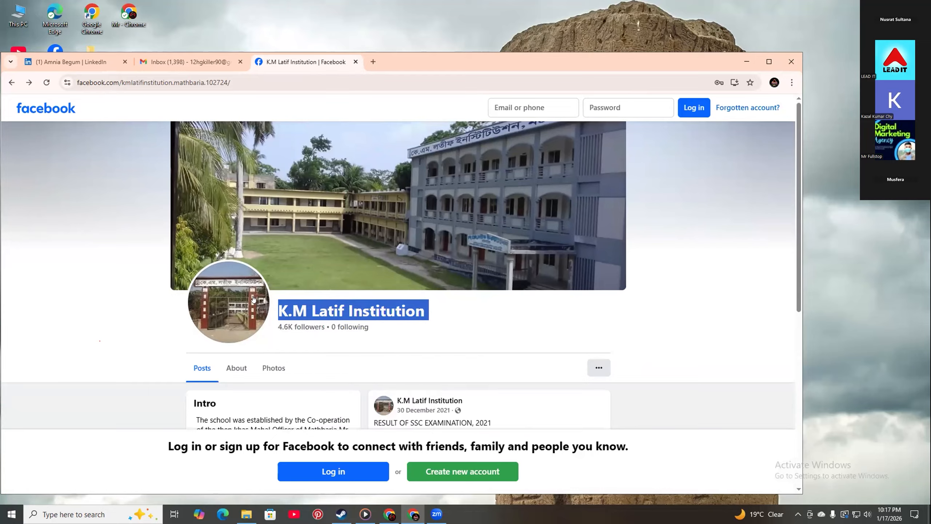
Step: Return to the LinkedIn education form and replace the school with "K.M Latif Institution, Bangladesh"
{"action": "left_click", "coordinate": [149, 65]}
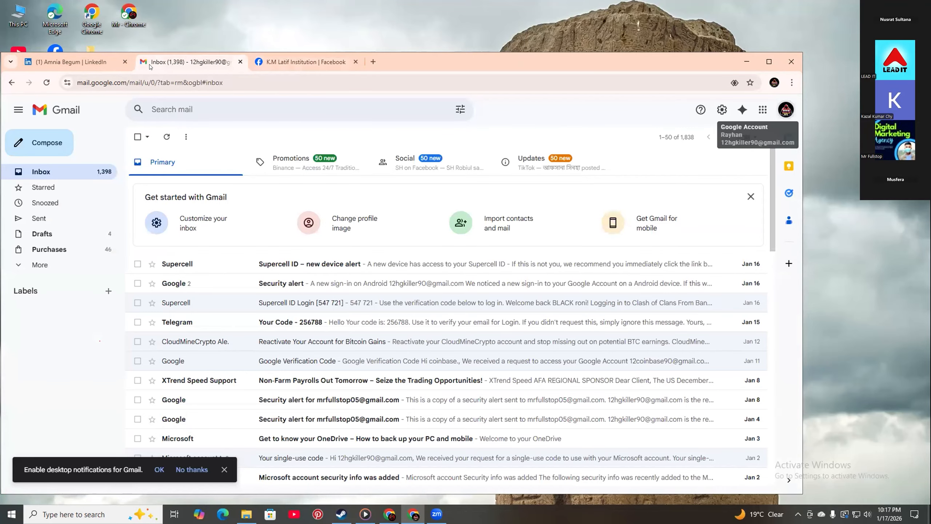
{"action": "left_click", "coordinate": [94, 63]}
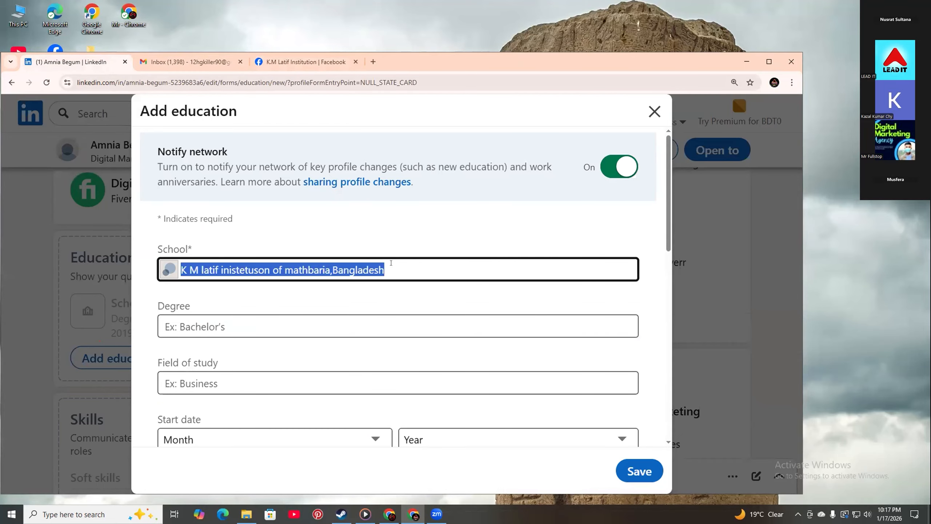
{"action": "key", "text": "ctrl+v"}
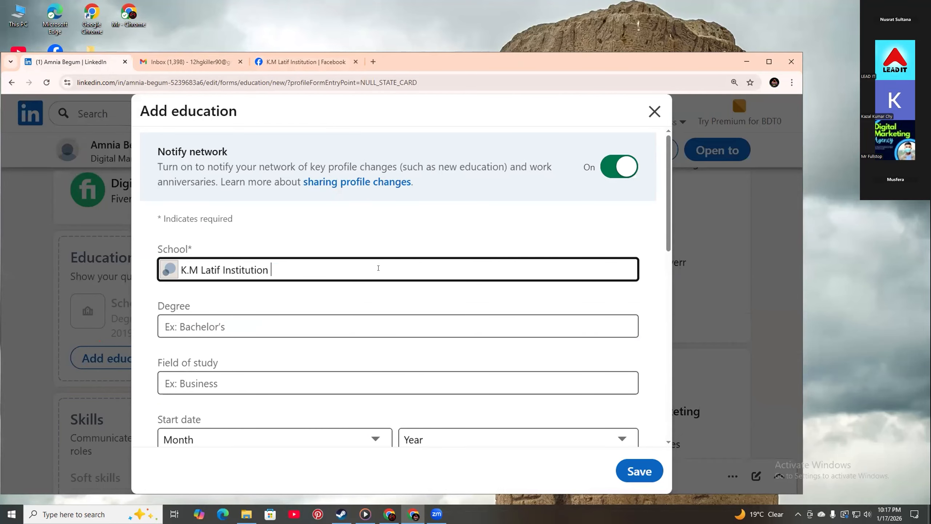
{"action": "key", "text": "BackSpace"}
{"action": "key", "text": "BackSpace"}
{"action": "type", "text": "on, Bangladesh"}
Step: Enter "SSC" as the degree in the education entry
{"action": "left_click", "coordinate": [307, 318]}
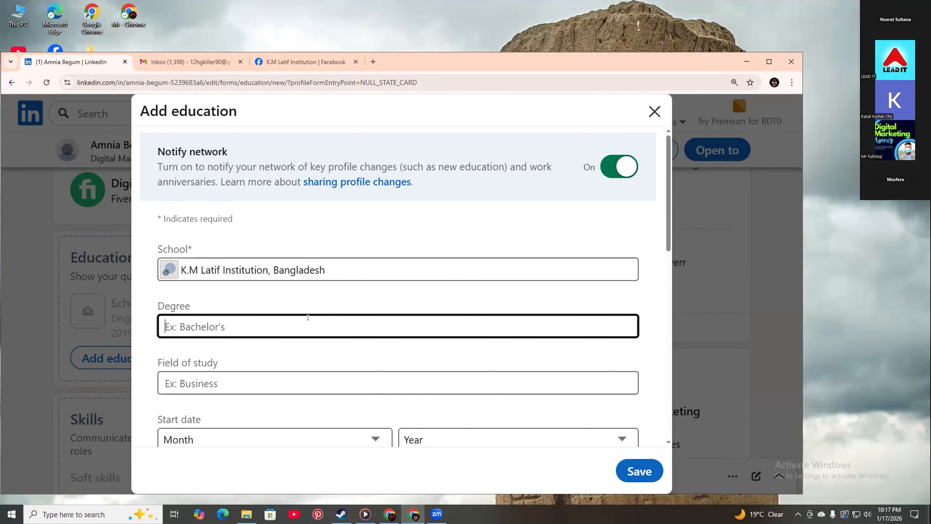
{"action": "type", "text": "S"}
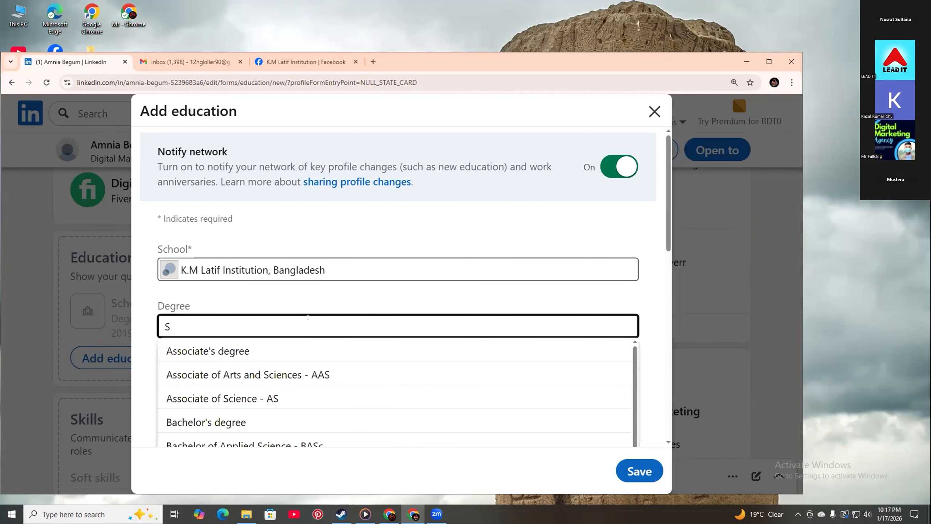
{"action": "type", "text": "SC"}
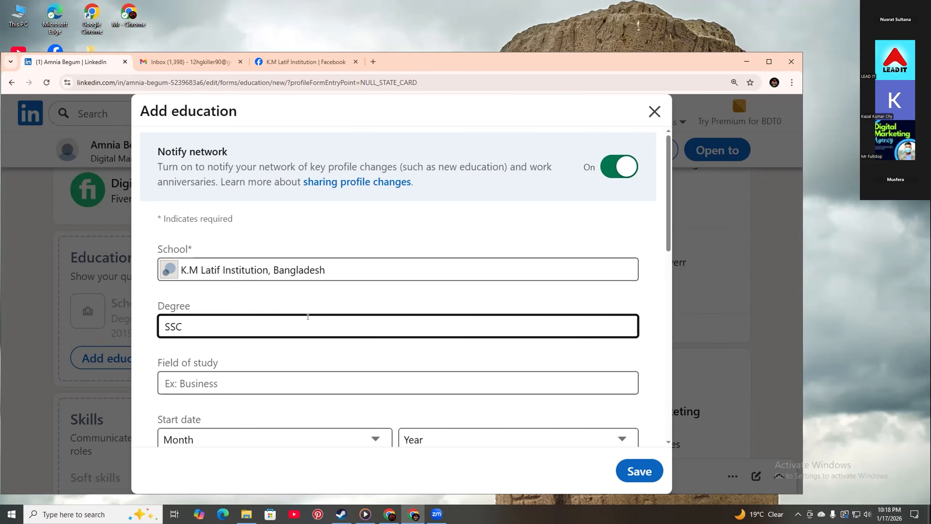
Step: Go back to the Google results in the other browser tab and search for "ssc full form"
{"action": "left_click", "coordinate": [289, 62]}
{"action": "left_click", "coordinate": [11, 82]}
{"action": "left_click", "coordinate": [165, 82]}
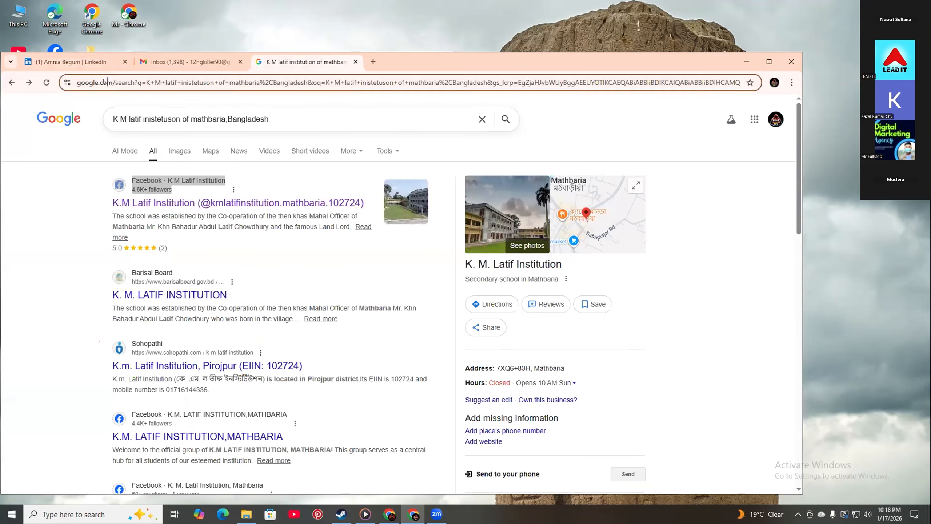
{"action": "left_click", "coordinate": [33, 234]}
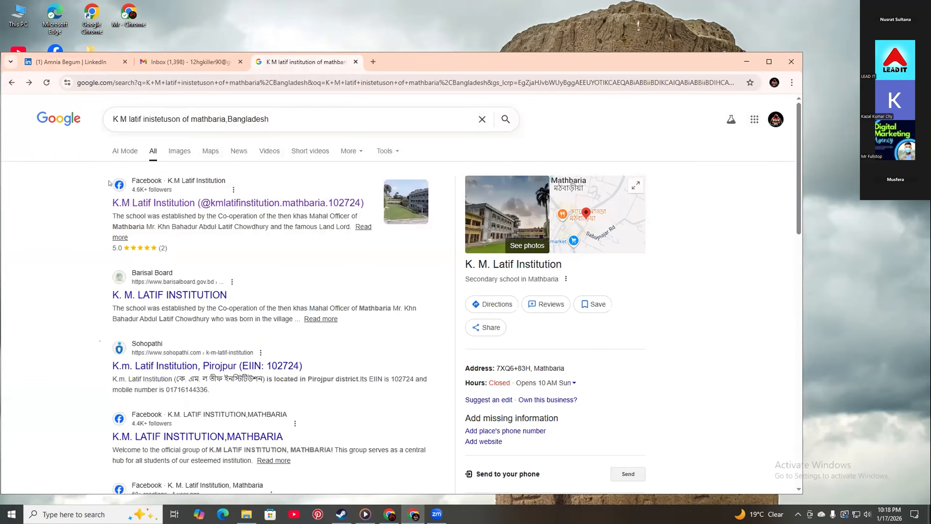
{"action": "left_click", "coordinate": [264, 120]}
{"action": "left_click_drag", "start_coordinate": [278, 116], "coordinate": [35, 107]}
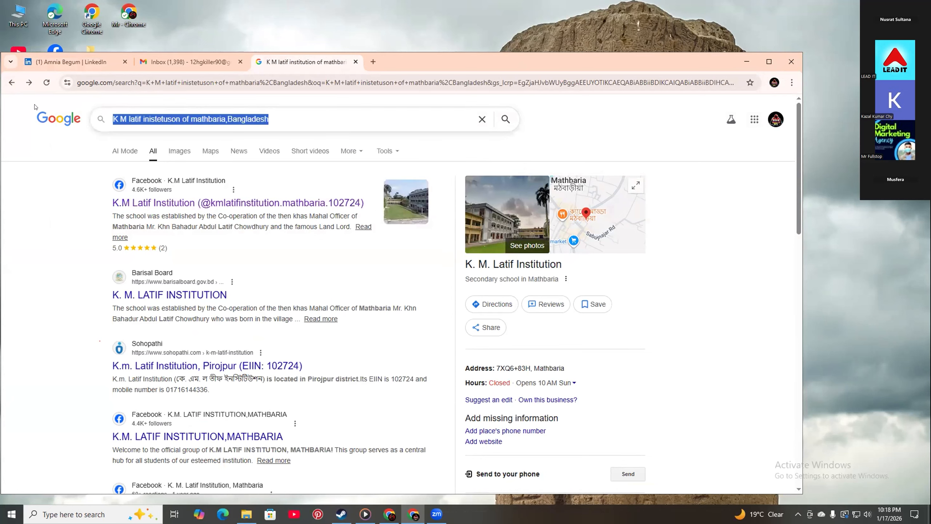
{"action": "type", "text": "SSC f"}
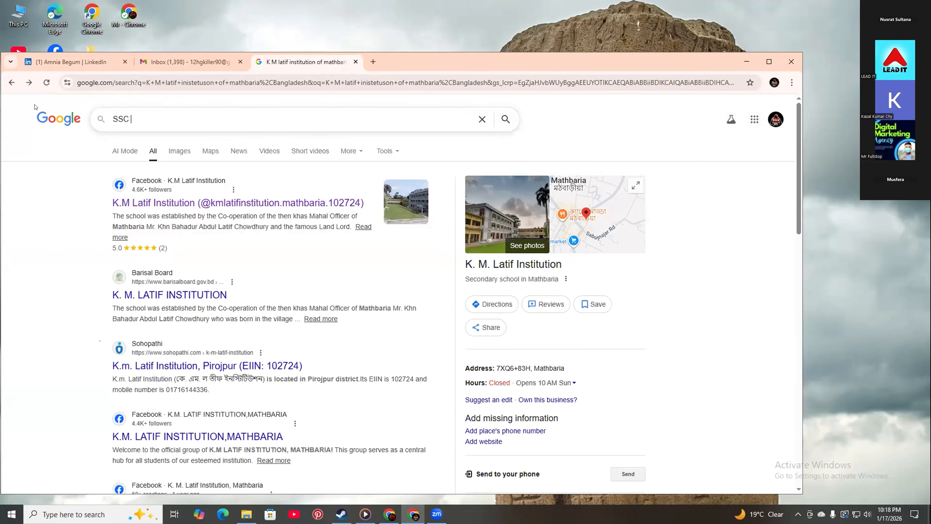
{"action": "type", "text": "ull"}
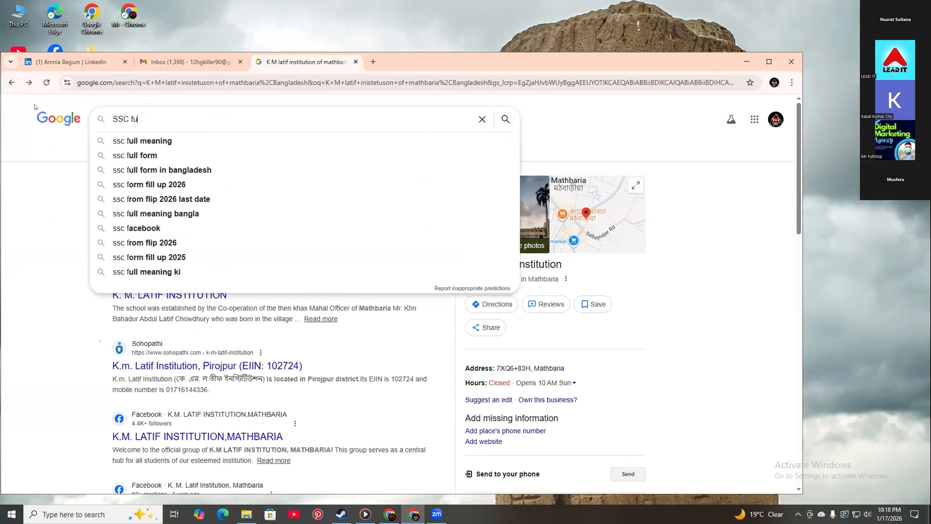
{"action": "key", "text": "Down"}
{"action": "key", "text": "Down"}
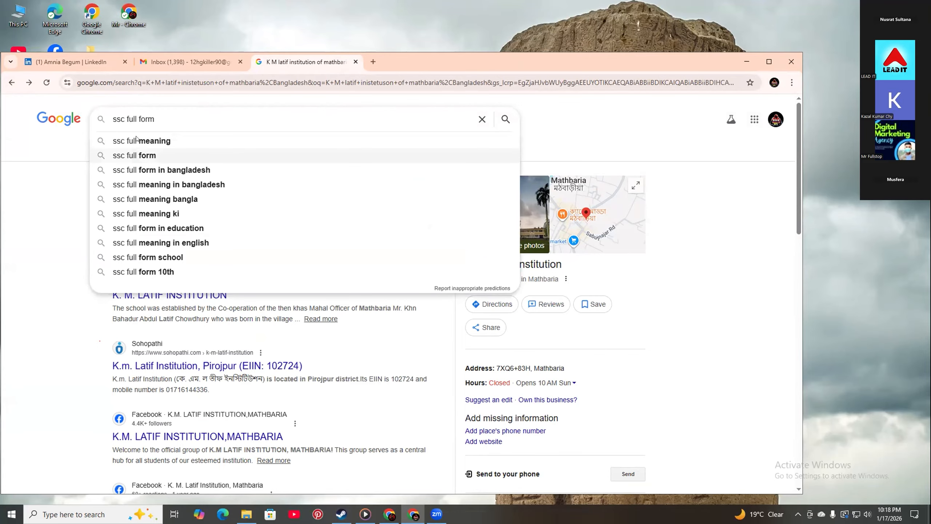
{"action": "left_click", "coordinate": [144, 153]}
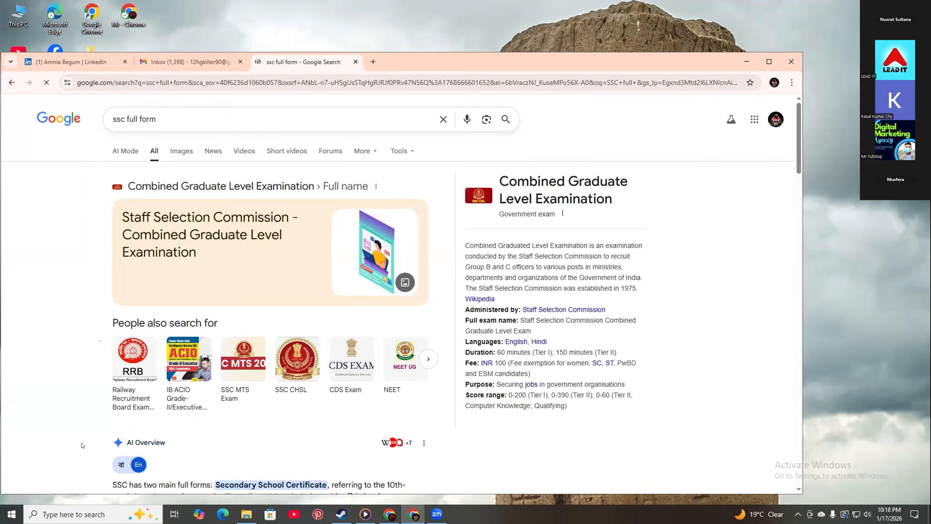
Step: Copy the phrase "Secondary School Certificate" from the AI Overview in the search results
{"action": "scroll", "coordinate": [211, 481], "scroll_direction": "down", "scroll_amount": 1}
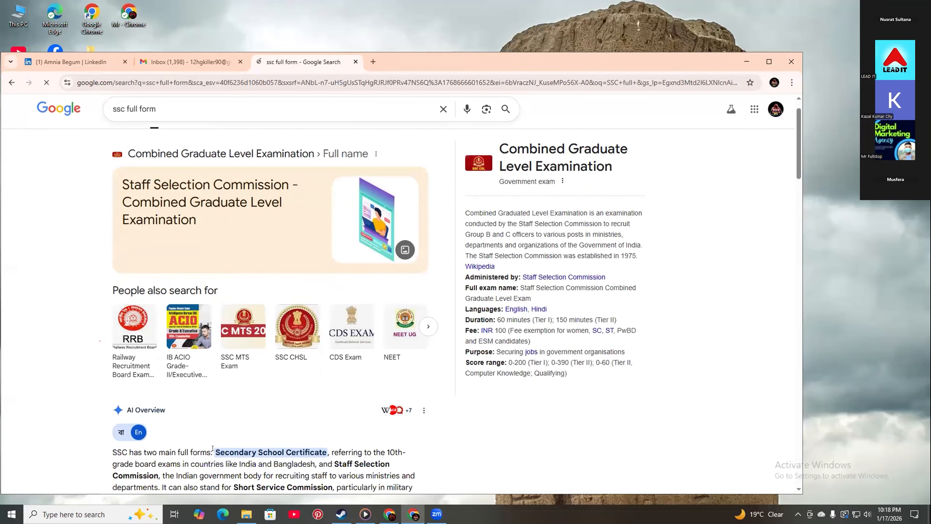
{"action": "scroll", "coordinate": [213, 448], "scroll_direction": "down", "scroll_amount": 1}
{"action": "scroll", "coordinate": [291, 434], "scroll_direction": "down", "scroll_amount": 2}
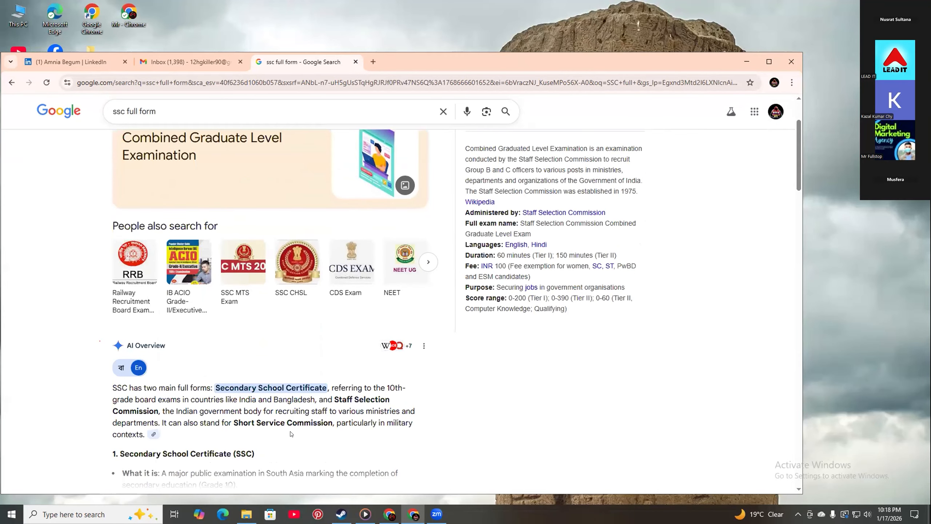
{"action": "left_click_drag", "start_coordinate": [214, 453], "coordinate": [112, 453]}
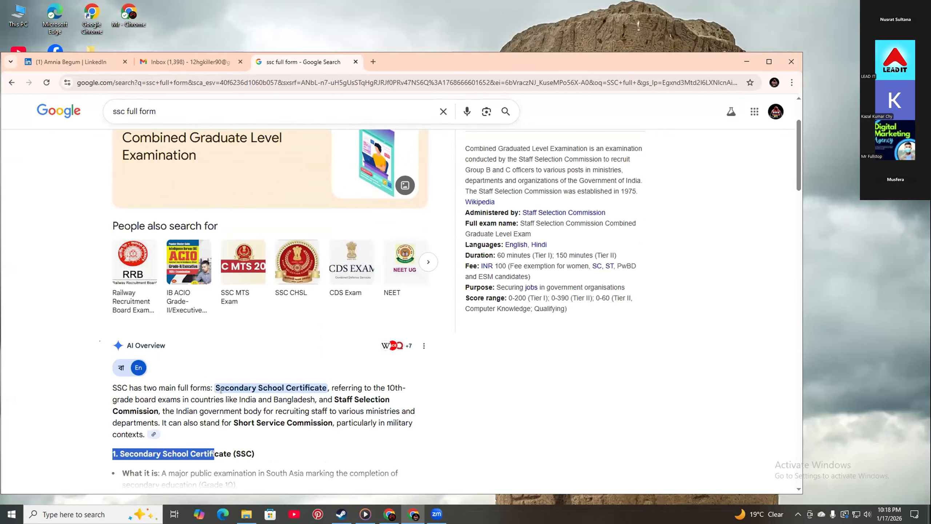
{"action": "left_click_drag", "start_coordinate": [325, 387], "coordinate": [112, 388]}
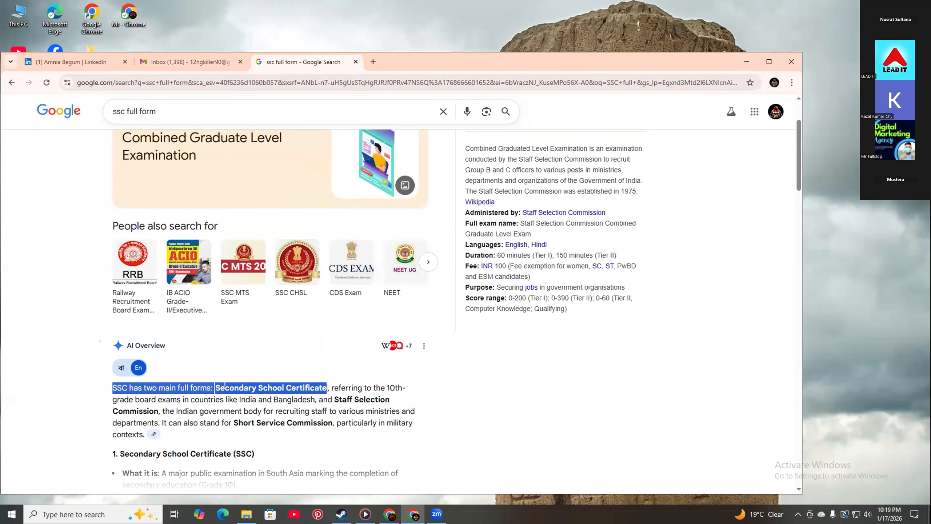
{"action": "left_click", "coordinate": [225, 384]}
{"action": "left_click_drag", "start_coordinate": [214, 386], "coordinate": [322, 384]}
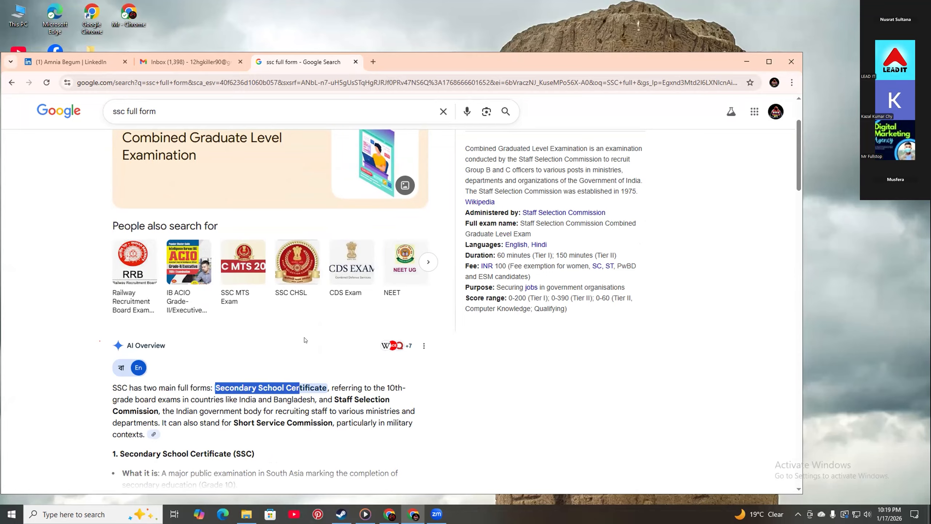
{"action": "mouse_move", "coordinate": [323, 388]}
{"action": "left_mouse_down"}
{"action": "mouse_move", "coordinate": [213, 384]}
{"action": "mouse_move", "coordinate": [327, 385]}
{"action": "left_mouse_up"}
{"action": "left_click_drag", "start_coordinate": [216, 387], "coordinate": [224, 387]}
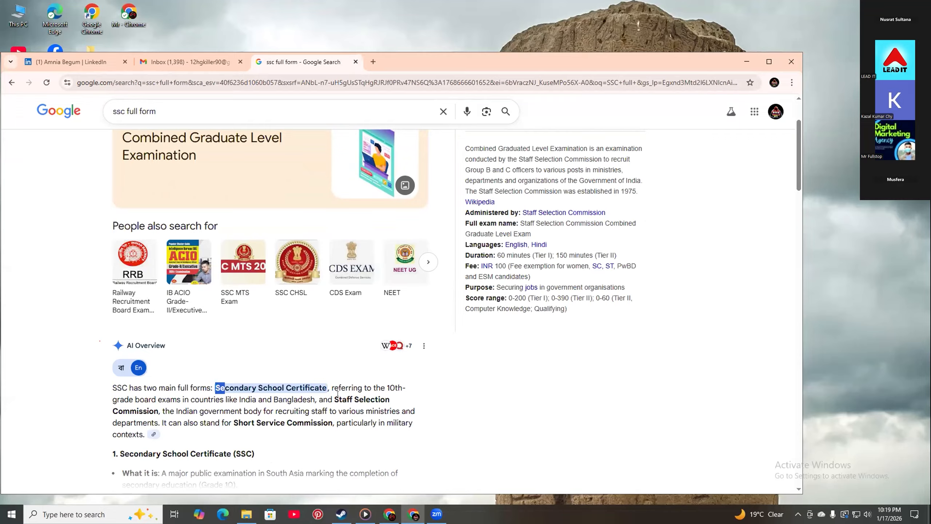
{"action": "left_click_drag", "start_coordinate": [337, 394], "coordinate": [327, 388]}
{"action": "right_click", "coordinate": [324, 391]}
{"action": "left_click", "coordinate": [343, 400]}
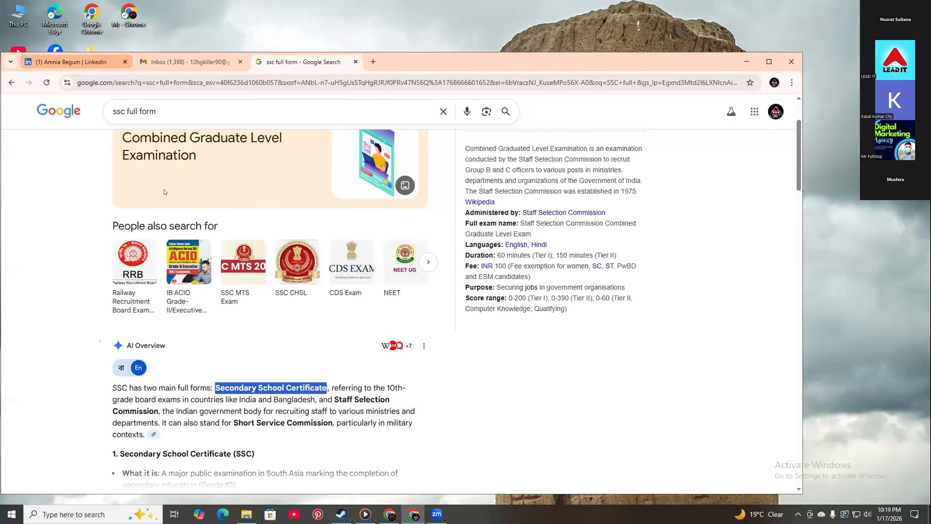
Step: Return to the LinkedIn education form and set the degree to just "Secondary School Certificate"
{"action": "left_click", "coordinate": [80, 65]}
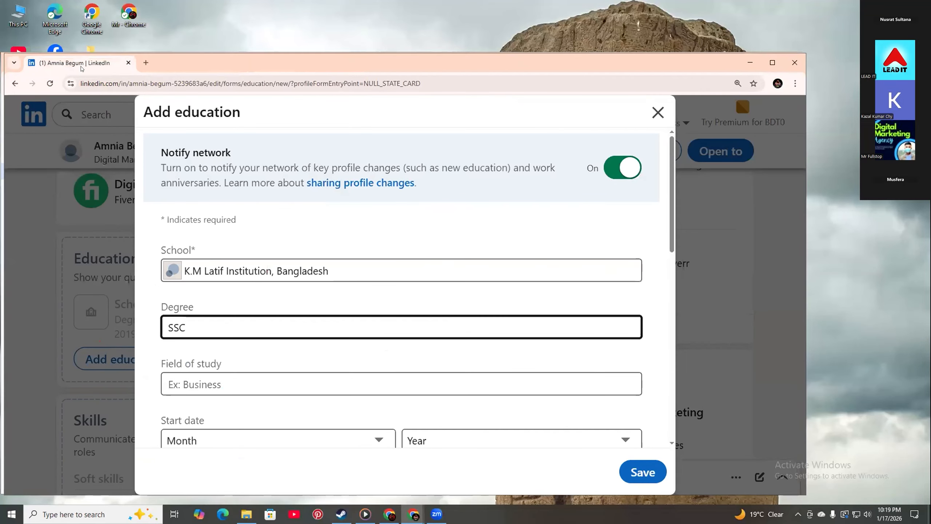
{"action": "left_click_drag", "start_coordinate": [80, 65], "coordinate": [79, 65]}
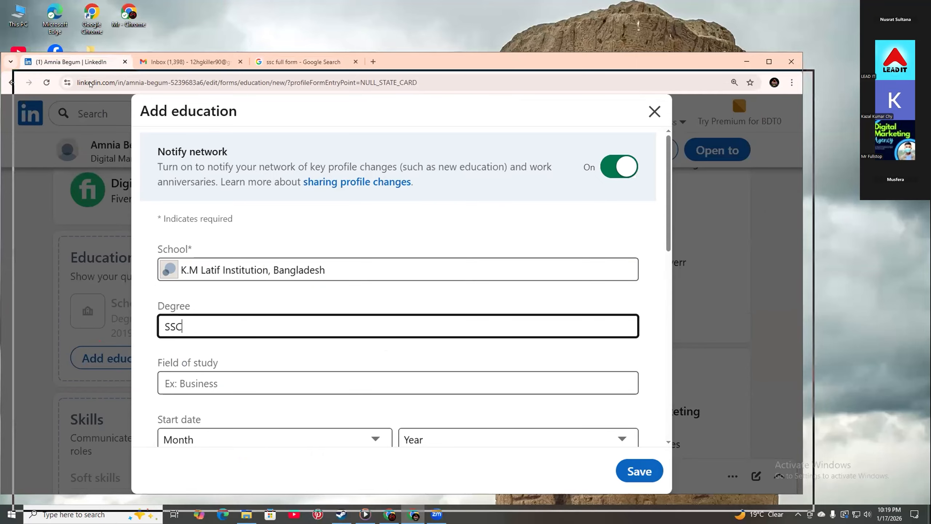
{"action": "left_click_drag", "start_coordinate": [89, 85], "coordinate": [77, 64]}
{"action": "left_click_drag", "start_coordinate": [190, 324], "coordinate": [161, 323]}
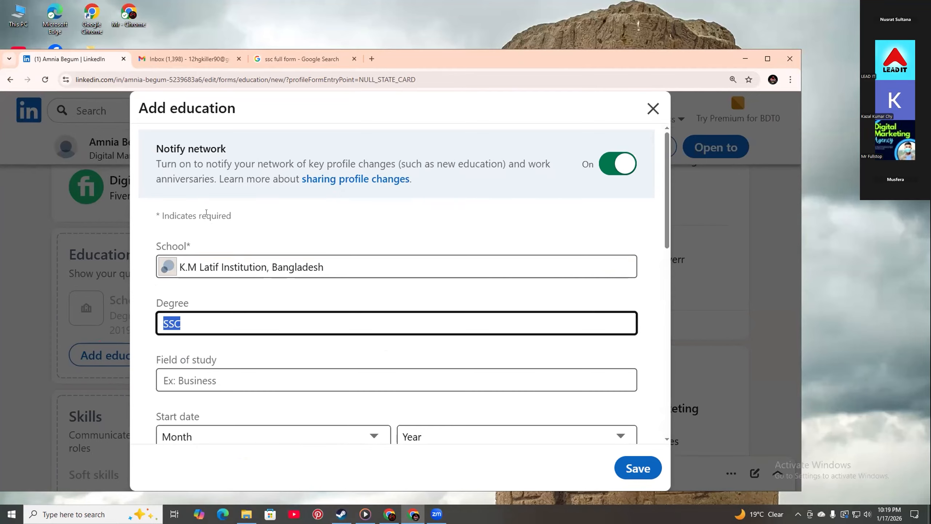
{"action": "key", "text": "ctrl+v"}
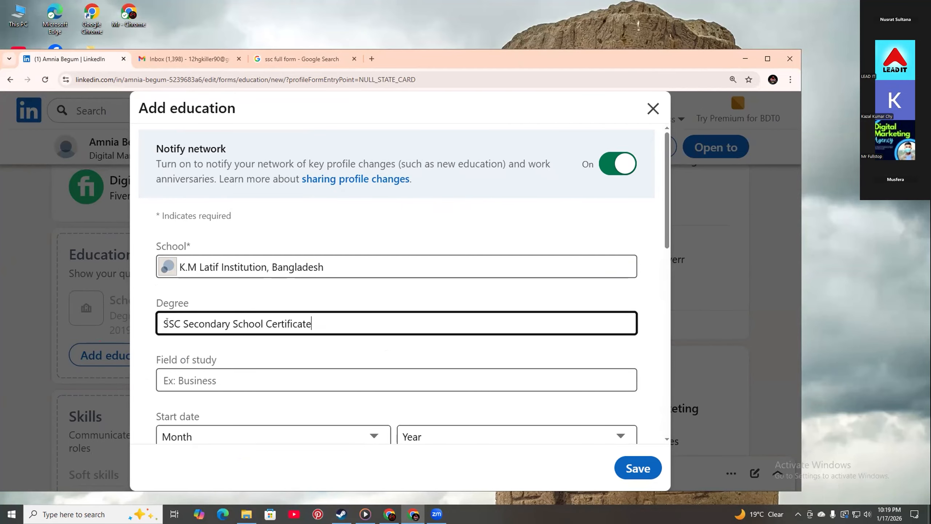
{"action": "left_click_drag", "start_coordinate": [161, 322], "coordinate": [182, 323]}
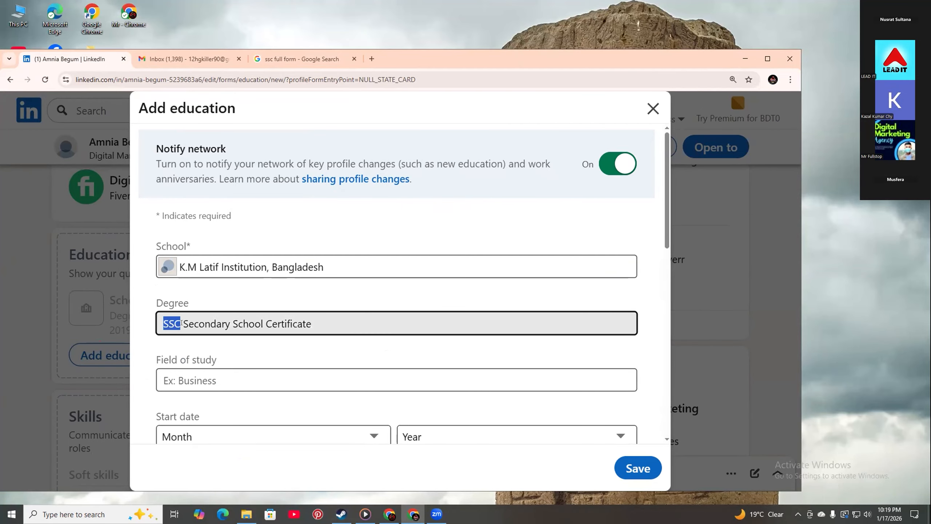
{"action": "type", "text": "SS"}
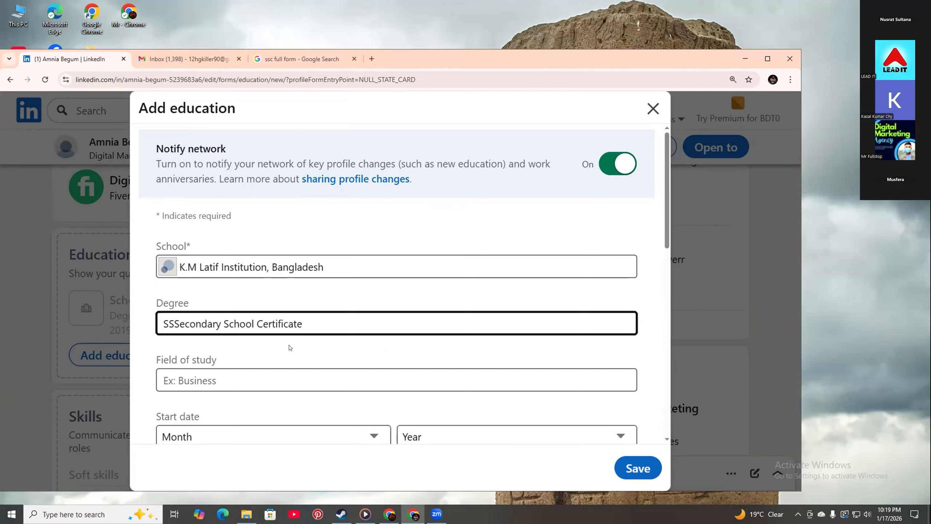
{"action": "key", "text": "BackSpace"}
{"action": "key", "text": "BackSpace"}
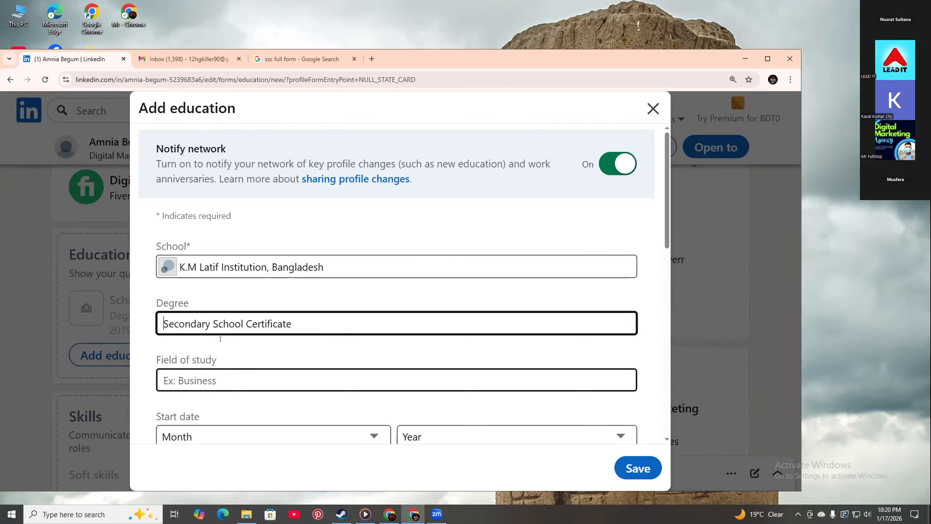
Step: Enter "Arts" as the field of study and look through the suggested fields
{"action": "left_click", "coordinate": [193, 370]}
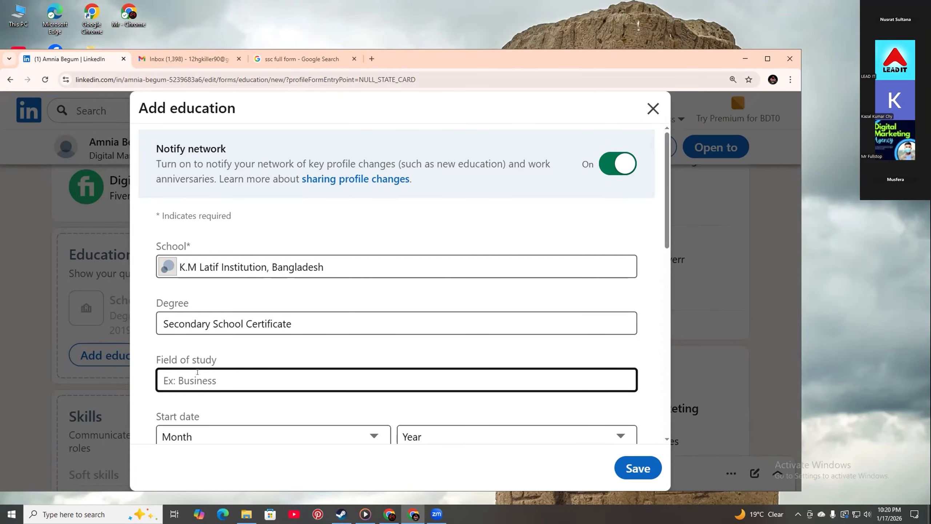
{"action": "type", "text": "Ar"}
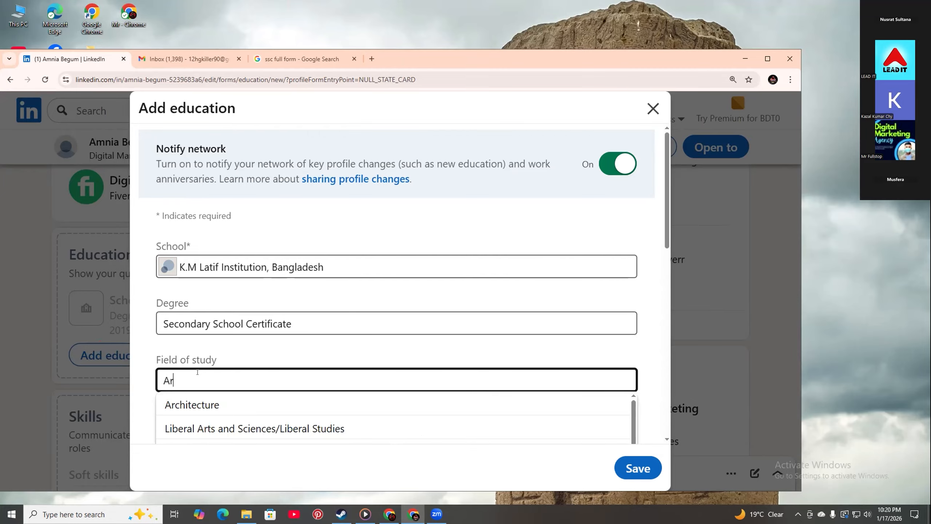
{"action": "type", "text": "ts"}
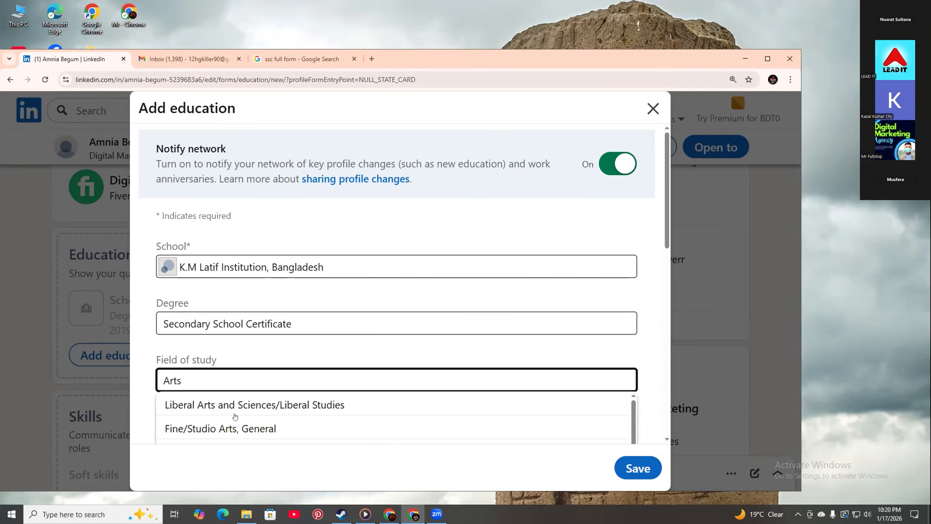
{"action": "scroll", "coordinate": [574, 402], "scroll_direction": "down", "scroll_amount": 2}
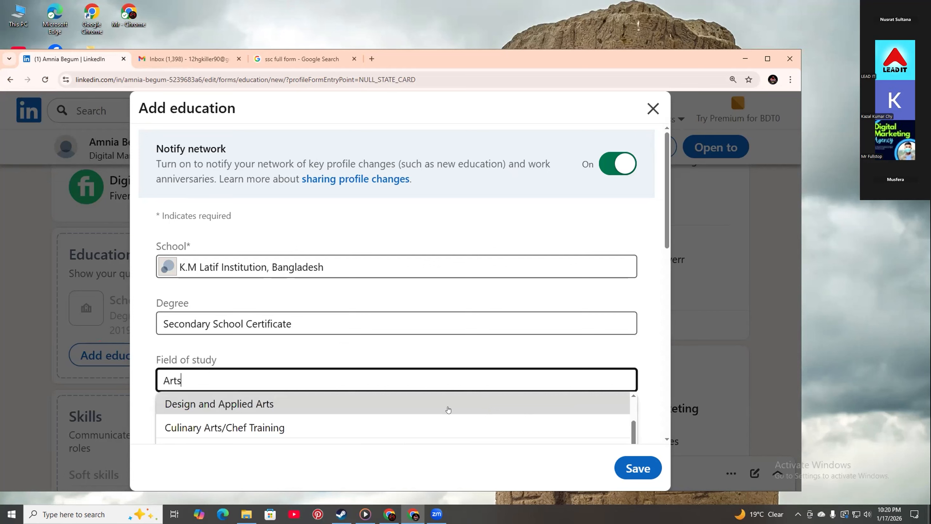
{"action": "scroll", "coordinate": [448, 409], "scroll_direction": "down", "scroll_amount": 2}
{"action": "scroll", "coordinate": [240, 425], "scroll_direction": "down", "scroll_amount": 1}
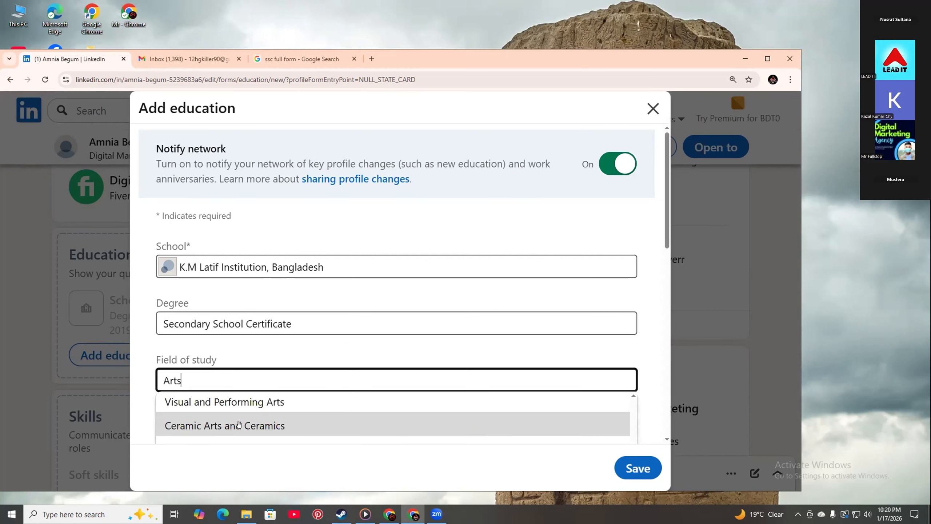
{"action": "scroll", "coordinate": [222, 432], "scroll_direction": "down", "scroll_amount": 1}
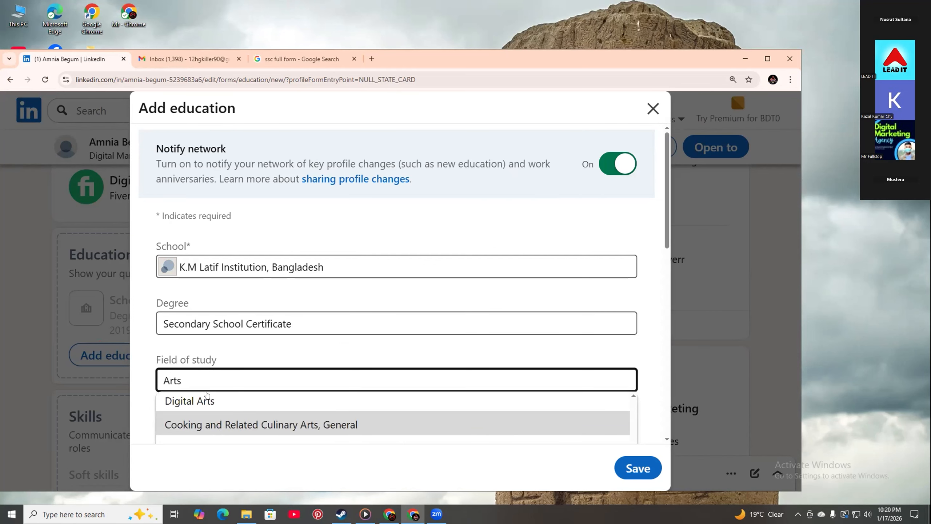
{"action": "scroll", "coordinate": [203, 400], "scroll_direction": "down", "scroll_amount": 1}
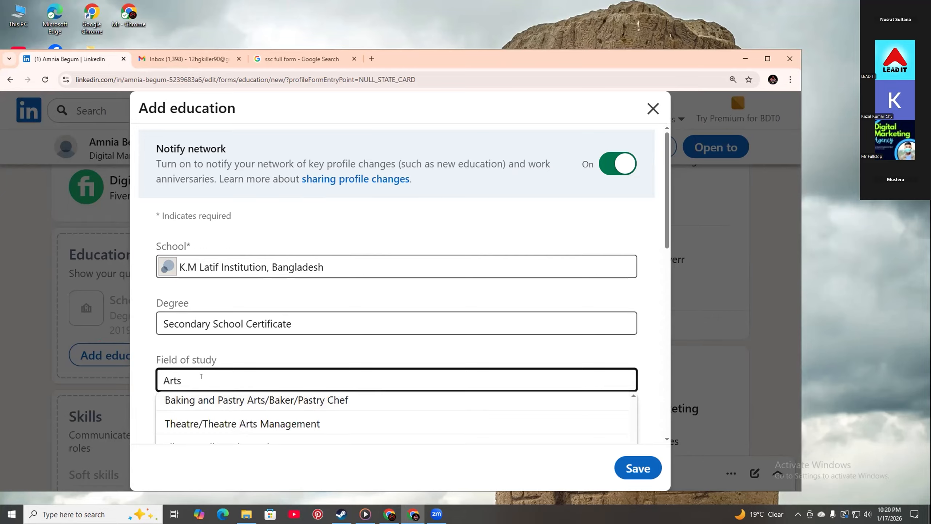
Step: Try "virtual art" as the field of study and change the entry back to "Arts"
{"action": "key", "text": "ctrl+a"}
{"action": "type", "text": "virtual art"}
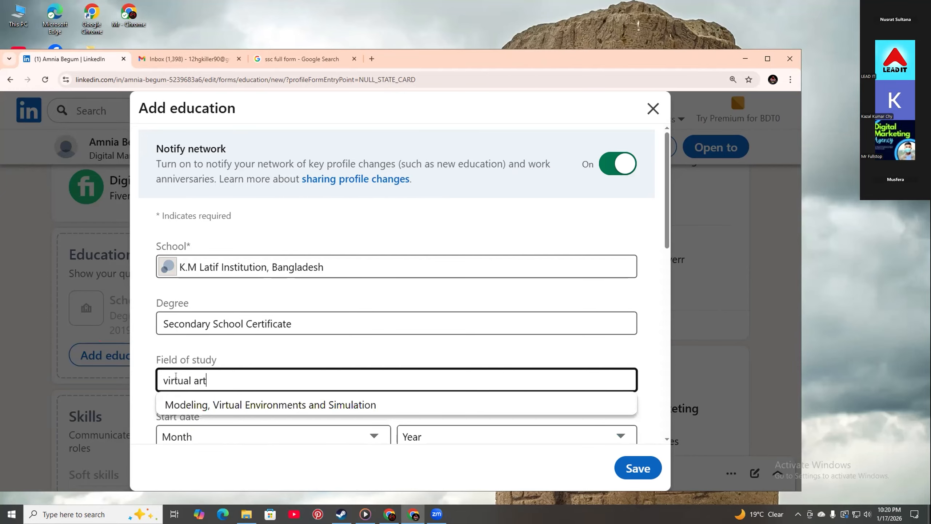
{"action": "key", "text": "BackSpace"}
{"action": "key", "text": "BackSpace"}
{"action": "key", "text": "BackSpace"}
{"action": "key", "text": "BackSpace"}
{"action": "key", "text": "BackSpace"}
{"action": "key", "text": "BackSpace"}
{"action": "key", "text": "BackSpace"}
{"action": "key", "text": "BackSpace"}
{"action": "key", "text": "BackSpace"}
{"action": "key", "text": "BackSpace"}
{"action": "key", "text": "BackSpace"}
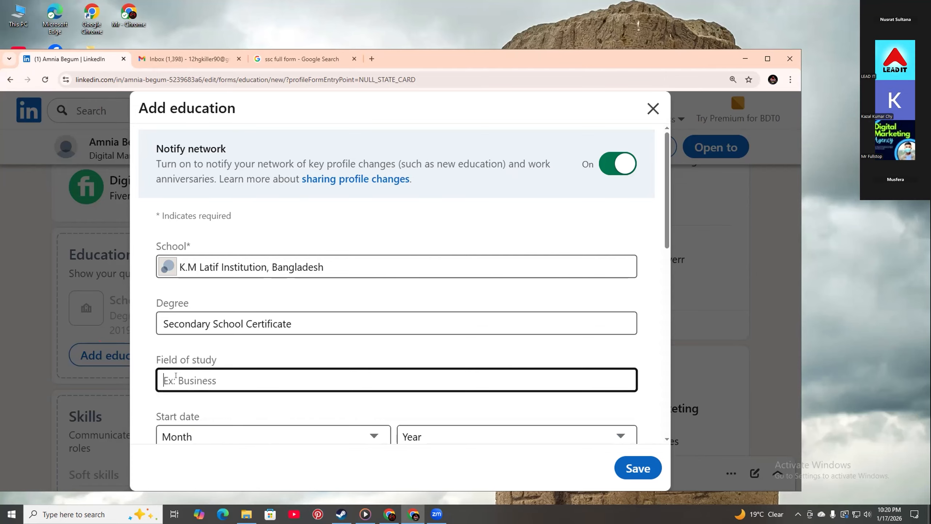
{"action": "type", "text": "A"}
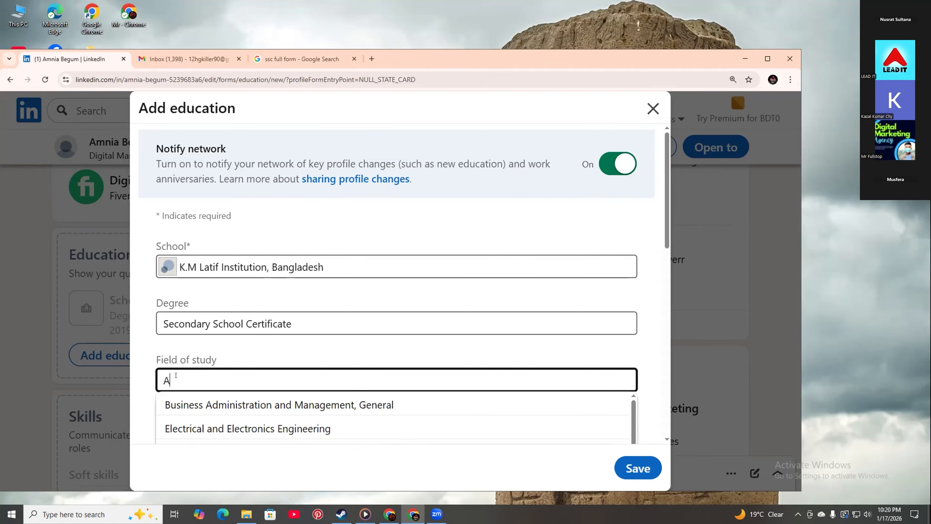
{"action": "type", "text": "rts"}
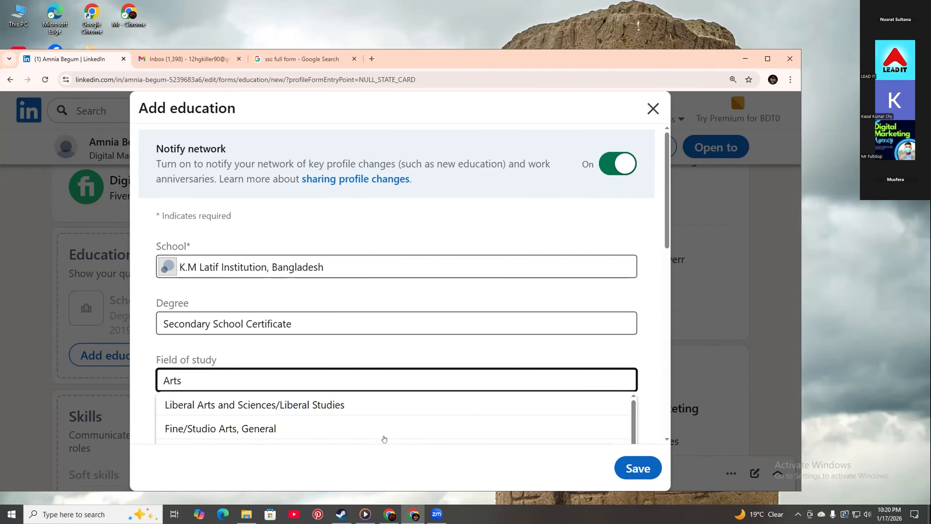
Step: Reduce the browser's page zoom to 125% so that more of the education form fits on screen
{"action": "left_click", "coordinate": [789, 80]}
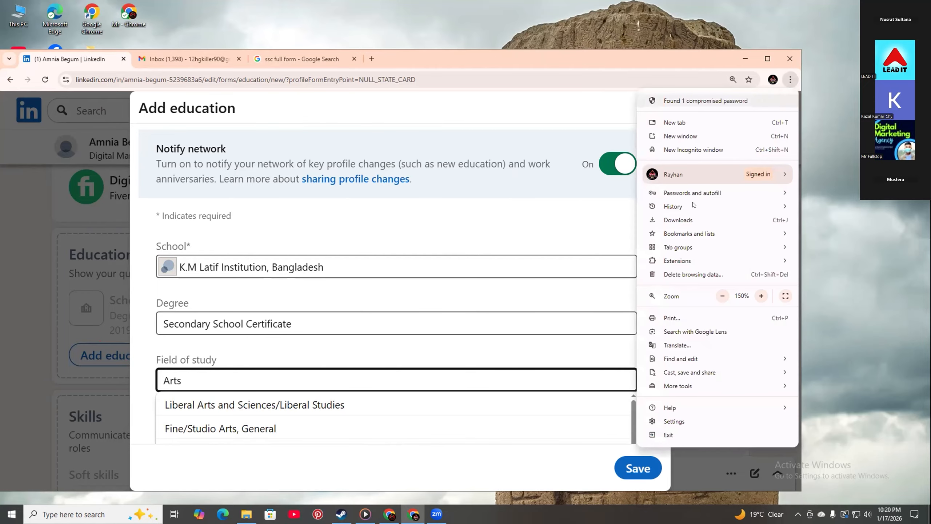
{"action": "left_click", "coordinate": [721, 296]}
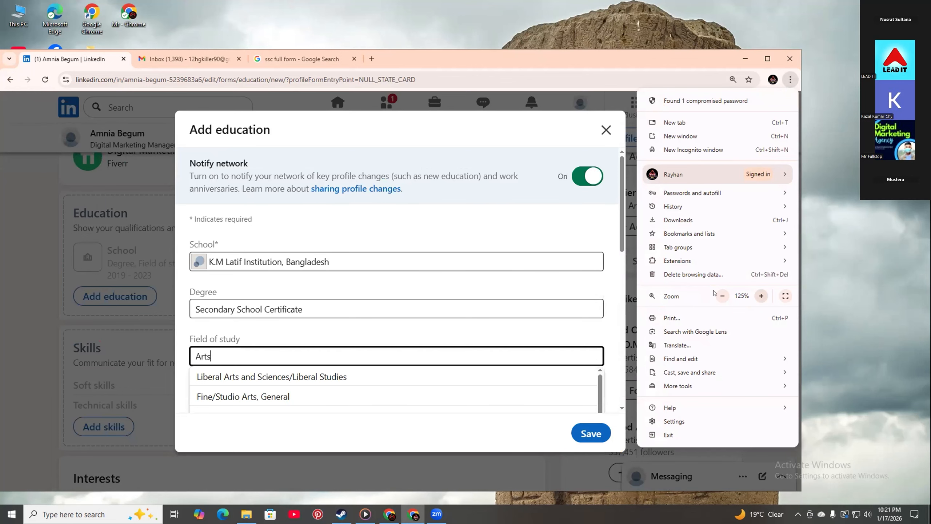
{"action": "left_click", "coordinate": [761, 295]}
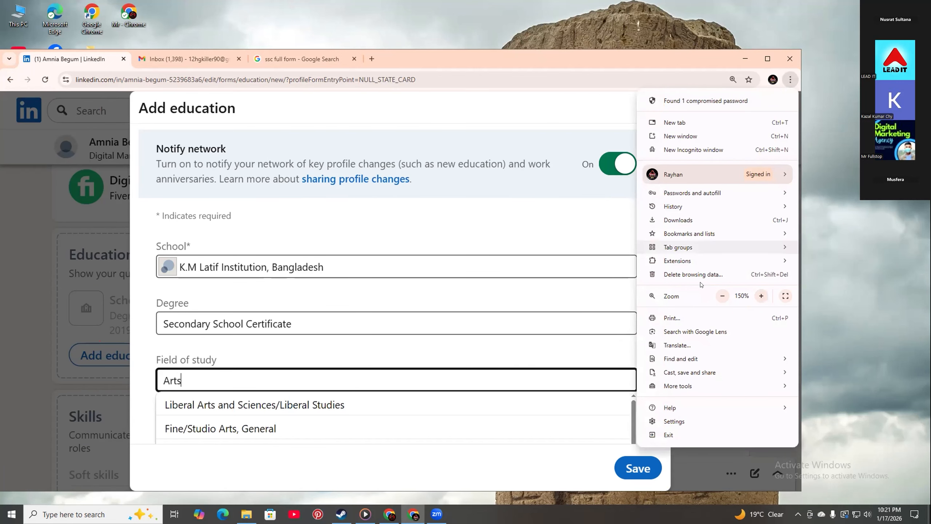
{"action": "left_click", "coordinate": [719, 296]}
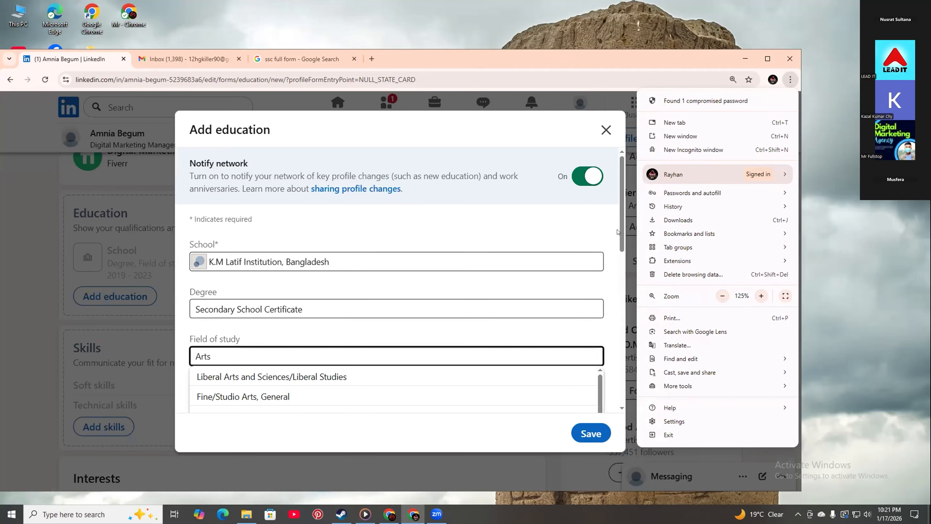
{"action": "left_click", "coordinate": [618, 247]}
{"action": "scroll", "coordinate": [618, 255], "scroll_direction": "down", "scroll_amount": 3}
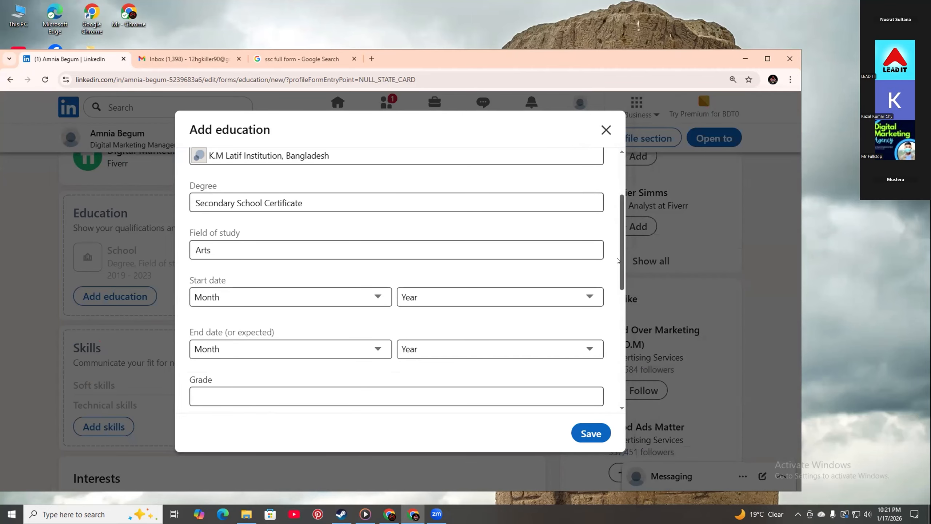
Step: Search the field of study suggestions for "arts" and choose "Visual and Performing Arts"
{"action": "left_click", "coordinate": [261, 240]}
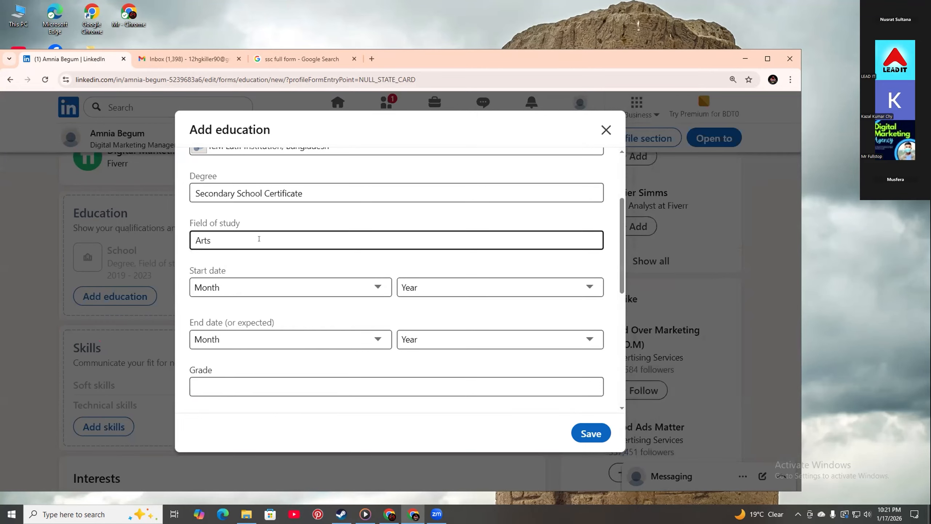
{"action": "key", "text": "ctrl+a"}
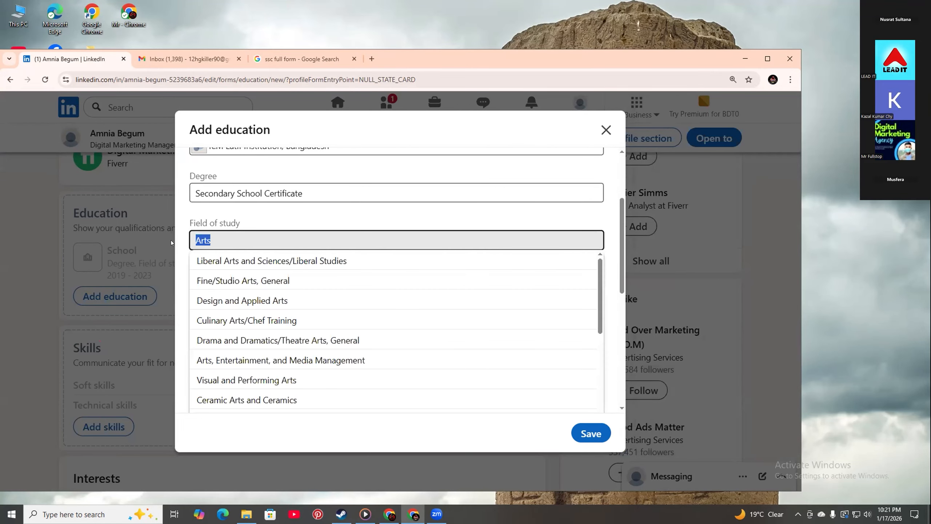
{"action": "type", "text": "arts"}
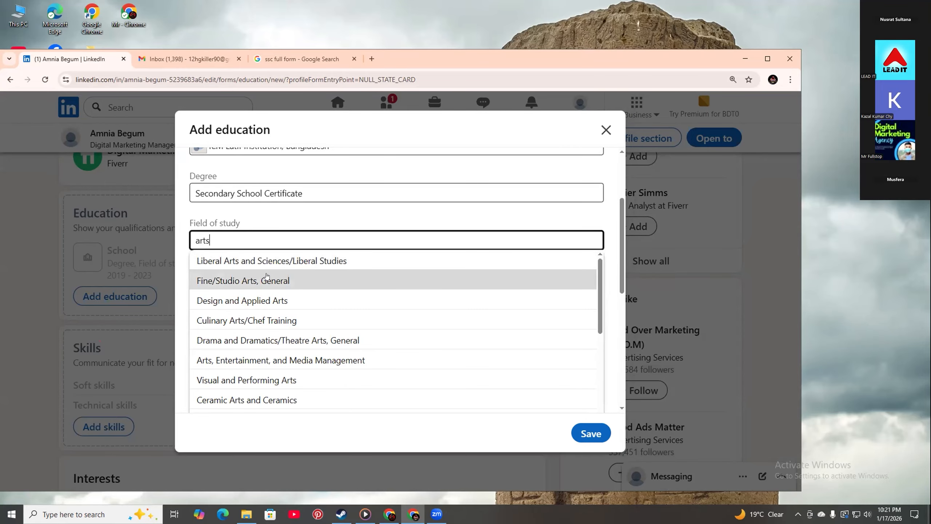
{"action": "scroll", "coordinate": [273, 303], "scroll_direction": "down", "scroll_amount": 2}
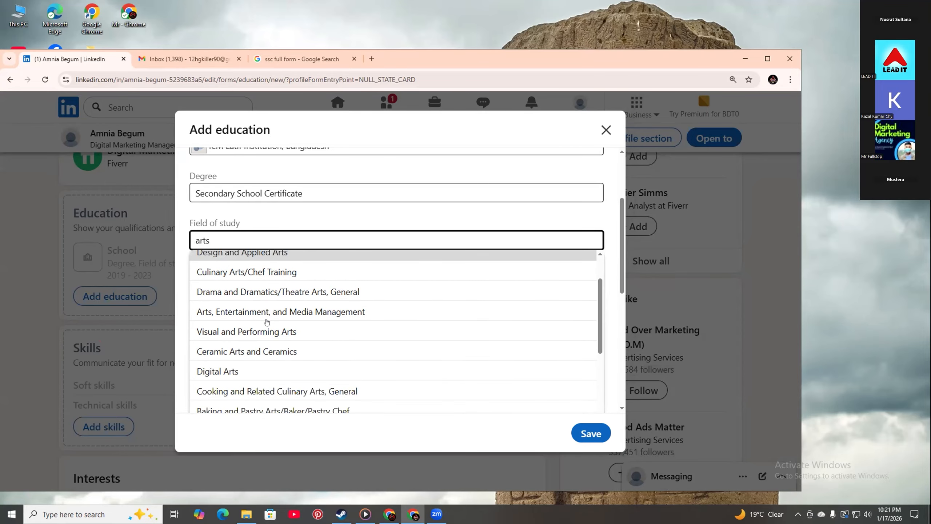
{"action": "scroll", "coordinate": [266, 321], "scroll_direction": "down", "scroll_amount": 2}
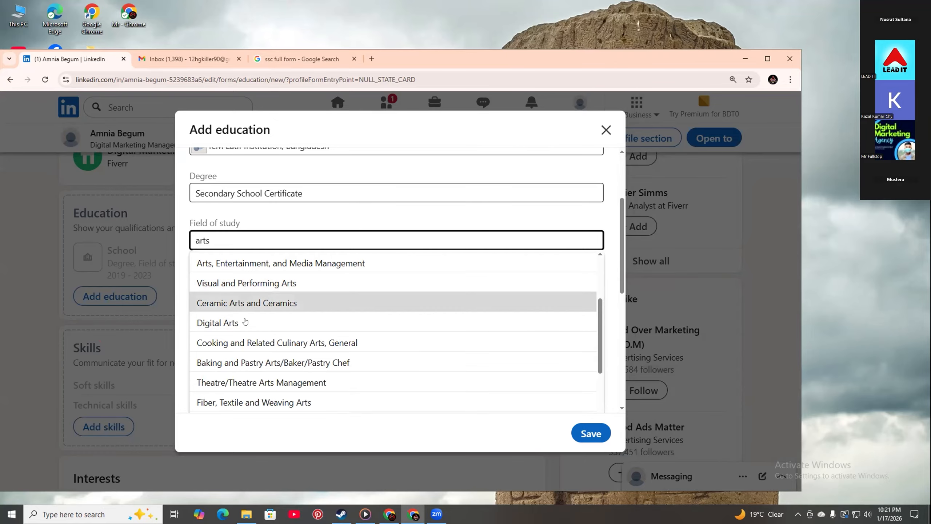
{"action": "scroll", "coordinate": [241, 347], "scroll_direction": "down", "scroll_amount": 4}
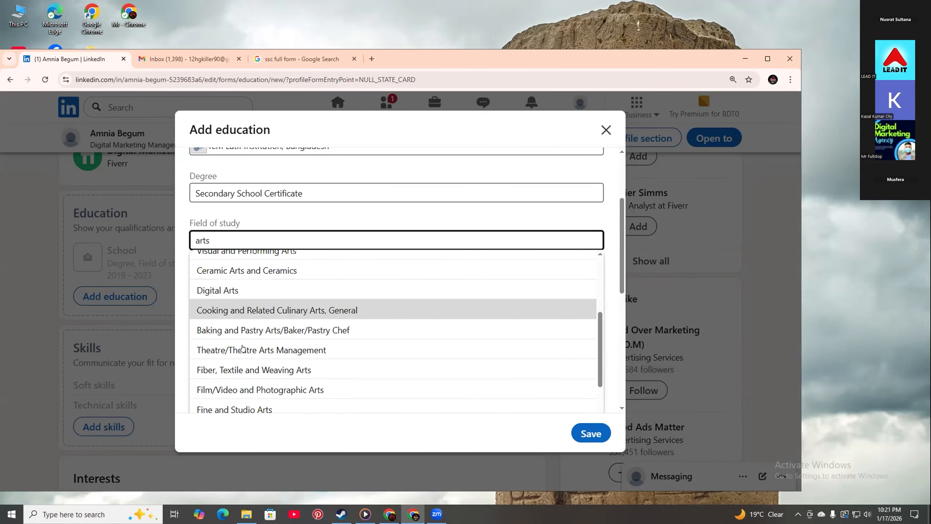
{"action": "scroll", "coordinate": [240, 352], "scroll_direction": "down", "scroll_amount": 3}
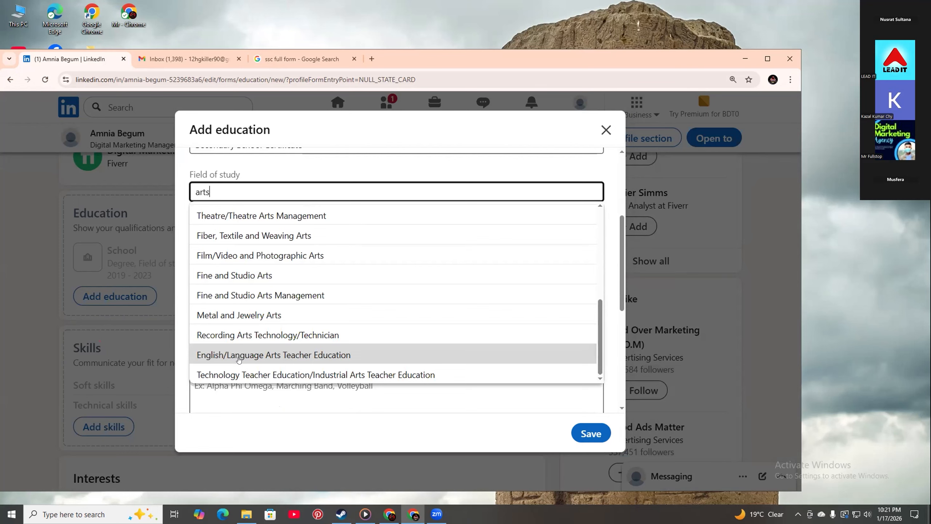
{"action": "scroll", "coordinate": [238, 359], "scroll_direction": "down", "scroll_amount": 1}
{"action": "scroll", "coordinate": [237, 340], "scroll_direction": "up", "scroll_amount": 1}
{"action": "scroll", "coordinate": [237, 313], "scroll_direction": "up", "scroll_amount": 3}
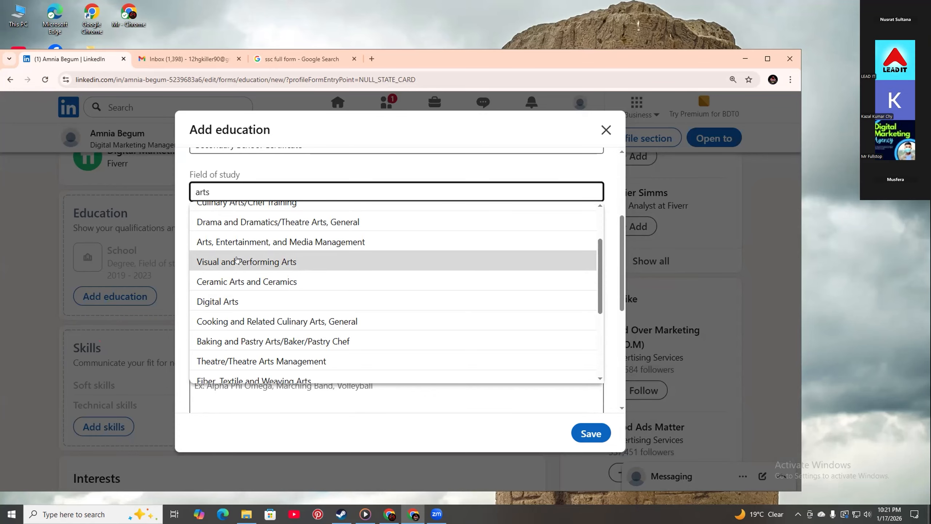
{"action": "left_click", "coordinate": [236, 260]}
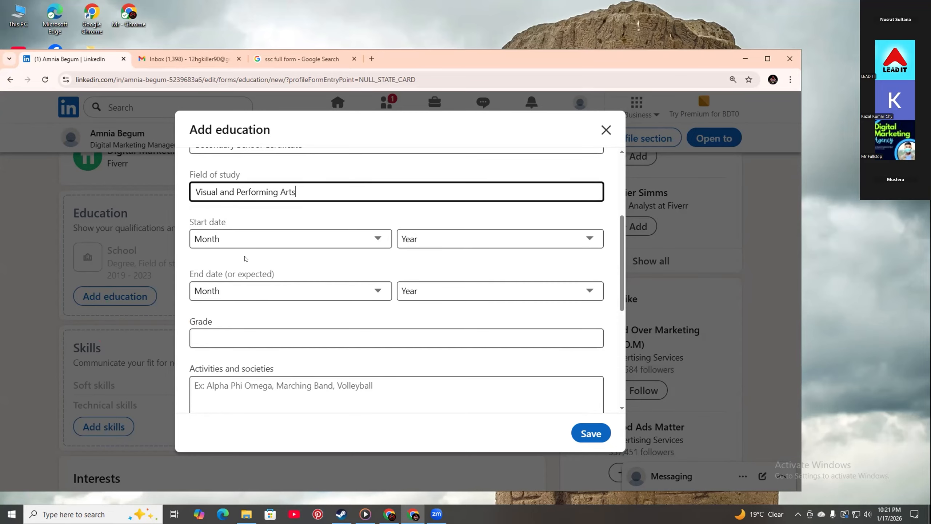
Step: Set the start date of the education entry to January 2025
{"action": "left_click", "coordinate": [248, 241]}
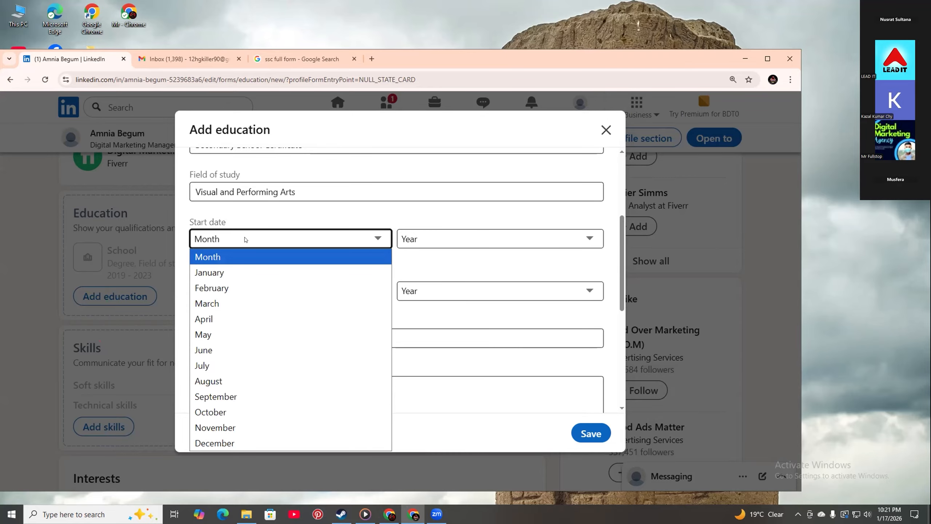
{"action": "left_click", "coordinate": [203, 272]}
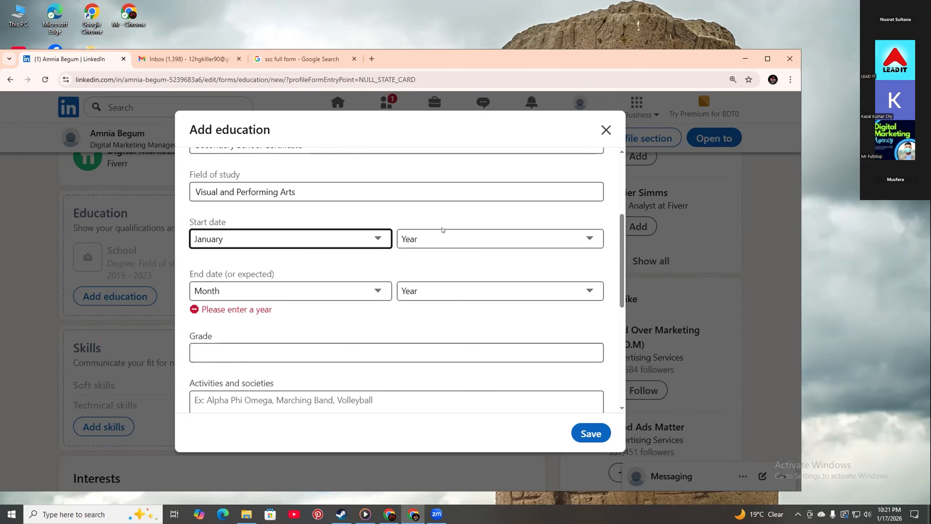
{"action": "left_click", "coordinate": [454, 239]}
{"action": "left_click", "coordinate": [454, 239]}
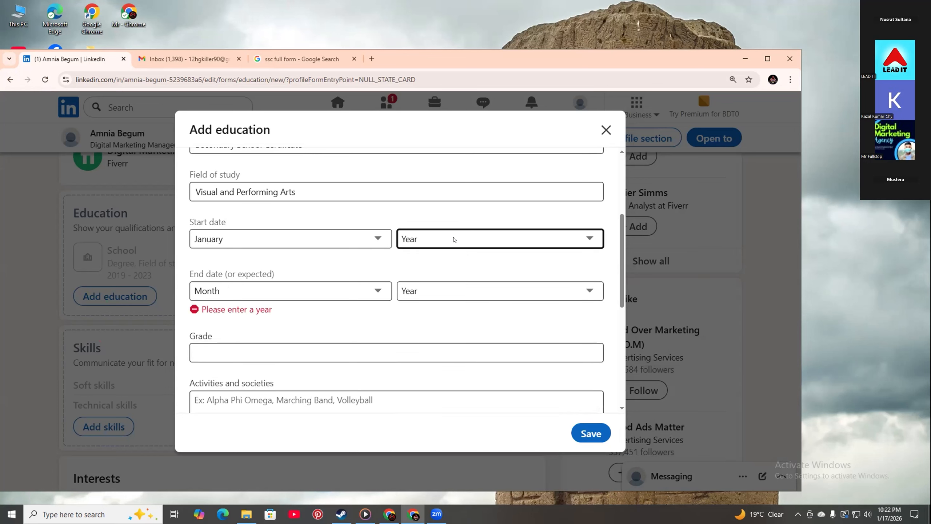
{"action": "left_click", "coordinate": [454, 239]}
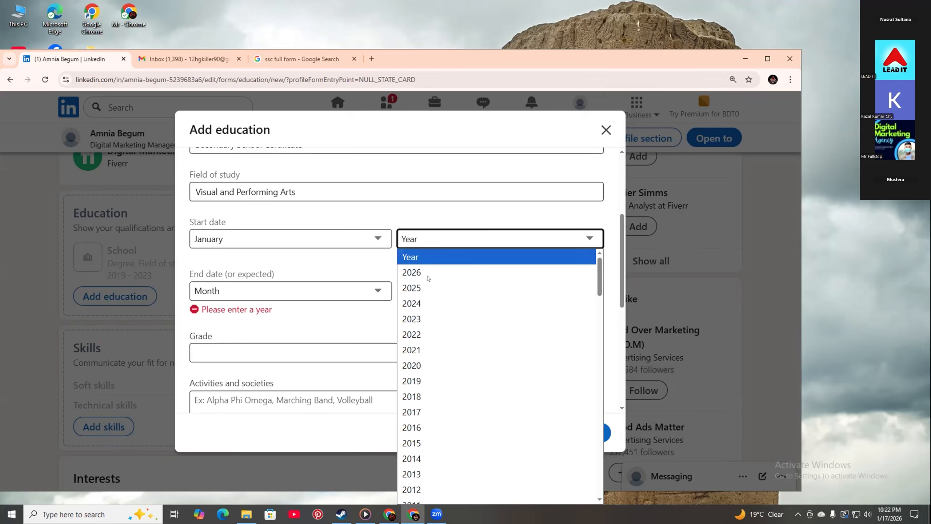
{"action": "left_click", "coordinate": [413, 289]}
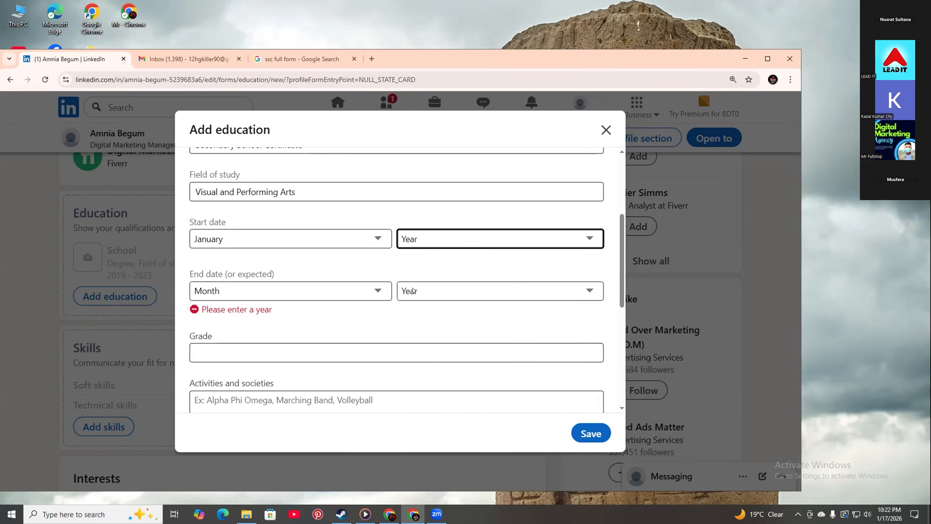
Step: Set the expected end date to January 2027 and save the education entry
{"action": "left_click", "coordinate": [310, 290]}
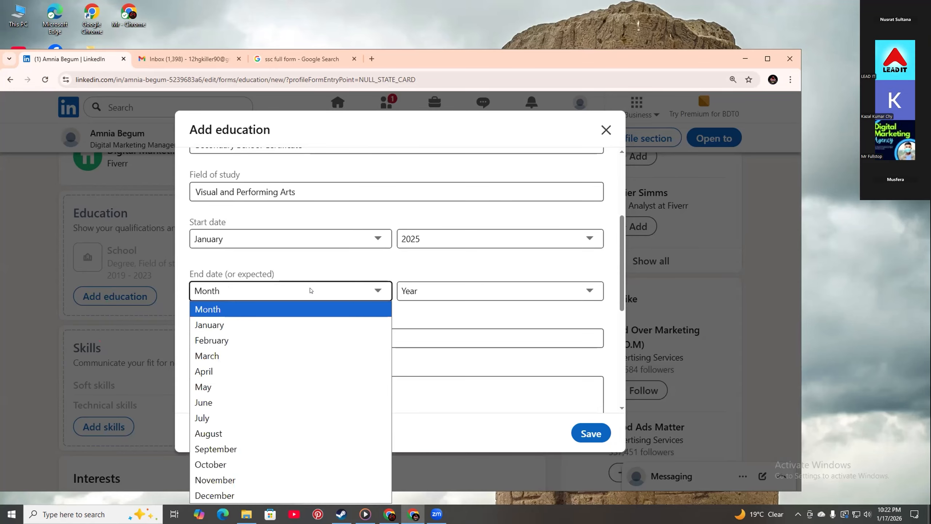
{"action": "left_click", "coordinate": [210, 325]}
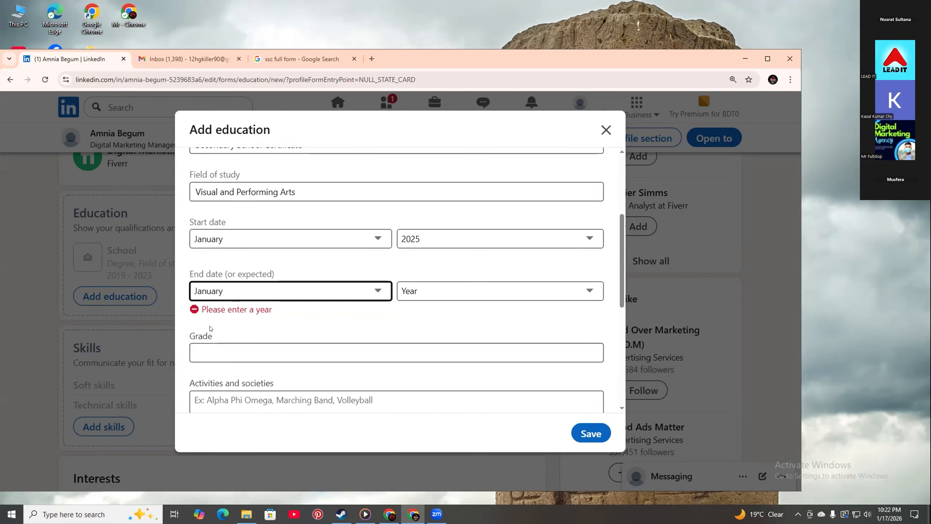
{"action": "left_click", "coordinate": [435, 291]}
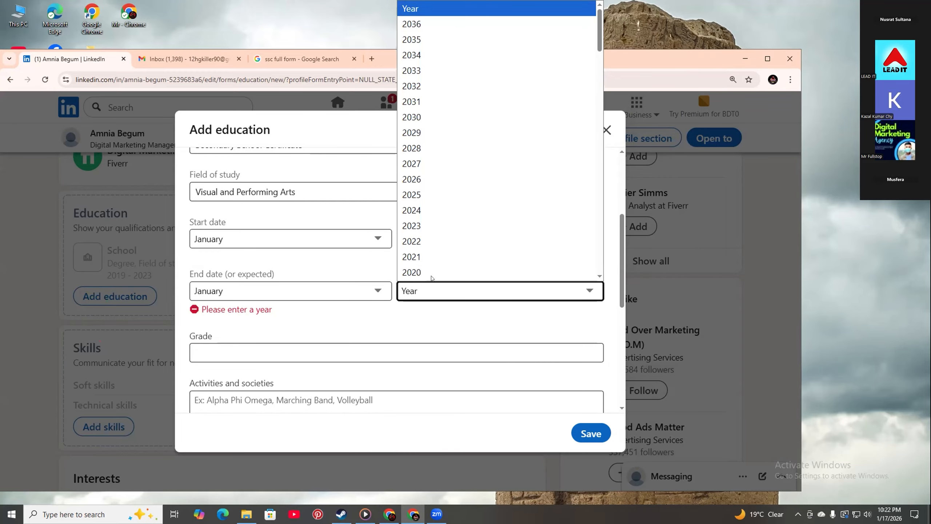
{"action": "left_click", "coordinate": [412, 165]}
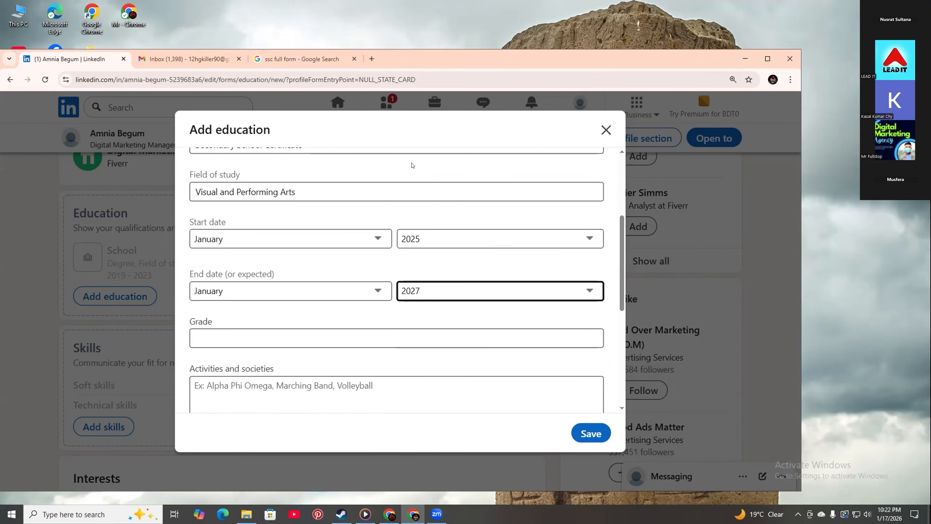
{"action": "left_click", "coordinate": [587, 435]}
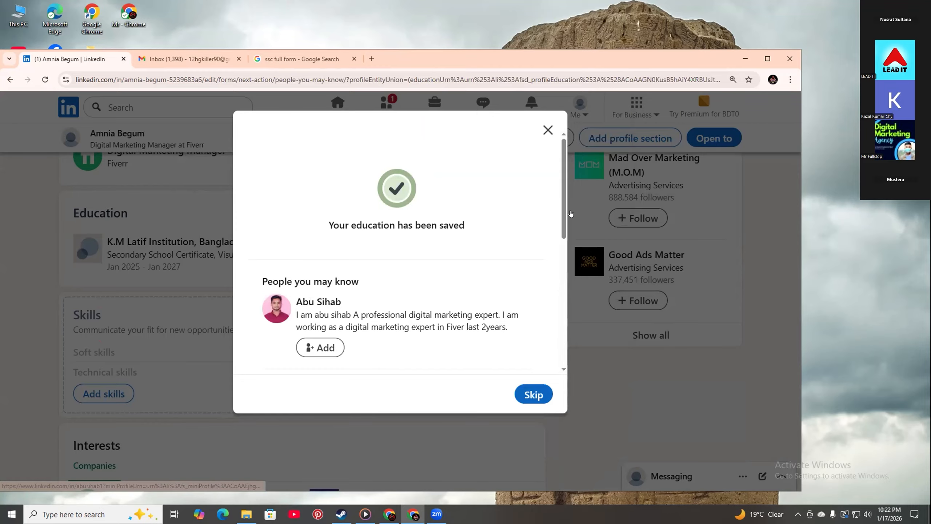
Step: Dismiss the saved-education confirmation and review the profile's Experience, Education and Skills sections
{"action": "left_click", "coordinate": [547, 130]}
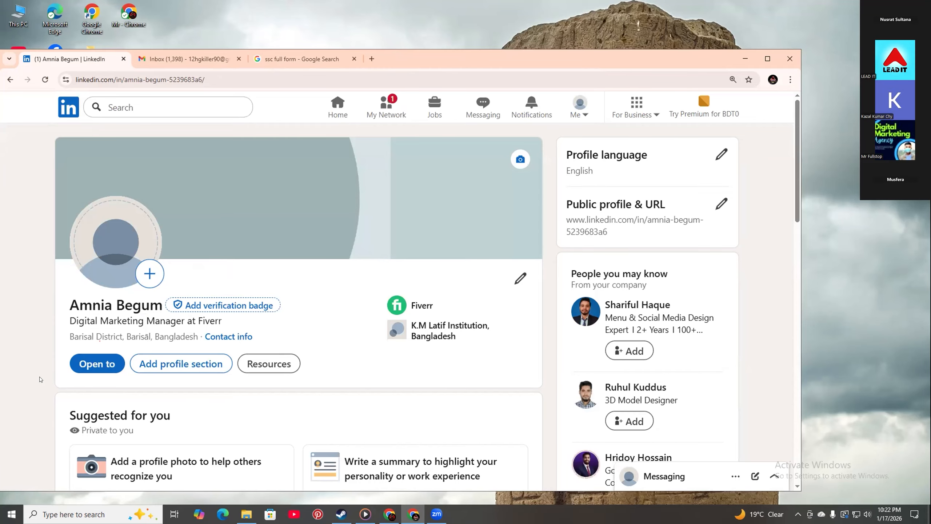
{"action": "scroll", "coordinate": [39, 380], "scroll_direction": "down", "scroll_amount": 5}
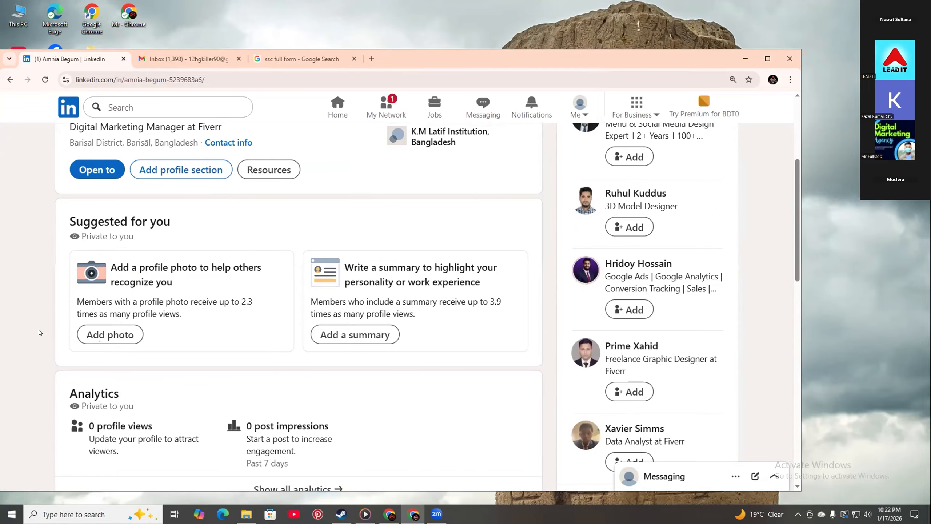
{"action": "scroll", "coordinate": [40, 332], "scroll_direction": "down", "scroll_amount": 1}
{"action": "scroll", "coordinate": [40, 332], "scroll_direction": "down", "scroll_amount": 3}
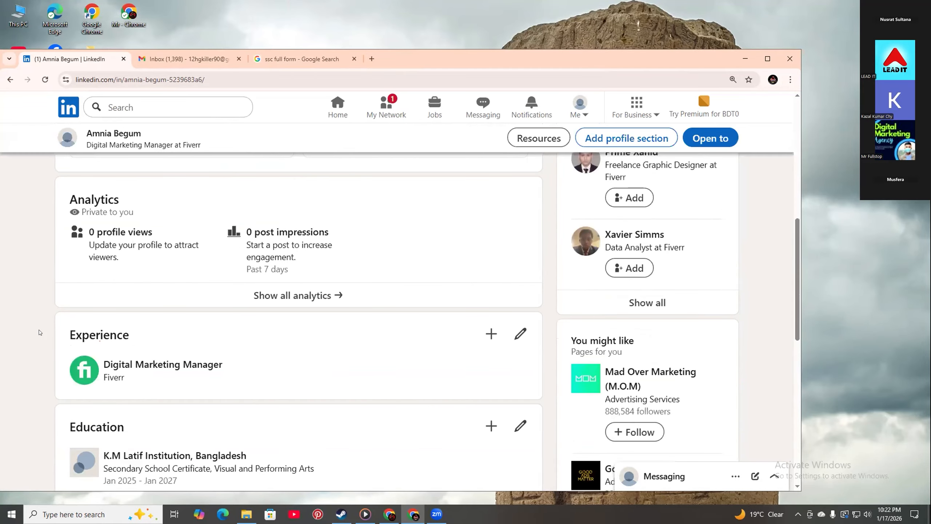
{"action": "scroll", "coordinate": [160, 325], "scroll_direction": "down", "scroll_amount": 2}
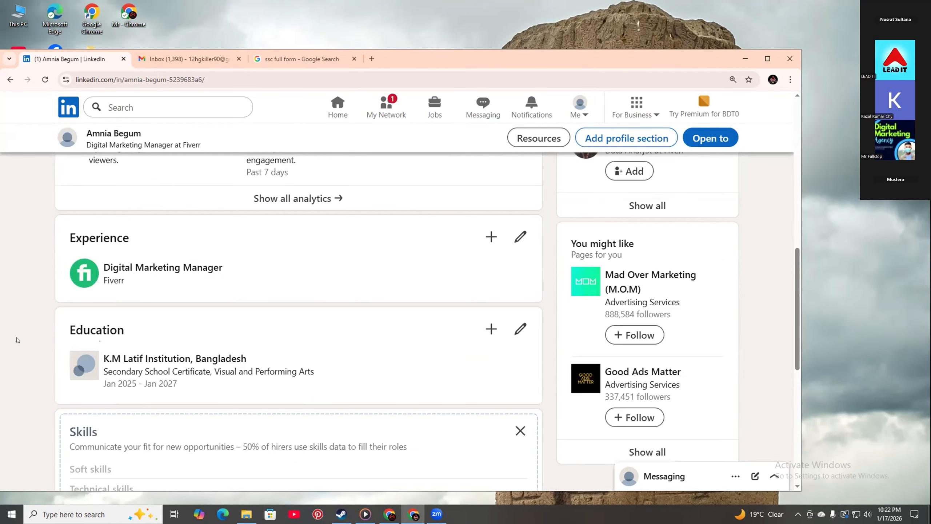
{"action": "scroll", "coordinate": [34, 364], "scroll_direction": "down", "scroll_amount": 2}
{"action": "scroll", "coordinate": [34, 363], "scroll_direction": "down", "scroll_amount": 1}
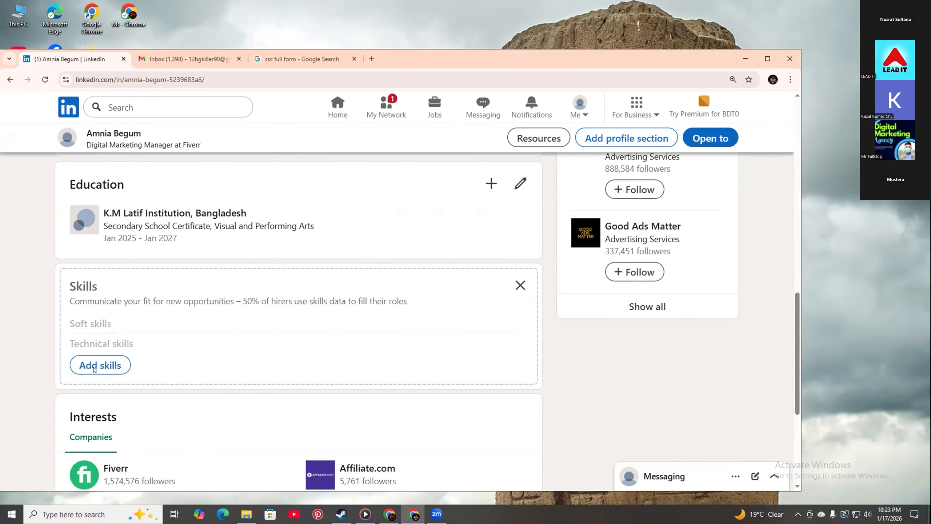
{"action": "left_click", "coordinate": [93, 364]}
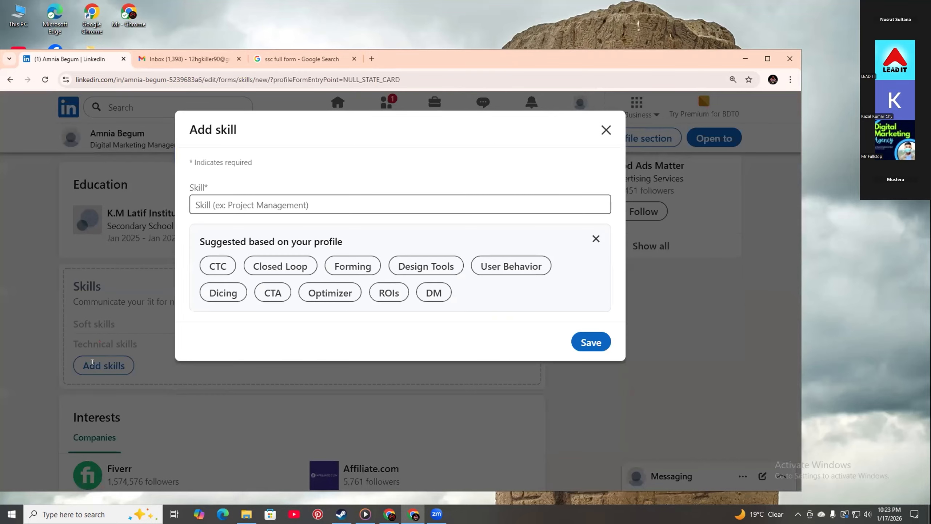
{"action": "key", "text": "Escape"}
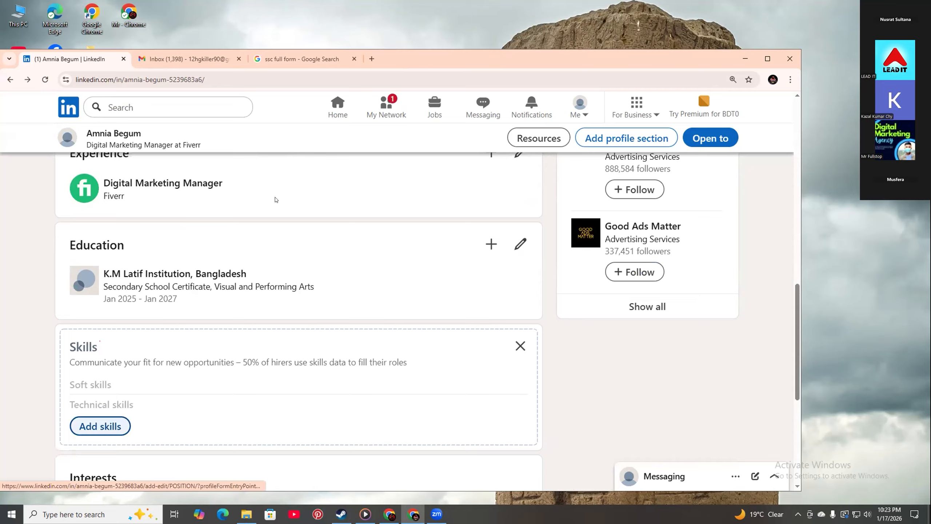
{"action": "left_click", "coordinate": [267, 222]}
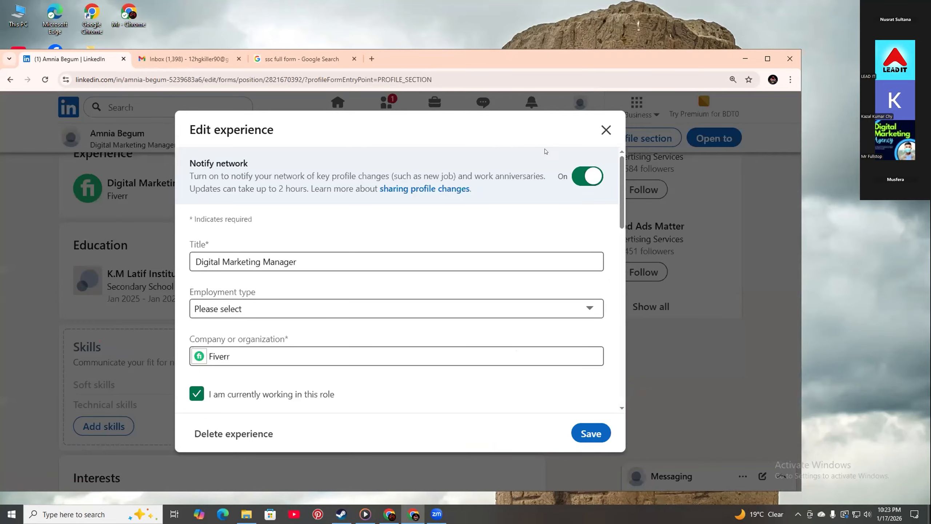
{"action": "left_click", "coordinate": [601, 130]}
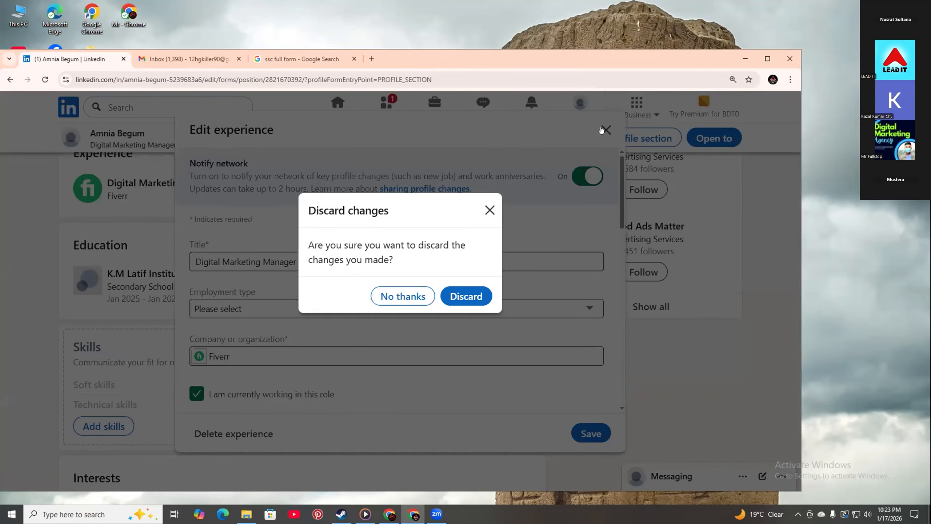
{"action": "left_click", "coordinate": [381, 293]}
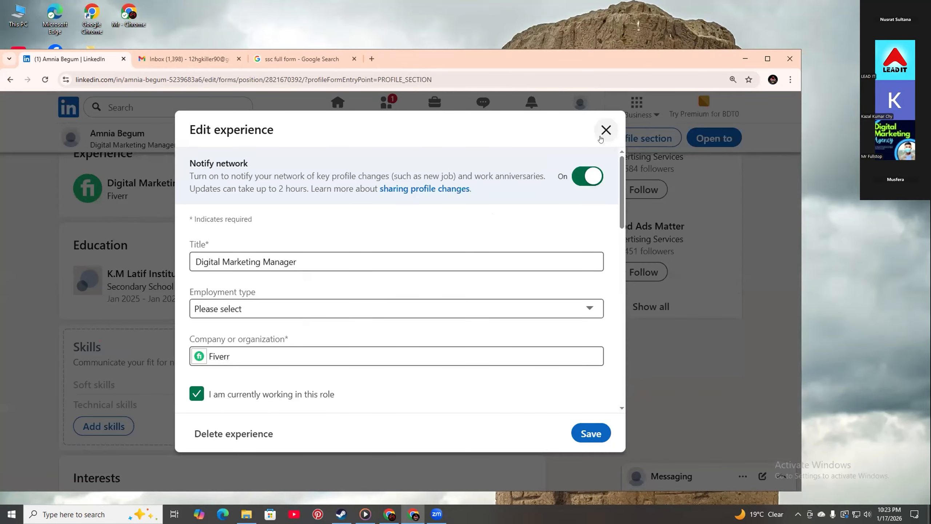
{"action": "key", "text": "Escape"}
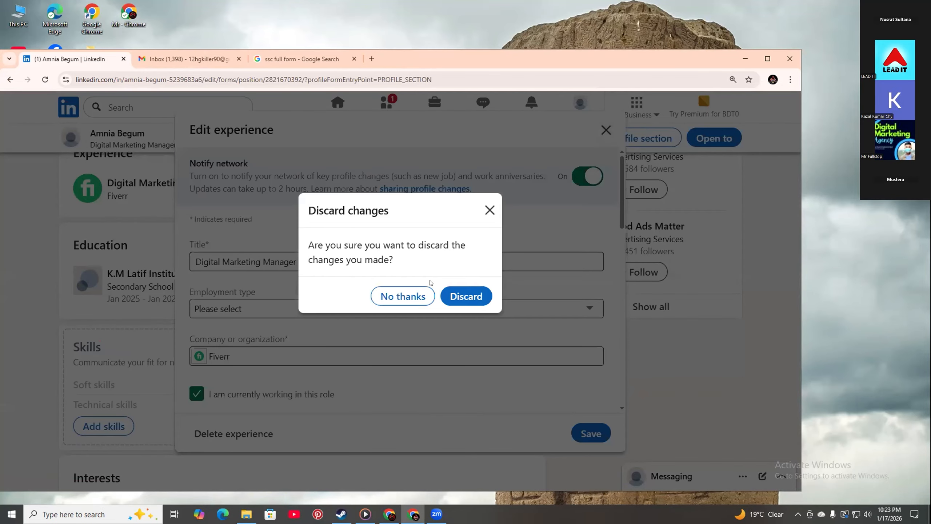
{"action": "left_click", "coordinate": [415, 298]}
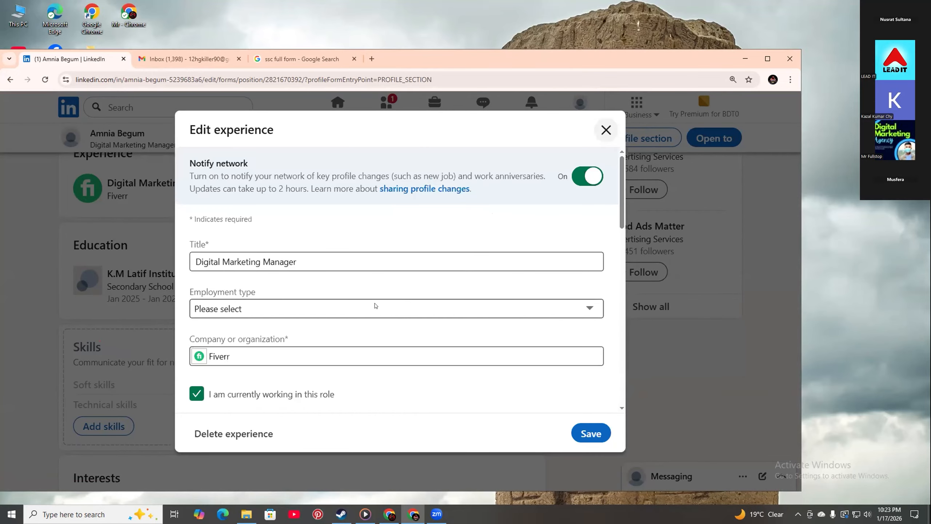
{"action": "left_click", "coordinate": [606, 130]}
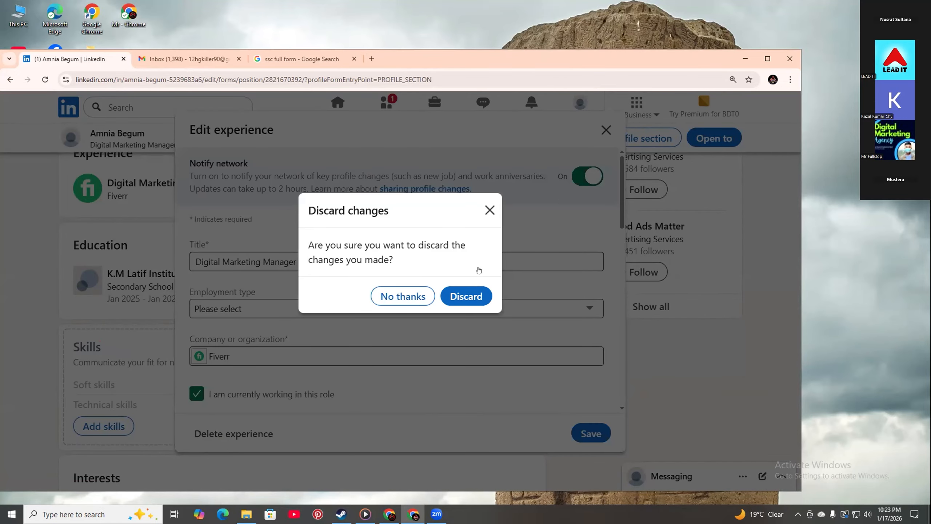
{"action": "left_click", "coordinate": [461, 294]}
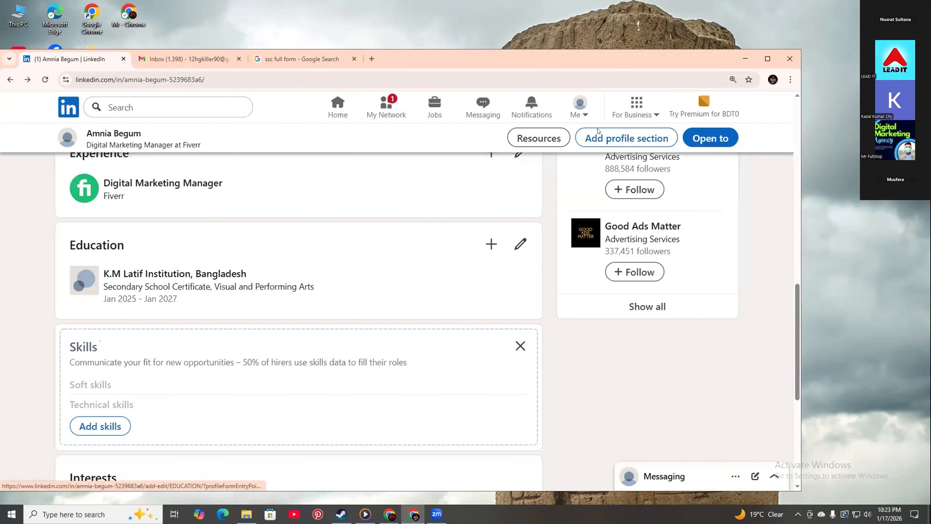
{"action": "left_click", "coordinate": [626, 137]}
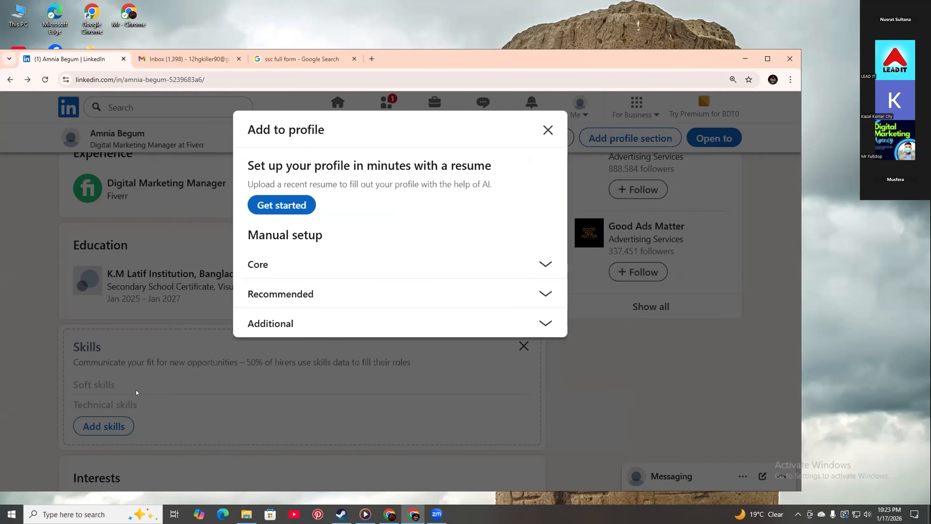
{"action": "left_click", "coordinate": [541, 131]}
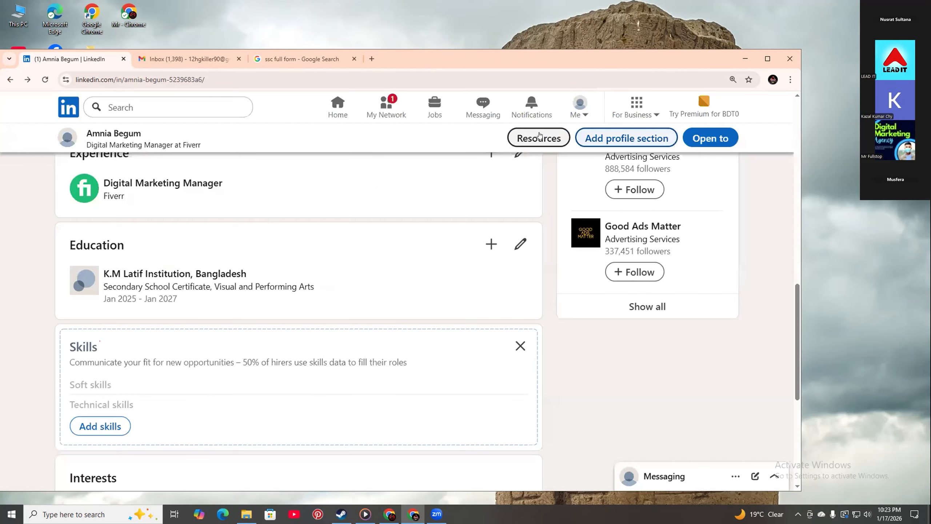
Step: Add the skill "Digital Marketing", link it to the Digital Marketing Manager at Fiverr experience, and save it
{"action": "left_click", "coordinate": [100, 425]}
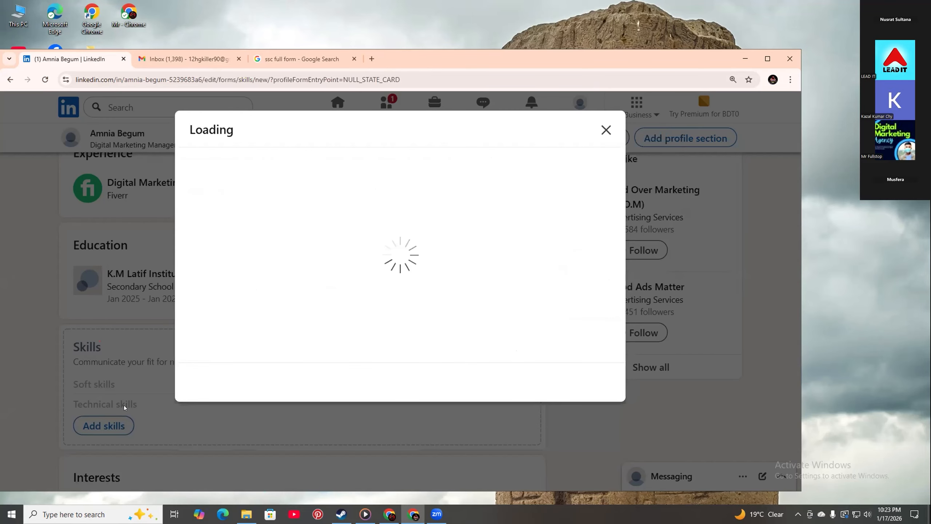
{"action": "left_click", "coordinate": [285, 200]}
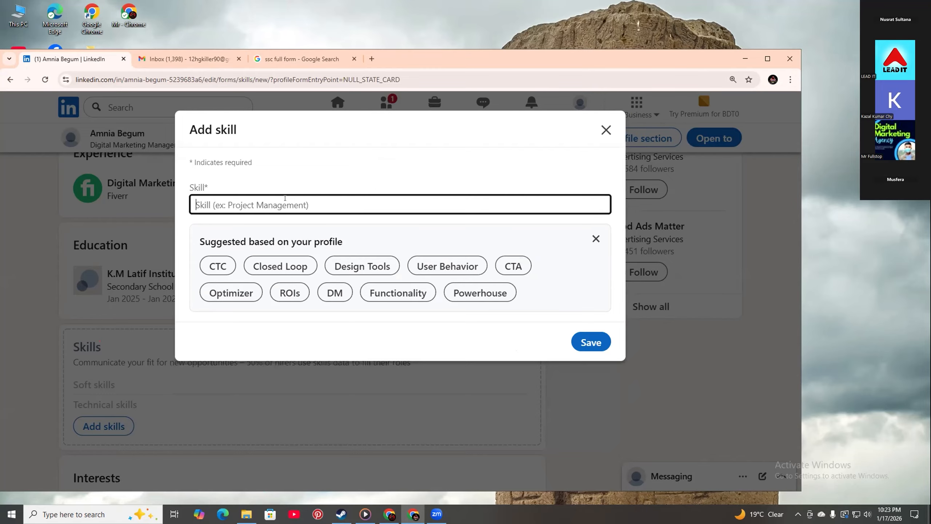
{"action": "type", "text": "Digital"}
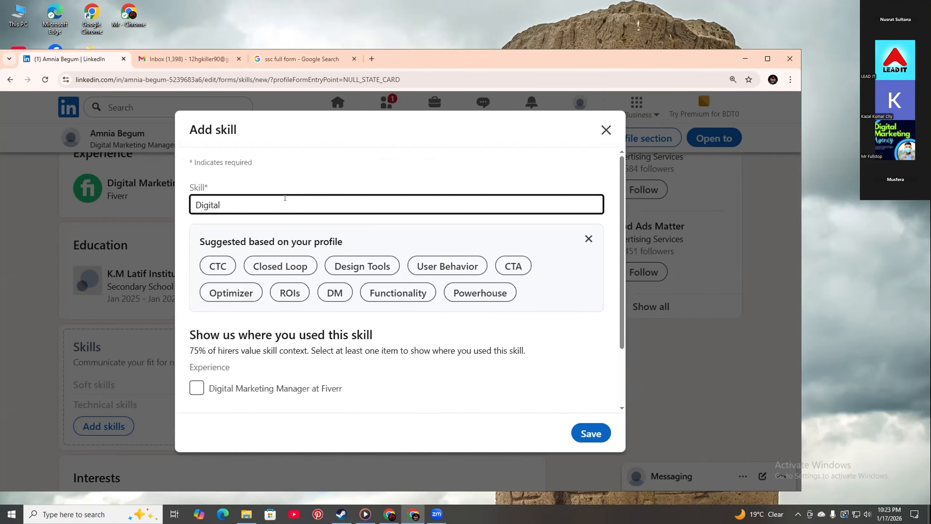
{"action": "type", "text": " Marketi"}
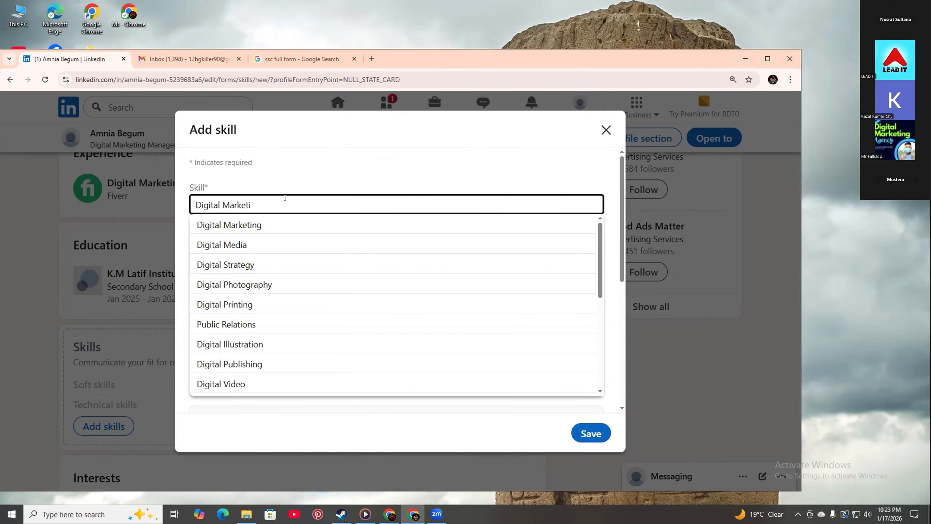
{"action": "left_click", "coordinate": [245, 224]}
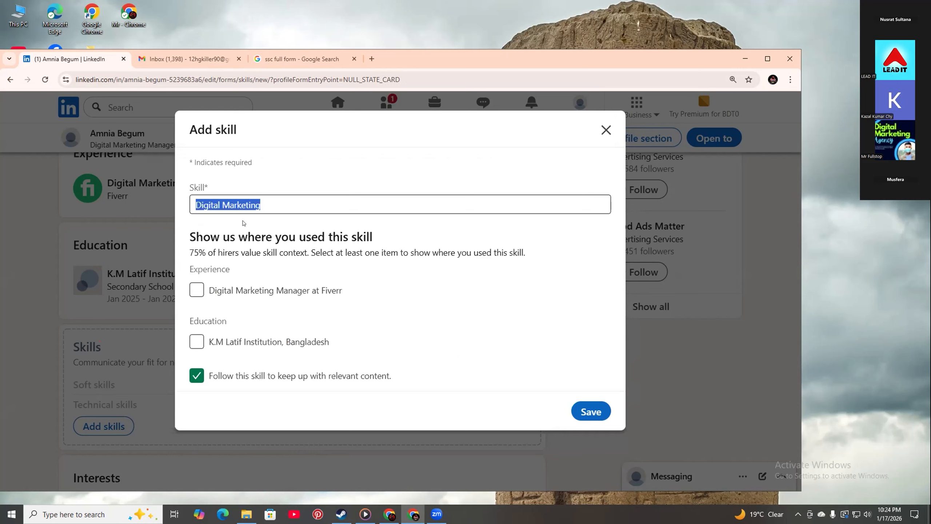
{"action": "left_click", "coordinate": [197, 290]}
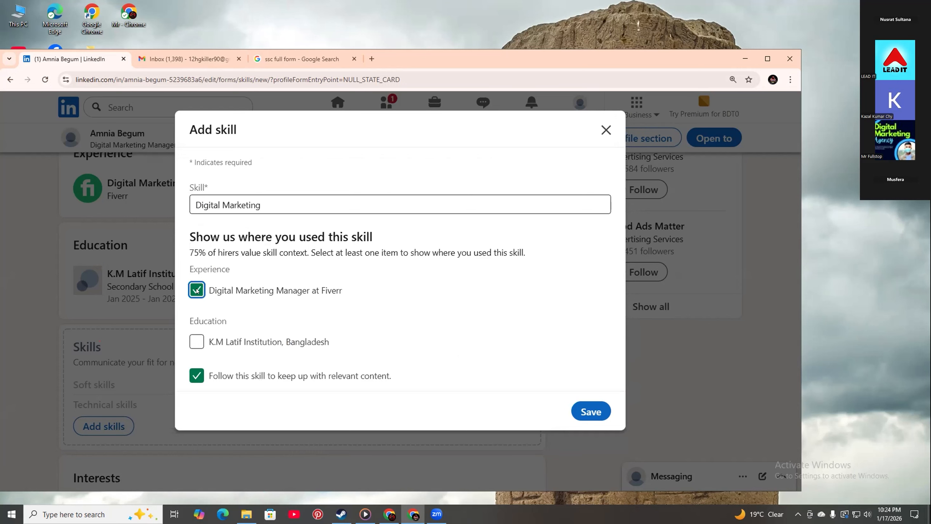
{"action": "left_click", "coordinate": [600, 410]}
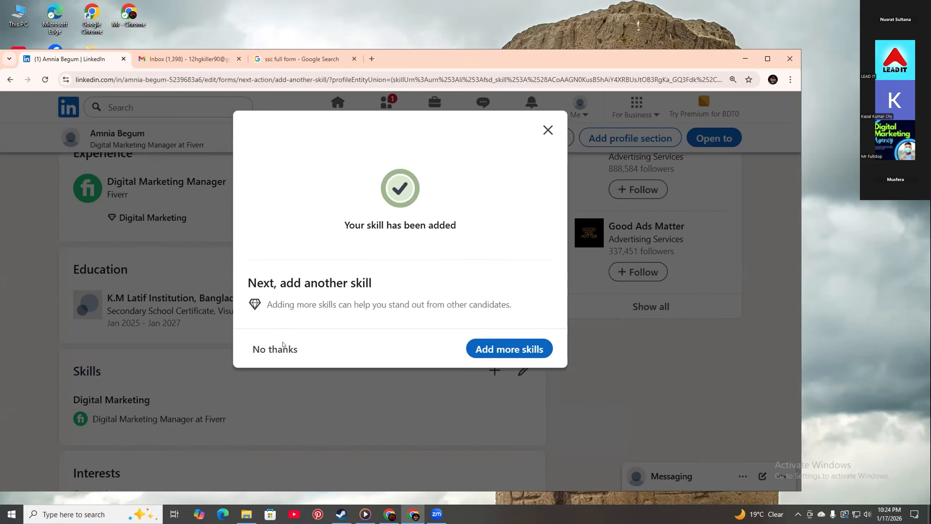
Step: Add and save another skill, "Social Media Marketing", associated with the Digital Marketing Manager at Fiverr experience
{"action": "left_click", "coordinate": [480, 349]}
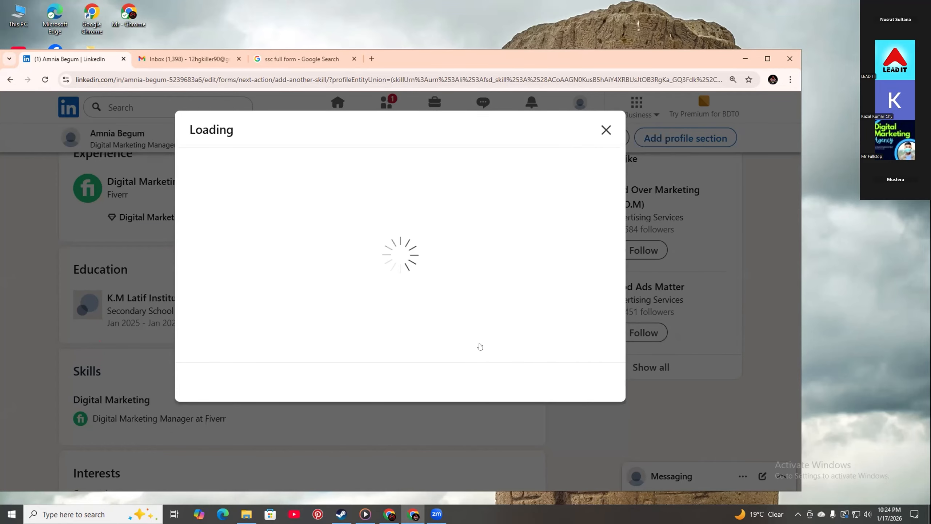
{"action": "left_click", "coordinate": [270, 205]}
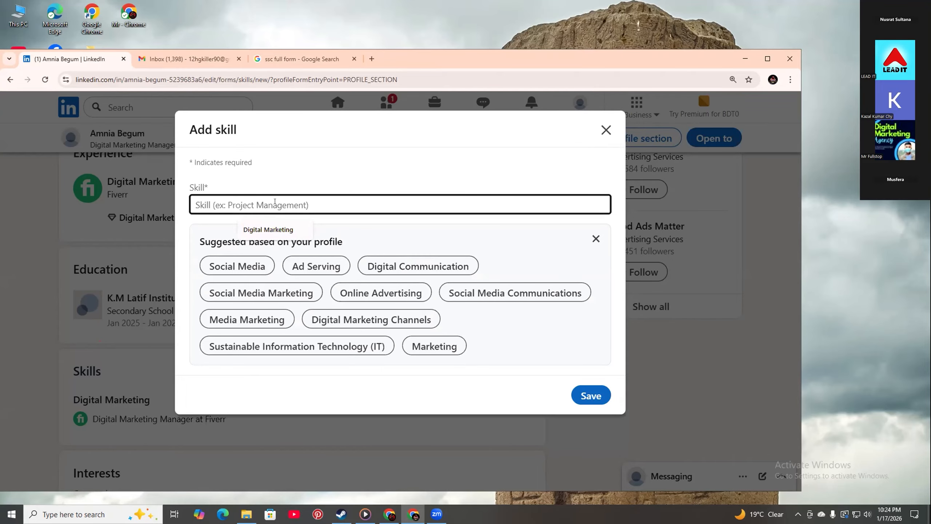
{"action": "type", "text": "Social"}
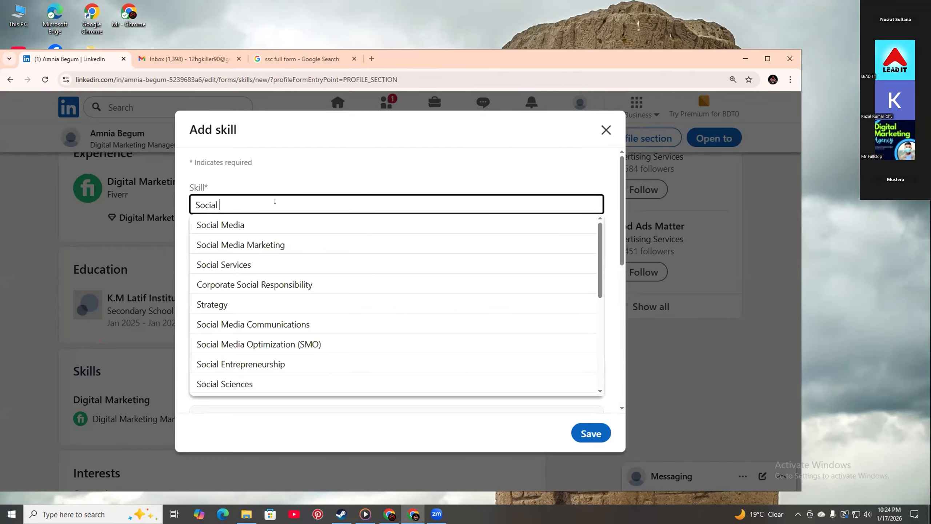
{"action": "left_click", "coordinate": [242, 245]}
{"action": "left_click", "coordinate": [305, 290]}
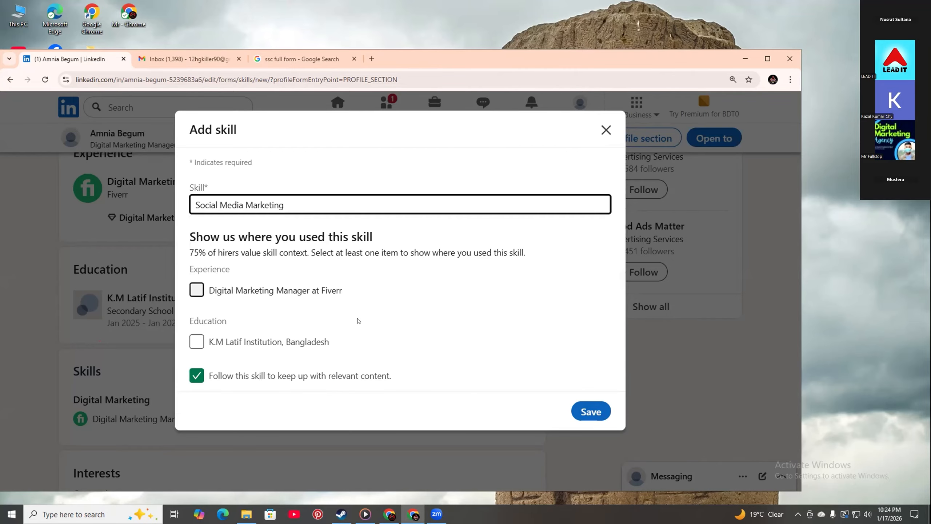
{"action": "left_click", "coordinate": [592, 410]}
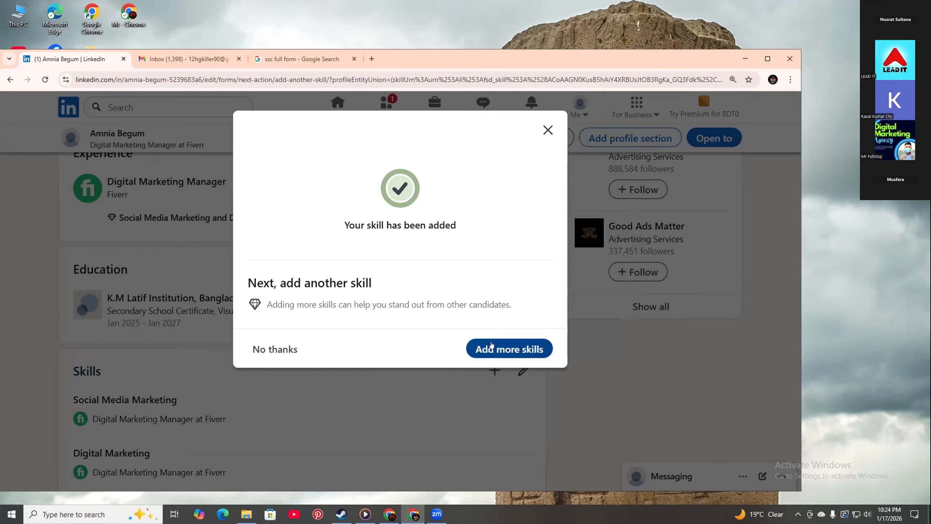
Step: Add the skill "Social Media Management", link it to the Digital Marketing Manager at Fiverr experience, and save it
{"action": "left_click", "coordinate": [510, 349]}
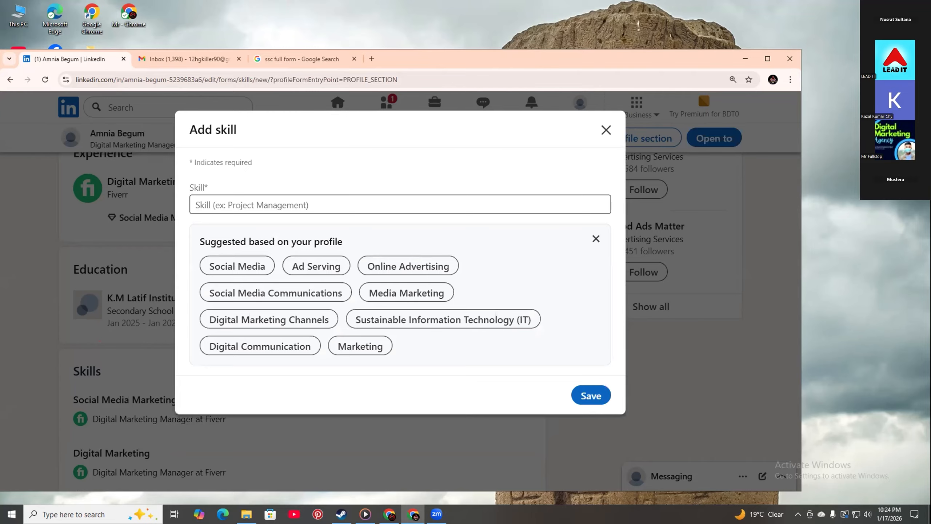
{"action": "left_click", "coordinate": [329, 206]}
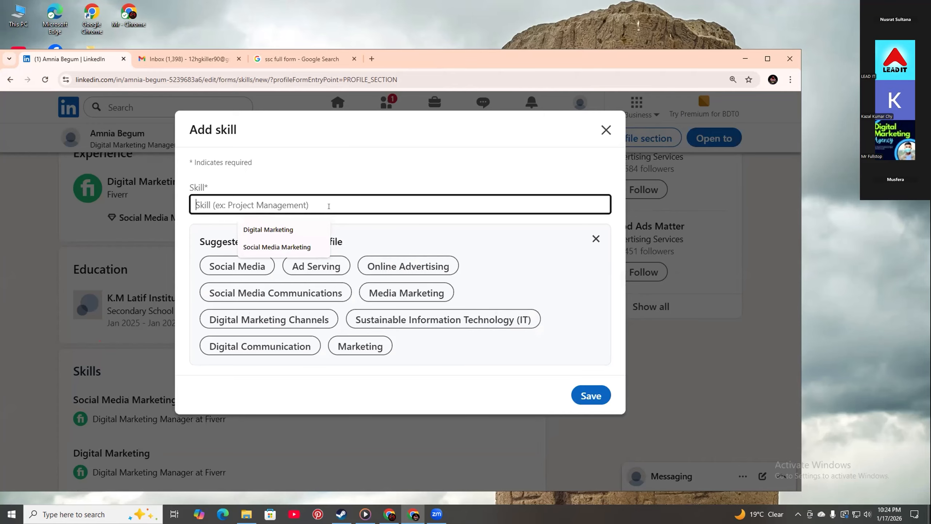
{"action": "type", "text": "social media manage"}
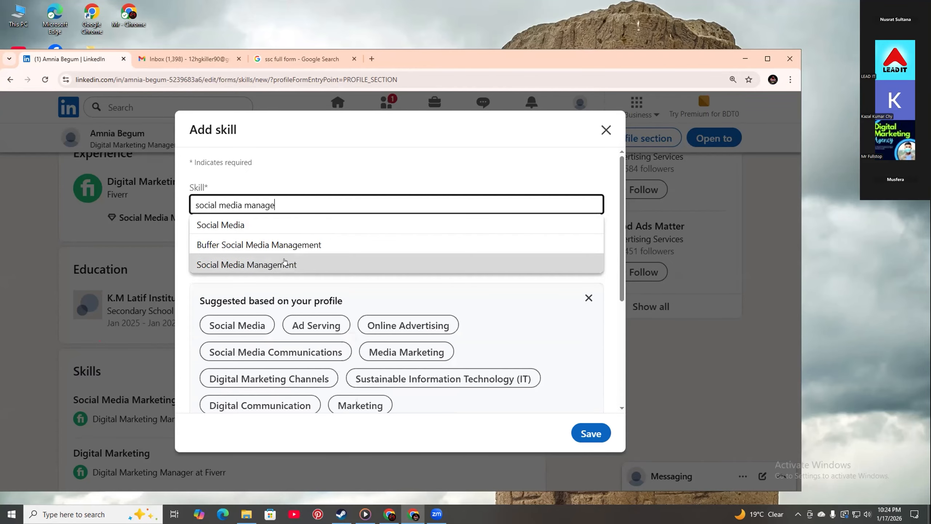
{"action": "left_click", "coordinate": [274, 240]}
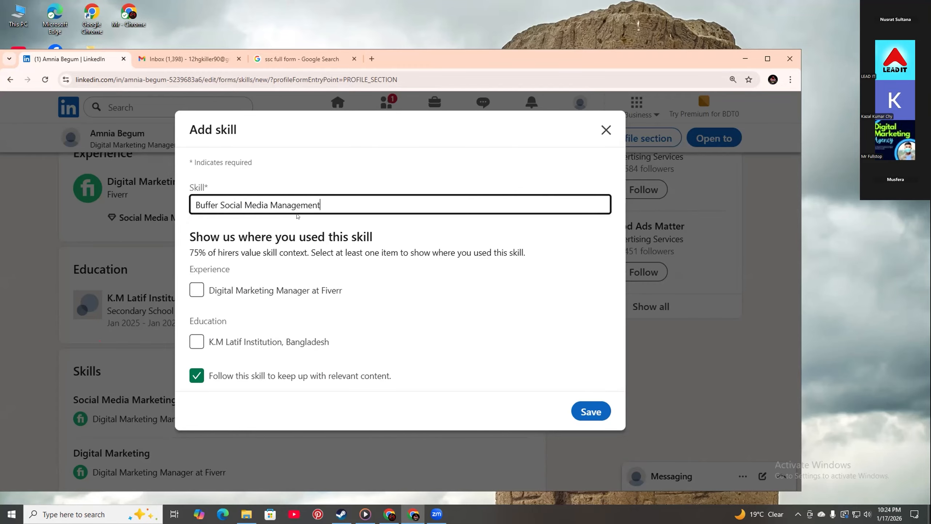
{"action": "double_click", "coordinate": [188, 199]}
{"action": "key", "text": "BackSpace"}
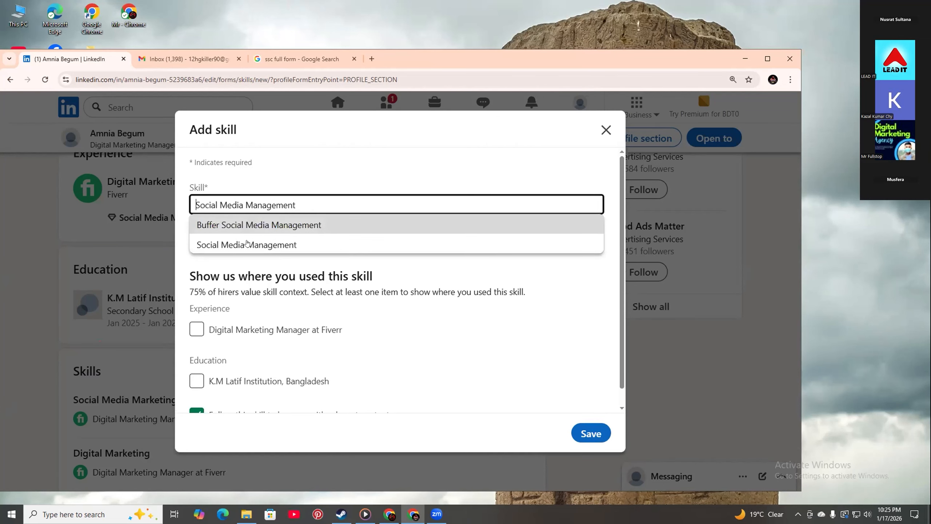
{"action": "left_click", "coordinate": [229, 239]}
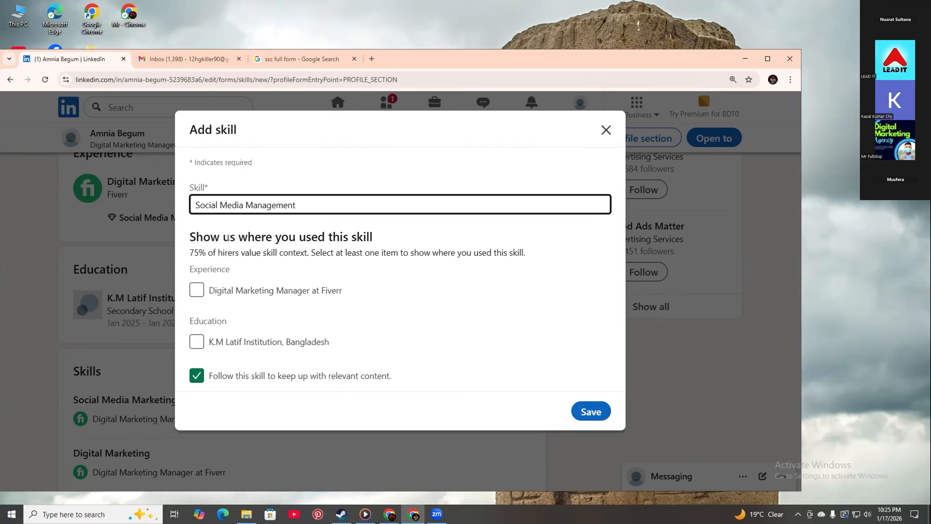
{"action": "left_click", "coordinate": [190, 291]}
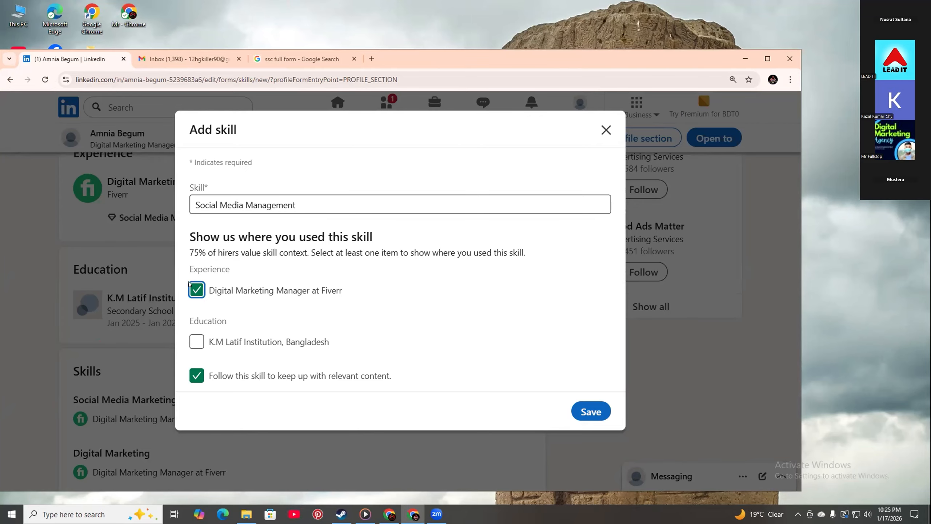
{"action": "left_click", "coordinate": [586, 408]}
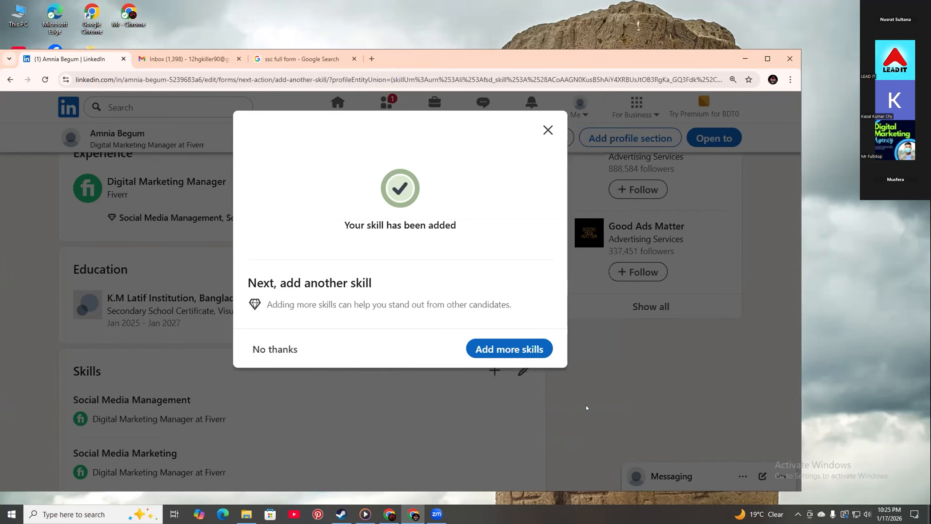
Step: Add and save the skill "Lead Generation", associated with the Digital Marketing Manager at Fiverr experience
{"action": "left_click", "coordinate": [523, 348]}
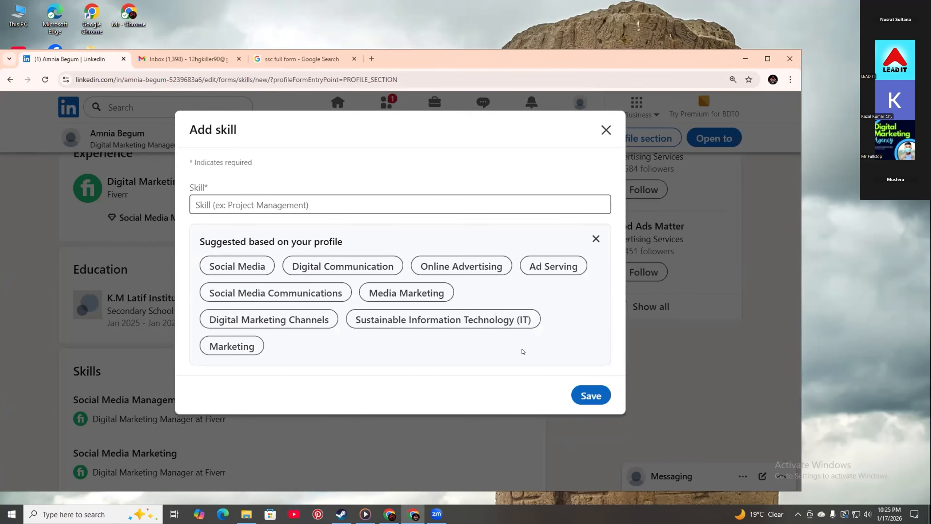
{"action": "left_click", "coordinate": [284, 201]}
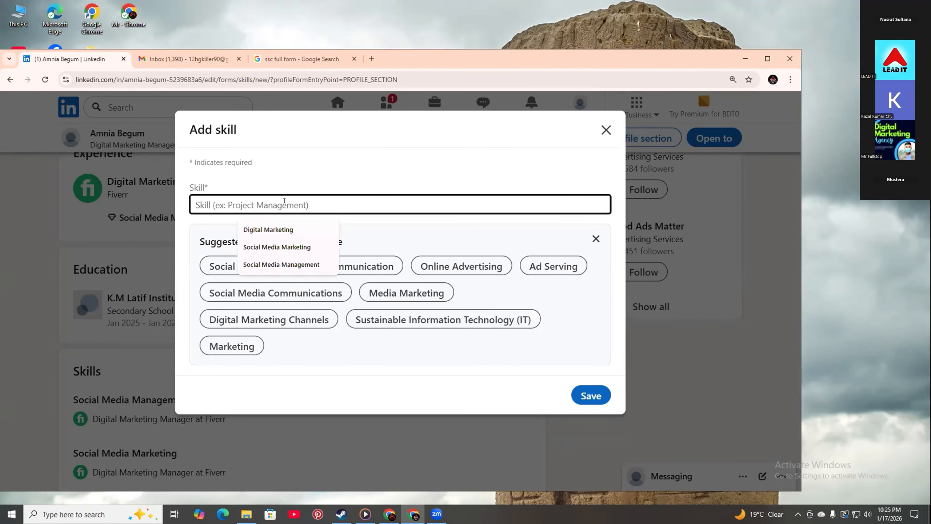
{"action": "type", "text": "Lead Gee"}
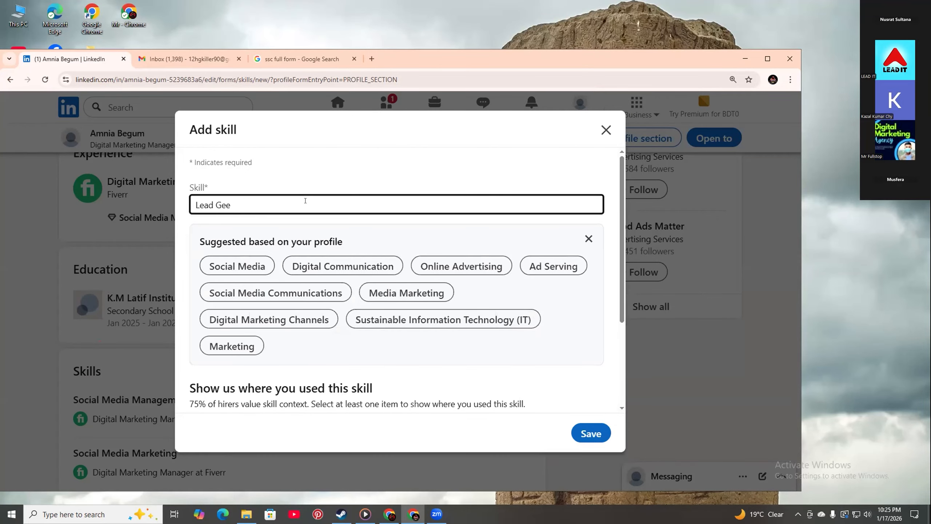
{"action": "key", "text": "BackSpace"}
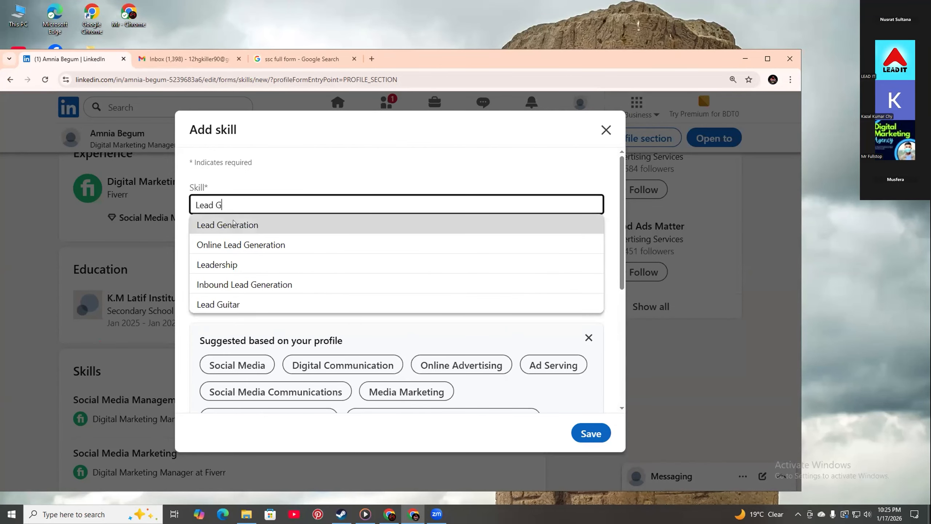
{"action": "left_click", "coordinate": [233, 224]}
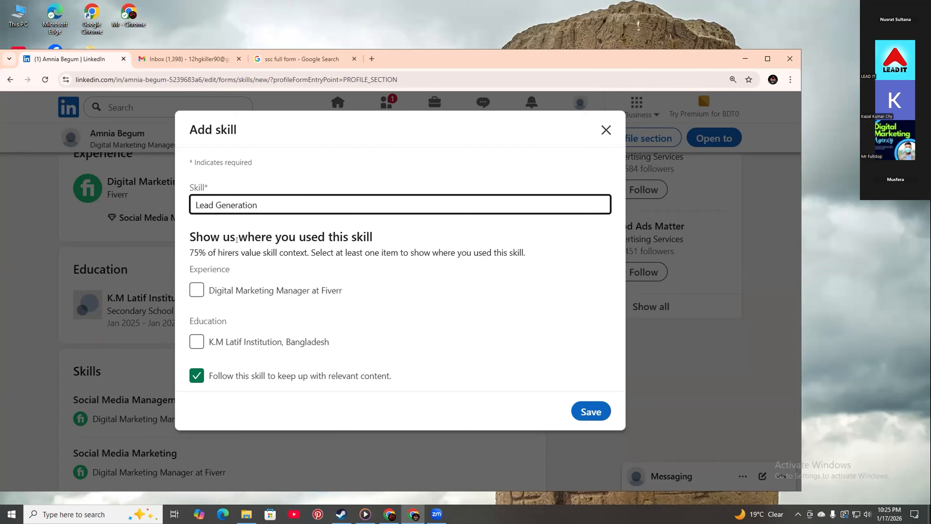
{"action": "left_click", "coordinate": [202, 290]}
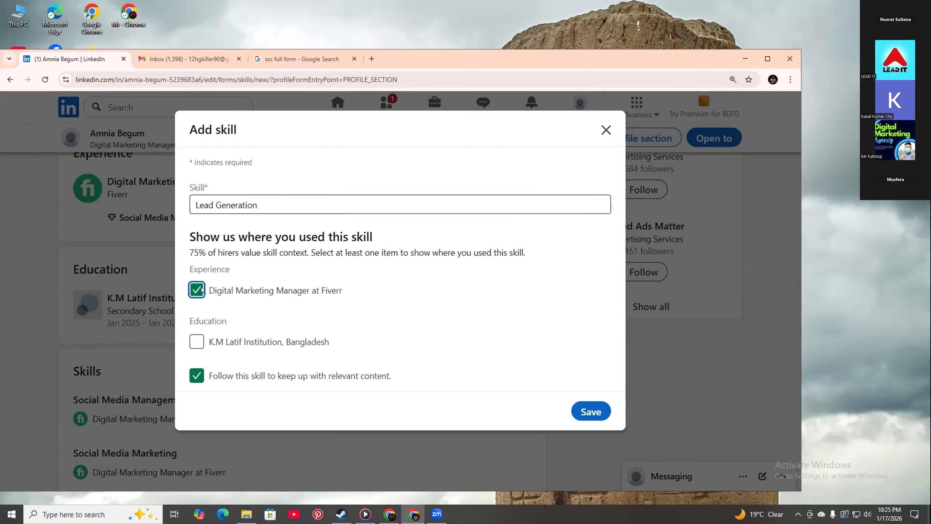
{"action": "left_click", "coordinate": [593, 413]}
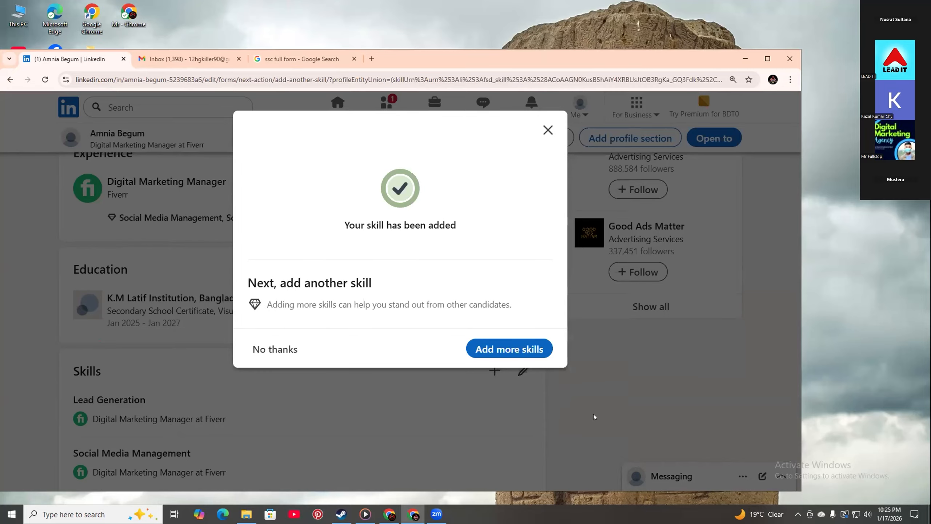
Step: Add and save the skill "Advertising", associated with the Digital Marketing Manager at Fiverr experience
{"action": "left_click", "coordinate": [498, 348]}
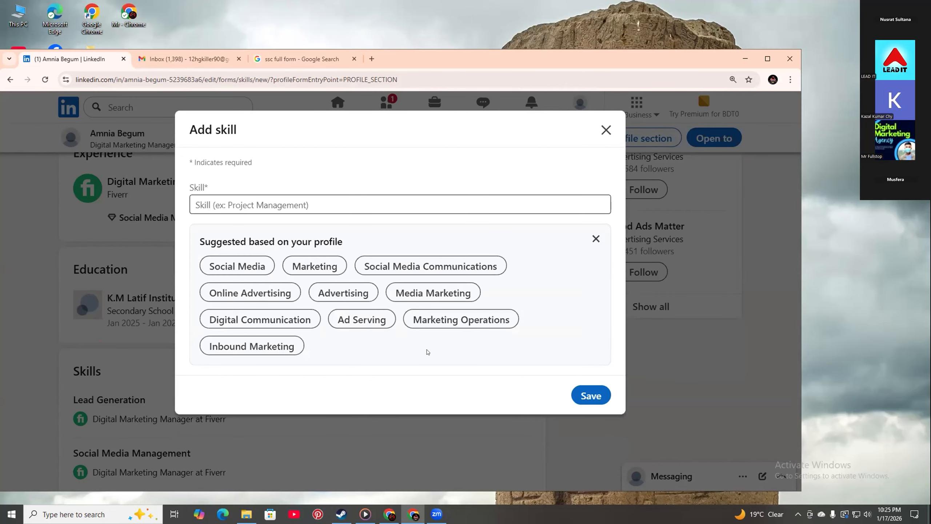
{"action": "left_click", "coordinate": [255, 199]}
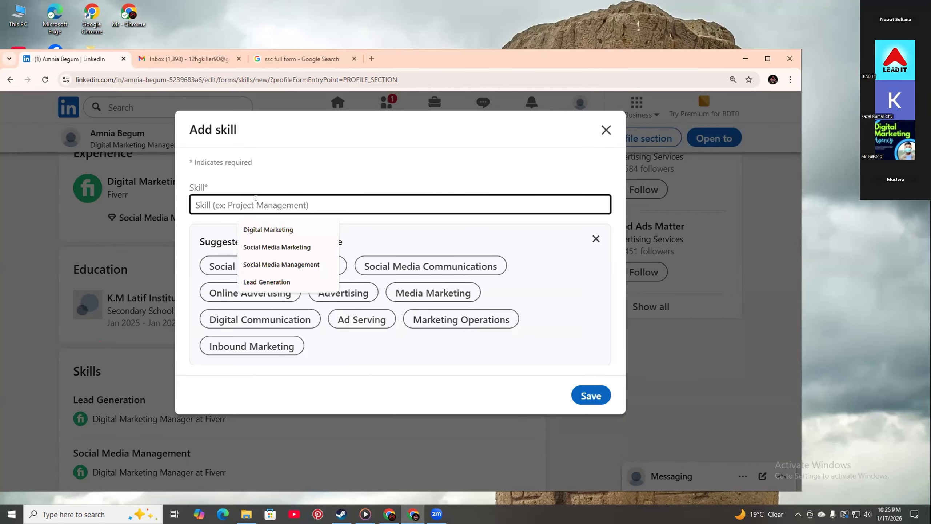
{"action": "type", "text": "adver"}
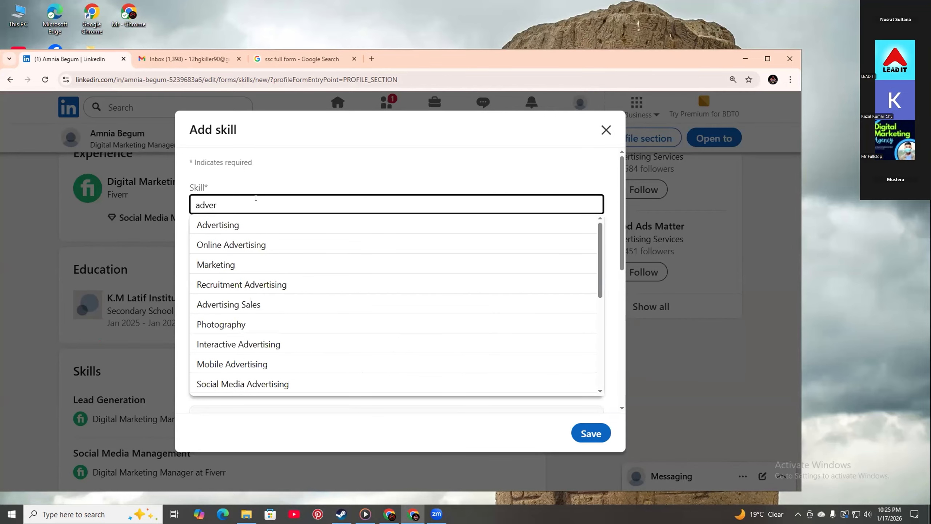
{"action": "left_click", "coordinate": [233, 226]}
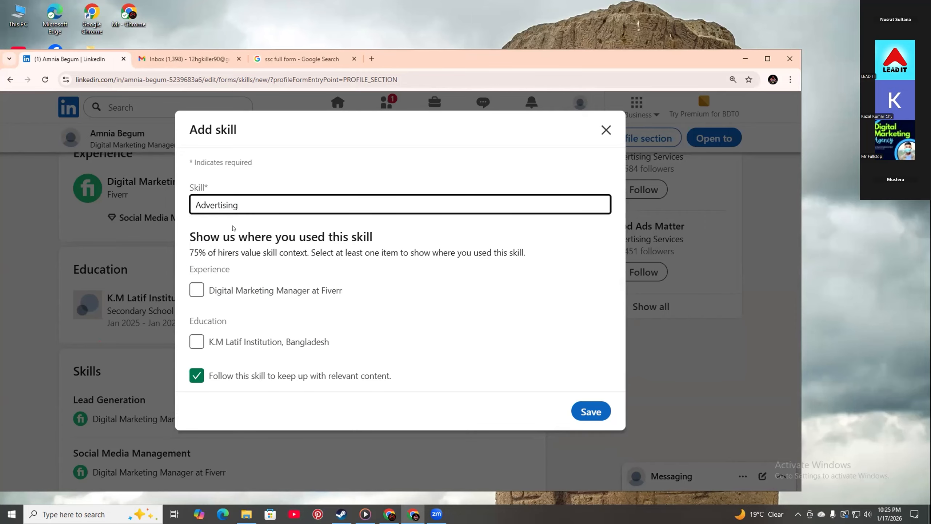
{"action": "left_click", "coordinate": [191, 301]}
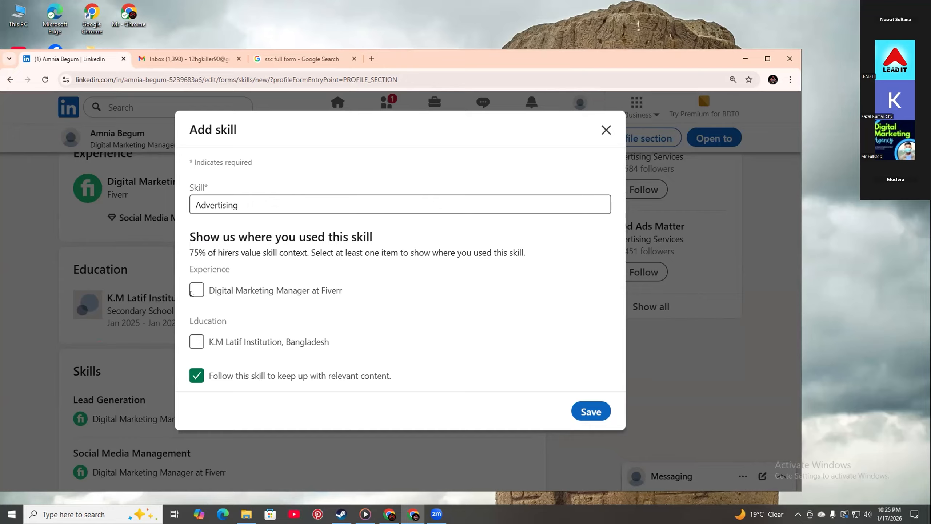
{"action": "left_click", "coordinate": [191, 293]}
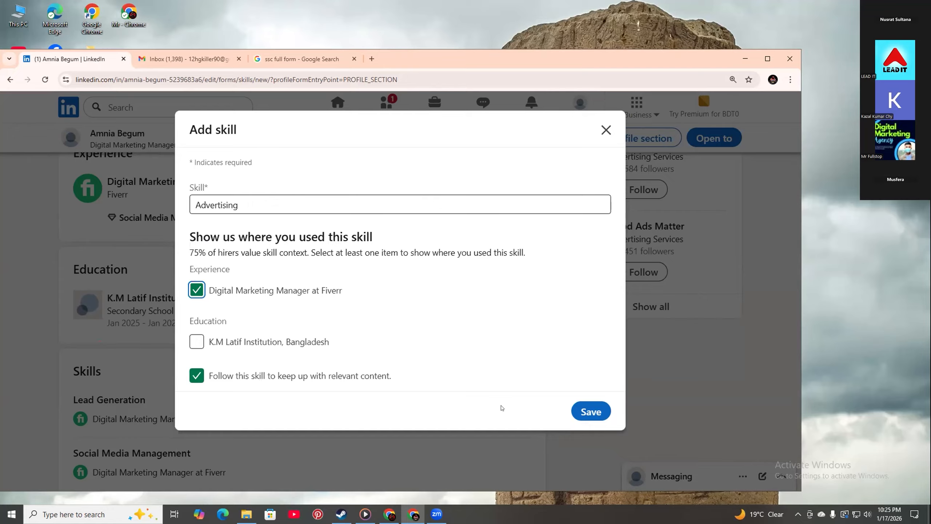
{"action": "left_click", "coordinate": [588, 408]}
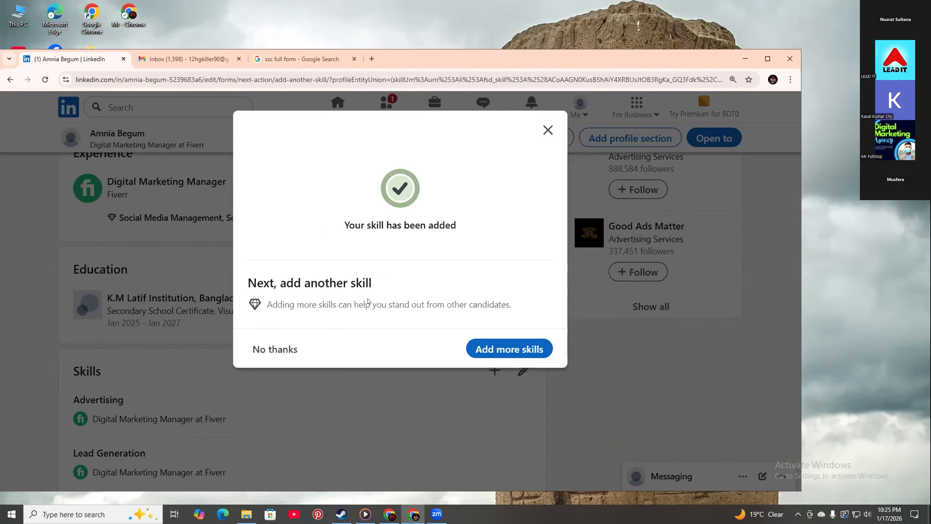
Step: Add and save the skill "Consulting", associated with the Digital Marketing Manager at Fiverr experience
{"action": "left_click", "coordinate": [486, 341]}
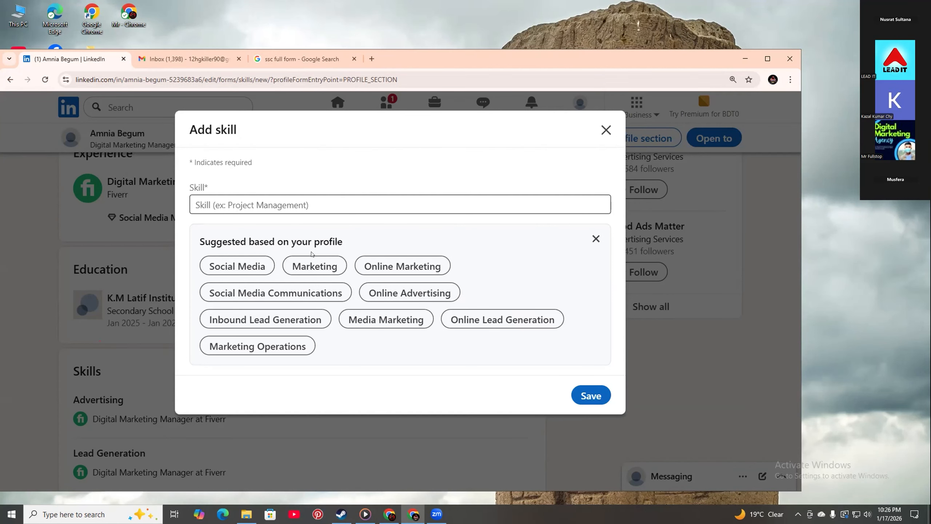
{"action": "left_click", "coordinate": [290, 204]}
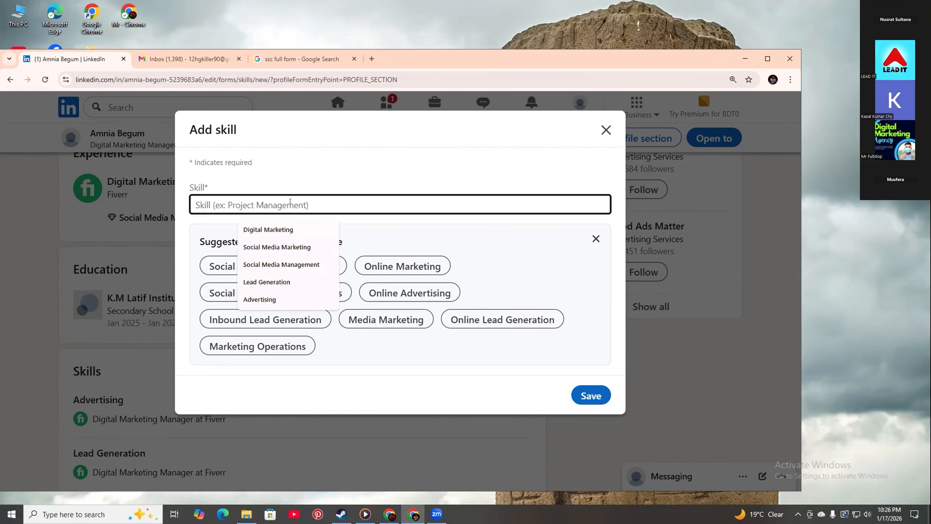
{"action": "type", "text": "Consu"}
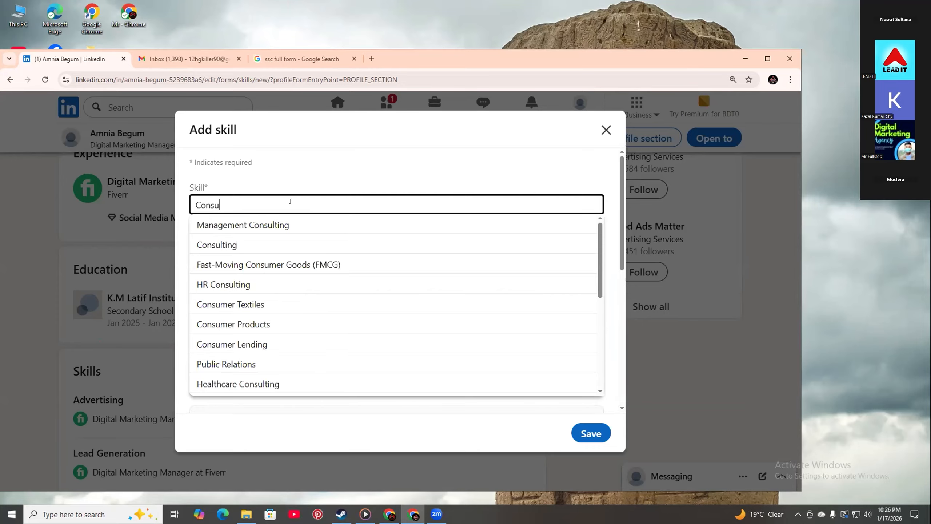
{"action": "left_click", "coordinate": [215, 244]}
{"action": "left_click", "coordinate": [197, 290]}
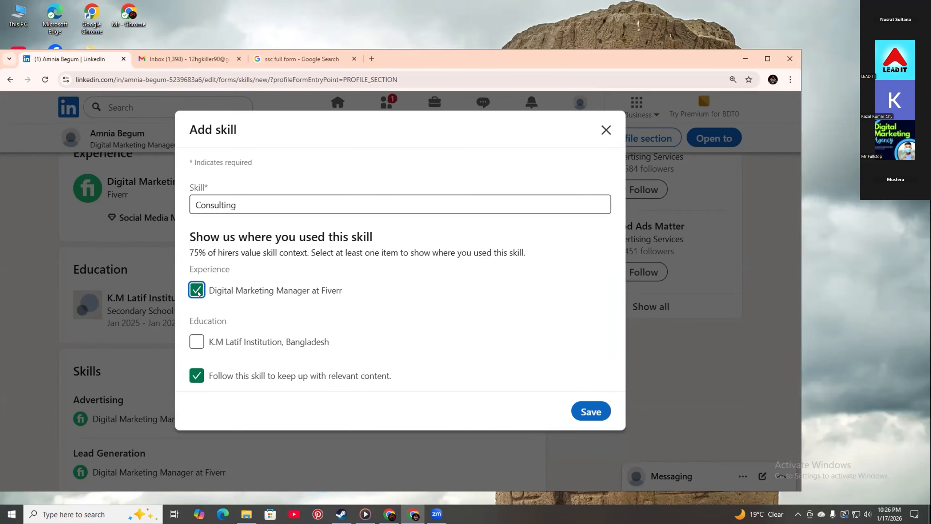
{"action": "left_click", "coordinate": [587, 411]}
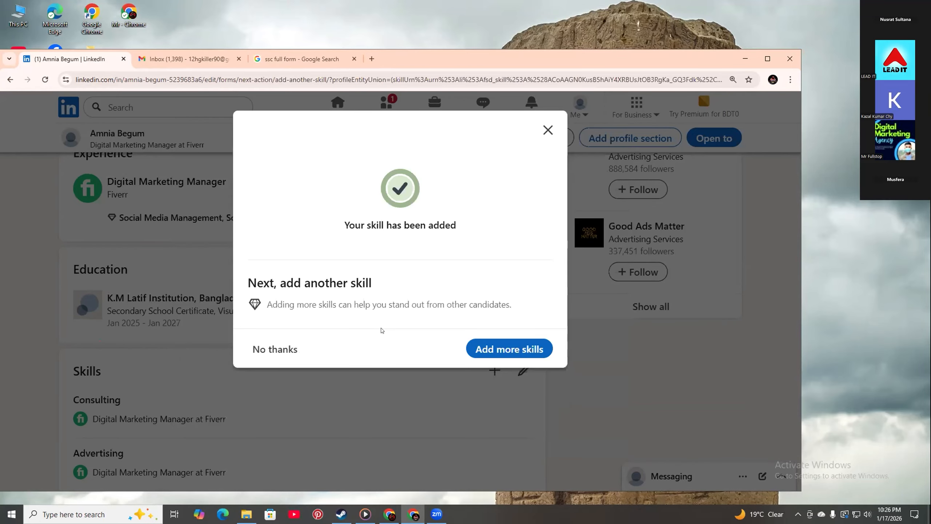
Step: Add and save the skill "Digital Media", associated with the Digital Marketing Manager at Fiverr experience
{"action": "left_click", "coordinate": [508, 345]}
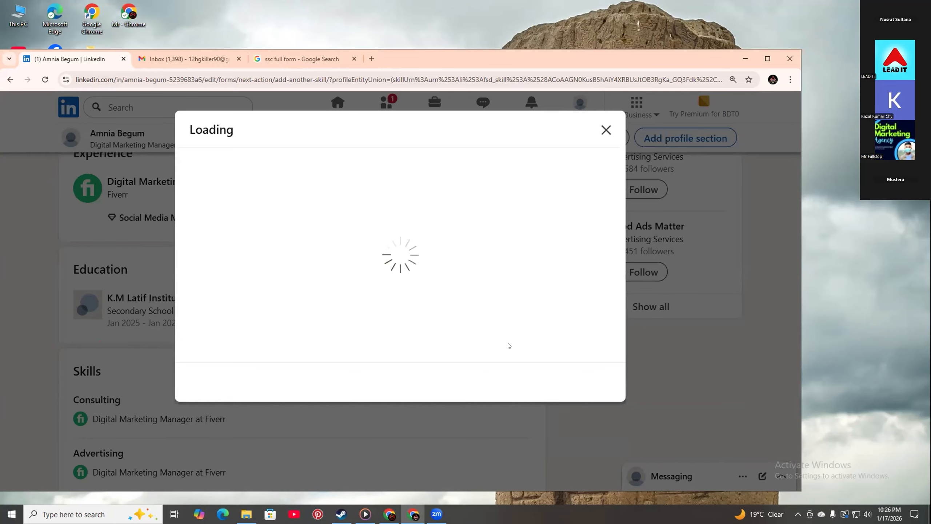
{"action": "left_click", "coordinate": [298, 200]}
{"action": "type", "text": "D"}
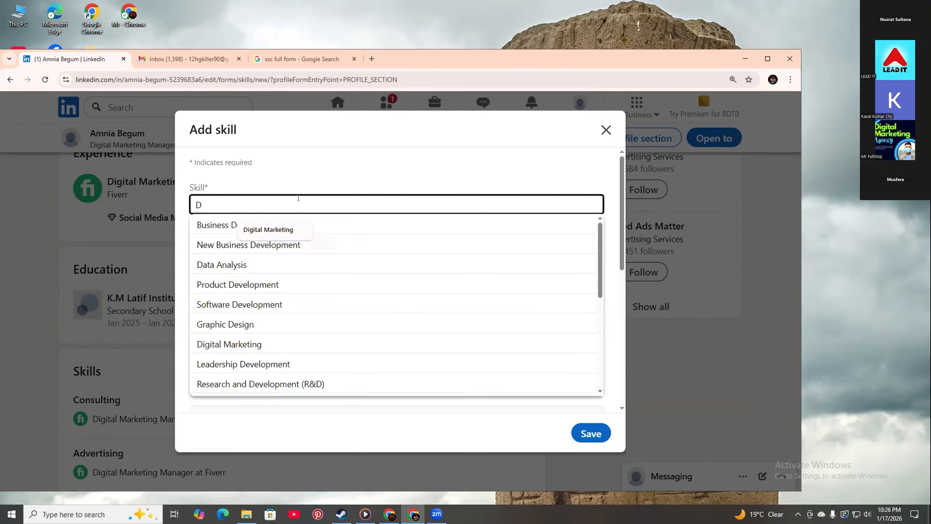
{"action": "type", "text": "igital Me"}
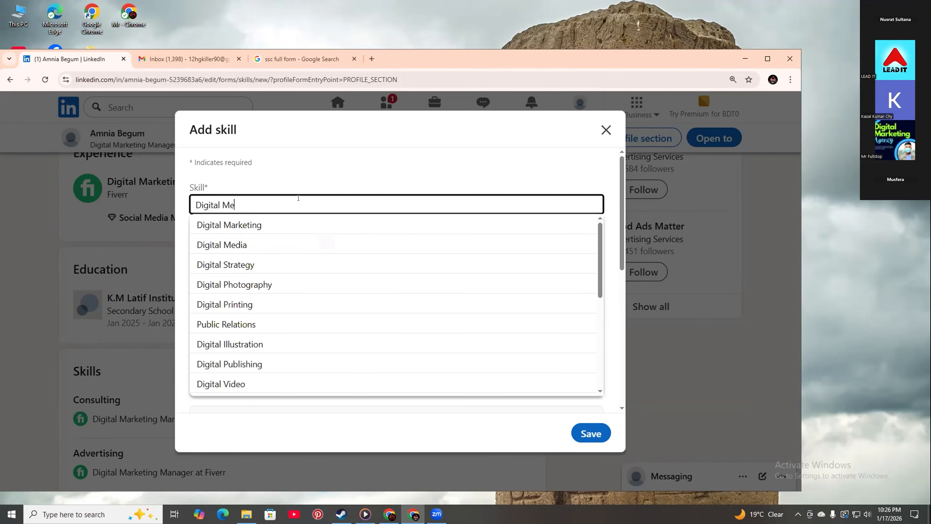
{"action": "type", "text": "dia"}
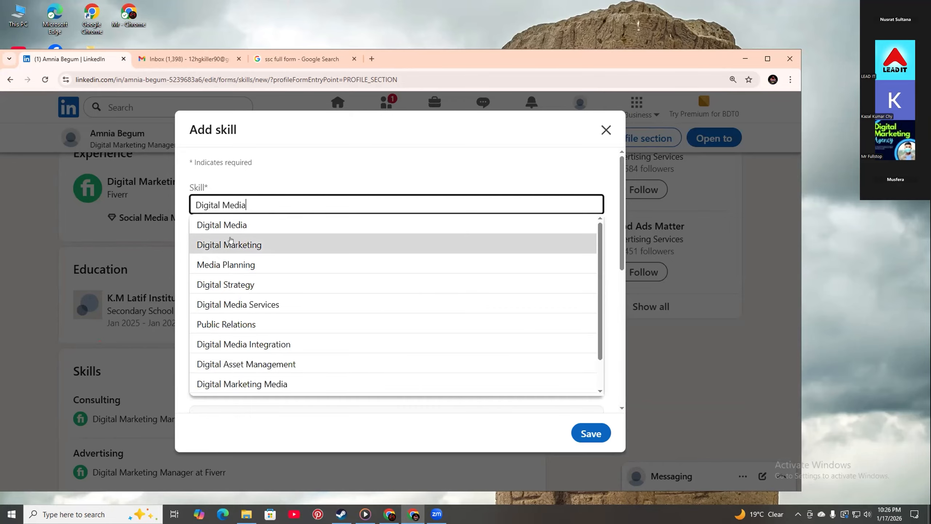
{"action": "left_click", "coordinate": [227, 229]}
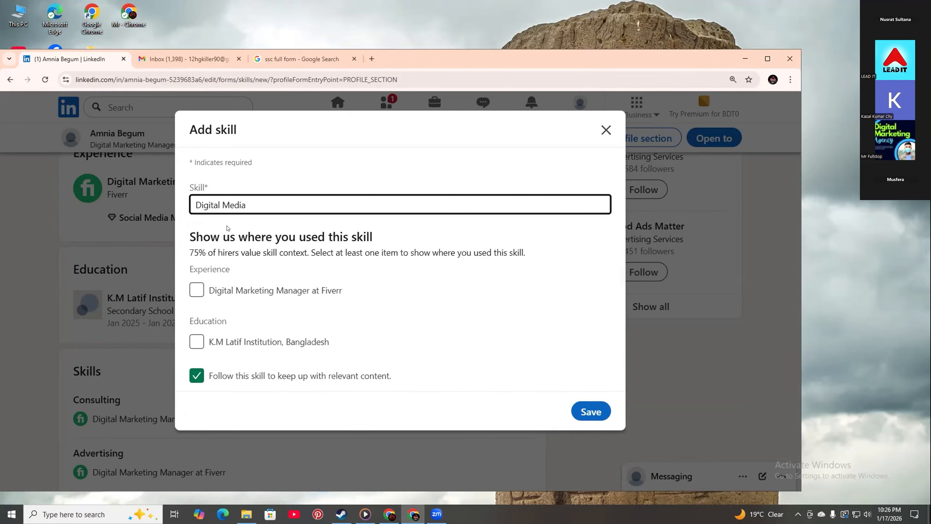
{"action": "left_click", "coordinate": [198, 291]}
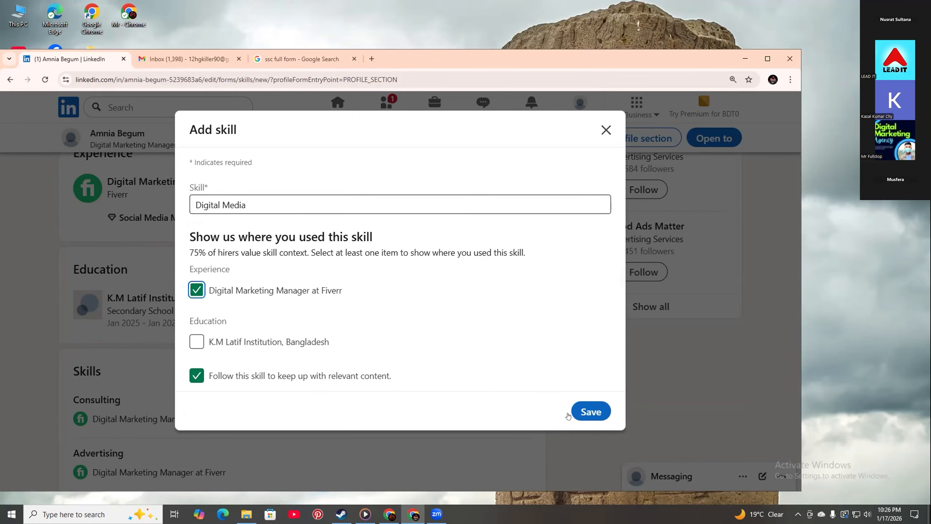
{"action": "left_click", "coordinate": [583, 410]}
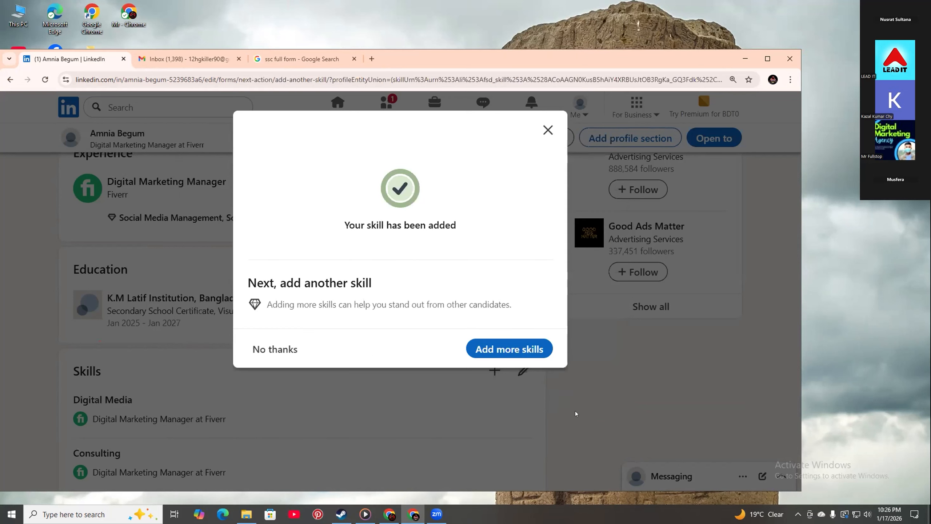
Step: Add and save the skill "Marketing Strategy", associated with the Digital Marketing Manager at Fiverr experience
{"action": "left_click", "coordinate": [489, 351]}
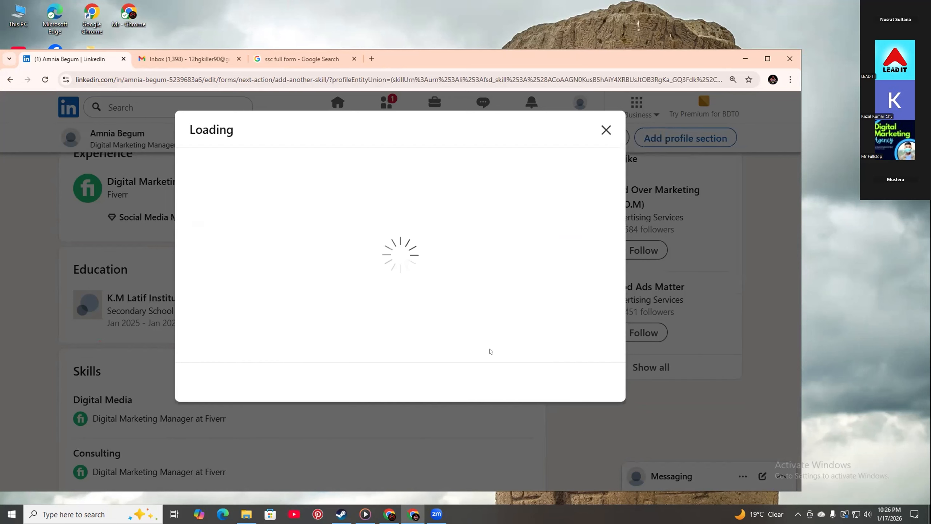
{"action": "left_click", "coordinate": [266, 201]}
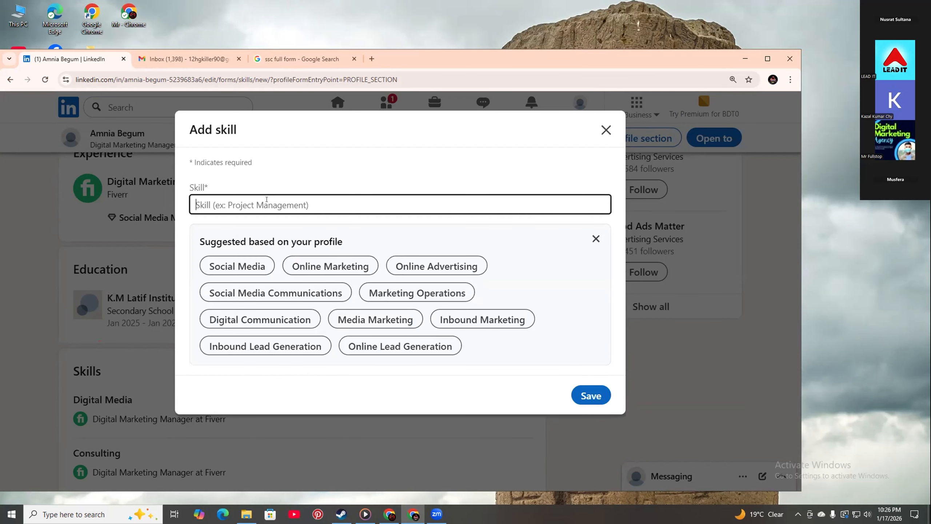
{"action": "type", "text": "ma"}
{"action": "key", "text": "BackSpace"}
{"action": "key", "text": "BackSpace"}
{"action": "type", "text": "marketing"}
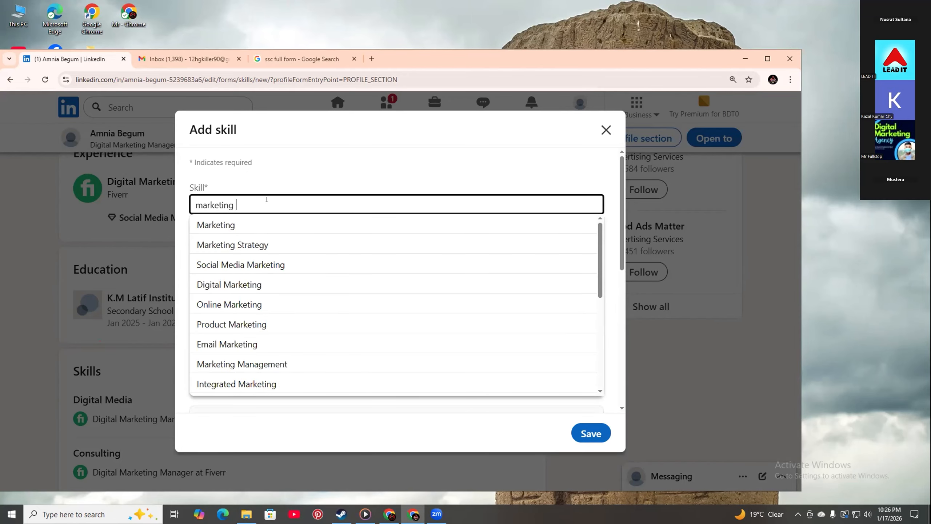
{"action": "left_click", "coordinate": [232, 238]}
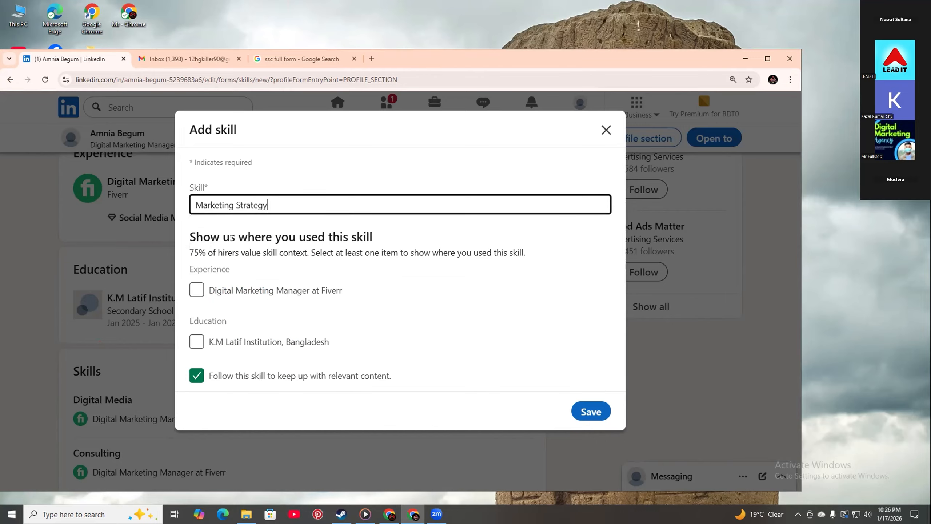
{"action": "left_click", "coordinate": [197, 290]}
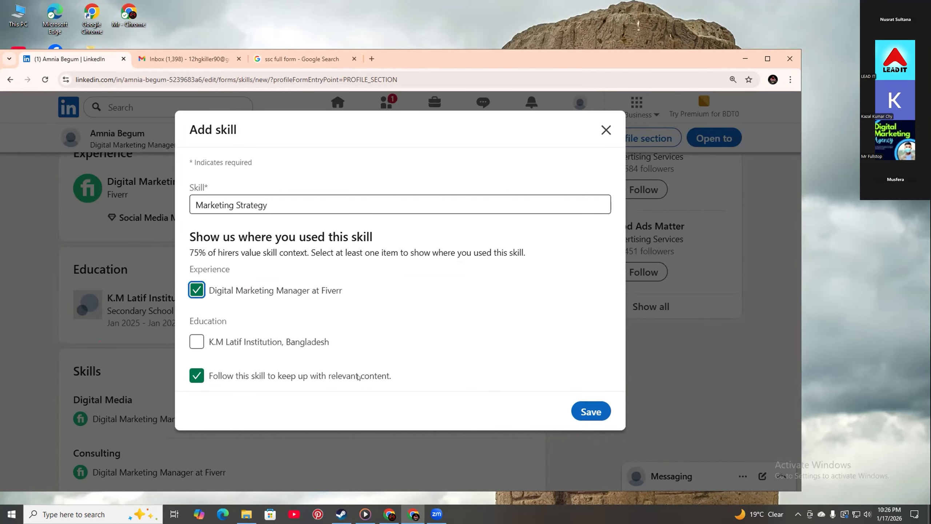
{"action": "left_click", "coordinate": [583, 412]}
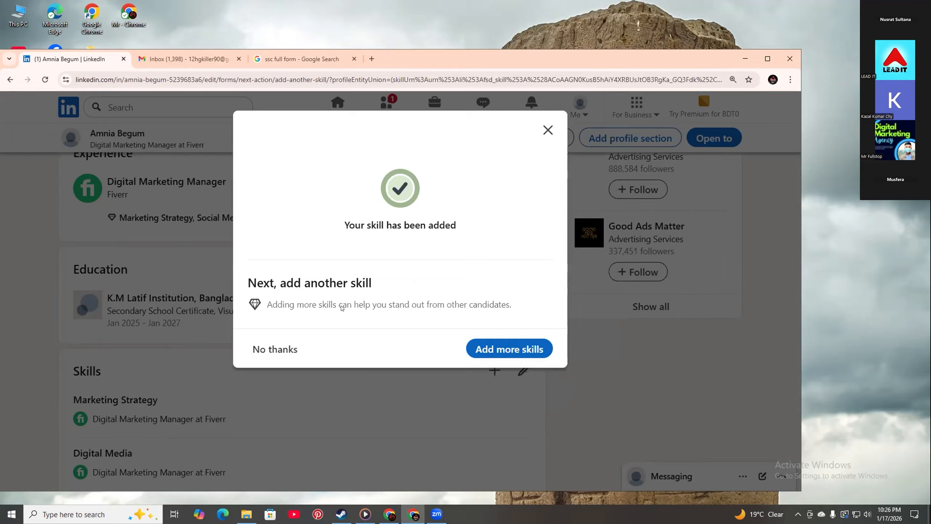
Step: Add and save the skill "Sales Management", associated with the Digital Marketing Manager at Fiverr experience
{"action": "left_click", "coordinate": [482, 350]}
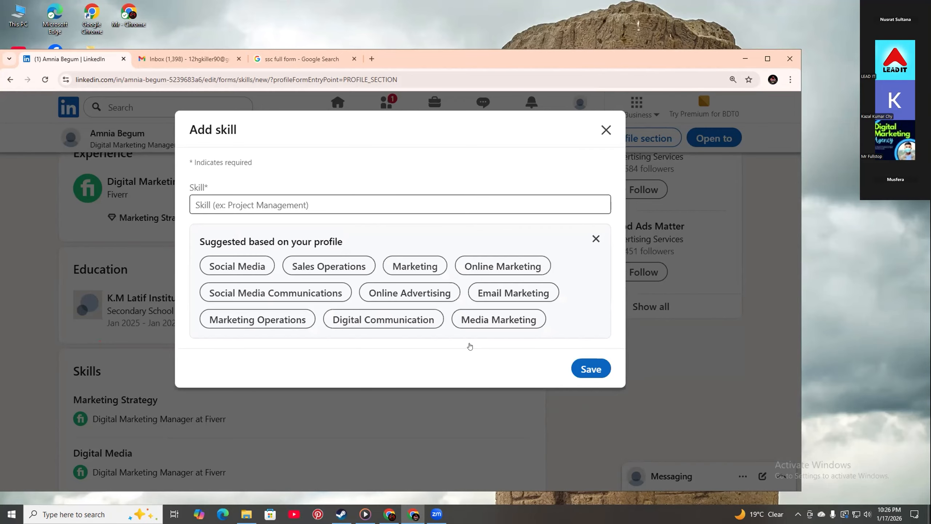
{"action": "left_click", "coordinate": [277, 205]}
{"action": "type", "text": "sales"}
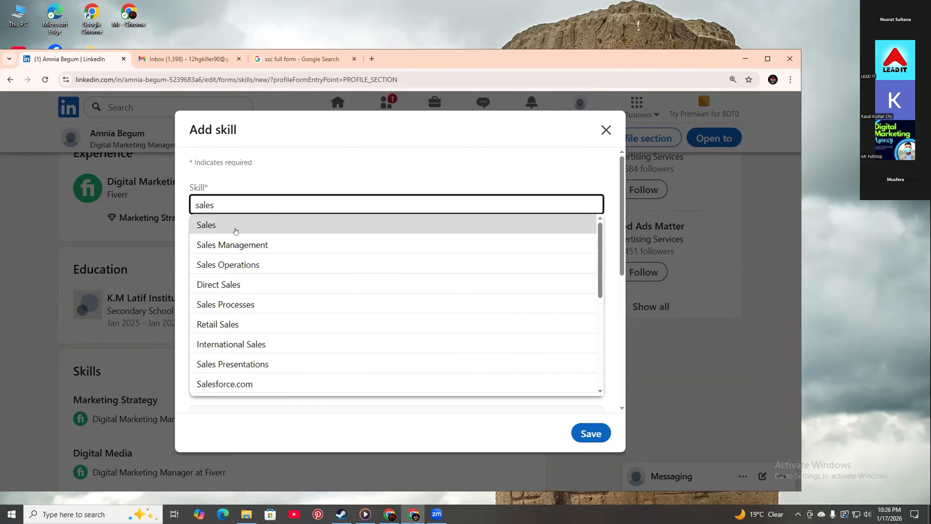
{"action": "left_click", "coordinate": [213, 238]}
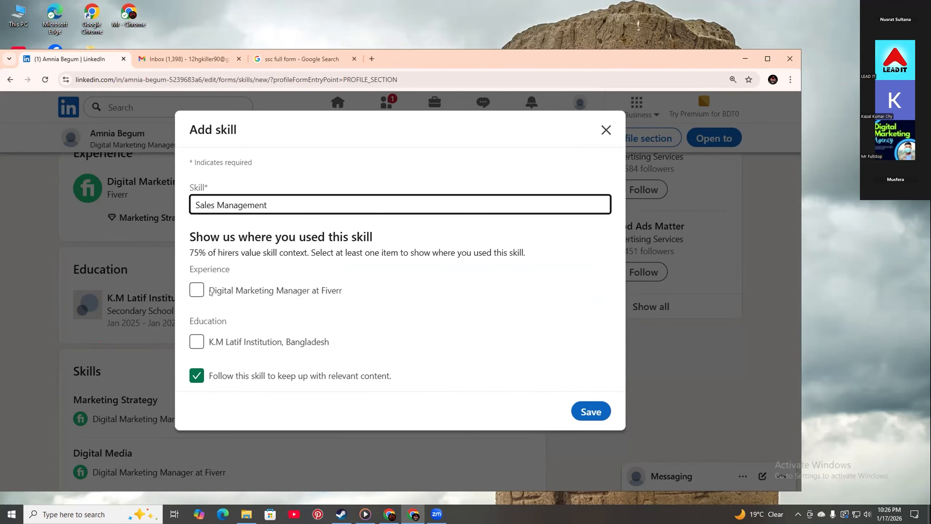
{"action": "left_click", "coordinate": [196, 289]}
{"action": "left_click", "coordinate": [588, 411]}
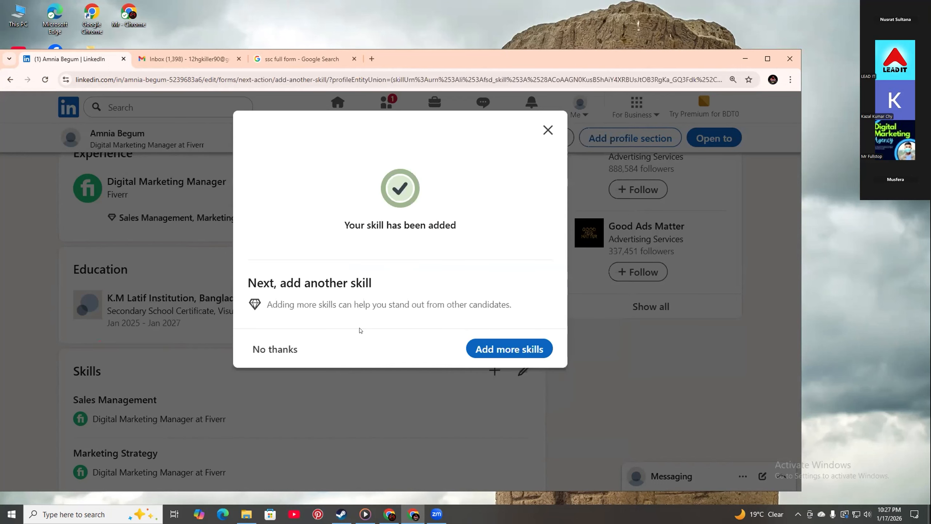
Step: Add and save the skill "E-commerce SEO", associated with the Digital Marketing Manager at Fiverr experience
{"action": "left_click", "coordinate": [481, 346]}
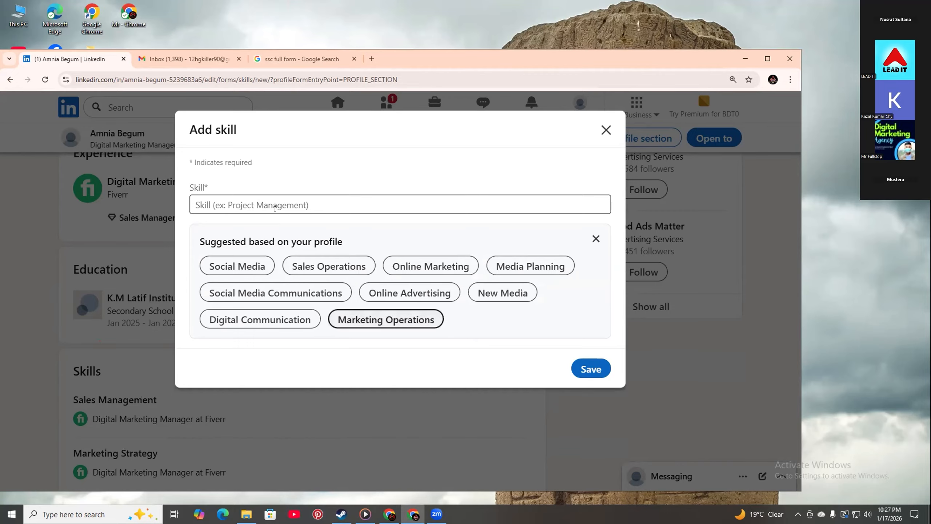
{"action": "left_click", "coordinate": [261, 202]}
{"action": "type", "text": "e"}
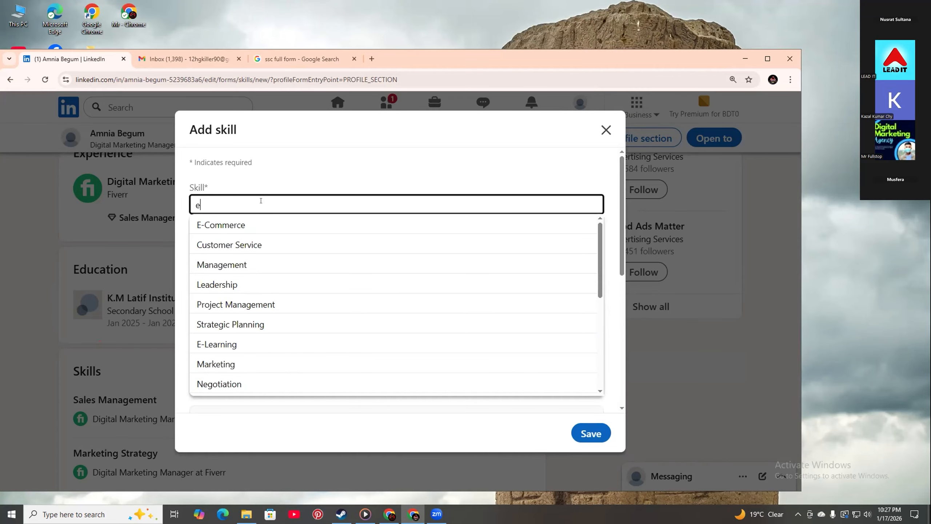
{"action": "type", "text": "0"}
{"action": "key", "text": "BackSpace"}
{"action": "type", "text": "-co"}
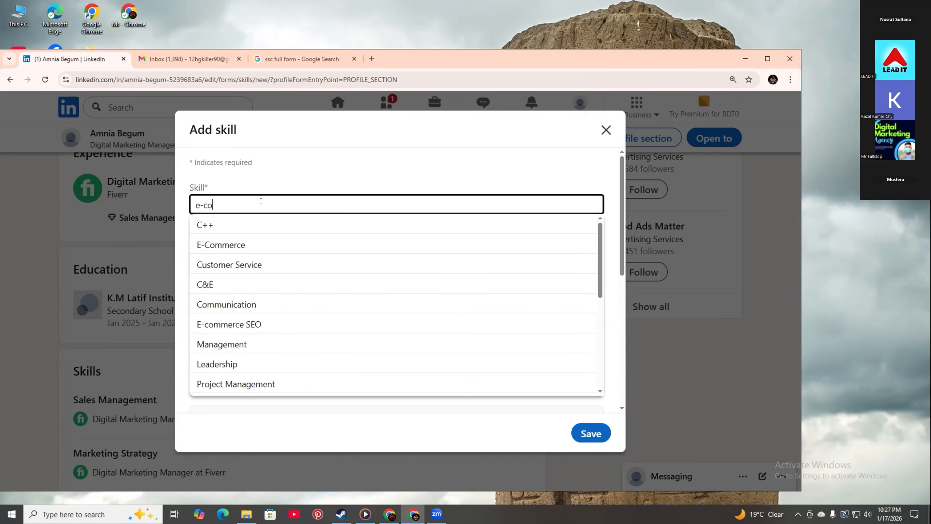
{"action": "type", "text": "m"}
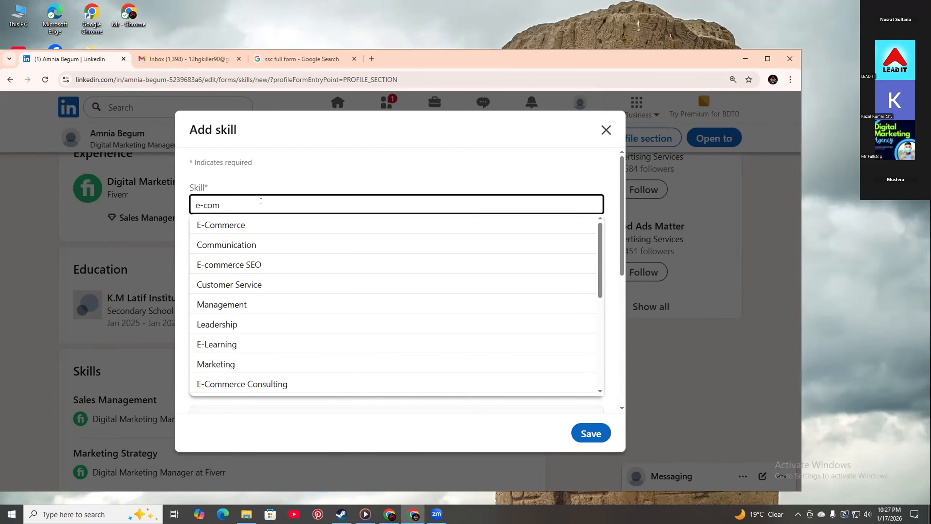
{"action": "left_click", "coordinate": [219, 263]}
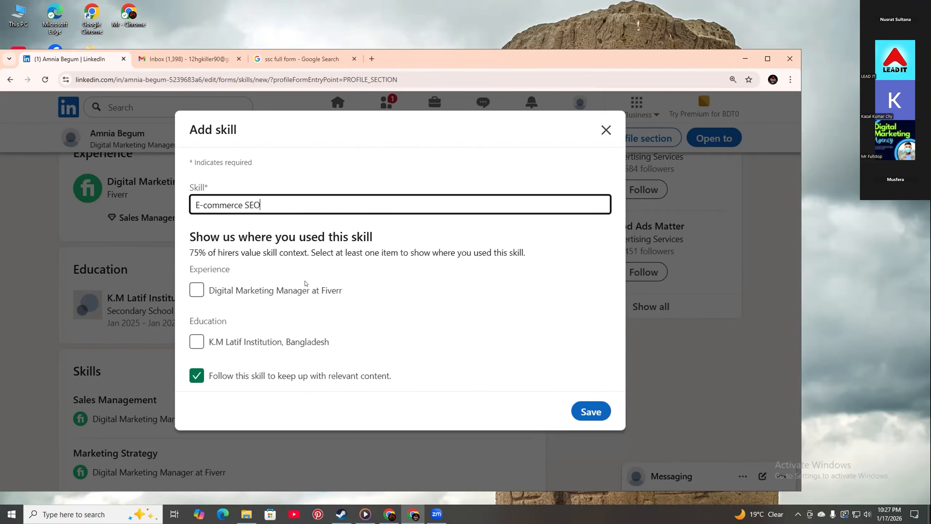
{"action": "left_click", "coordinate": [213, 289]}
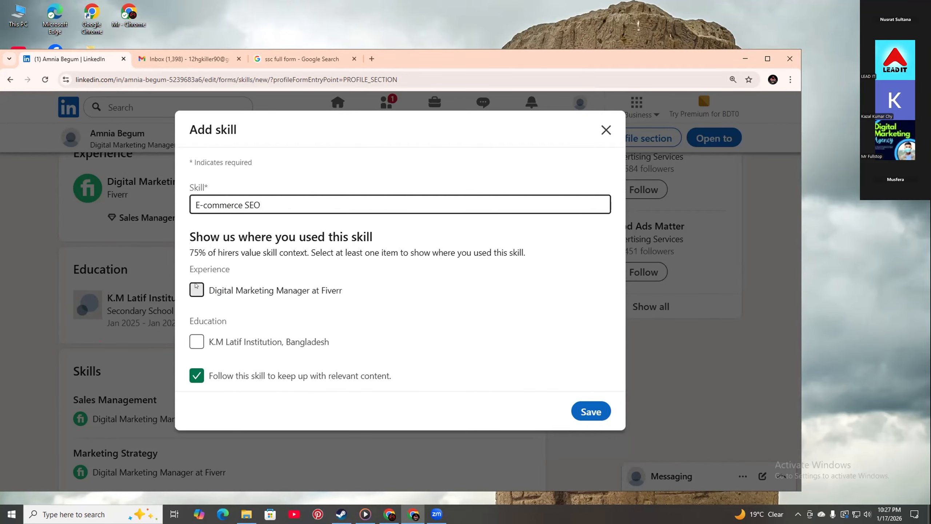
{"action": "left_click", "coordinate": [586, 402]}
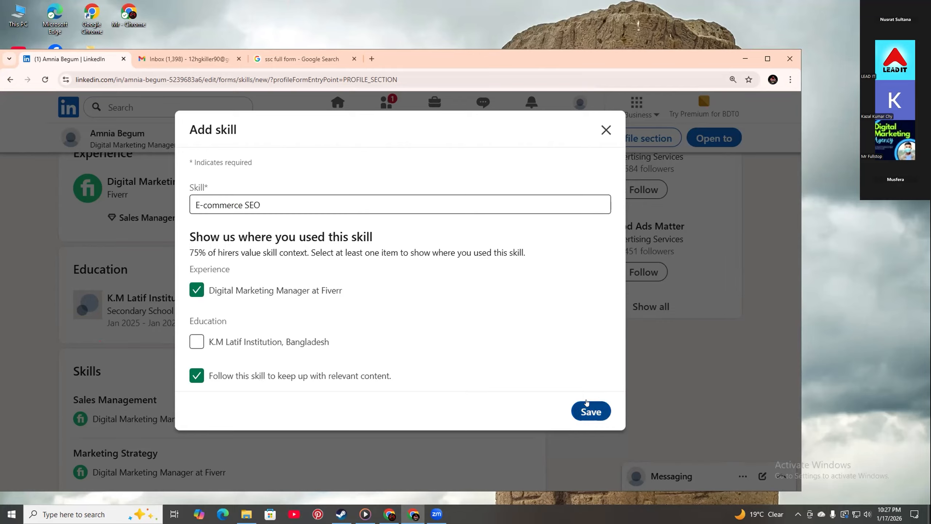
{"action": "left_click", "coordinate": [586, 403]}
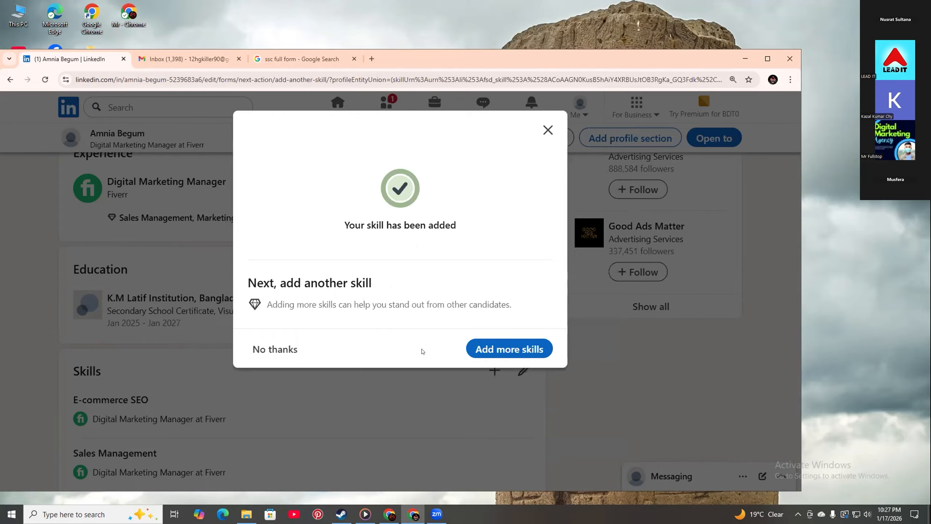
Step: Add and save the skill "Search Engine Optimization (SEO)" for the Digital Marketing Manager at Fiverr experience, and finish adding skills
{"action": "left_click", "coordinate": [510, 349]}
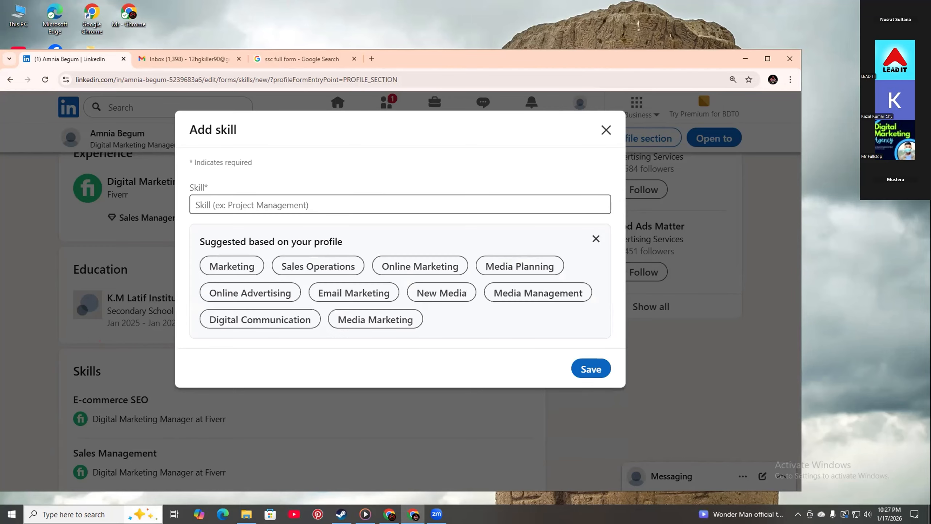
{"action": "left_click", "coordinate": [93, 515]}
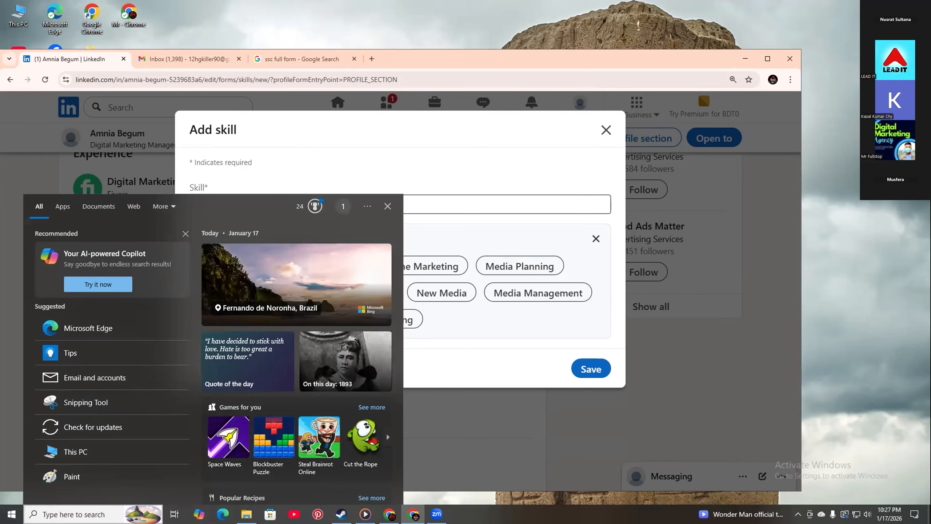
{"action": "left_click", "coordinate": [391, 205]}
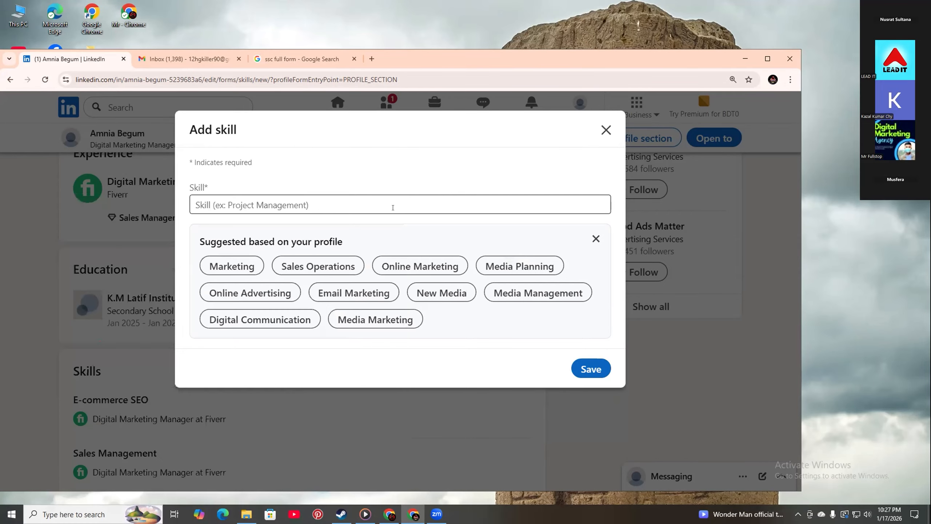
{"action": "left_click", "coordinate": [439, 198]}
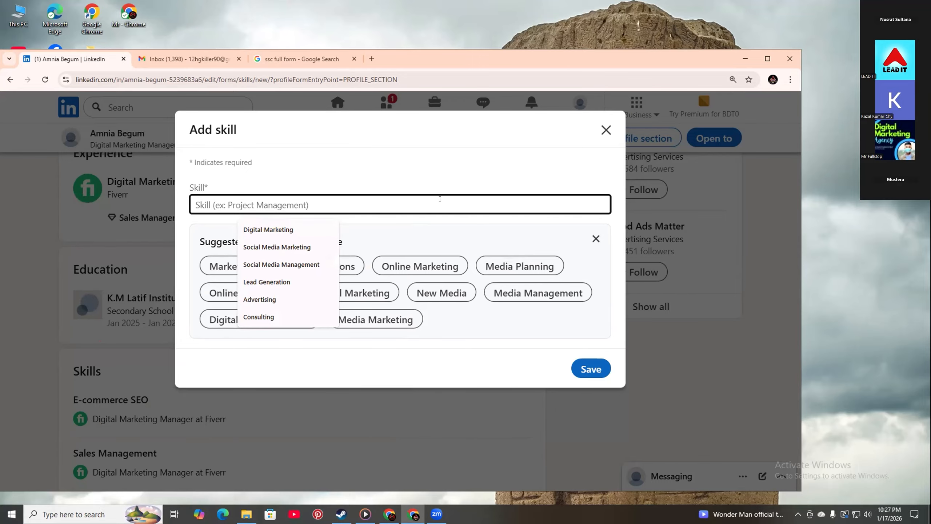
{"action": "type", "text": "seo"}
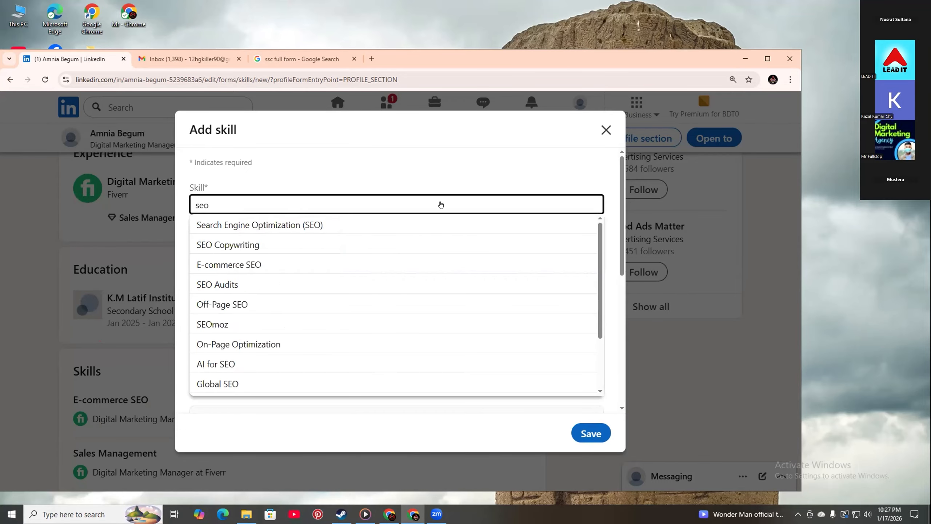
{"action": "left_click", "coordinate": [250, 222]}
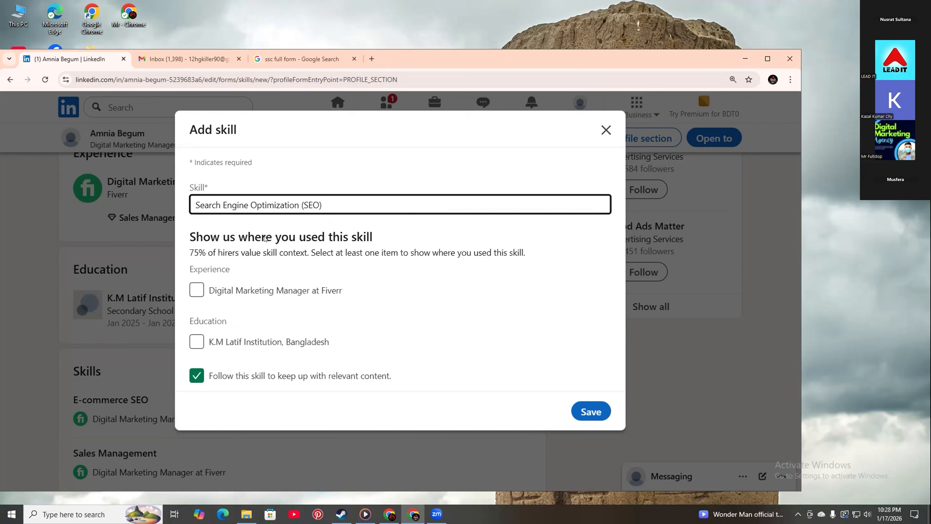
{"action": "left_click", "coordinate": [196, 290]}
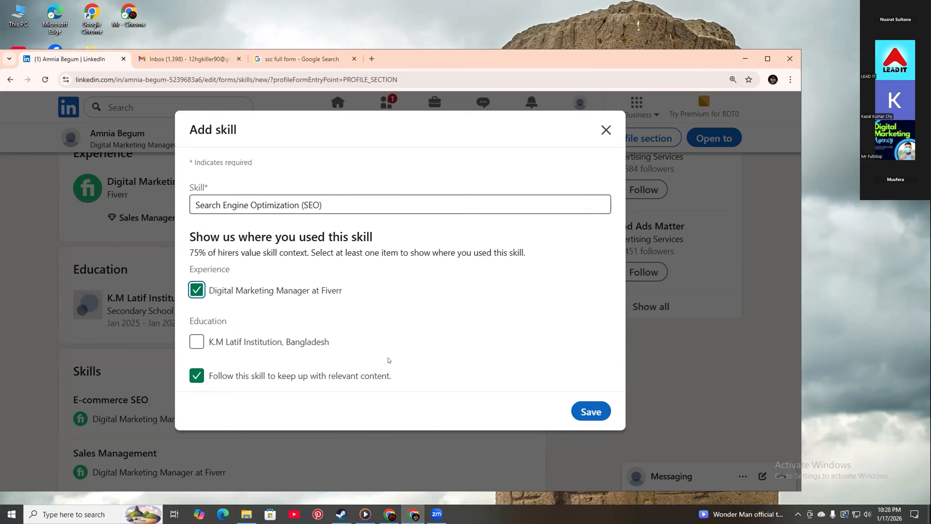
{"action": "left_click", "coordinate": [585, 411]}
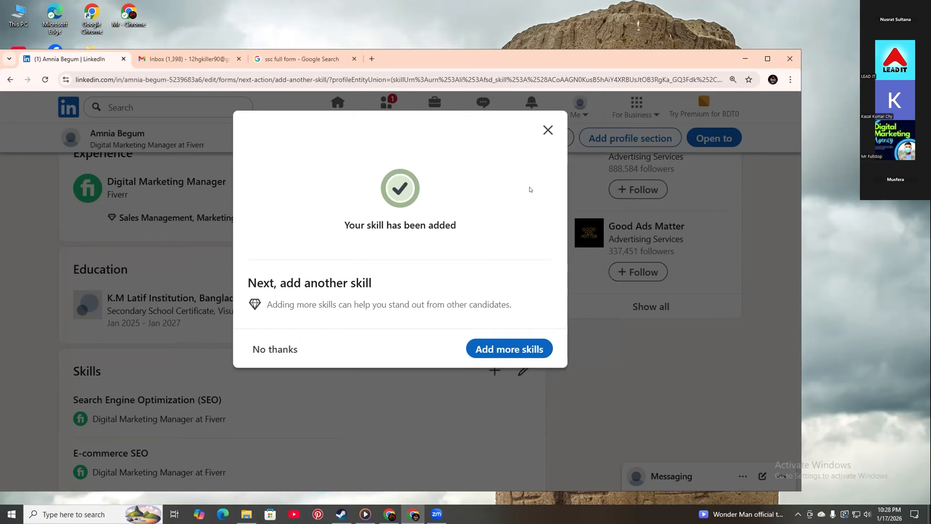
{"action": "left_click", "coordinate": [548, 130]}
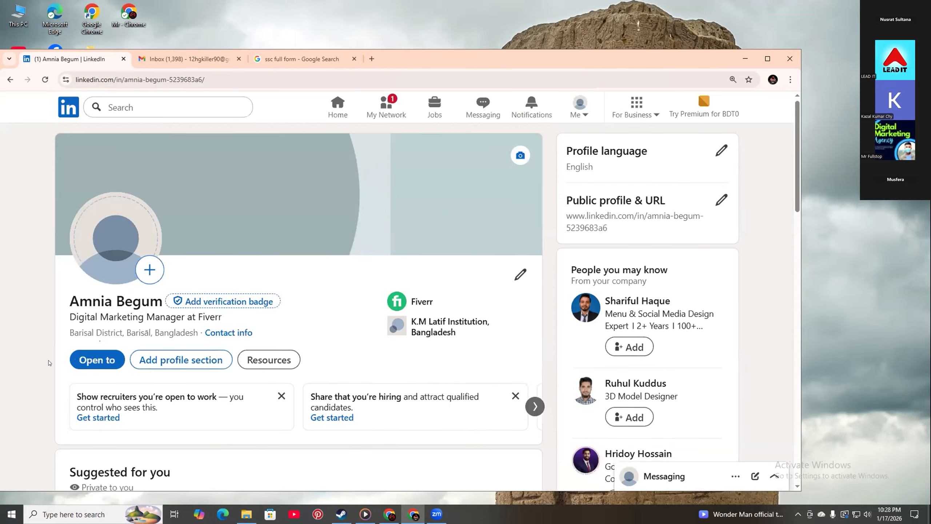
Step: Review the whole profile page, including the experience, education, skills and interests sections
{"action": "scroll", "coordinate": [42, 340], "scroll_direction": "down", "scroll_amount": 5}
{"action": "scroll", "coordinate": [56, 386], "scroll_direction": "down", "scroll_amount": 4}
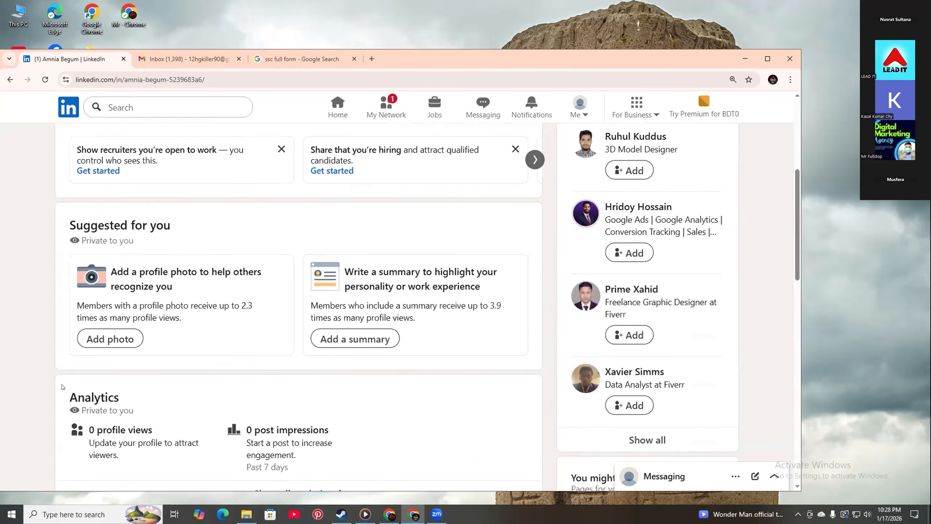
{"action": "scroll", "coordinate": [62, 386], "scroll_direction": "down", "scroll_amount": 8}
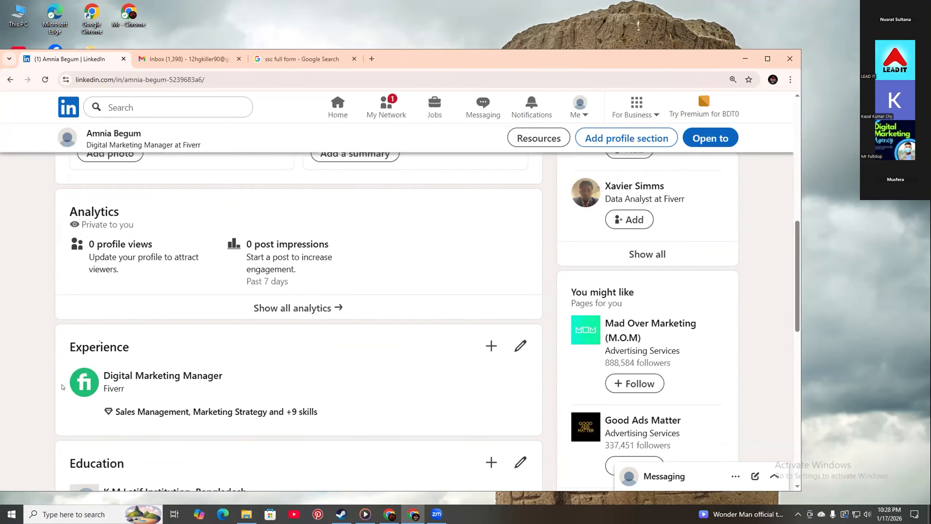
{"action": "scroll", "coordinate": [62, 387], "scroll_direction": "down", "scroll_amount": 8}
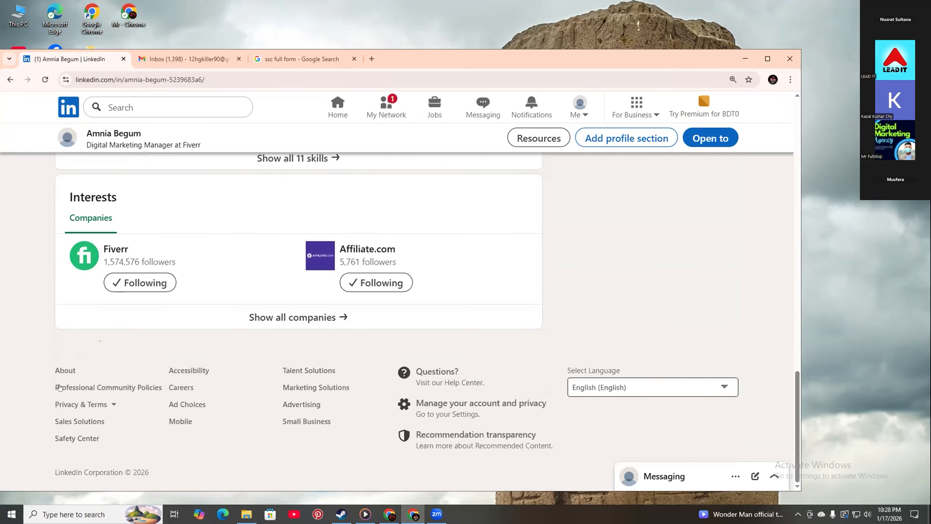
{"action": "scroll", "coordinate": [62, 386], "scroll_direction": "up", "scroll_amount": 5}
{"action": "scroll", "coordinate": [269, 347], "scroll_direction": "up", "scroll_amount": 1}
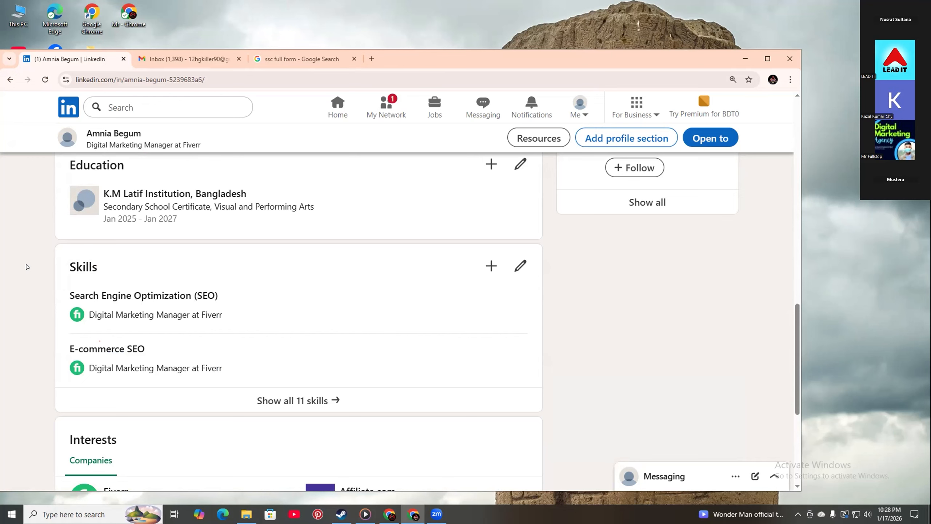
{"action": "scroll", "coordinate": [164, 284], "scroll_direction": "up", "scroll_amount": 5}
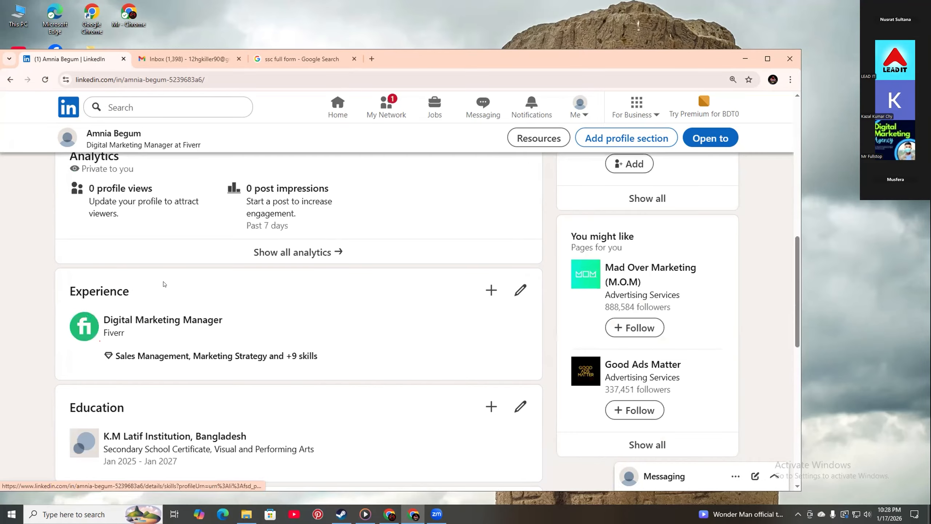
{"action": "scroll", "coordinate": [19, 268], "scroll_direction": "up", "scroll_amount": 8}
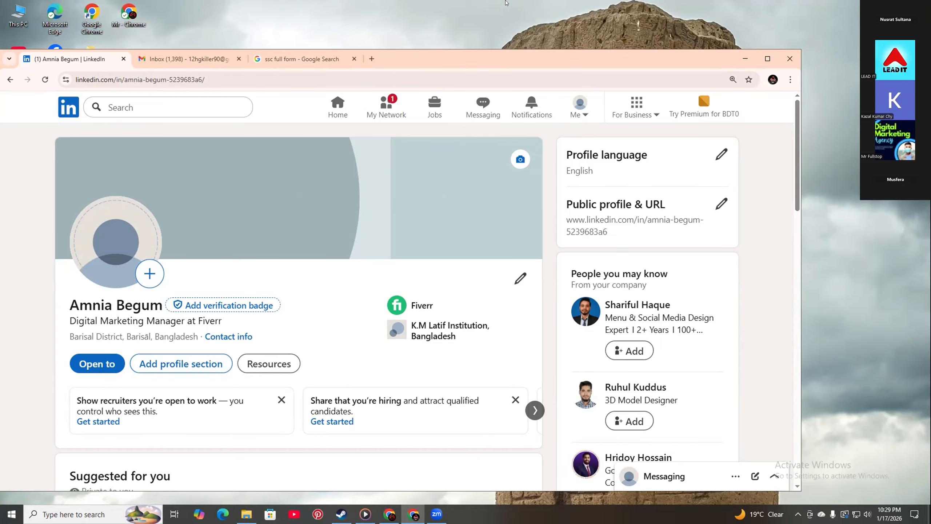
Step: Switch to the Gmail tab, search Google for Canva there, and open the Canva website
{"action": "left_click", "coordinate": [171, 59]}
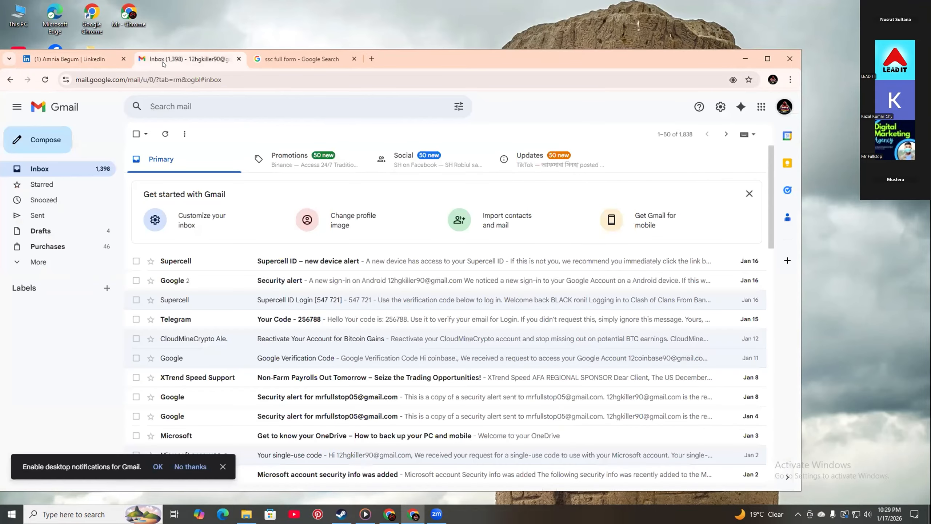
{"action": "left_click", "coordinate": [157, 82]}
{"action": "left_click", "coordinate": [157, 80]}
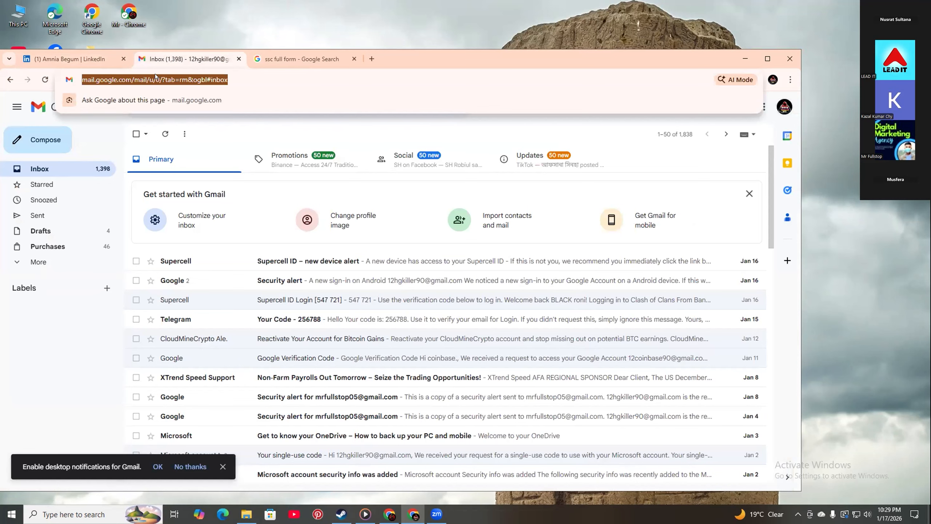
{"action": "type", "text": "canva"}
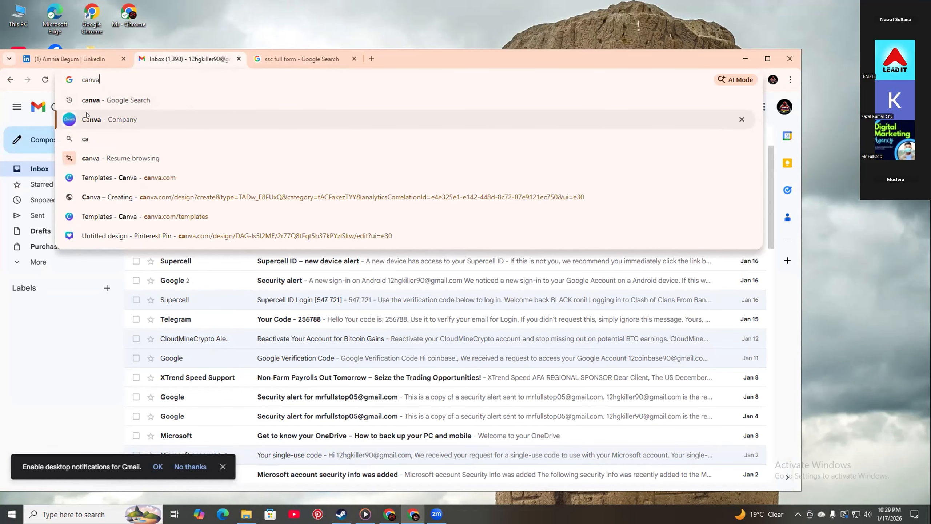
{"action": "left_click", "coordinate": [87, 118]}
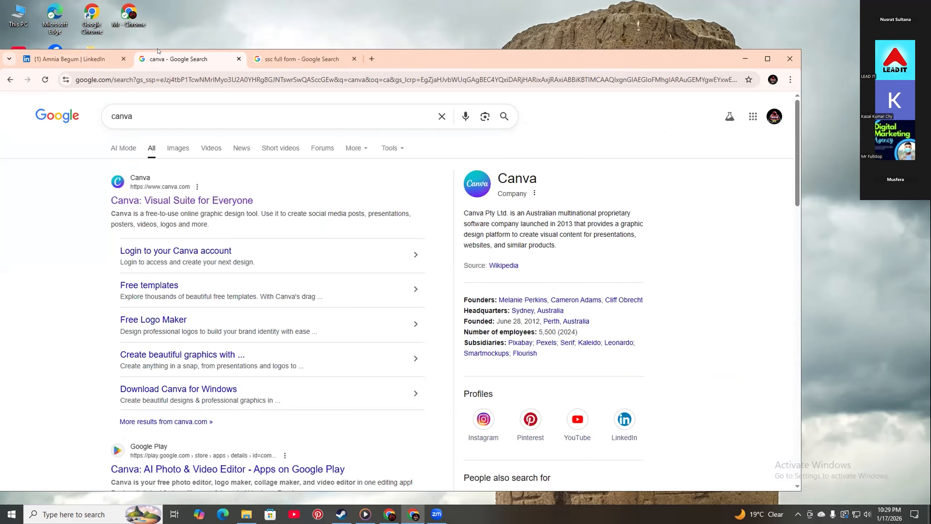
{"action": "left_click", "coordinate": [180, 200]}
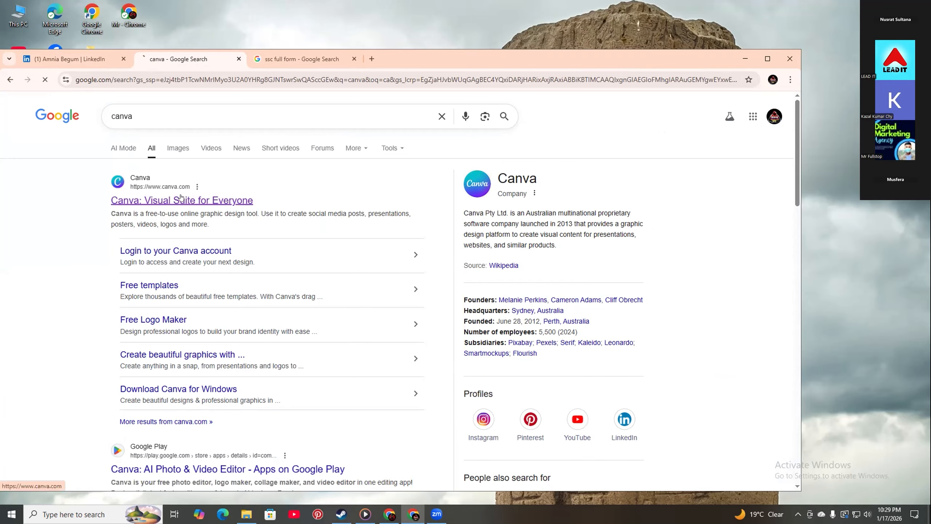
{"action": "mouse_move", "coordinate": [147, 514]}
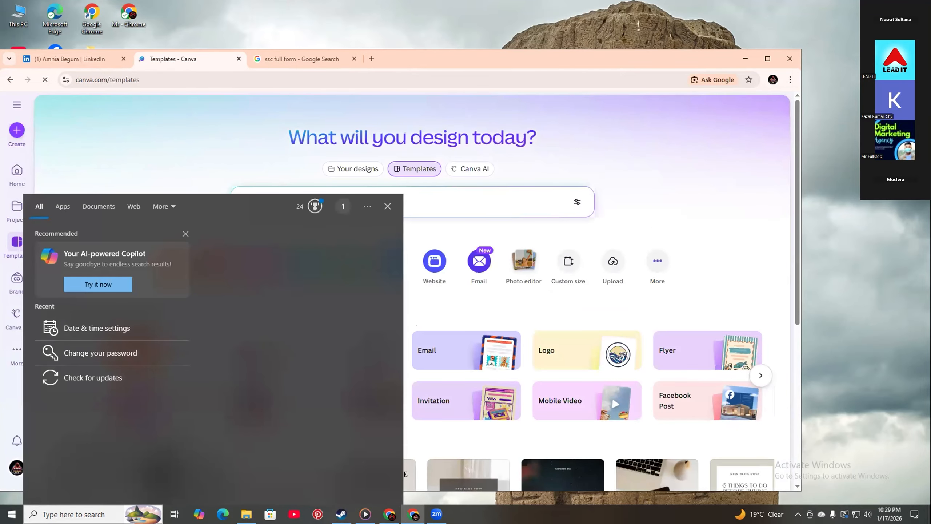
{"action": "left_click", "coordinate": [252, 135]}
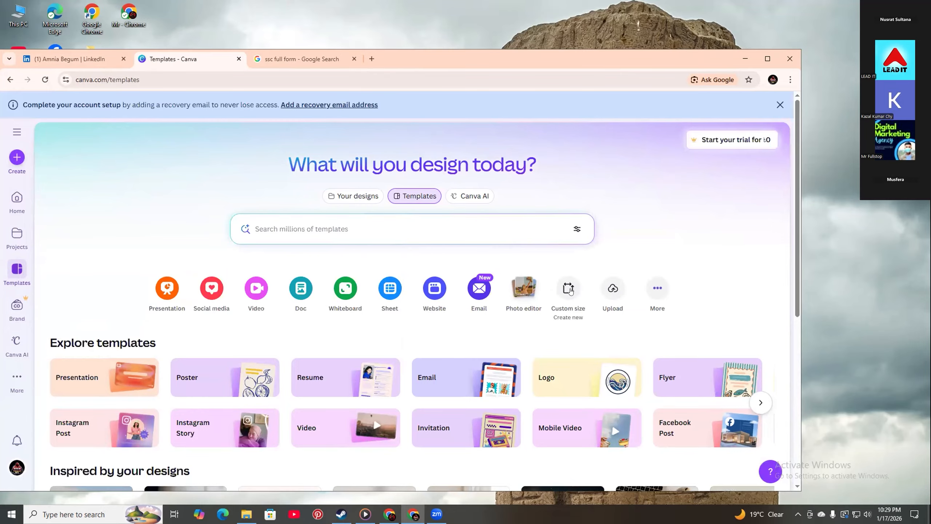
Step: Create a custom-size design with a width of 1584 px, using the suggested LinkedIn Background Photo format of 1584 × 396 px
{"action": "left_click", "coordinate": [569, 289]}
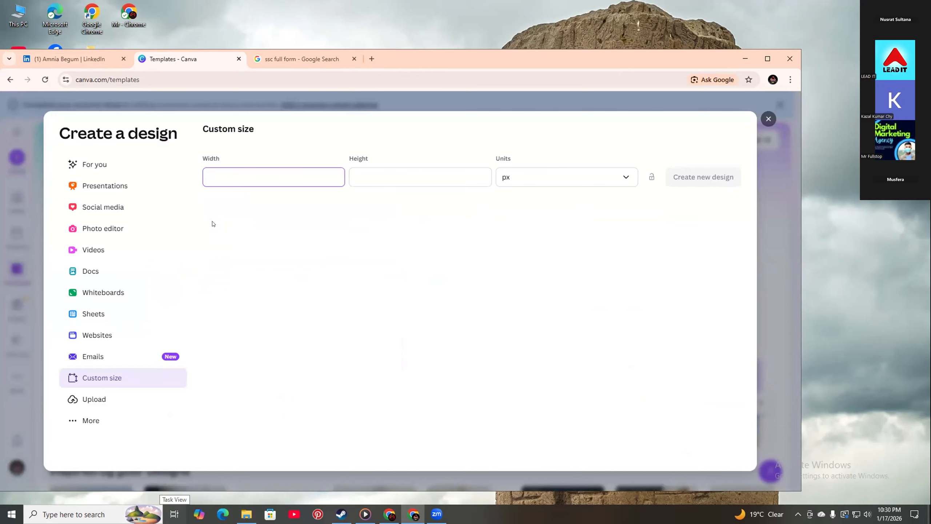
{"action": "type", "text": "1584"}
{"action": "left_click", "coordinate": [415, 176]}
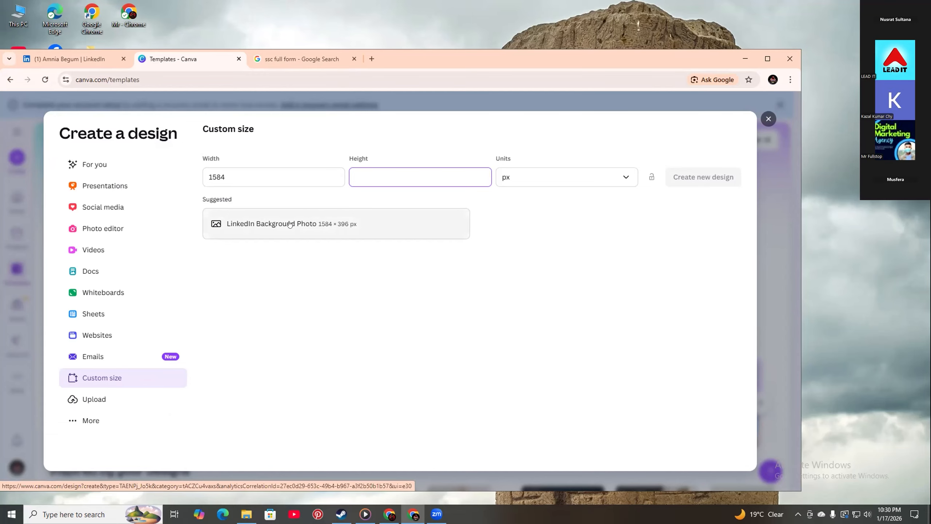
{"action": "left_click", "coordinate": [253, 220]}
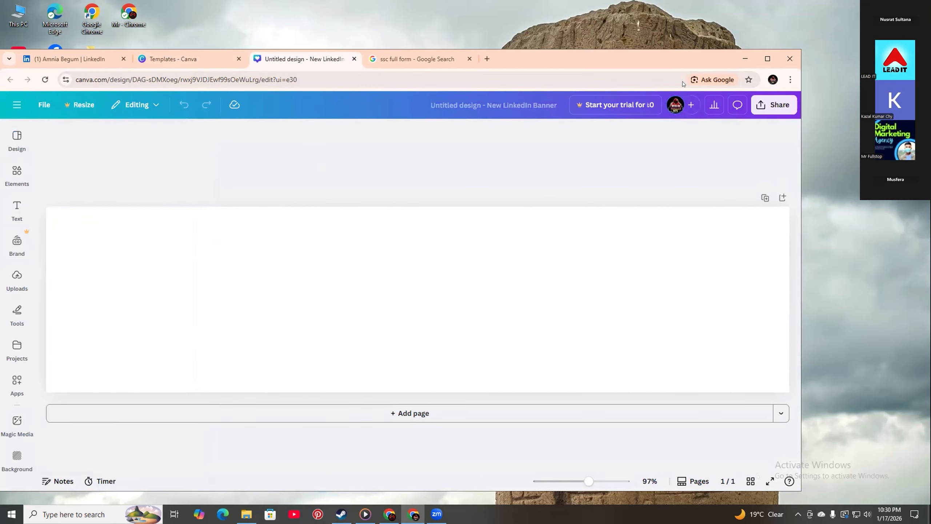
{"action": "left_click", "coordinate": [16, 175]}
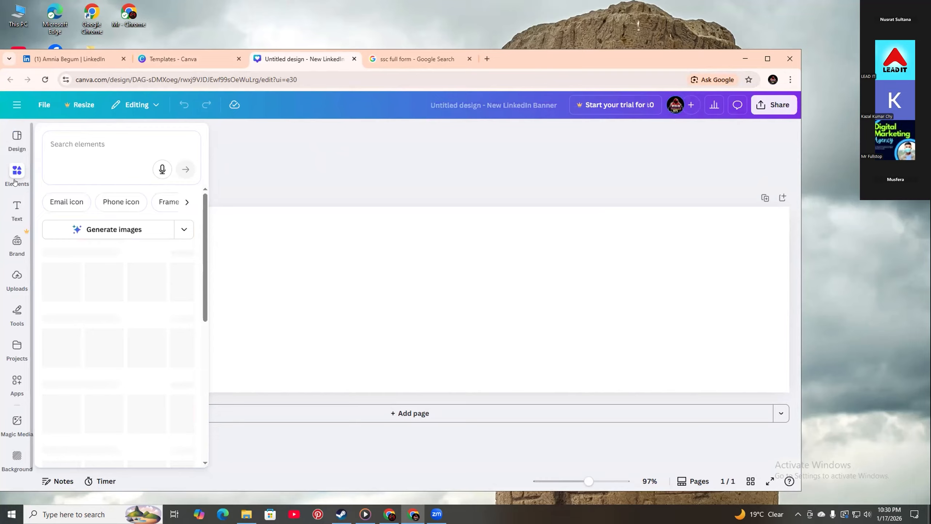
{"action": "left_click", "coordinate": [11, 136]}
{"action": "left_click", "coordinate": [11, 135]}
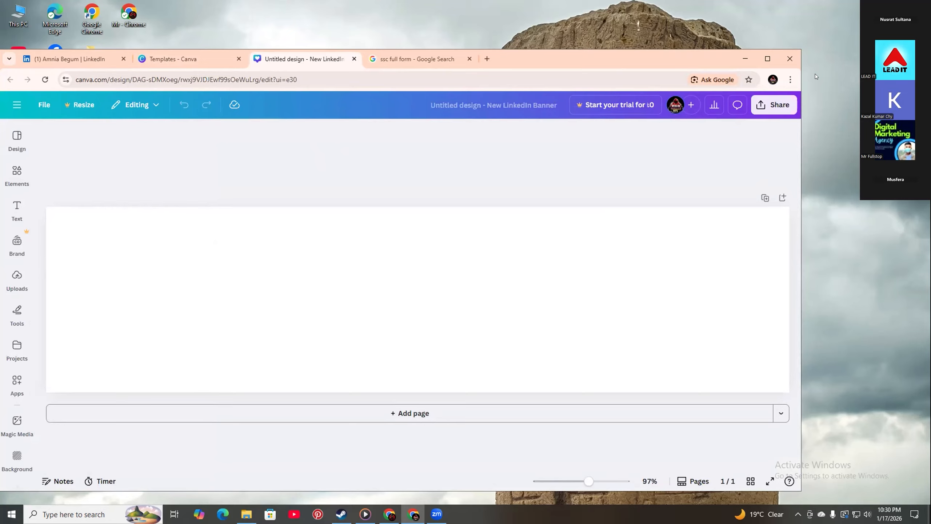
Step: Browse the banner templates, apply the Blue White Geometric Corporate LinkedIn Banner to the blank page, and return to the template list
{"action": "left_click", "coordinate": [15, 146]}
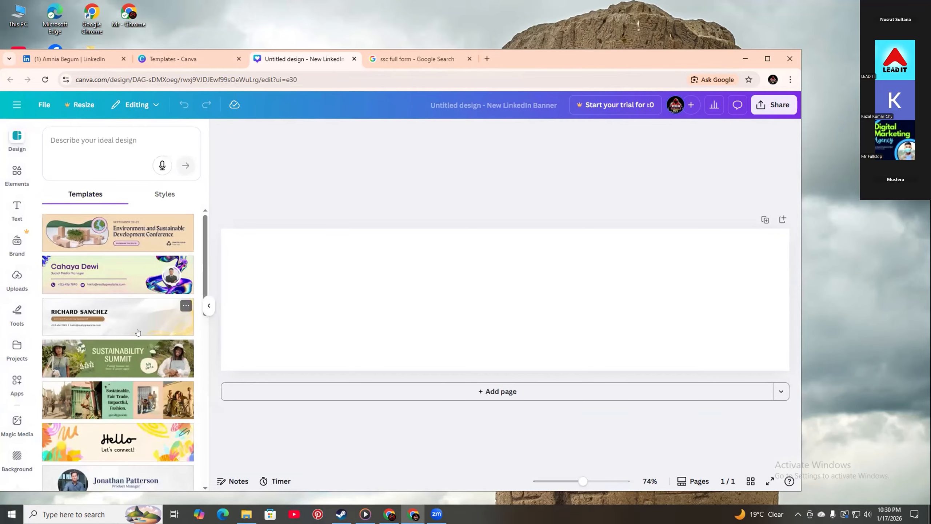
{"action": "scroll", "coordinate": [137, 336], "scroll_direction": "down", "scroll_amount": 3}
{"action": "scroll", "coordinate": [136, 338], "scroll_direction": "down", "scroll_amount": 5}
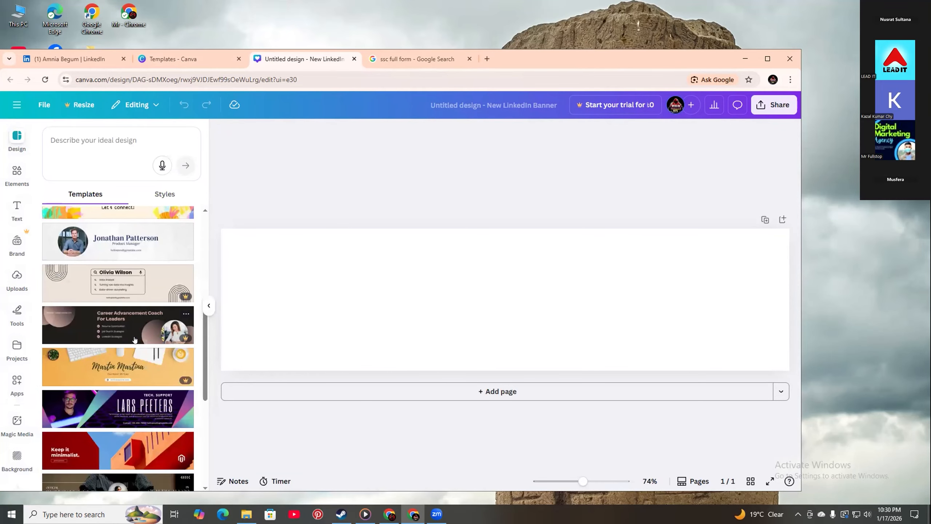
{"action": "scroll", "coordinate": [106, 374], "scroll_direction": "down", "scroll_amount": 6}
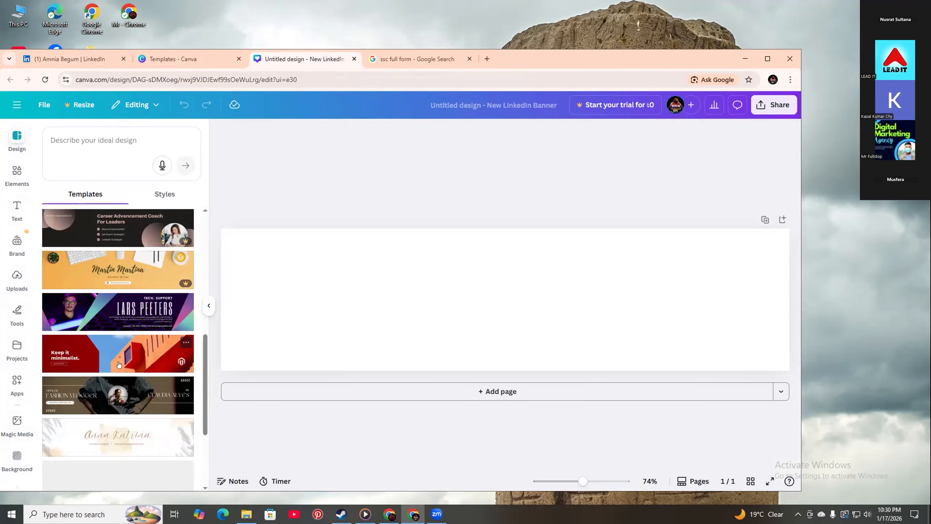
{"action": "scroll", "coordinate": [105, 374], "scroll_direction": "down", "scroll_amount": 3}
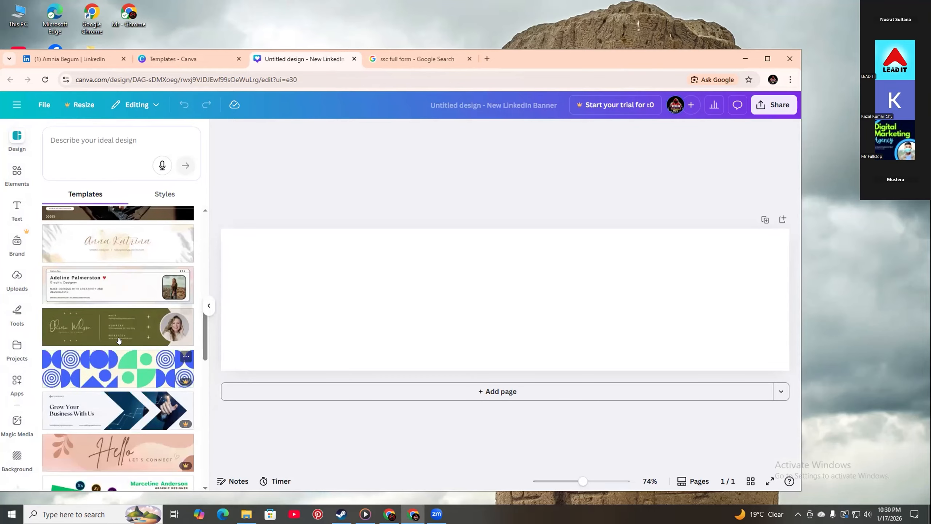
{"action": "scroll", "coordinate": [113, 364], "scroll_direction": "down", "scroll_amount": 2}
{"action": "scroll", "coordinate": [107, 370], "scroll_direction": "down", "scroll_amount": 4}
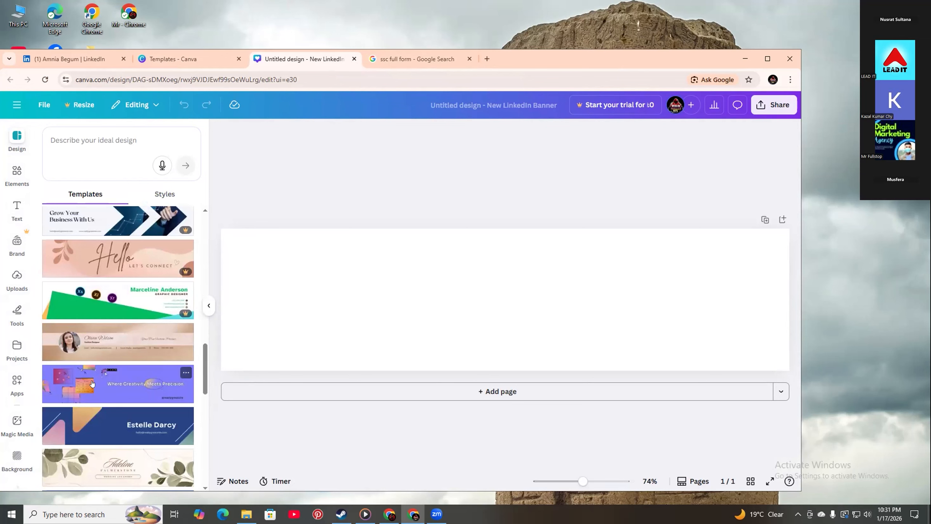
{"action": "scroll", "coordinate": [91, 383], "scroll_direction": "down", "scroll_amount": 3}
{"action": "scroll", "coordinate": [92, 384], "scroll_direction": "down", "scroll_amount": 5}
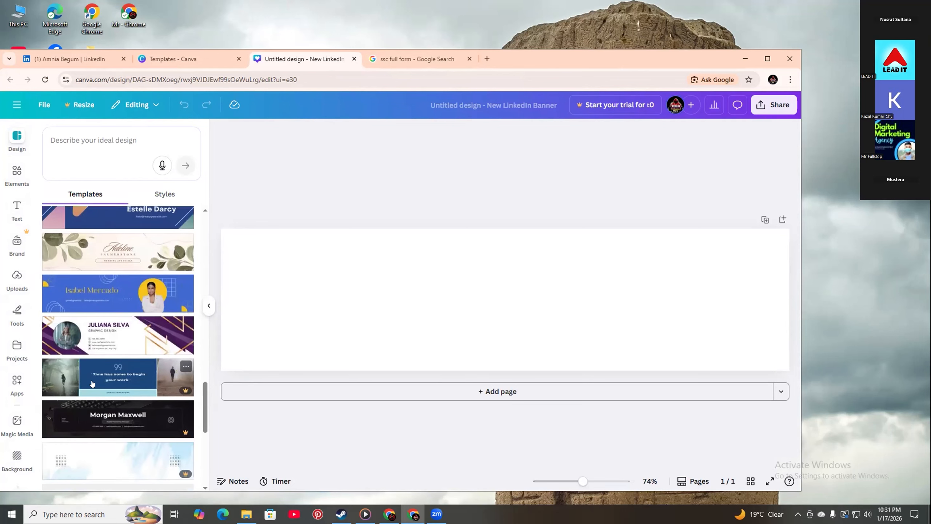
{"action": "scroll", "coordinate": [83, 394], "scroll_direction": "down", "scroll_amount": 2}
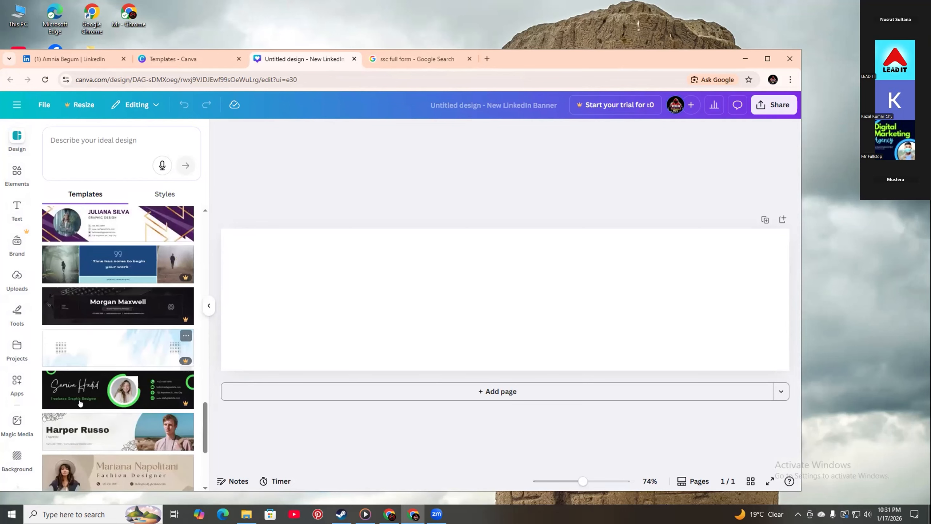
{"action": "scroll", "coordinate": [89, 408], "scroll_direction": "up", "scroll_amount": 6}
{"action": "scroll", "coordinate": [88, 408], "scroll_direction": "up", "scroll_amount": 10}
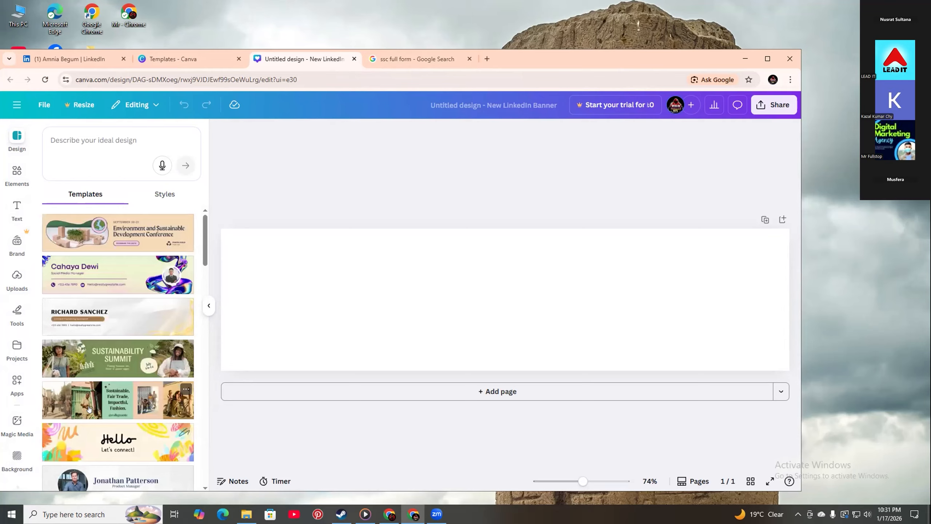
{"action": "scroll", "coordinate": [126, 340], "scroll_direction": "down", "scroll_amount": 3}
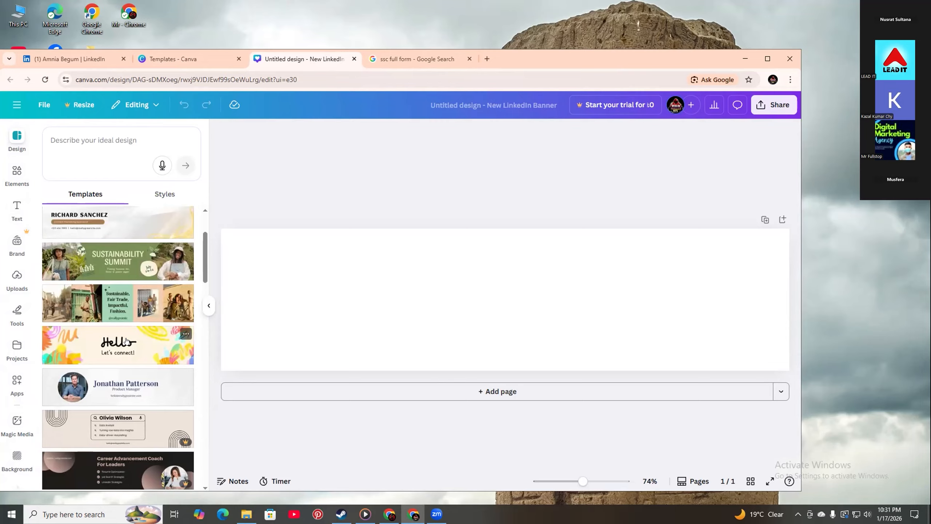
{"action": "scroll", "coordinate": [126, 340], "scroll_direction": "down", "scroll_amount": 1}
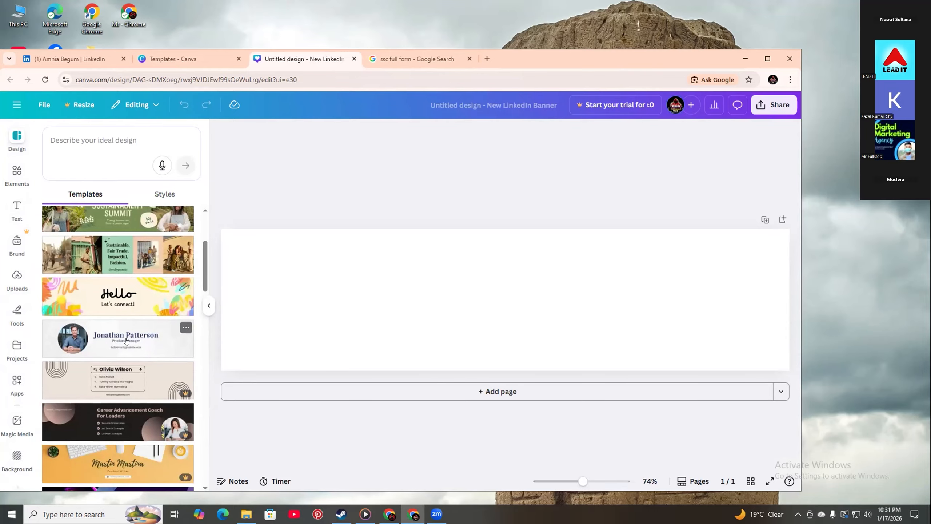
{"action": "left_click", "coordinate": [122, 338]}
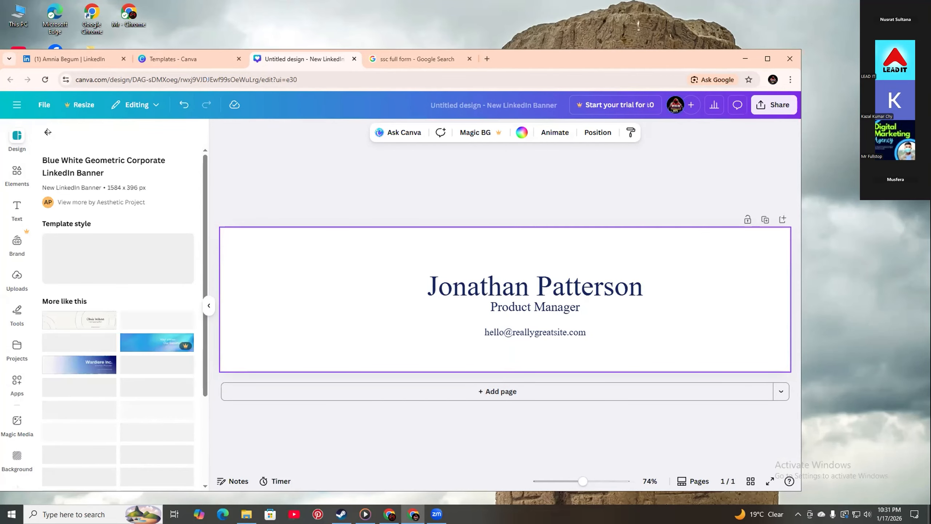
{"action": "left_click", "coordinate": [47, 132]}
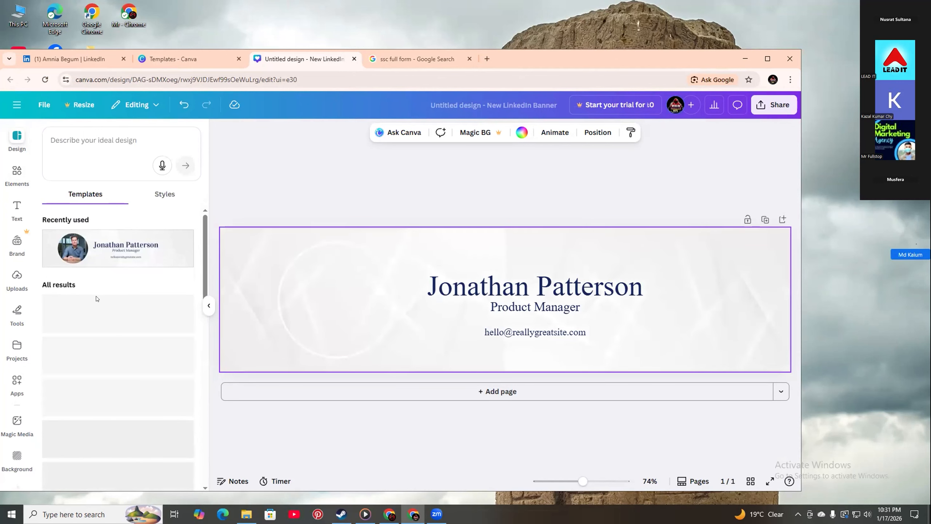
{"action": "left_click", "coordinate": [13, 175]}
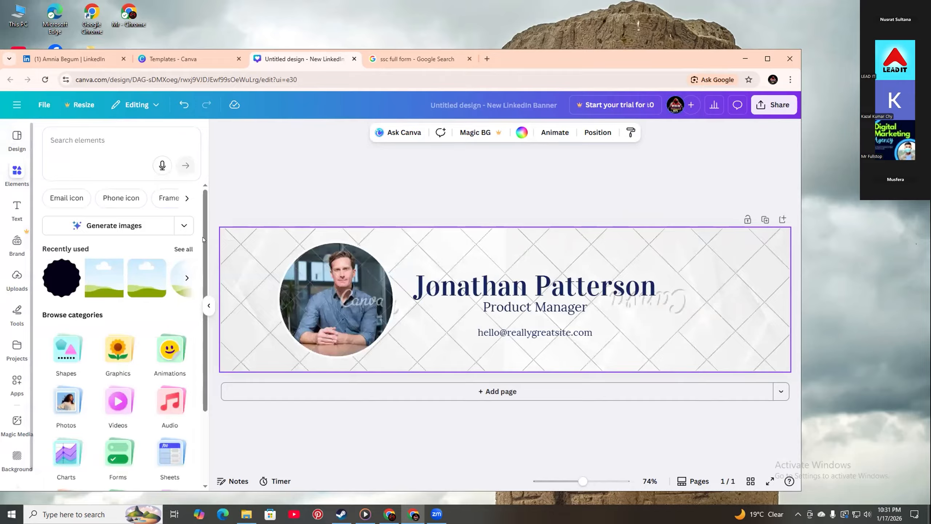
{"action": "left_click", "coordinate": [14, 174]}
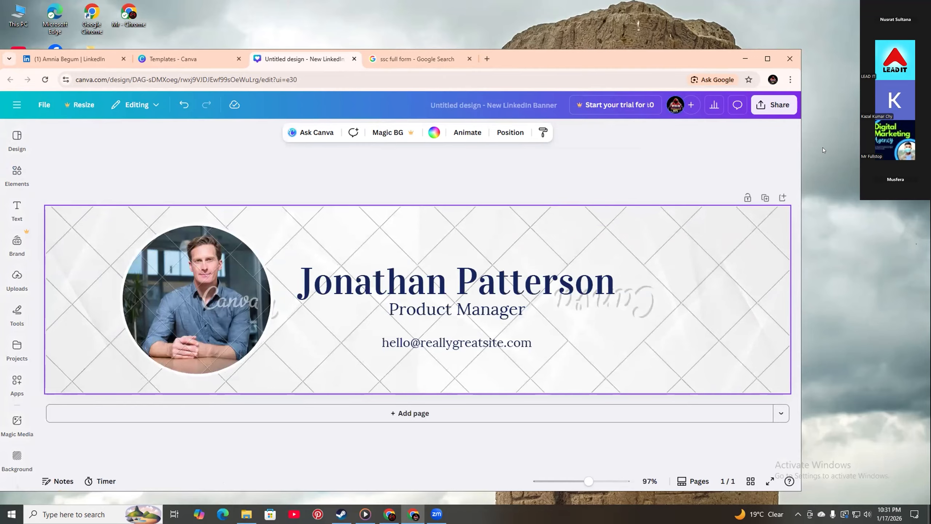
{"action": "left_click", "coordinate": [17, 173]}
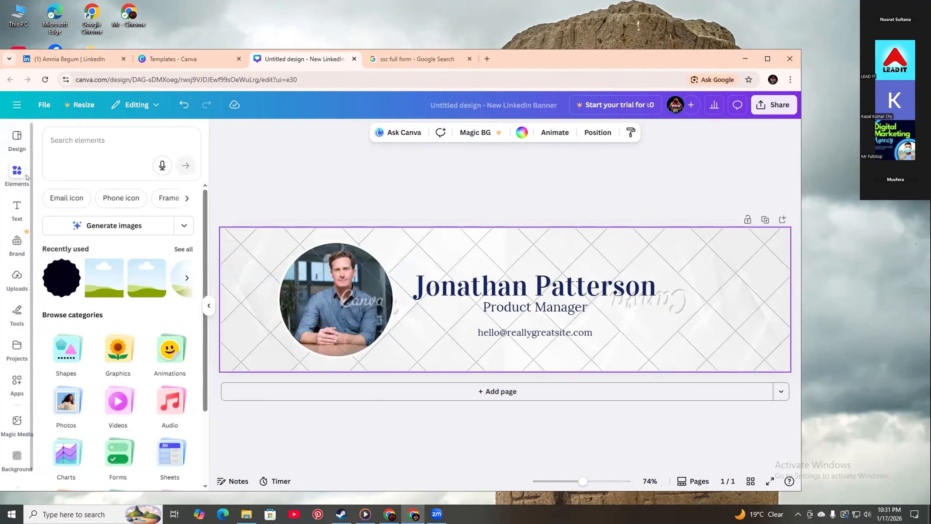
Step: Search the design templates for "linkedin" and apply the Black Elegant Modern Personal LinkedIn Banner to the page
{"action": "left_click", "coordinate": [17, 143]}
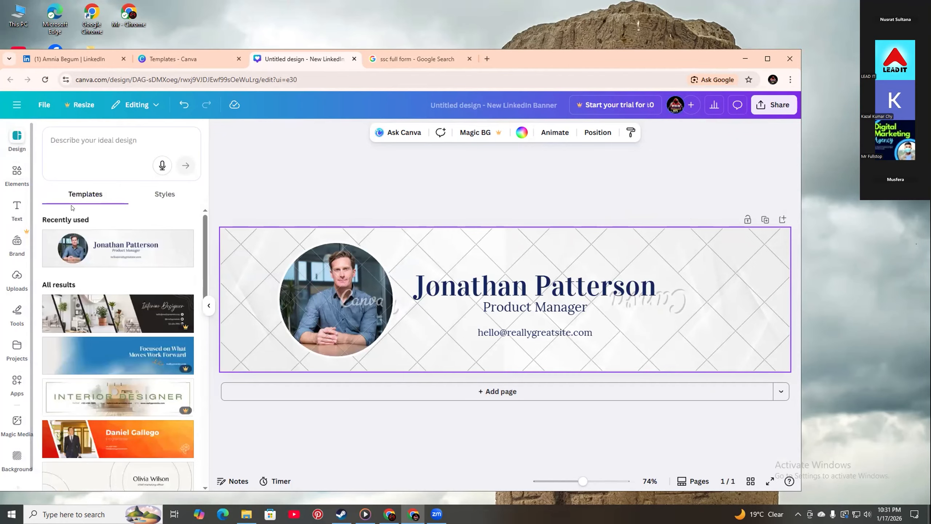
{"action": "scroll", "coordinate": [72, 404], "scroll_direction": "down", "scroll_amount": 3}
{"action": "scroll", "coordinate": [71, 404], "scroll_direction": "down", "scroll_amount": 4}
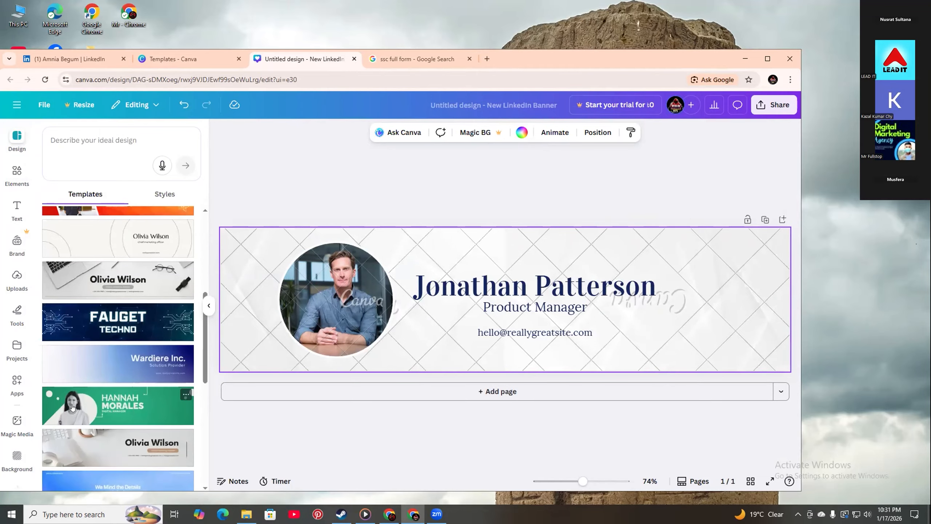
{"action": "scroll", "coordinate": [73, 403], "scroll_direction": "down", "scroll_amount": 1}
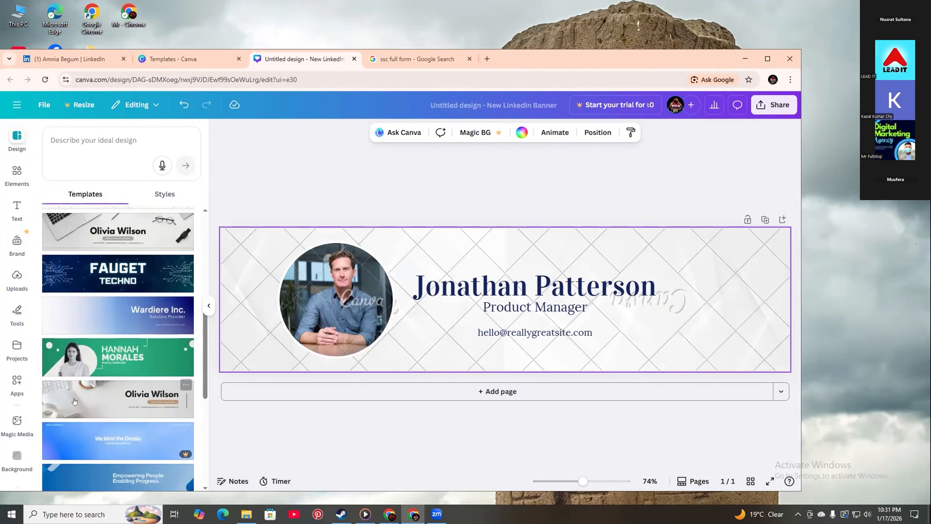
{"action": "scroll", "coordinate": [74, 401], "scroll_direction": "down", "scroll_amount": 1}
{"action": "left_click", "coordinate": [99, 138]}
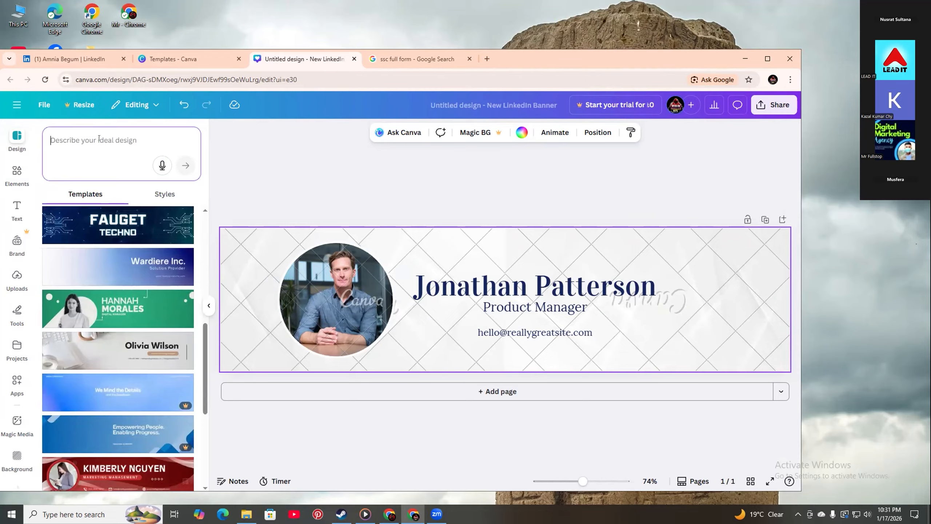
{"action": "type", "text": "linke"}
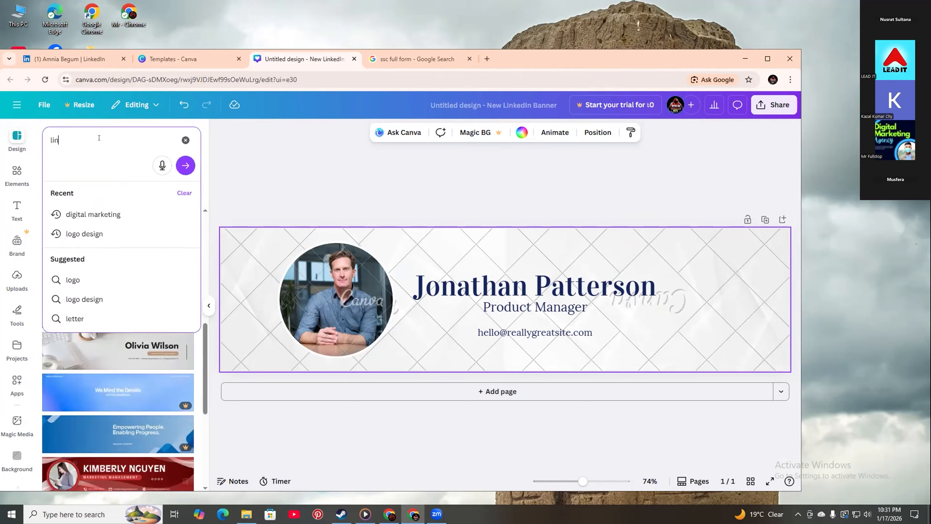
{"action": "key", "text": "BackSpace"}
{"action": "key", "text": "BackSpace"}
{"action": "key", "text": "BackSpace"}
{"action": "key", "text": "BackSpace"}
{"action": "key", "text": "BackSpace"}
{"action": "type", "text": "inkedin"}
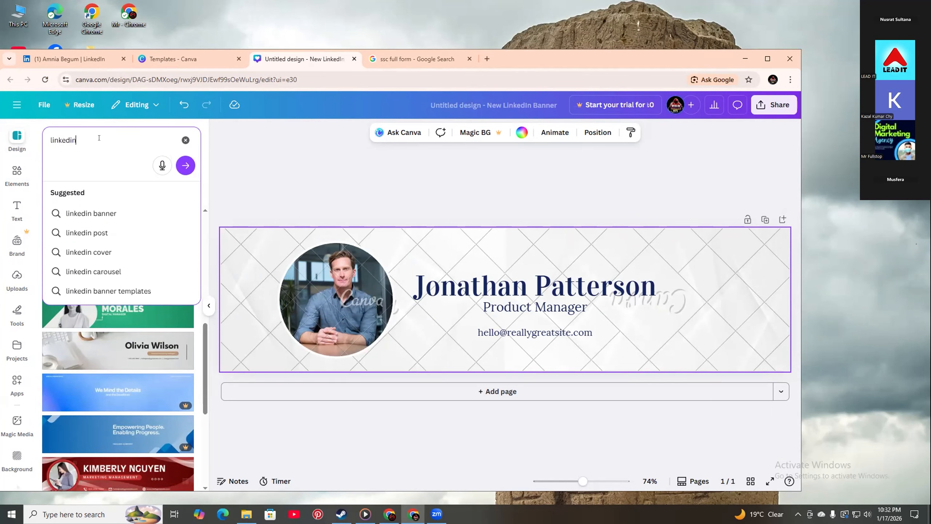
{"action": "key", "text": "Return"}
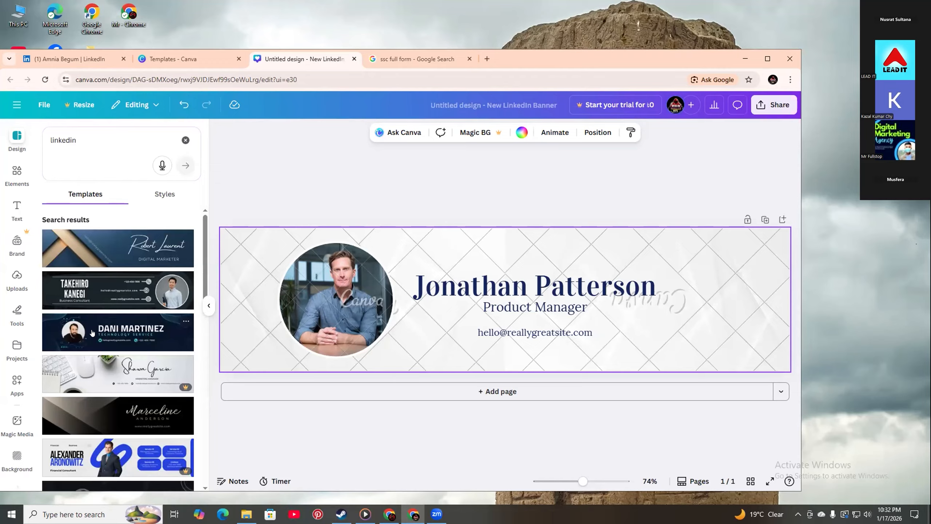
{"action": "left_click", "coordinate": [103, 422]}
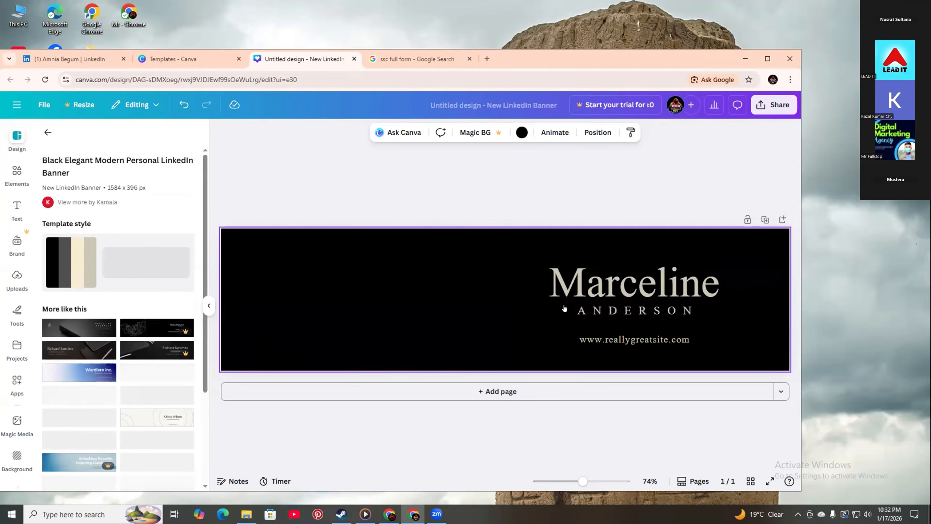
Step: Change the banner's large heading font to Montserrat
{"action": "left_click", "coordinate": [601, 282]}
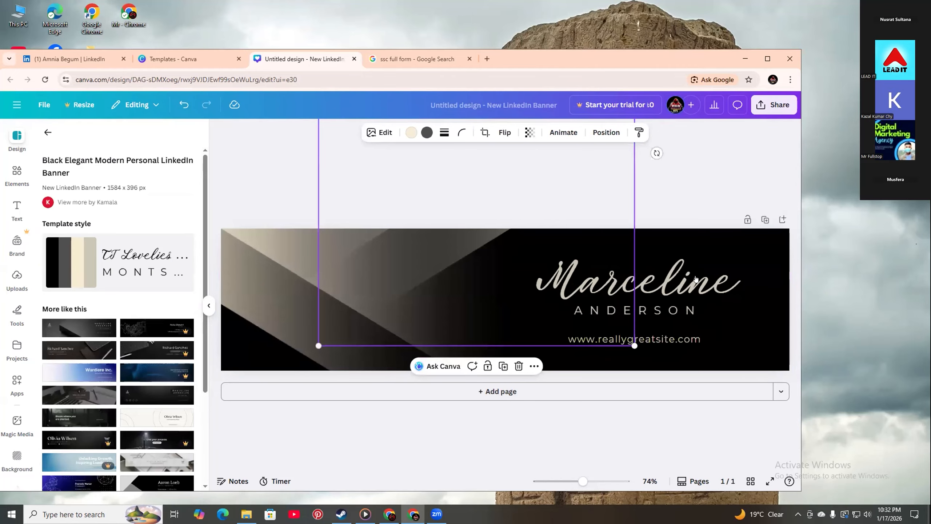
{"action": "left_click", "coordinate": [701, 286]}
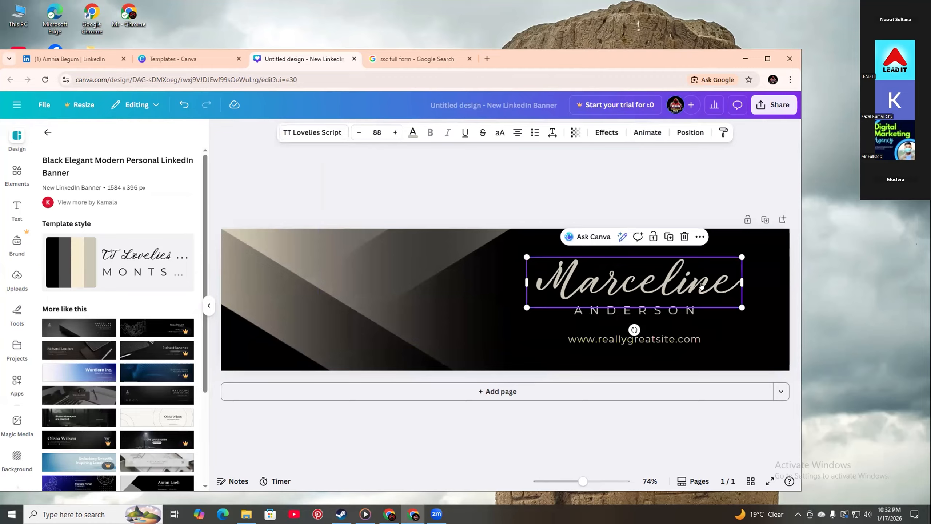
{"action": "double_click", "coordinate": [578, 278]}
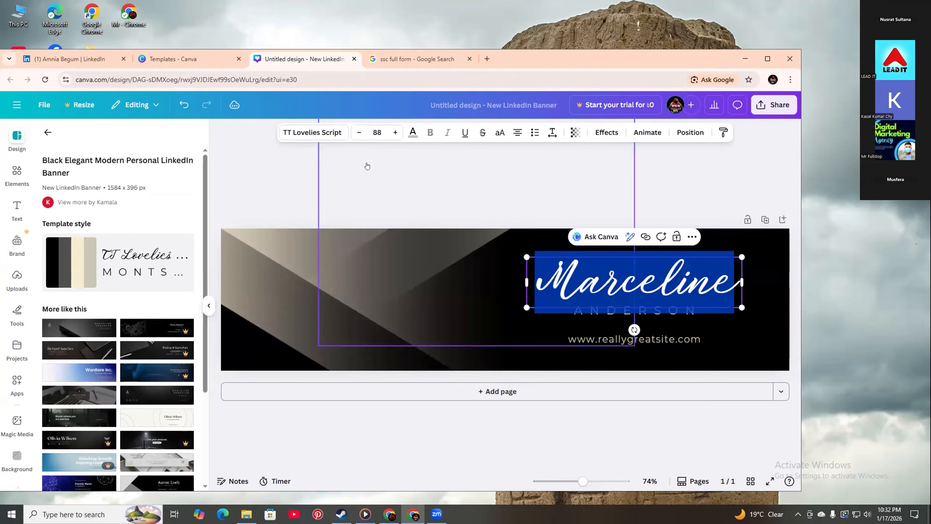
{"action": "left_click", "coordinate": [419, 200]}
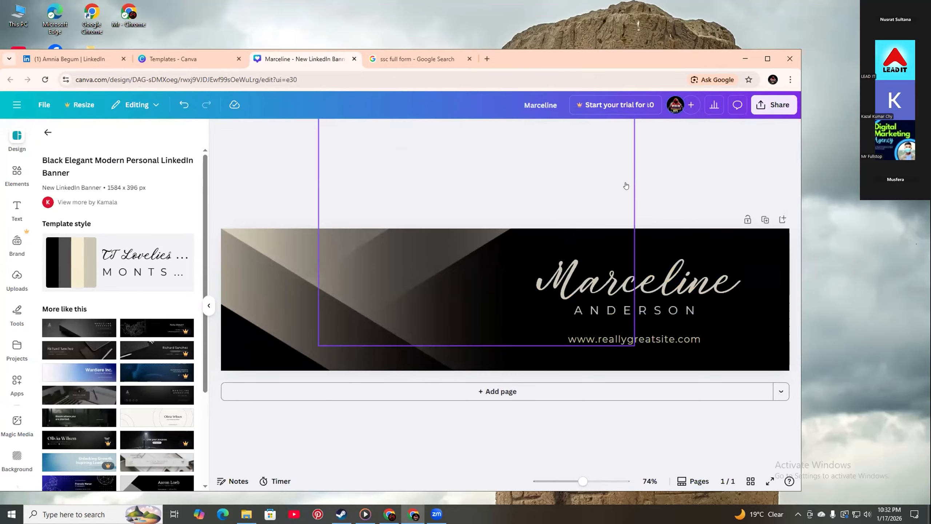
{"action": "left_click", "coordinate": [703, 283]}
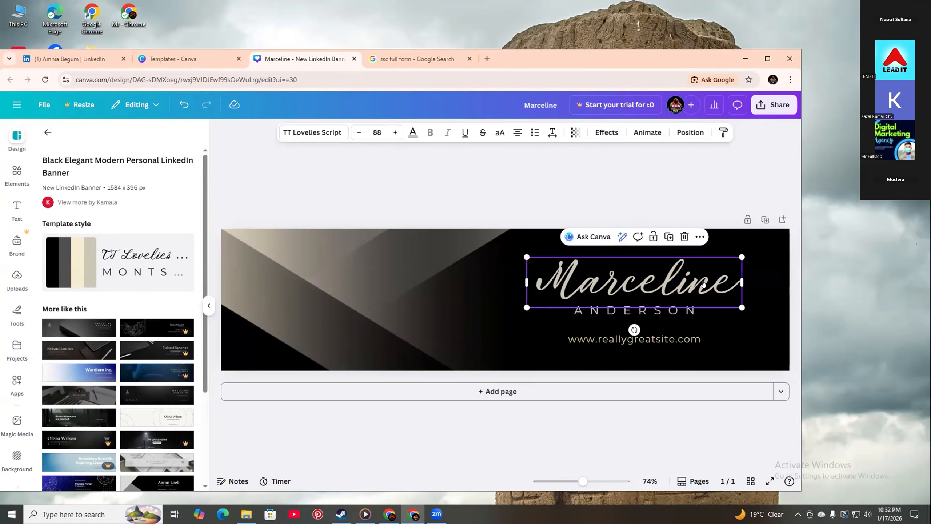
{"action": "left_click", "coordinate": [323, 130]}
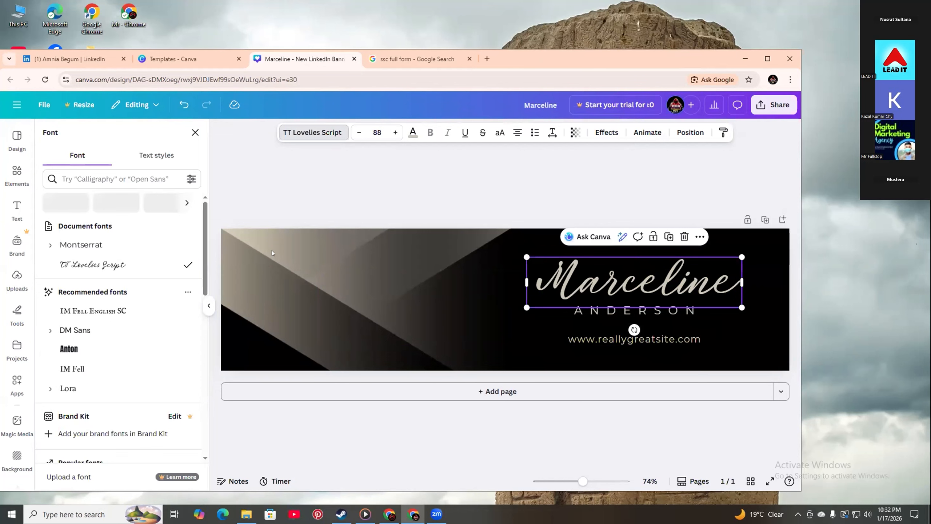
{"action": "left_click", "coordinate": [73, 245]}
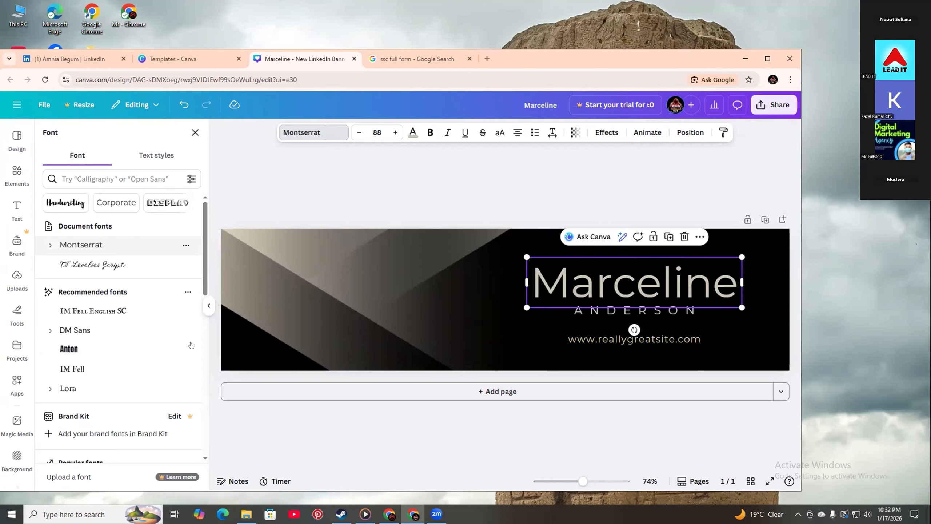
Step: Try deleting the surname line beneath the banner heading
{"action": "double_click", "coordinate": [557, 282]}
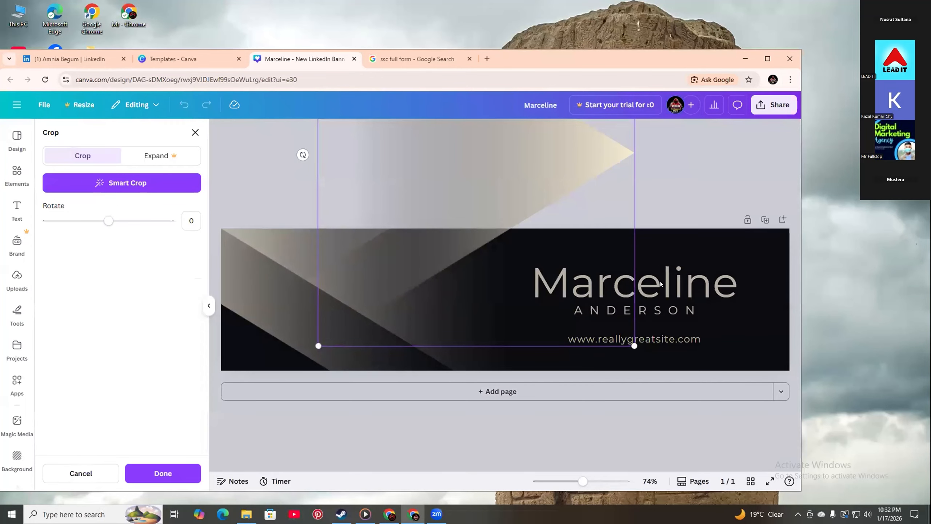
{"action": "left_click", "coordinate": [676, 282]}
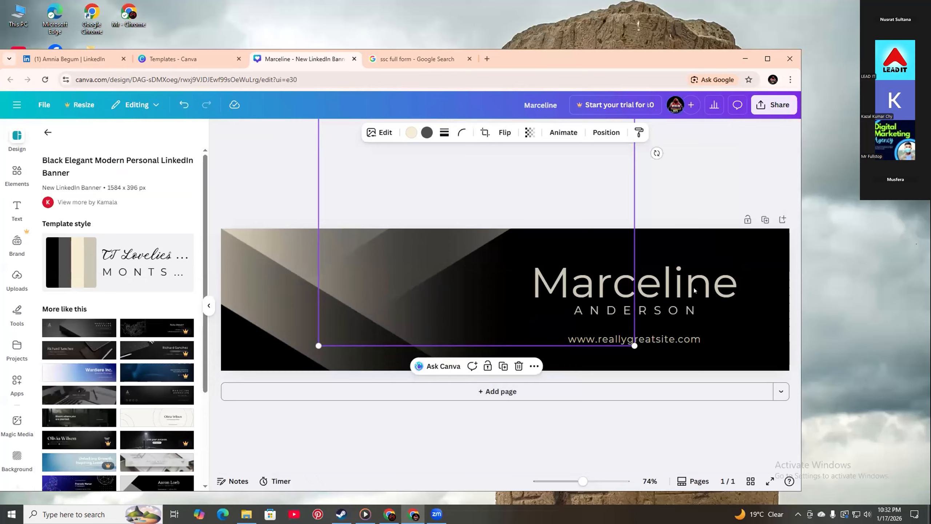
{"action": "left_click", "coordinate": [679, 312]}
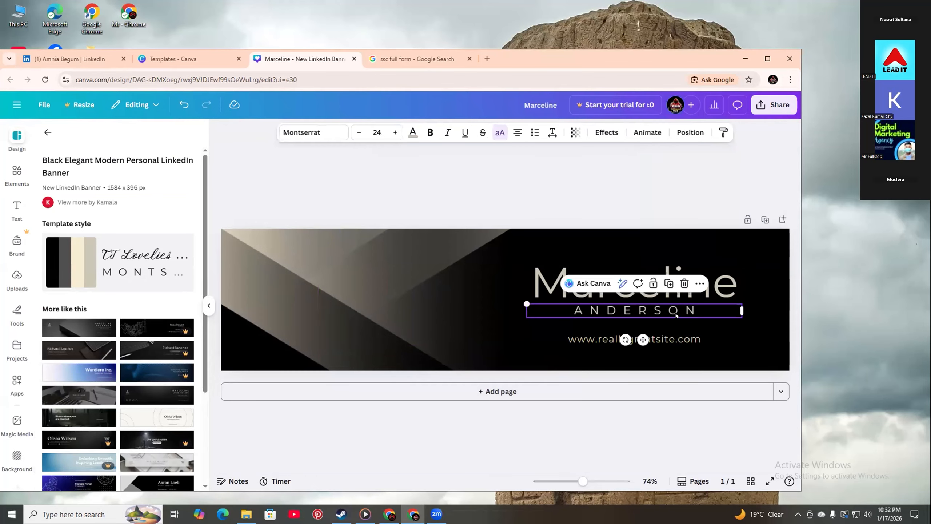
{"action": "left_click", "coordinate": [684, 282]}
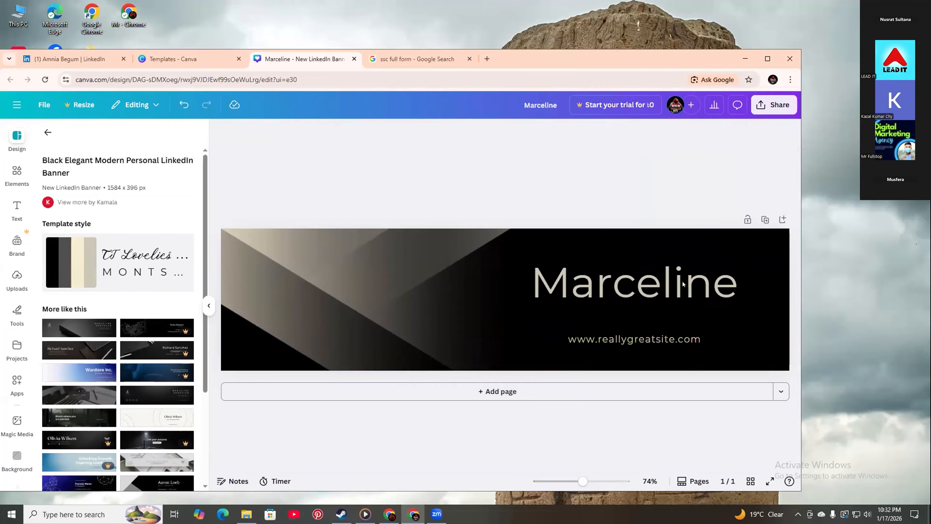
{"action": "left_click", "coordinate": [679, 286]}
{"action": "left_click", "coordinate": [653, 307]}
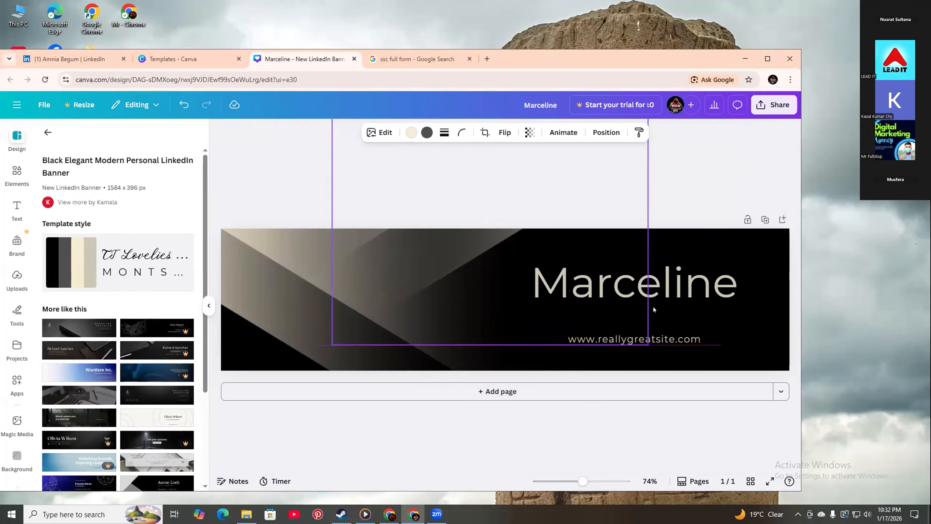
Step: Select the website address text and undo the deletion of the surname line
{"action": "left_click", "coordinate": [645, 337]}
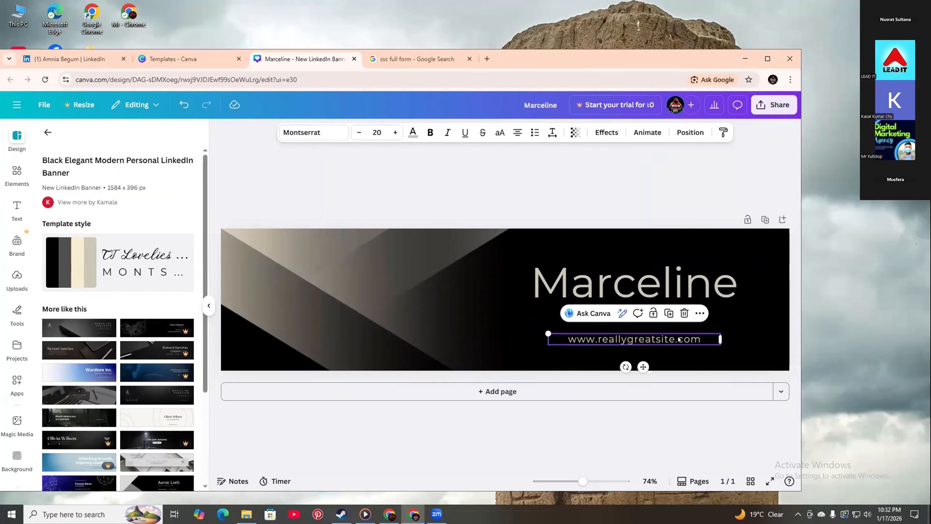
{"action": "double_click", "coordinate": [681, 339]}
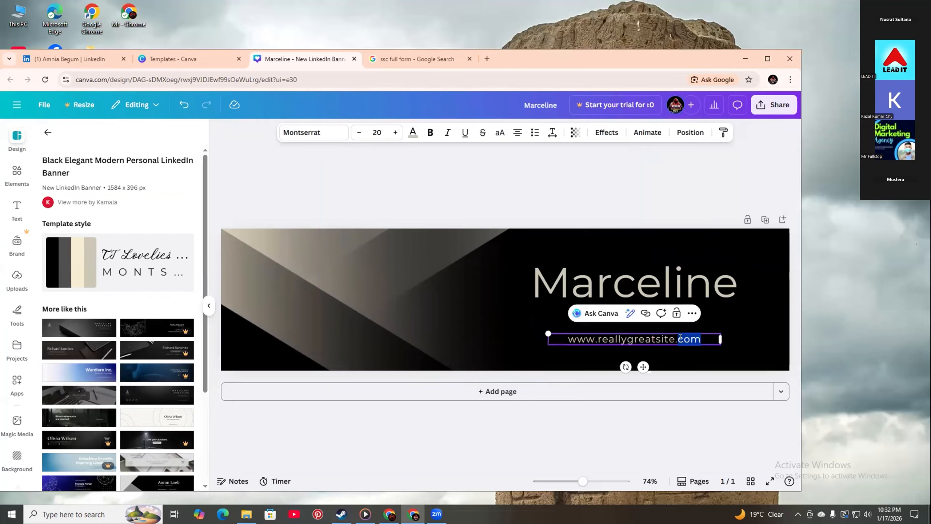
{"action": "left_click", "coordinate": [701, 338]}
{"action": "left_click_drag", "start_coordinate": [696, 333], "coordinate": [558, 336]}
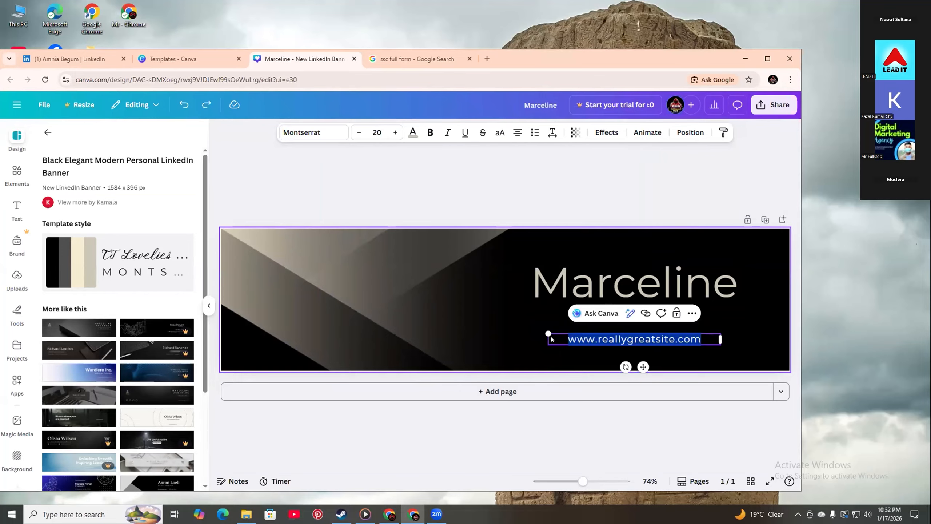
{"action": "left_click", "coordinate": [678, 197]}
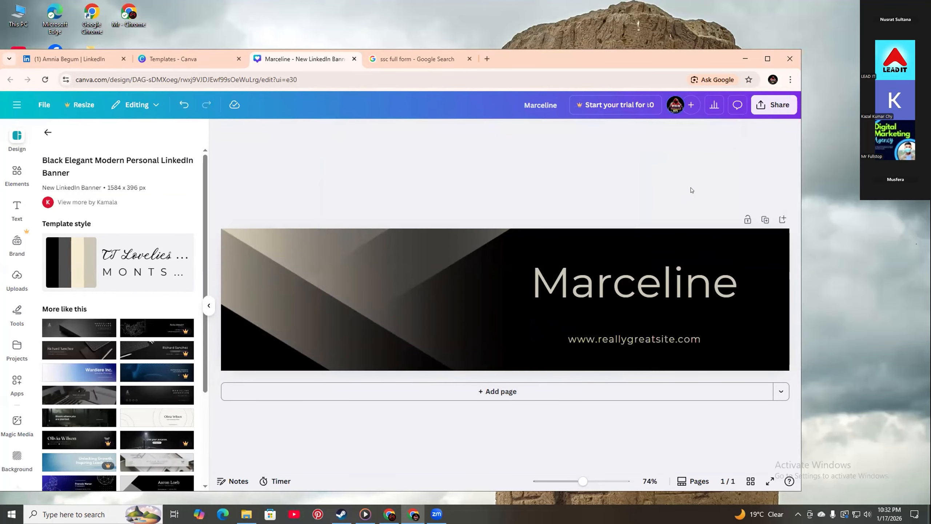
{"action": "key", "text": "ctrl+z"}
{"action": "key", "text": "ctrl+z"}
{"action": "double_click", "coordinate": [651, 339]}
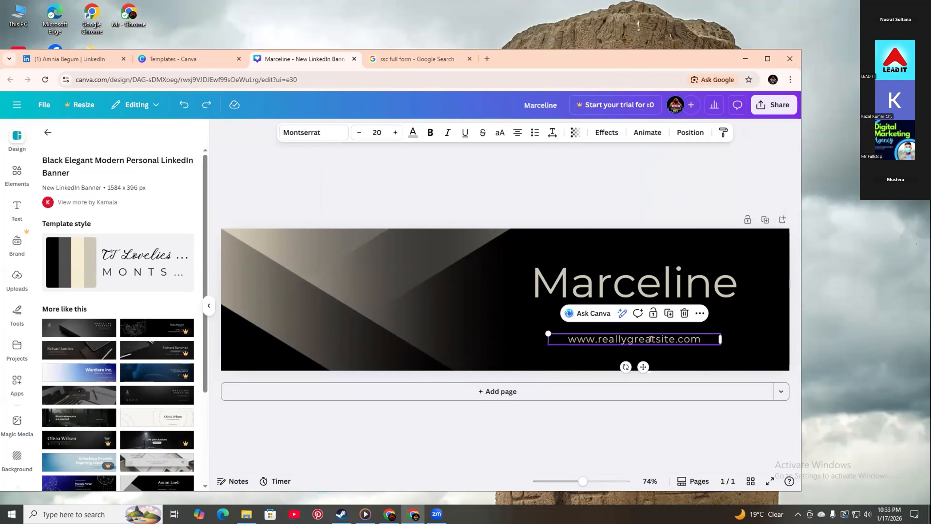
{"action": "left_click", "coordinate": [723, 194]}
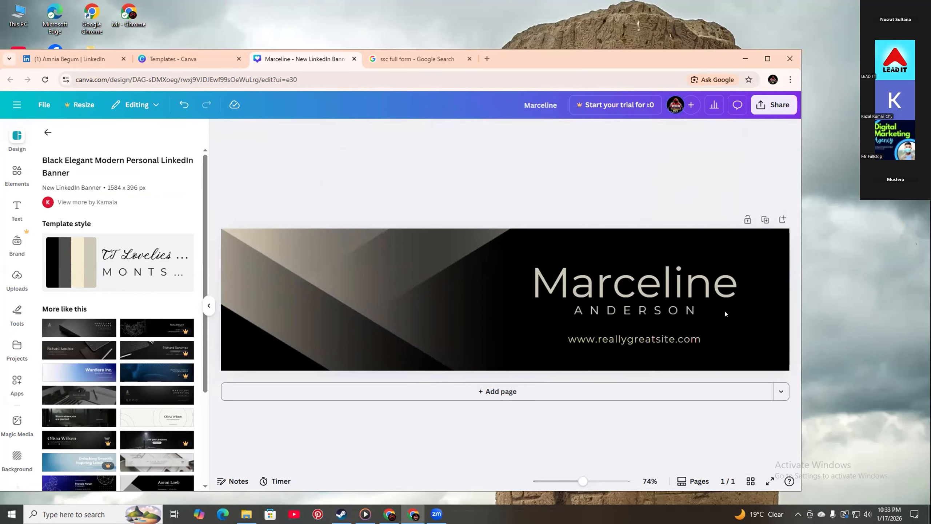
Step: Delete the website address line from the banner
{"action": "left_click", "coordinate": [678, 339]}
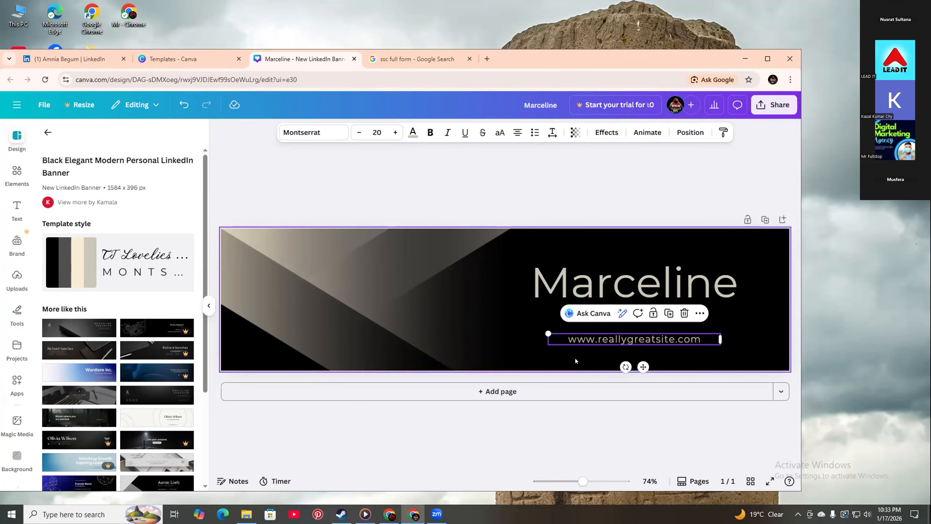
{"action": "key", "text": "Delete"}
{"action": "left_click", "coordinate": [621, 307]}
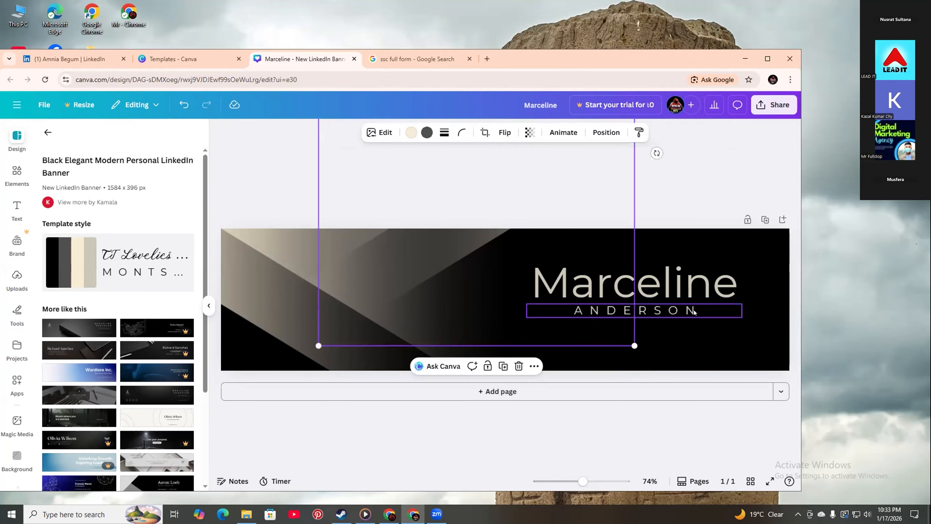
Step: Move the surname line slightly down and replace its text with "DIGITAL MARKETER"
{"action": "left_click", "coordinate": [683, 309]}
{"action": "left_click_drag", "start_coordinate": [679, 310], "coordinate": [680, 322]}
{"action": "double_click", "coordinate": [680, 322]}
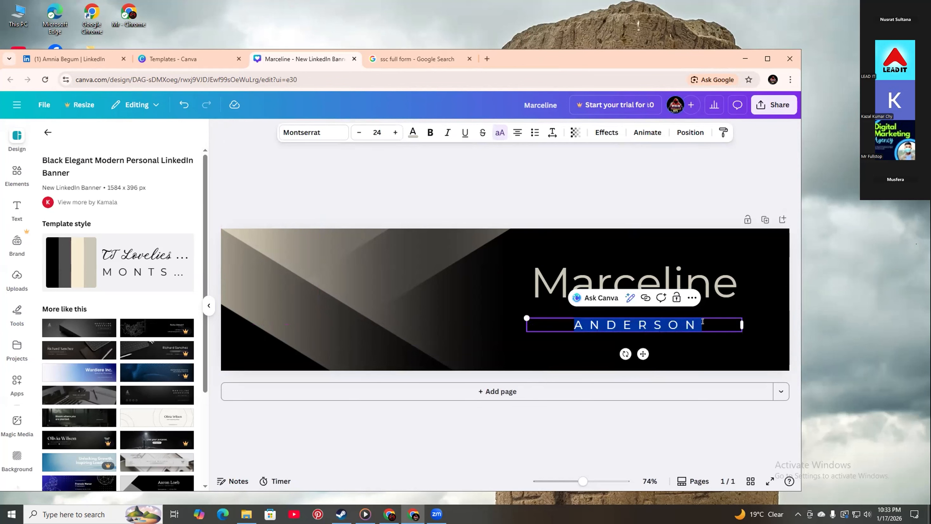
{"action": "type", "text": "DIGIT"}
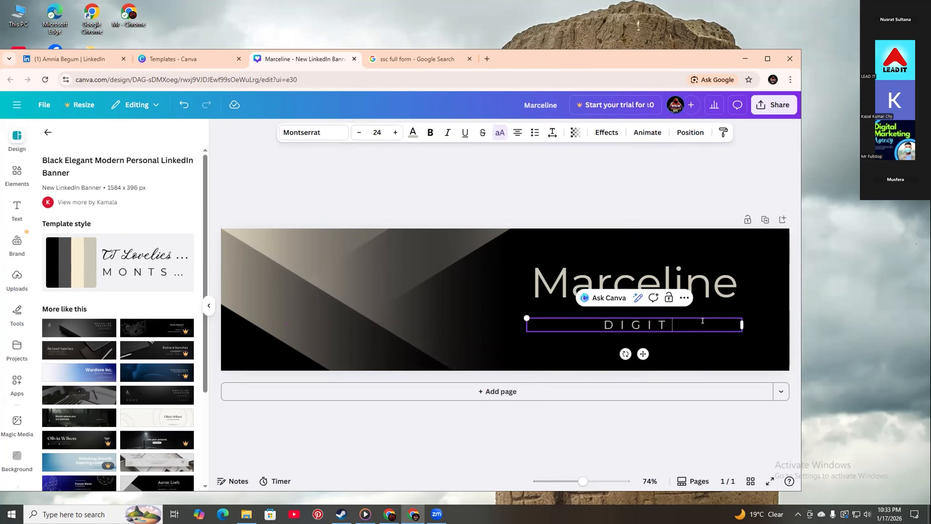
{"action": "type", "text": "AL MARKETER"}
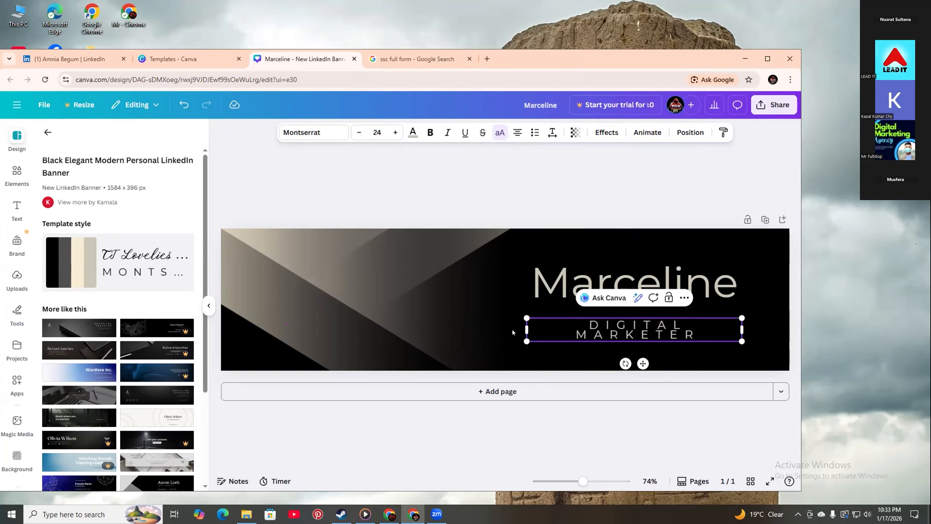
Step: Set the "DIGITAL MARKETER" text to size 30 and widen its box to about 847 px so it fits on one line
{"action": "left_click_drag", "start_coordinate": [502, 329], "coordinate": [492, 328]}
{"action": "left_click", "coordinate": [394, 131]}
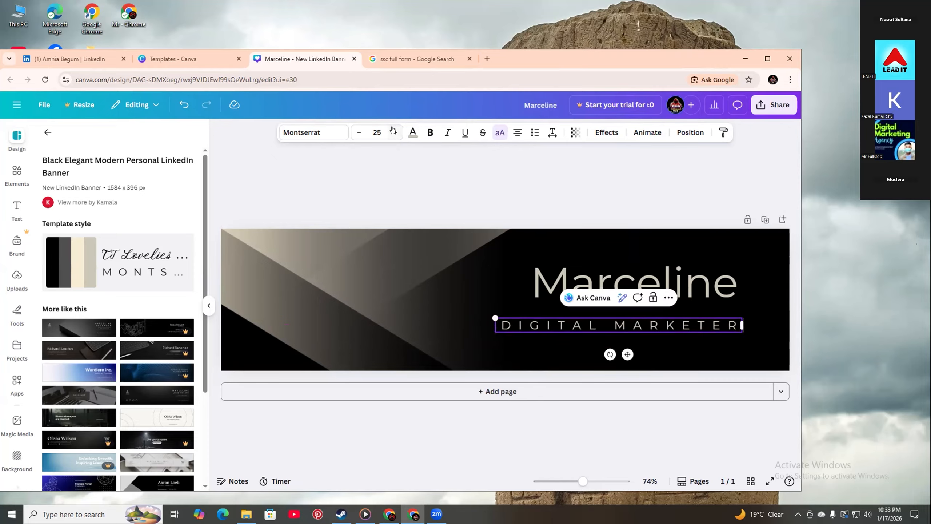
{"action": "left_click", "coordinate": [394, 132]}
{"action": "left_click", "coordinate": [394, 132]}
{"action": "left_click", "coordinate": [394, 131]}
{"action": "left_click", "coordinate": [393, 131]}
{"action": "left_click", "coordinate": [394, 132]}
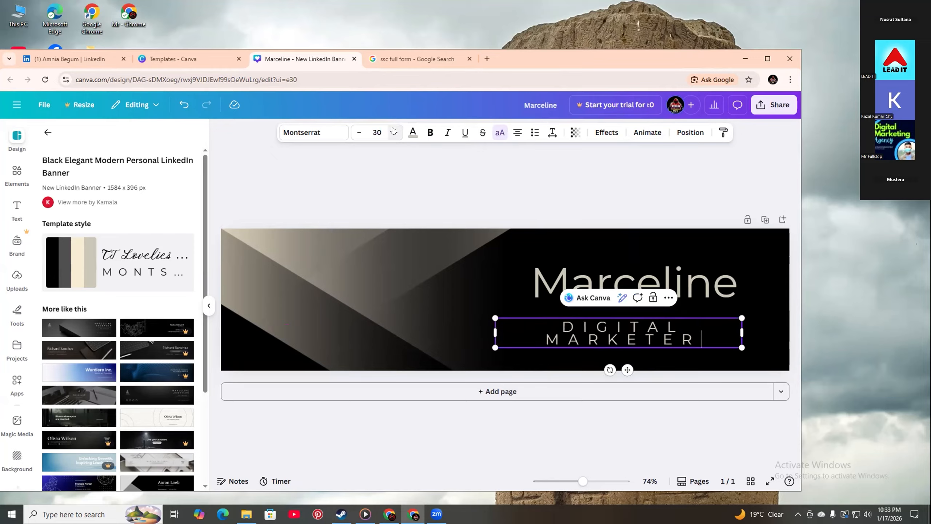
{"action": "left_click_drag", "start_coordinate": [492, 332], "coordinate": [437, 332]}
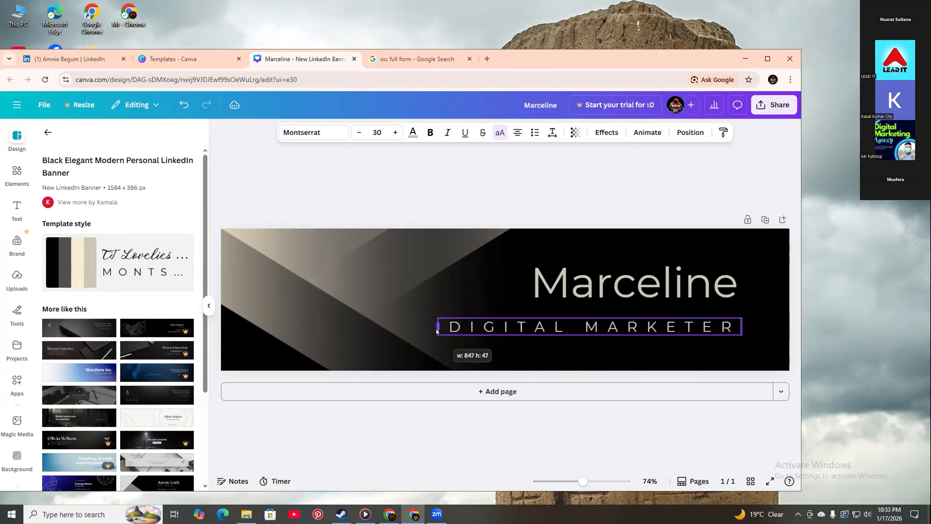
Step: Shift the "DIGITAL MARKETER" line slightly down and to the right beneath the heading
{"action": "left_click", "coordinate": [618, 324]}
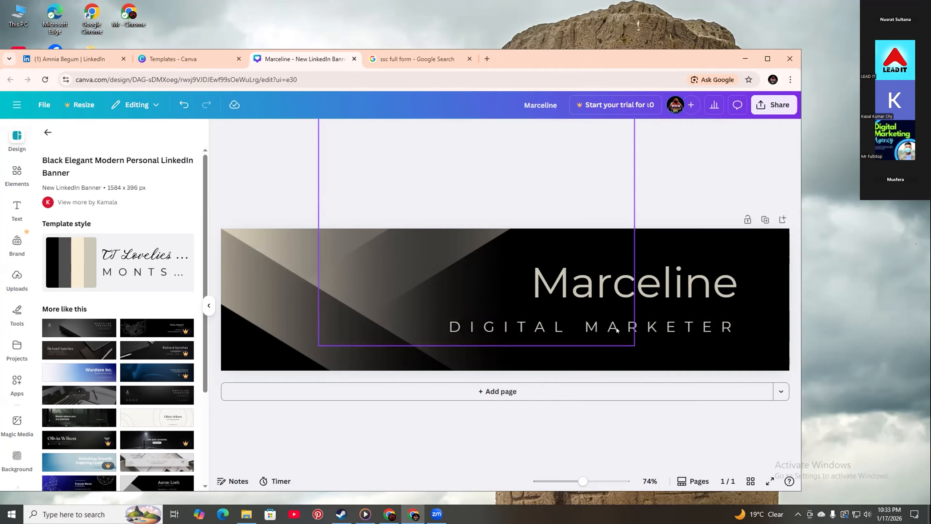
{"action": "left_click", "coordinate": [669, 325]}
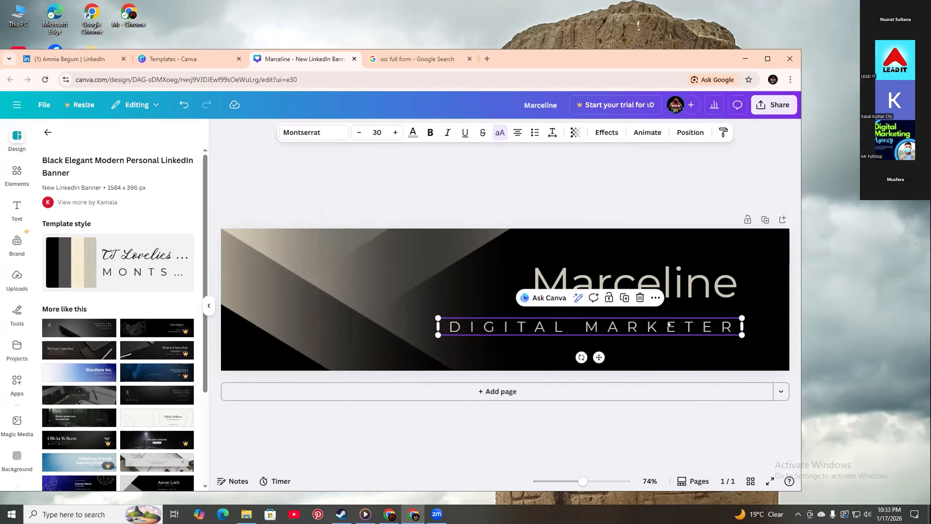
{"action": "left_click_drag", "start_coordinate": [670, 323], "coordinate": [671, 323]}
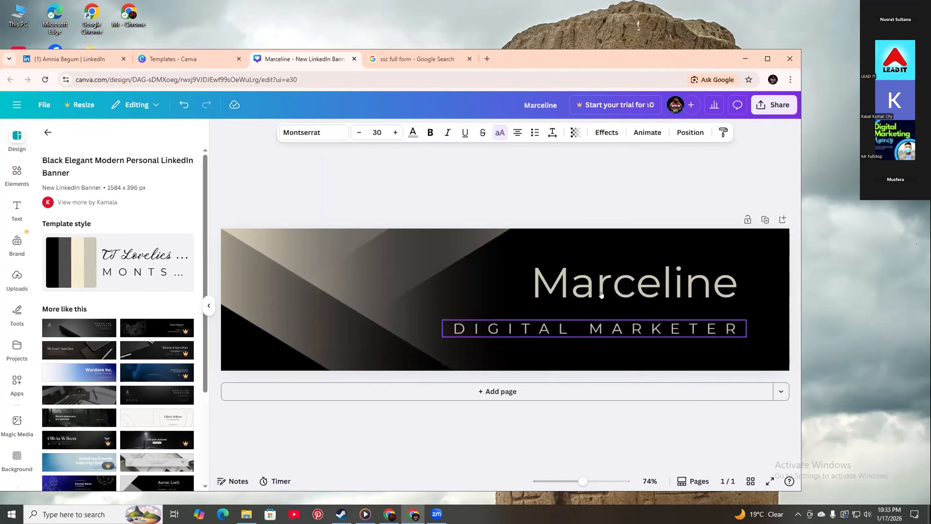
Step: Replace the placeholder first name in the banner heading with the profile owner's full name
{"action": "left_click", "coordinate": [677, 277]}
{"action": "double_click", "coordinate": [678, 278]}
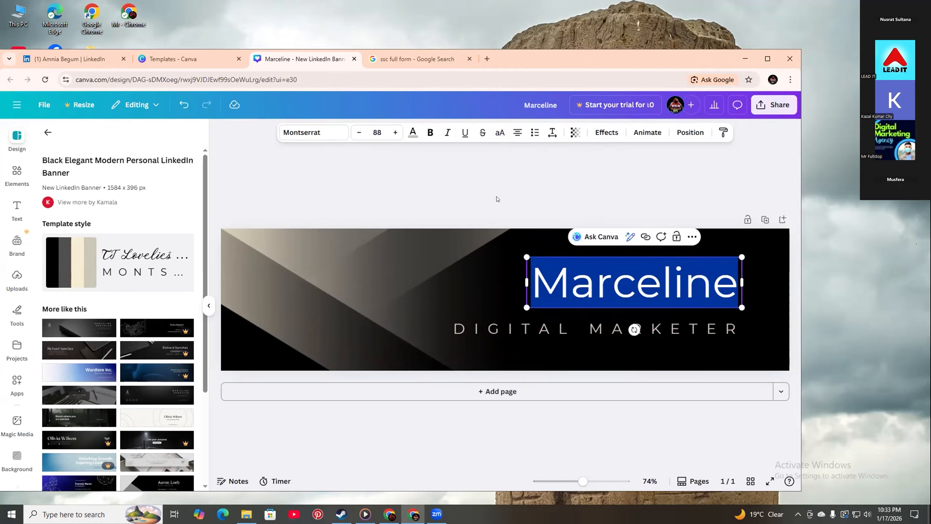
{"action": "key", "text": "BackSpace"}
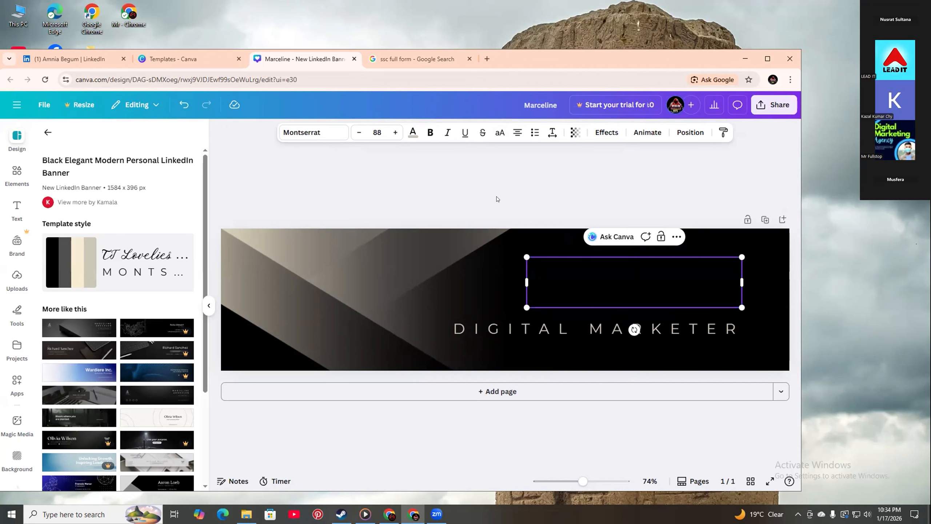
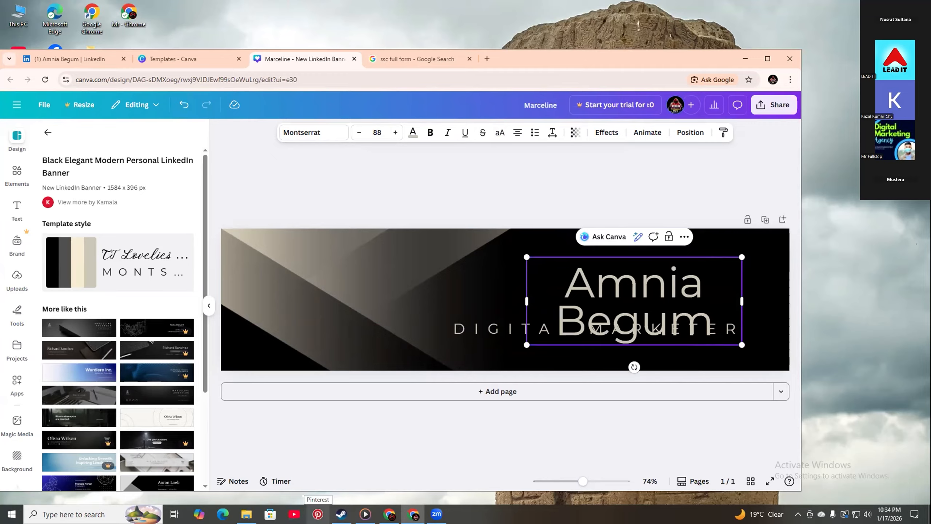
Step: Widen the banner heading's text box so the full name fits on one line above "DIGITAL MARKETER"
{"action": "left_click_drag", "start_coordinate": [520, 292], "coordinate": [428, 295]}
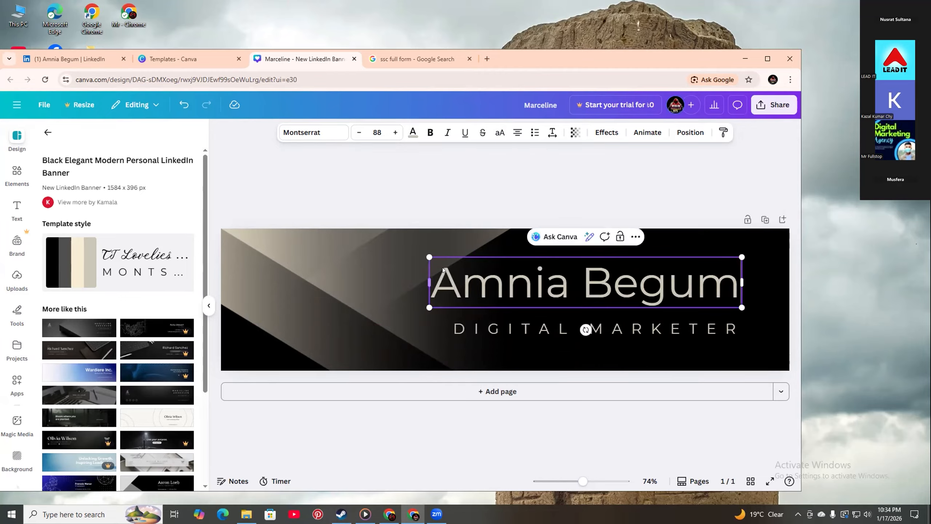
{"action": "left_click", "coordinate": [446, 193]}
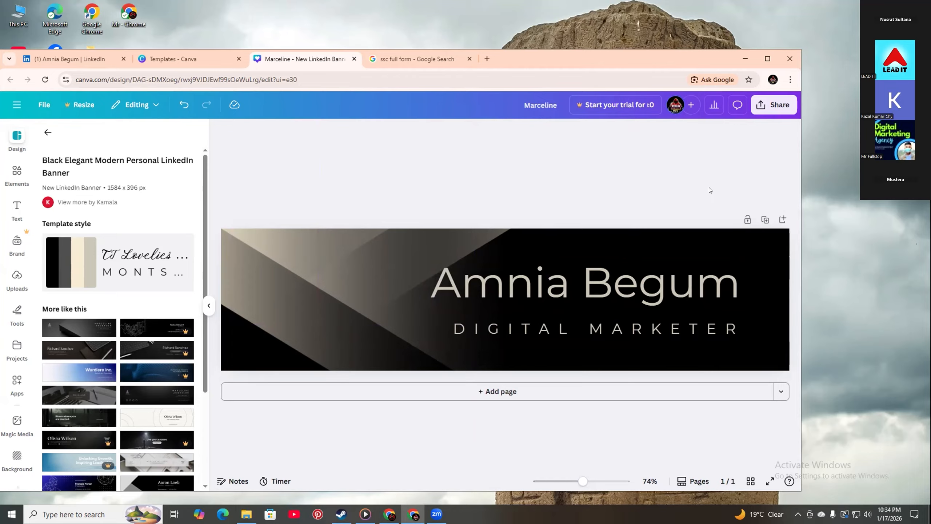
Step: Download the finished banner design as a JPG at size 1 and quality 80
{"action": "left_click", "coordinate": [772, 105]}
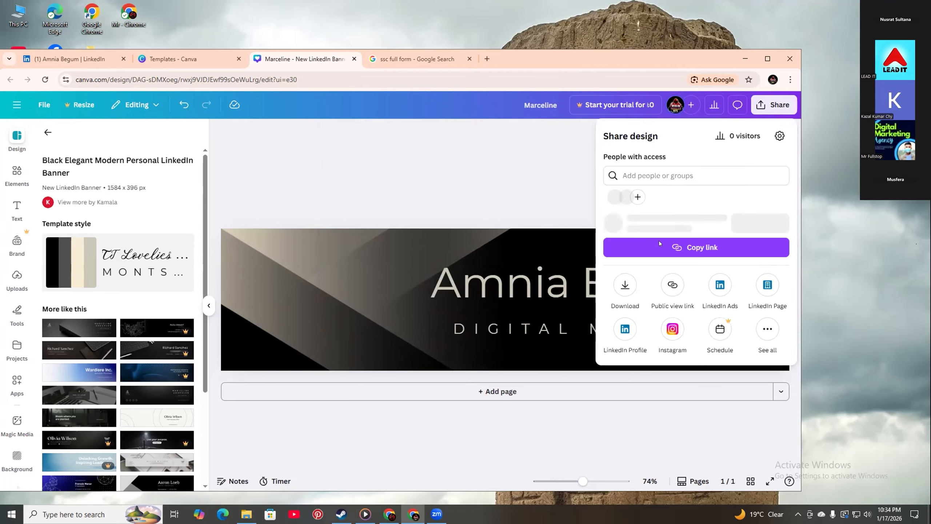
{"action": "left_click", "coordinate": [624, 305]}
{"action": "left_click", "coordinate": [623, 175]}
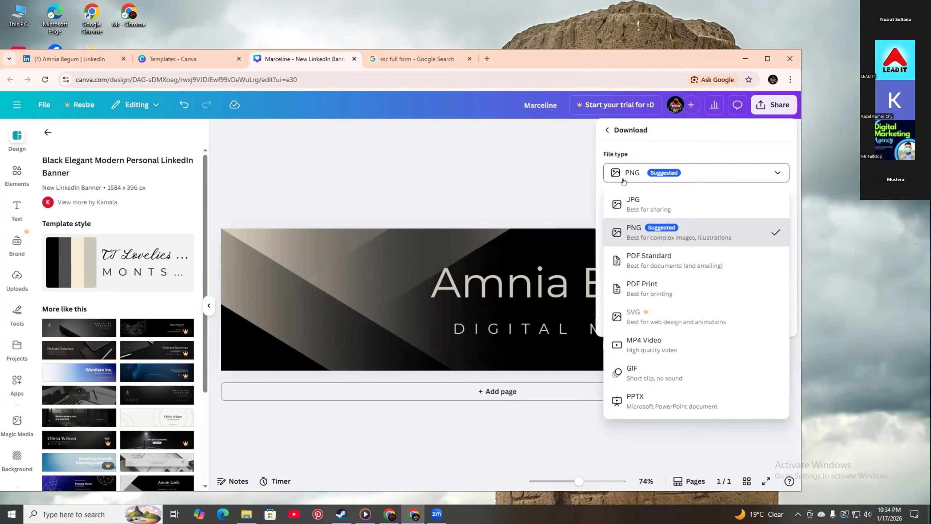
{"action": "left_click", "coordinate": [633, 201]}
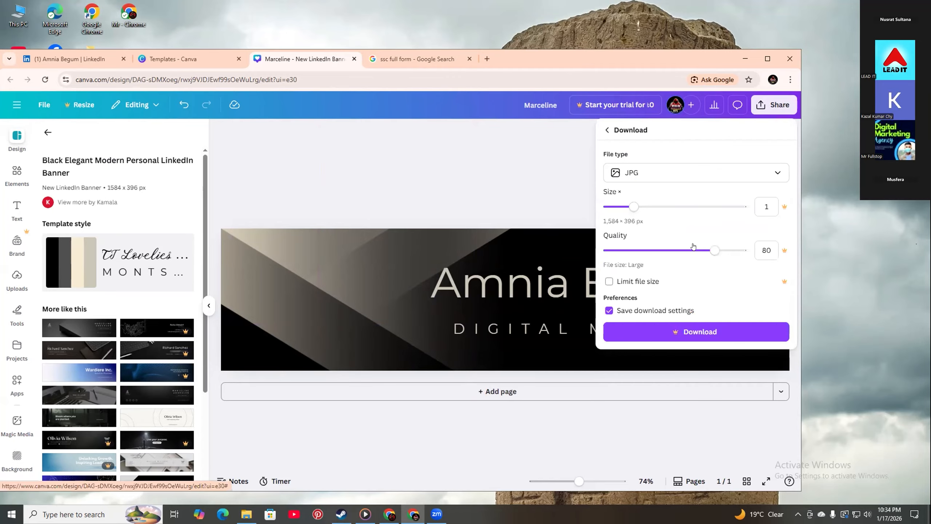
{"action": "left_click", "coordinate": [679, 335]}
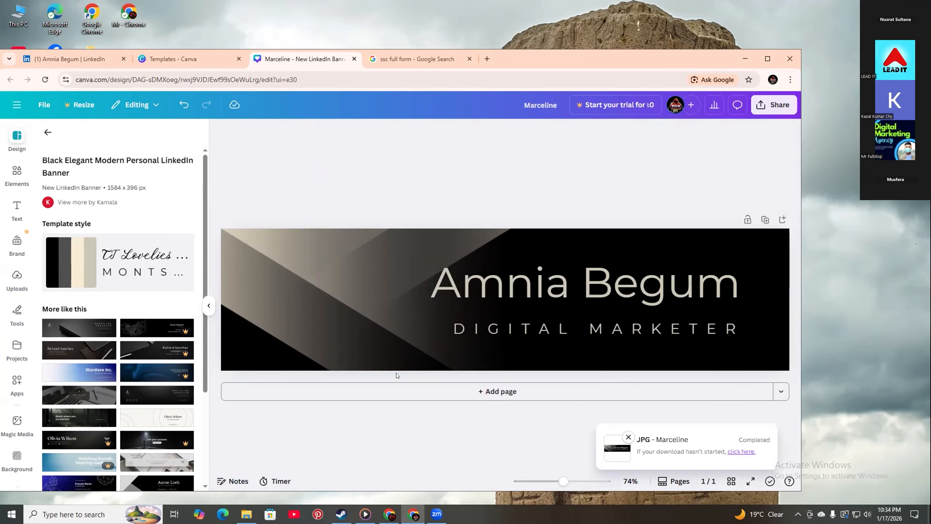
Step: Switch to the LinkedIn profile and upload the Marceline JPG from Downloads as its cover image
{"action": "left_click", "coordinate": [94, 59]}
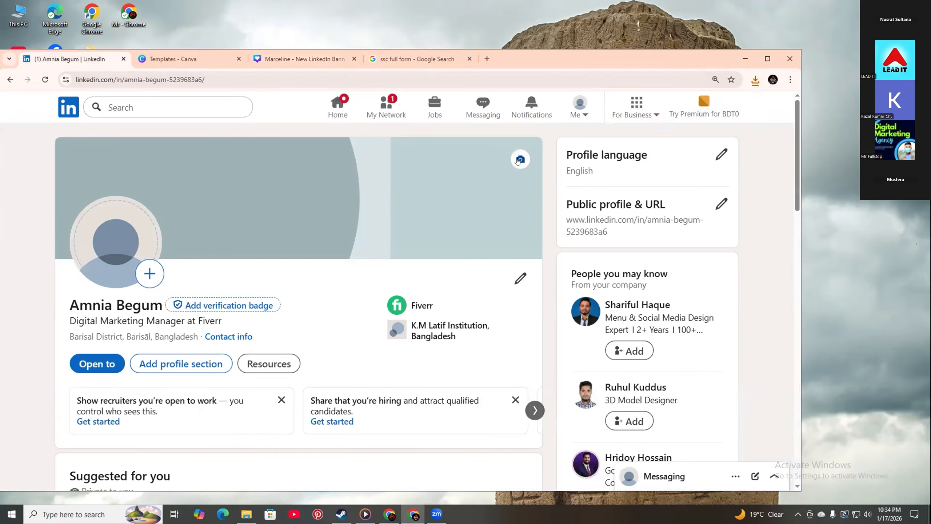
{"action": "left_click", "coordinate": [520, 159]}
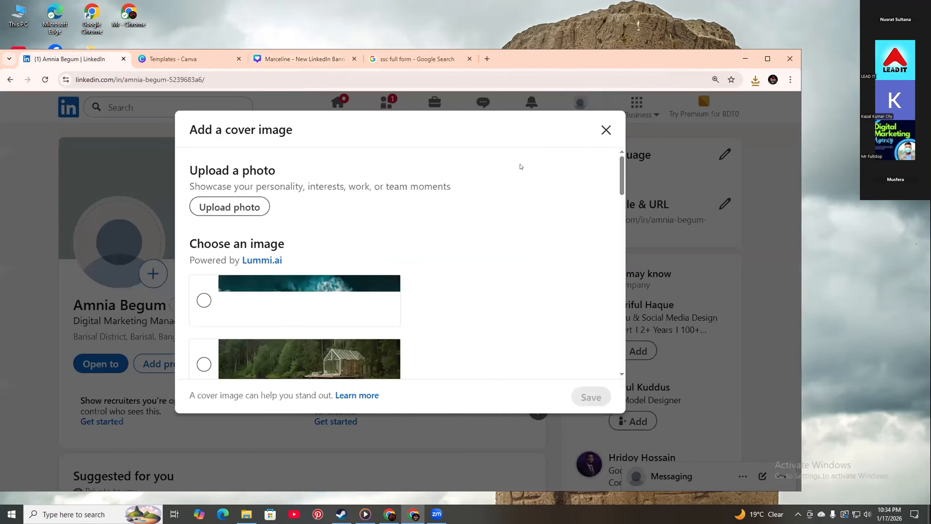
{"action": "left_click", "coordinate": [220, 212]}
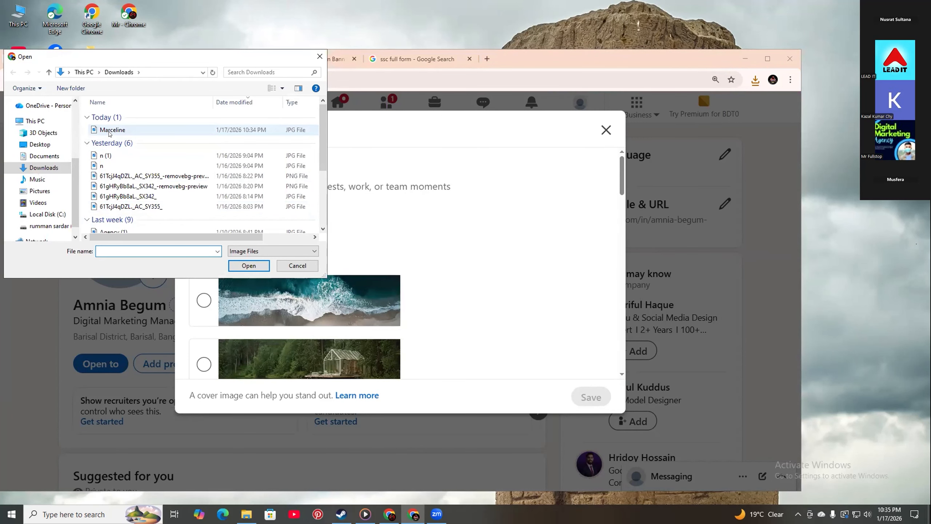
{"action": "double_click", "coordinate": [109, 132]}
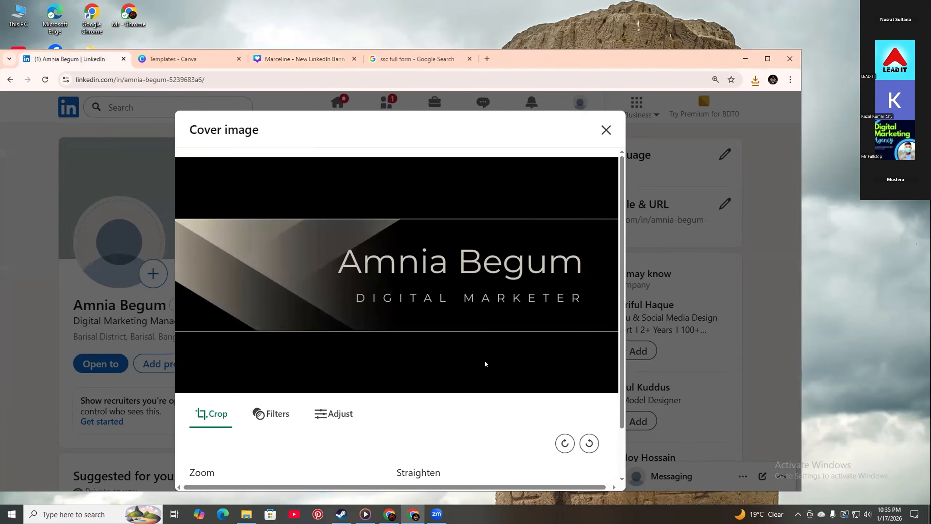
{"action": "scroll", "coordinate": [493, 409], "scroll_direction": "down", "scroll_amount": 2}
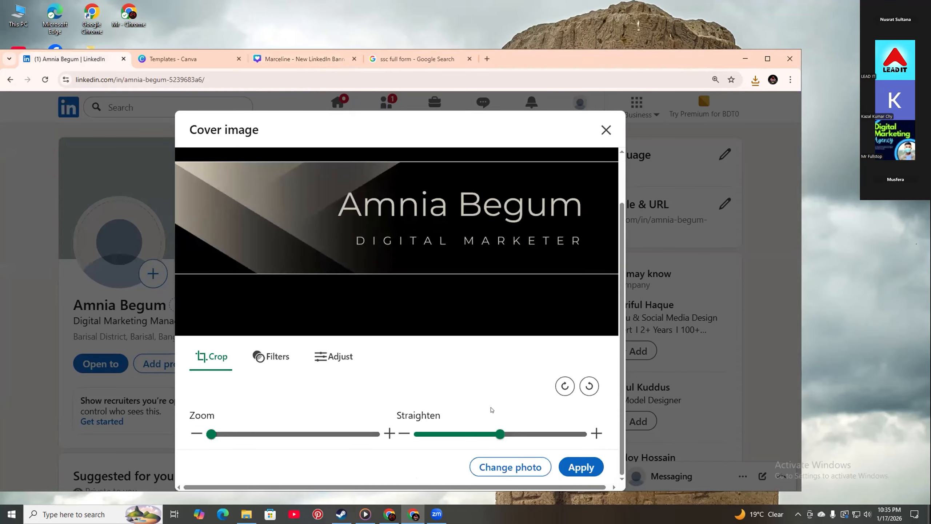
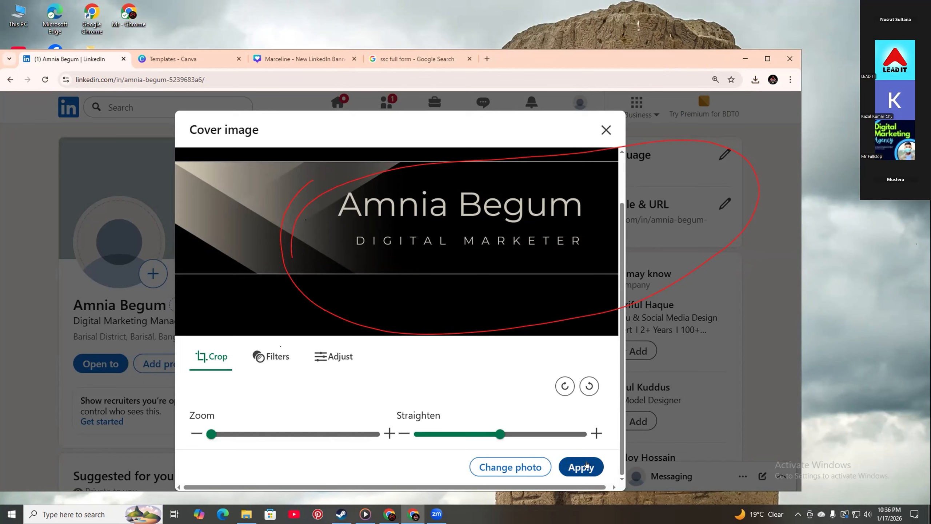
Step: Apply the uploaded banner as the LinkedIn profile's cover image
{"action": "left_click", "coordinate": [587, 464]}
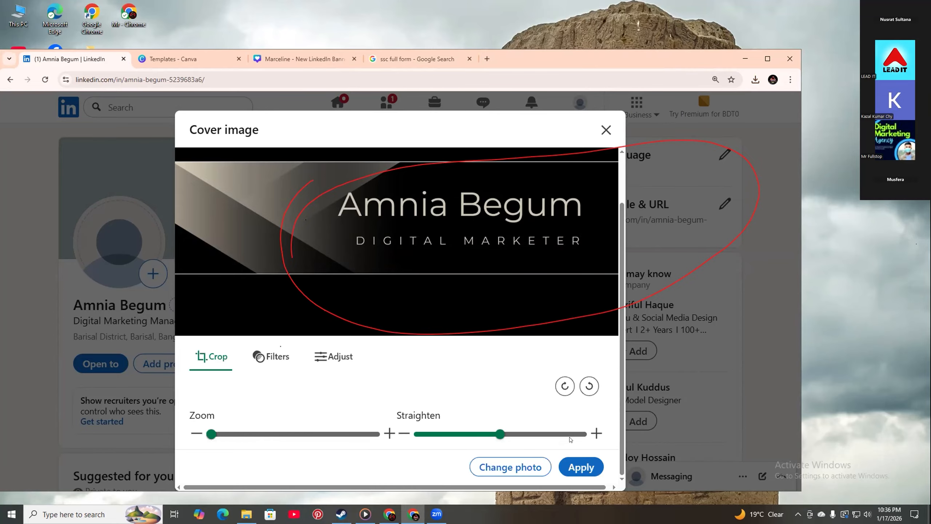
{"action": "left_click", "coordinate": [569, 461]}
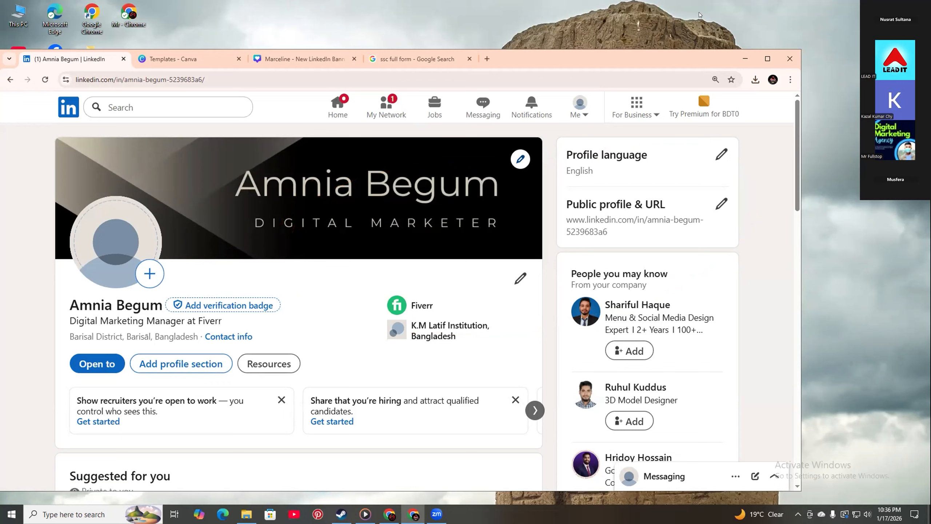
Step: Compare the web address of the profile page with that of the LinkedIn home feed
{"action": "key", "text": "ctrl+l"}
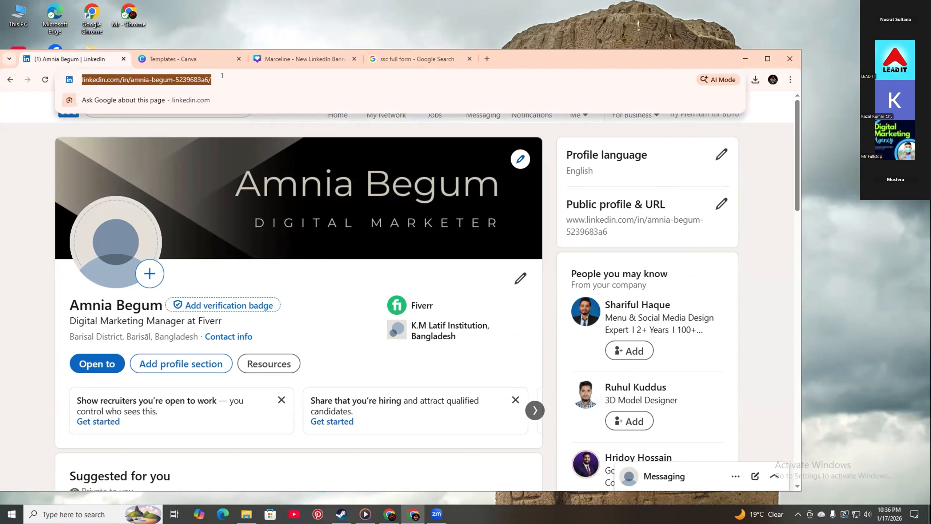
{"action": "left_click", "coordinate": [239, 74]}
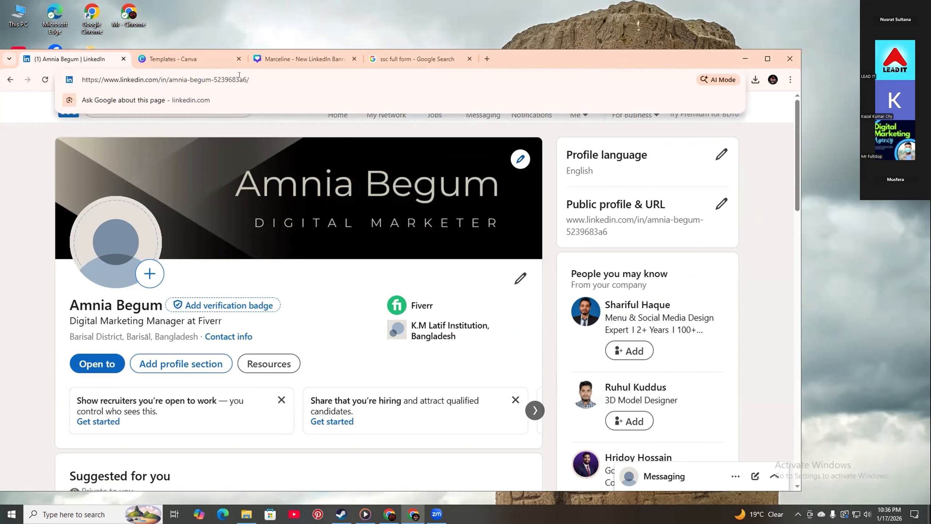
{"action": "left_click_drag", "start_coordinate": [244, 75], "coordinate": [45, 46]}
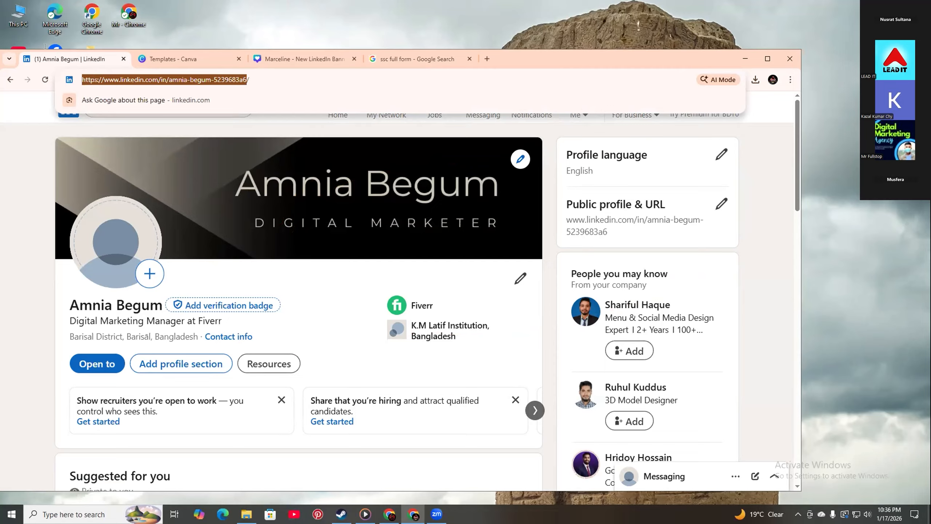
{"action": "left_click", "coordinate": [42, 198]}
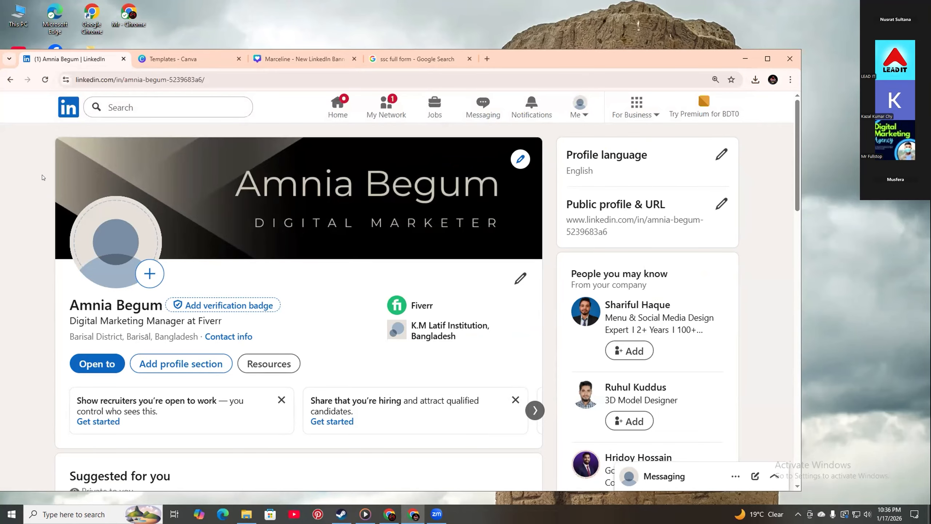
{"action": "left_click", "coordinate": [67, 104]}
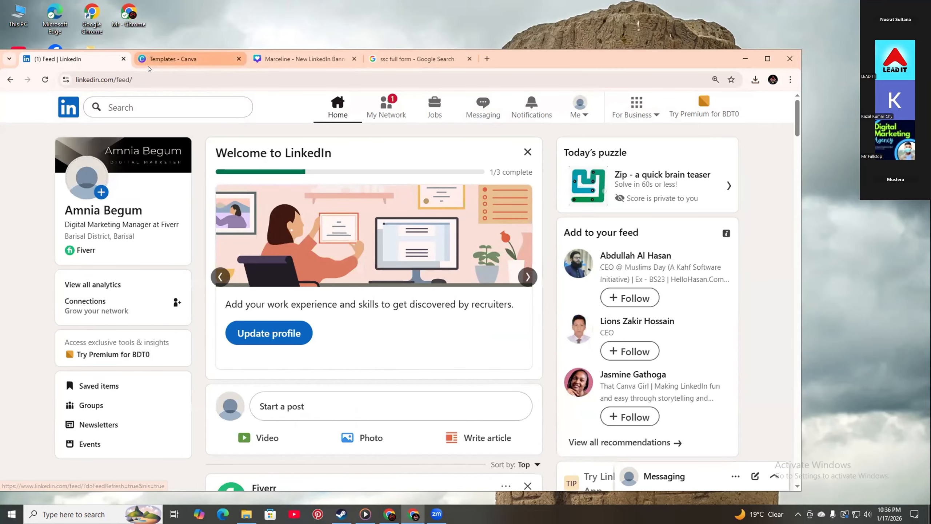
{"action": "left_click", "coordinate": [150, 76]}
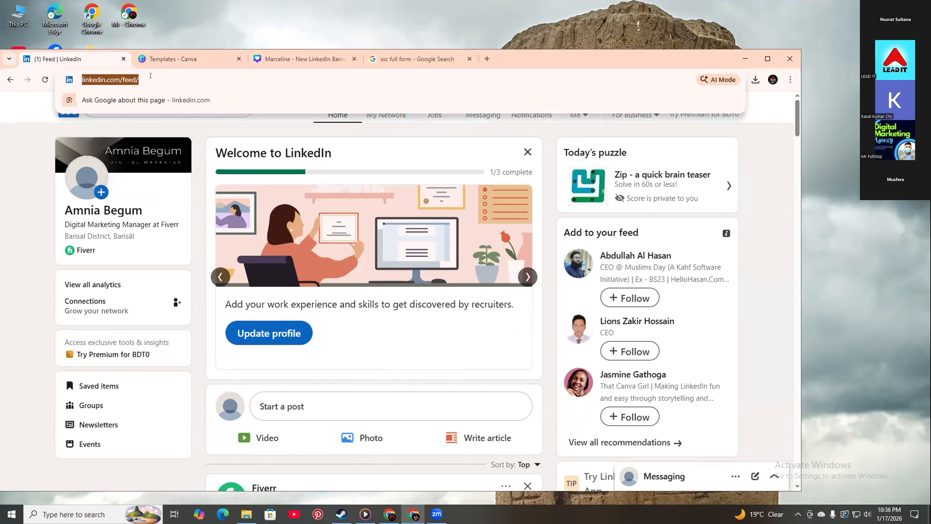
{"action": "left_click", "coordinate": [26, 188]}
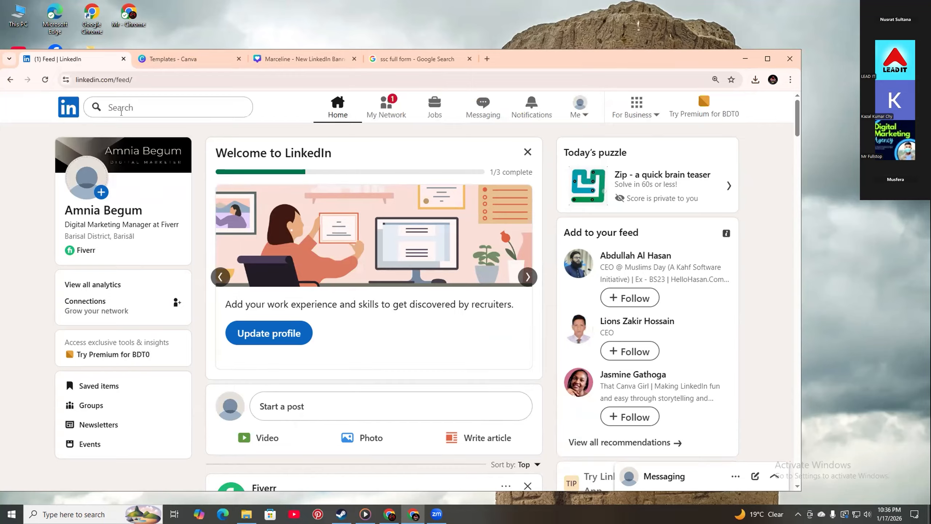
{"action": "left_click", "coordinate": [144, 77]}
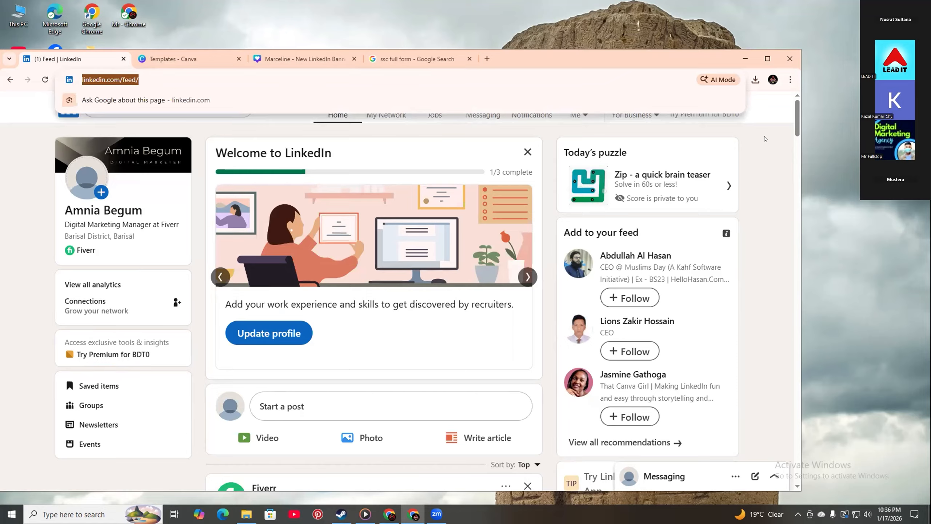
{"action": "left_click", "coordinate": [17, 185]}
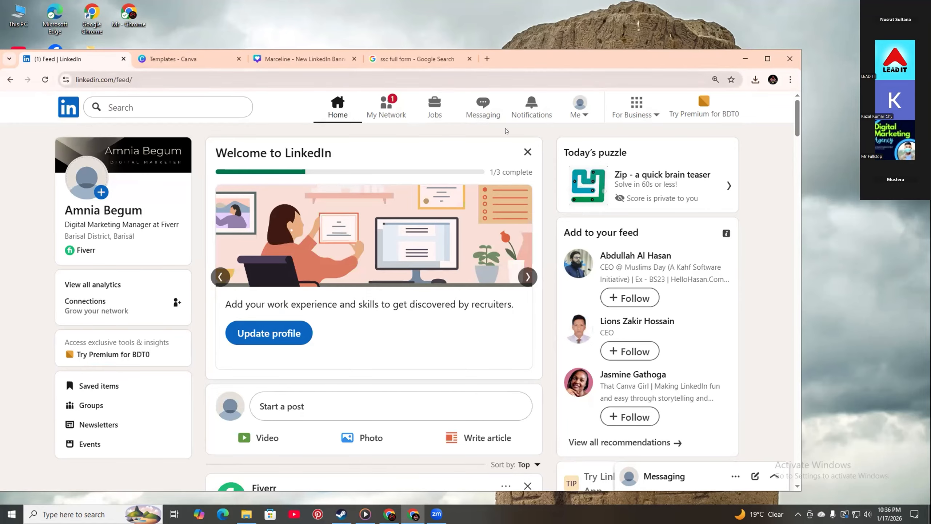
Step: Return to the own profile and open its public profile and URL settings
{"action": "left_click", "coordinate": [576, 105]}
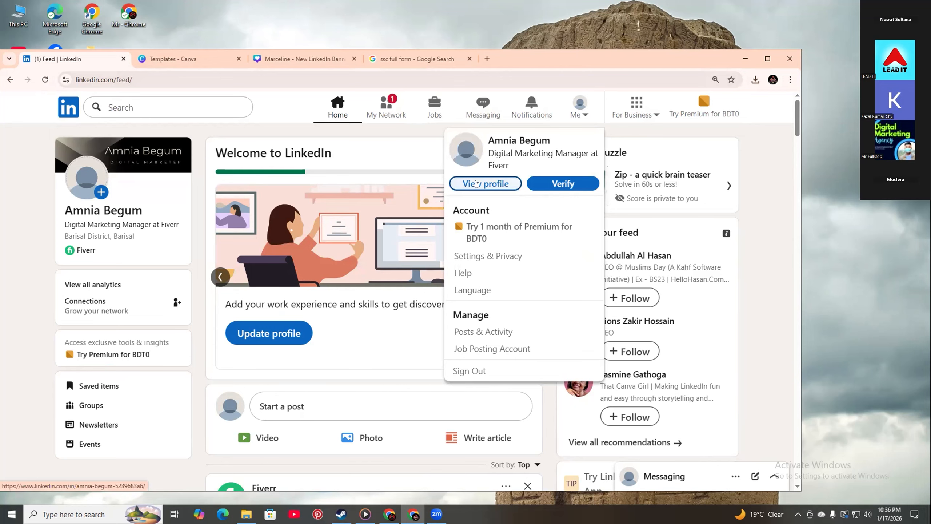
{"action": "left_click", "coordinate": [476, 184]}
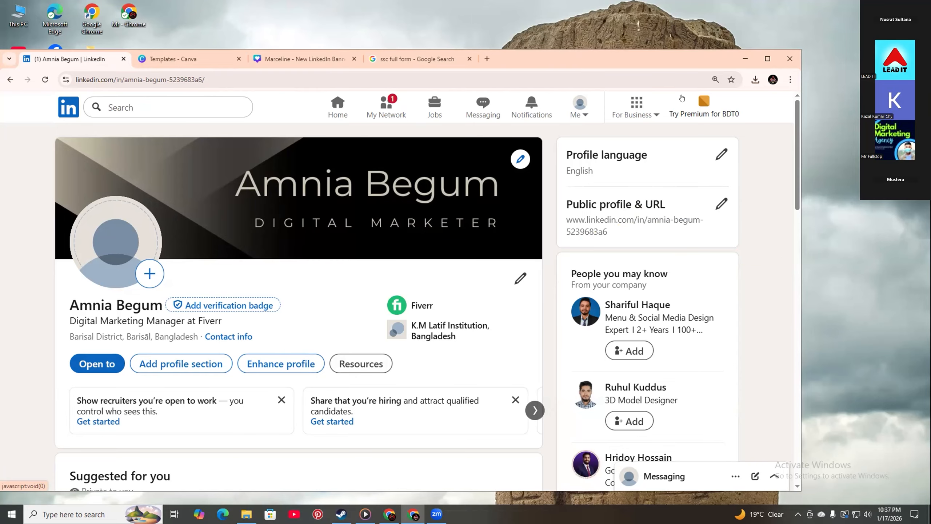
{"action": "left_click", "coordinate": [682, 98]}
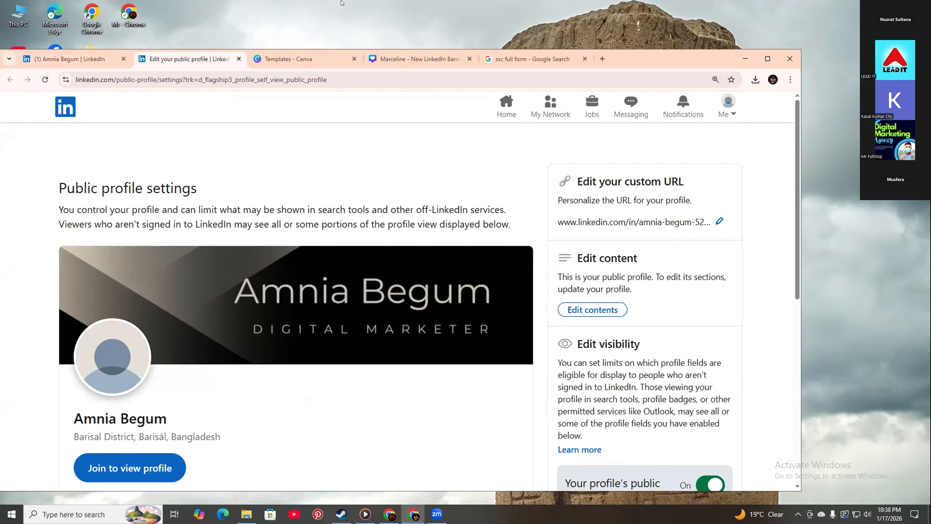
Step: Shorten the custom profile URL to the owner's full name without hyphens or the number suffix, save it and close the settings
{"action": "left_click", "coordinate": [719, 221]}
{"action": "left_click", "coordinate": [663, 216]}
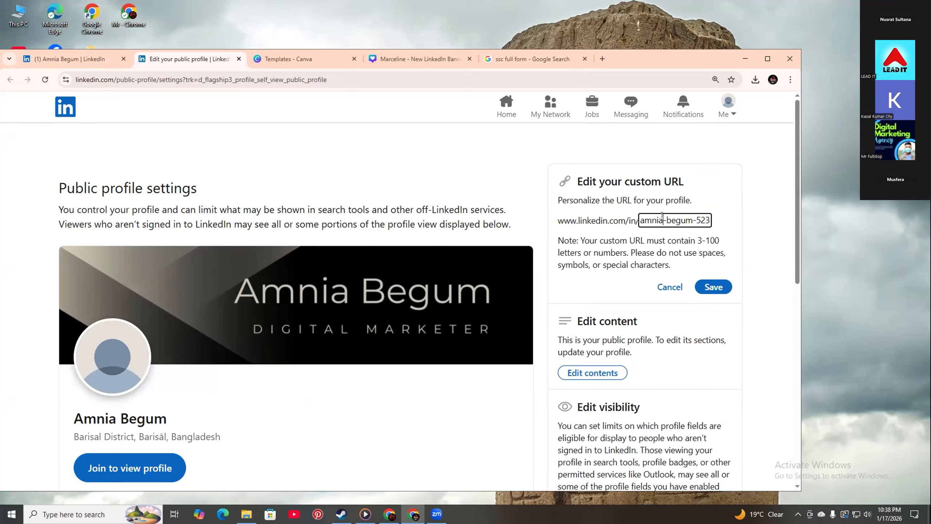
{"action": "key", "text": "shift+Right"}
{"action": "left_click", "coordinate": [693, 220]}
{"action": "left_click_drag", "start_coordinate": [692, 219], "coordinate": [727, 220]}
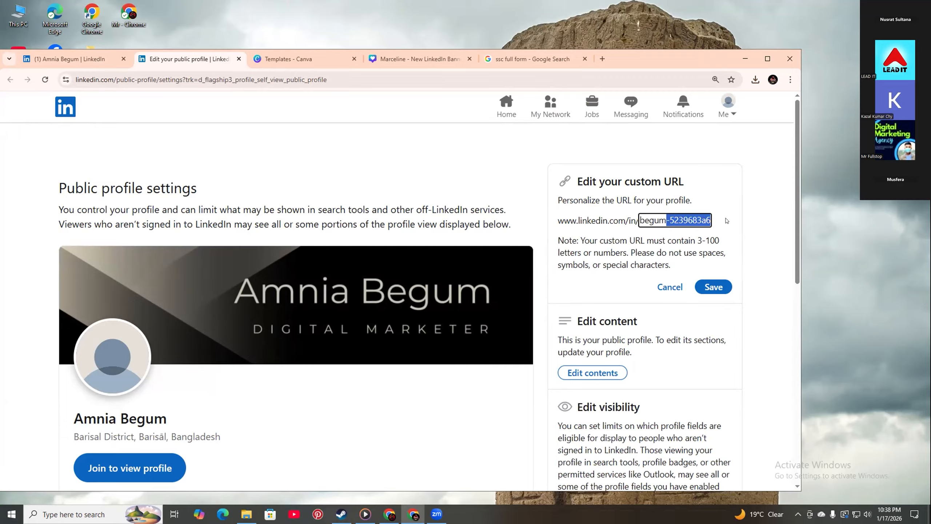
{"action": "key", "text": "BackSpace"}
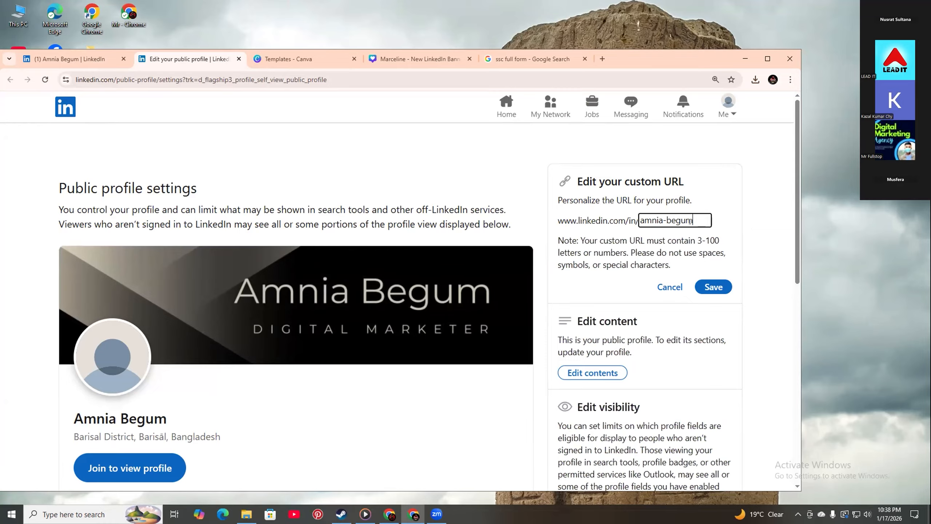
{"action": "left_click", "coordinate": [663, 221]}
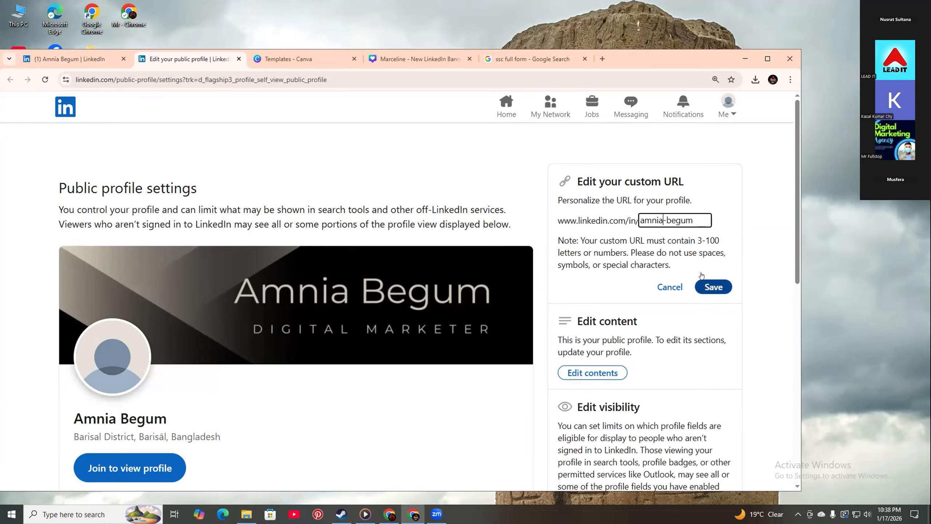
{"action": "key", "text": "BackSpace"}
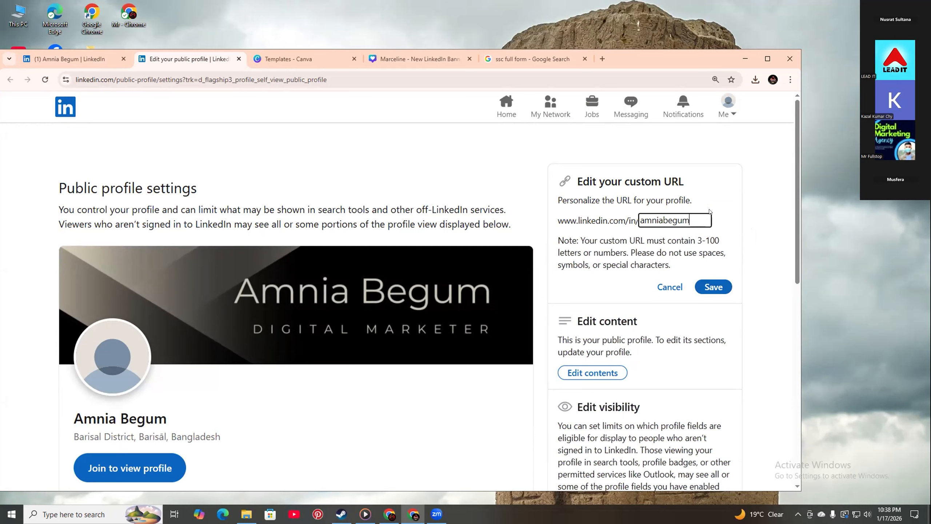
{"action": "left_click", "coordinate": [722, 286]}
{"action": "left_click", "coordinate": [713, 286]}
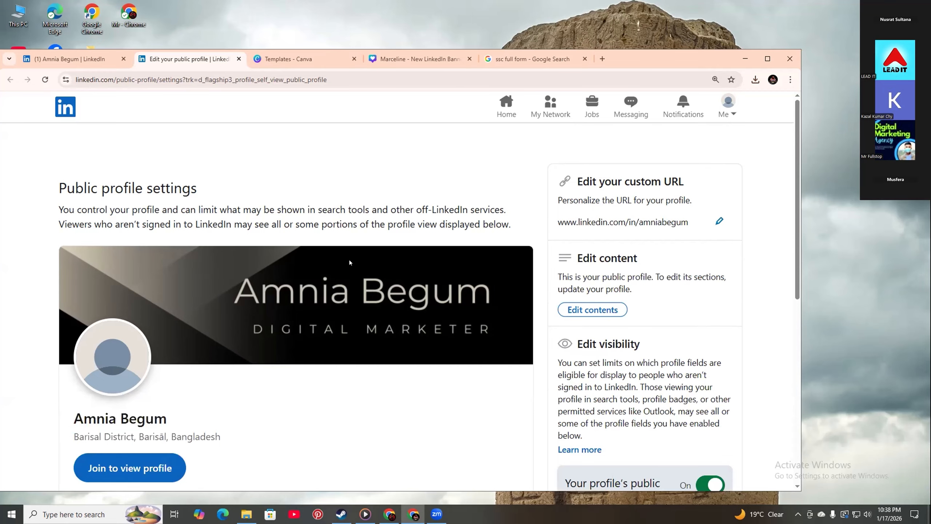
{"action": "left_click", "coordinate": [238, 58]}
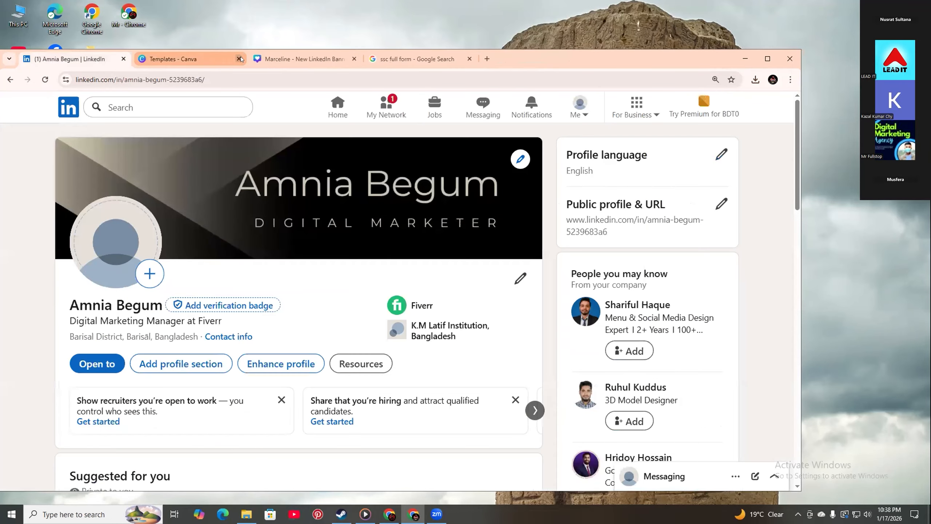
Step: Close the old profile page, reopen LinkedIn through a Google search for "linkedin" and view the own profile under its new URL
{"action": "left_click", "coordinate": [123, 59]}
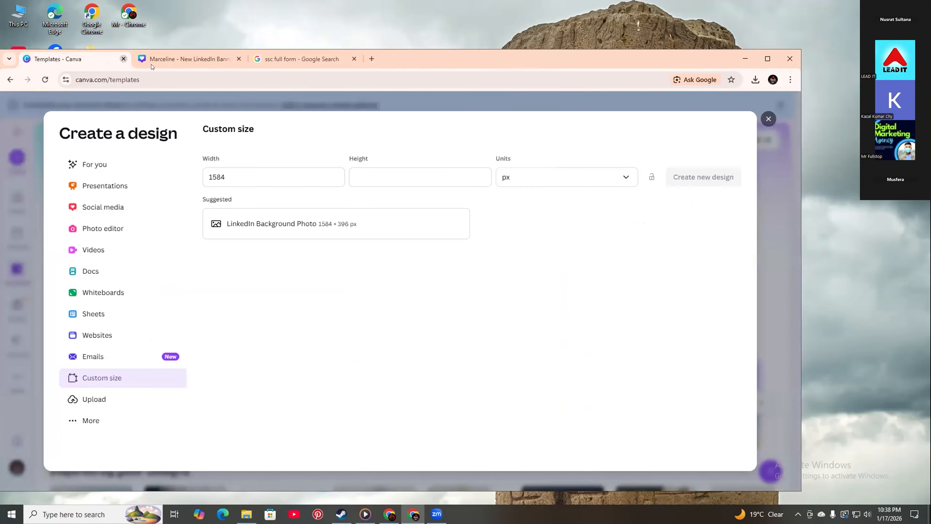
{"action": "left_click", "coordinate": [132, 83]}
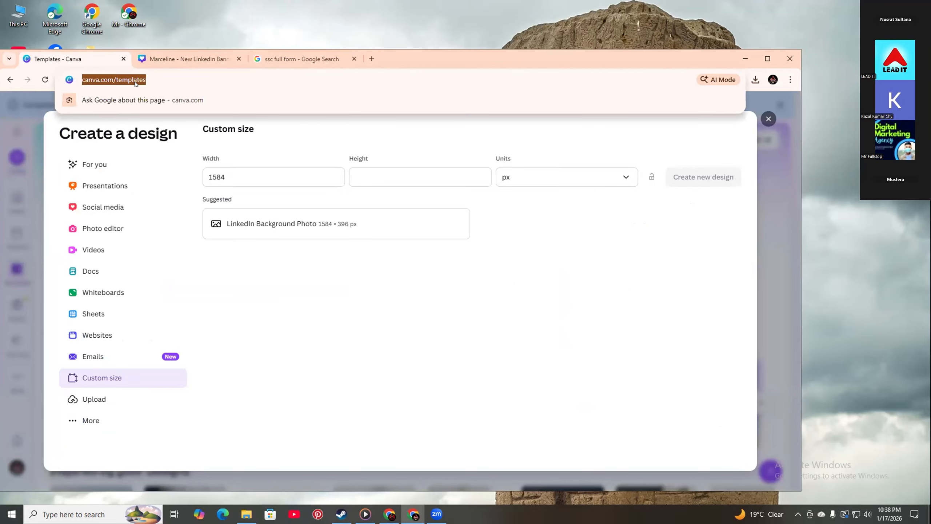
{"action": "type", "text": "li"}
{"action": "left_click", "coordinate": [119, 105]}
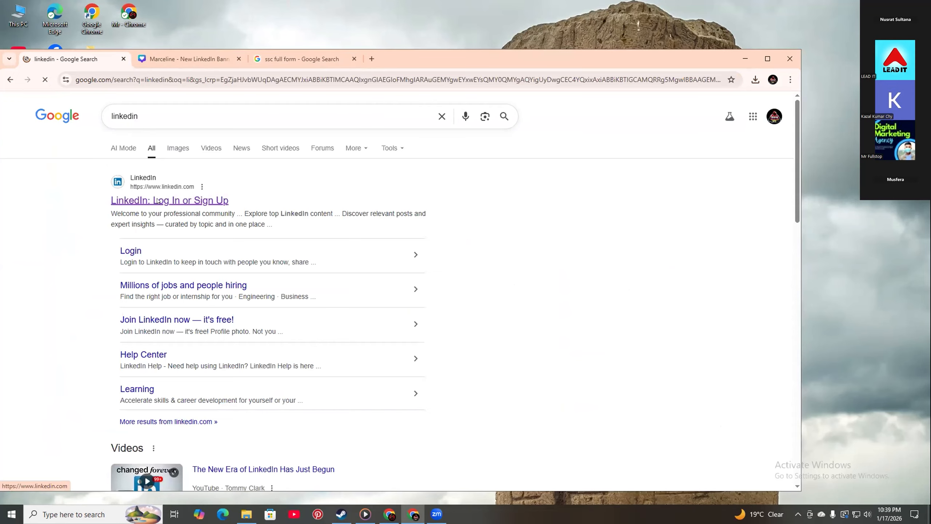
{"action": "left_click", "coordinate": [158, 201]}
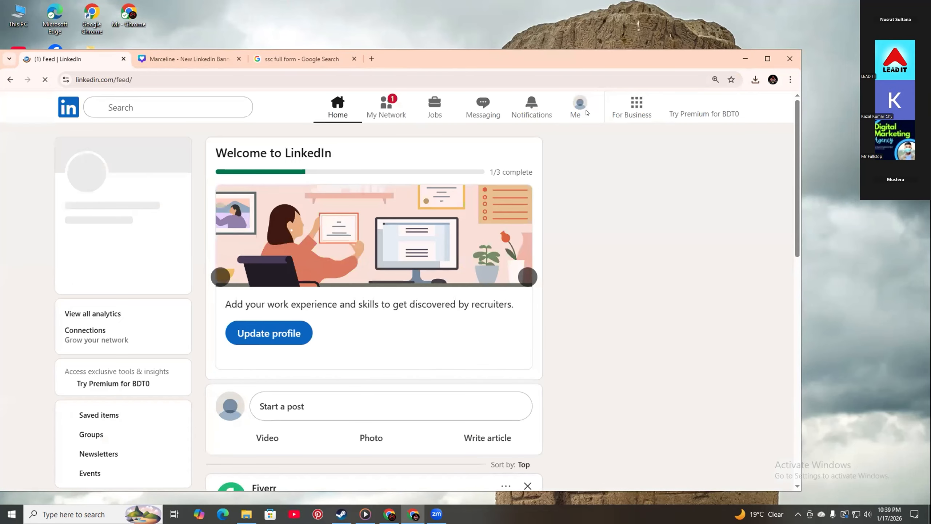
{"action": "left_click", "coordinate": [578, 107]}
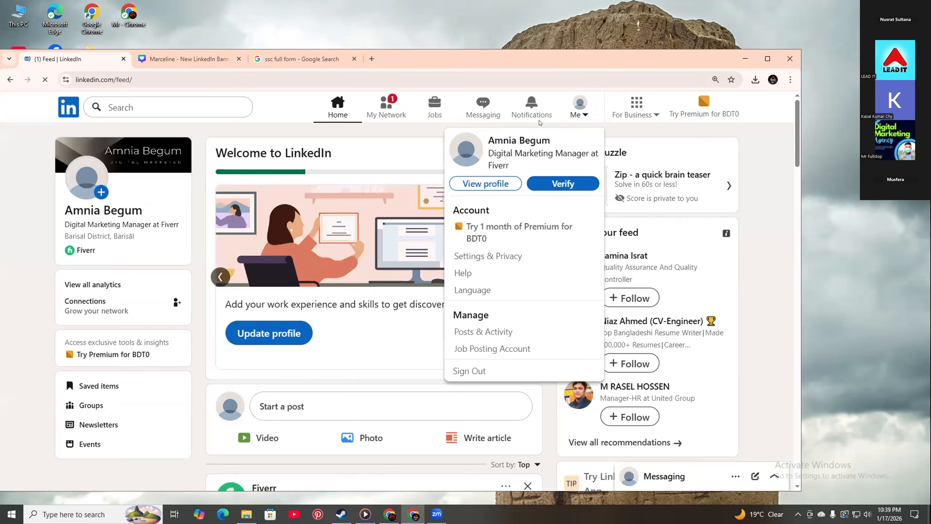
{"action": "left_click", "coordinate": [472, 184]}
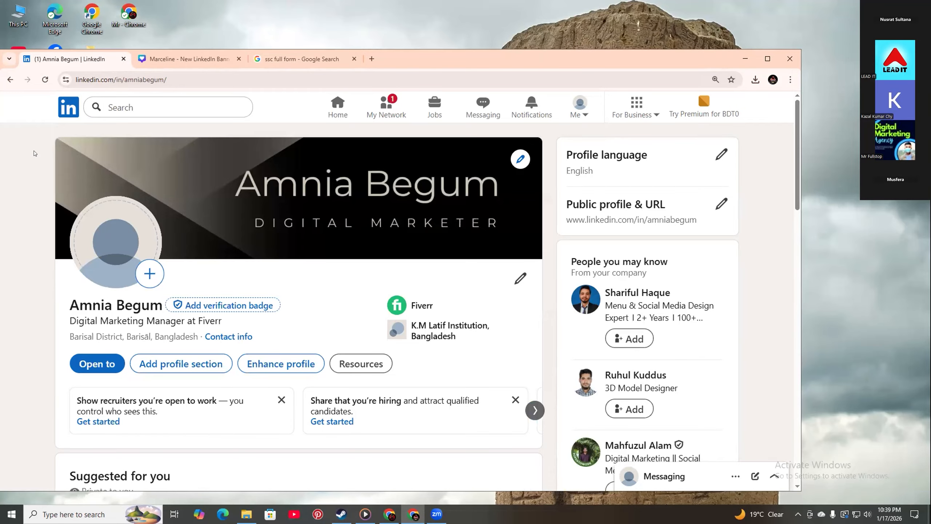
Step: Look at the My Network page and the home feed, and review the own profile down to its suggestions and analytics
{"action": "left_click", "coordinate": [393, 103]}
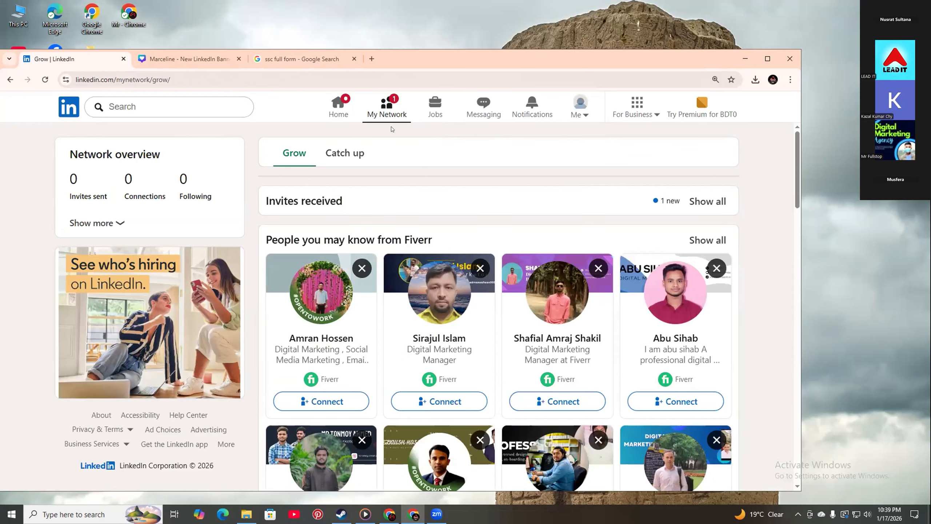
{"action": "left_click", "coordinate": [343, 106]}
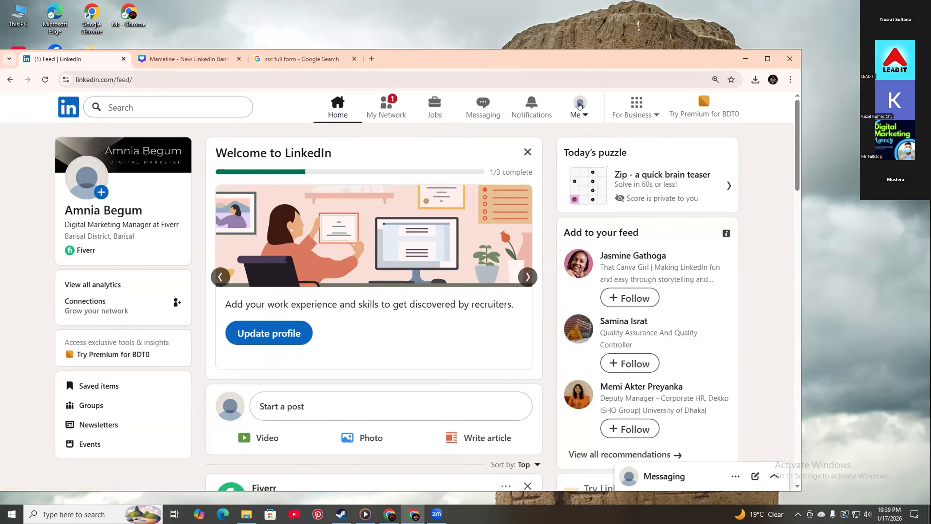
{"action": "left_click", "coordinate": [576, 114]}
{"action": "left_click", "coordinate": [481, 181]}
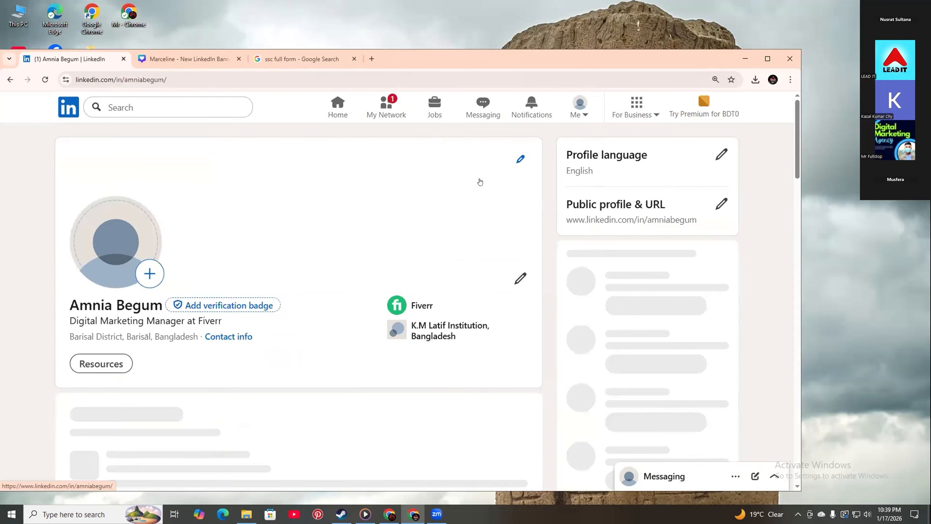
{"action": "scroll", "coordinate": [42, 277], "scroll_direction": "down", "scroll_amount": 4}
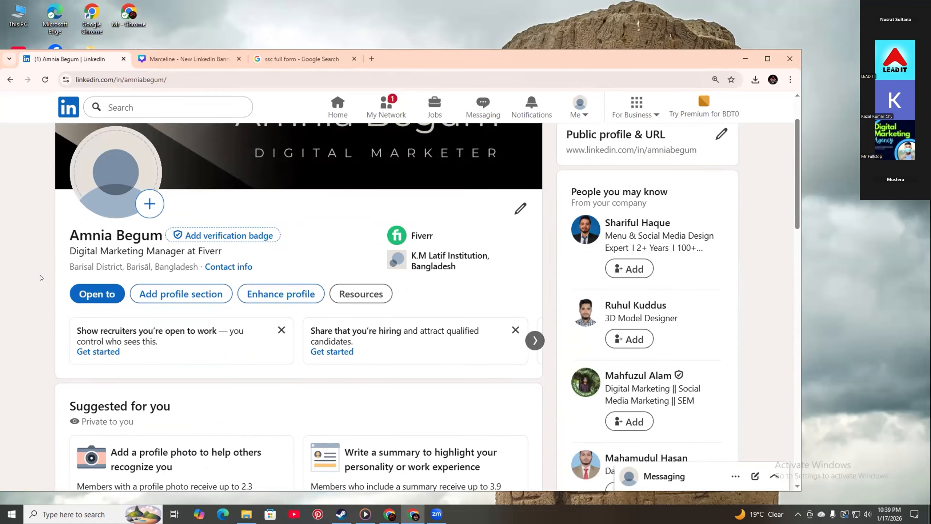
{"action": "scroll", "coordinate": [42, 278], "scroll_direction": "down", "scroll_amount": 3}
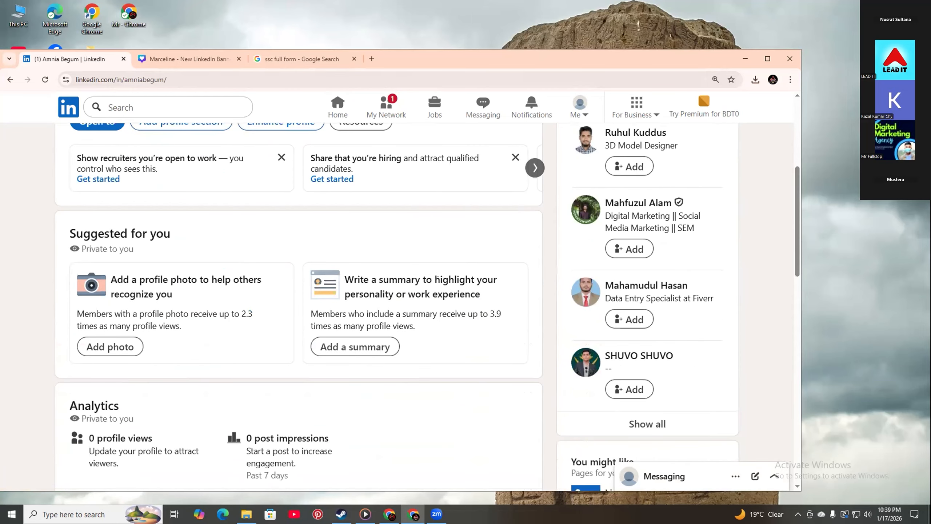
{"action": "scroll", "coordinate": [596, 354], "scroll_direction": "up", "scroll_amount": 4}
{"action": "scroll", "coordinate": [598, 355], "scroll_direction": "up", "scroll_amount": 3}
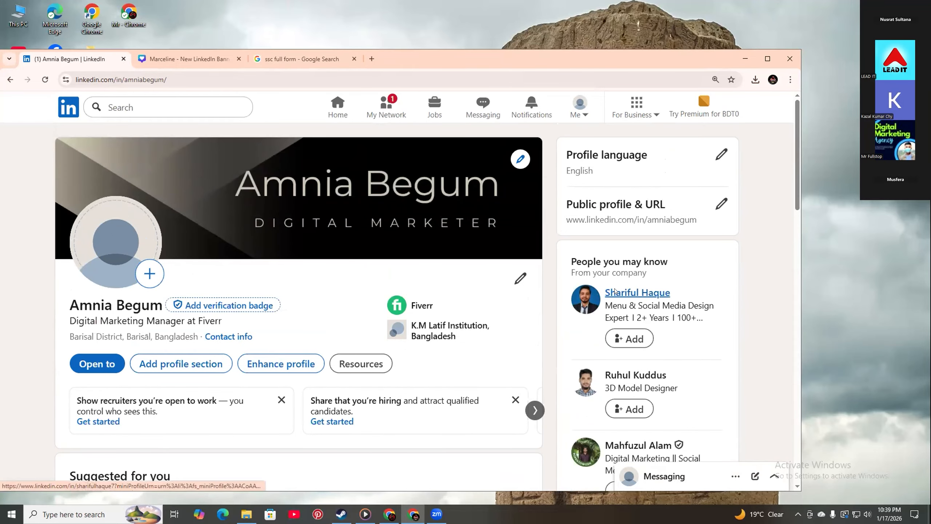
Step: Open the first suggested person under "People you may know" in a separate tab to view their profile as an example
{"action": "right_click", "coordinate": [616, 292]}
{"action": "left_click", "coordinate": [642, 302]}
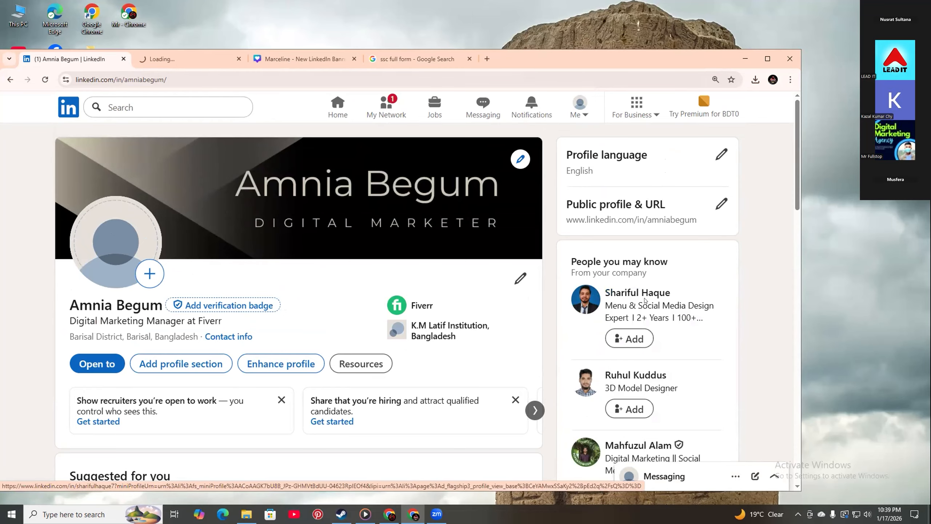
{"action": "left_click", "coordinate": [173, 59]}
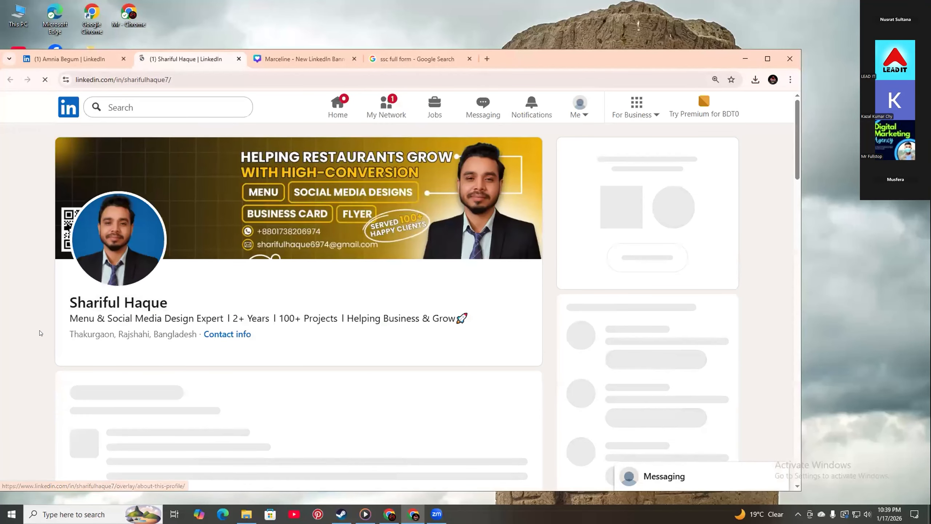
Step: Read through the example member's profile, expanding the full About section to study its introduction and service lists, and close that profile
{"action": "scroll", "coordinate": [37, 333], "scroll_direction": "down", "scroll_amount": 3}
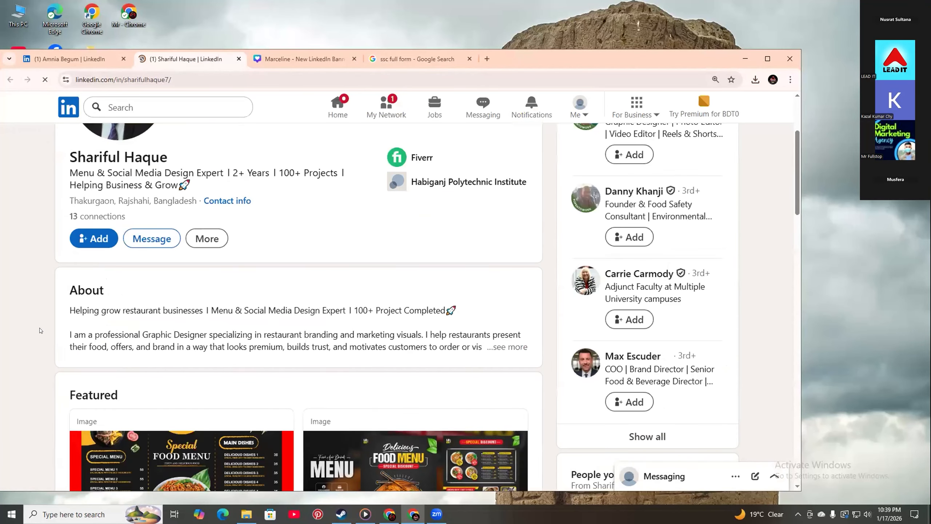
{"action": "scroll", "coordinate": [151, 309], "scroll_direction": "down", "scroll_amount": 1}
{"action": "left_click", "coordinate": [501, 298]}
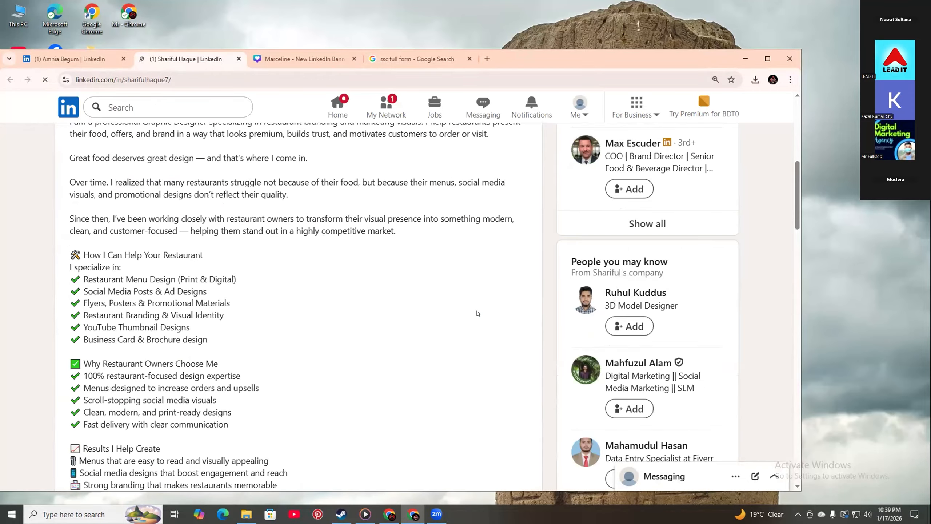
{"action": "scroll", "coordinate": [112, 294], "scroll_direction": "down", "scroll_amount": 2}
{"action": "scroll", "coordinate": [111, 294], "scroll_direction": "up", "scroll_amount": 2}
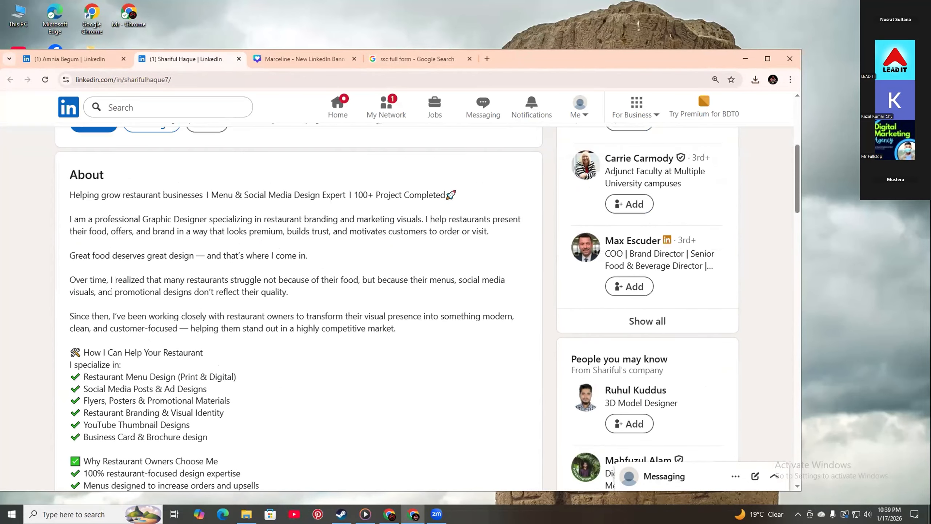
{"action": "left_click_drag", "start_coordinate": [93, 267], "coordinate": [264, 363]}
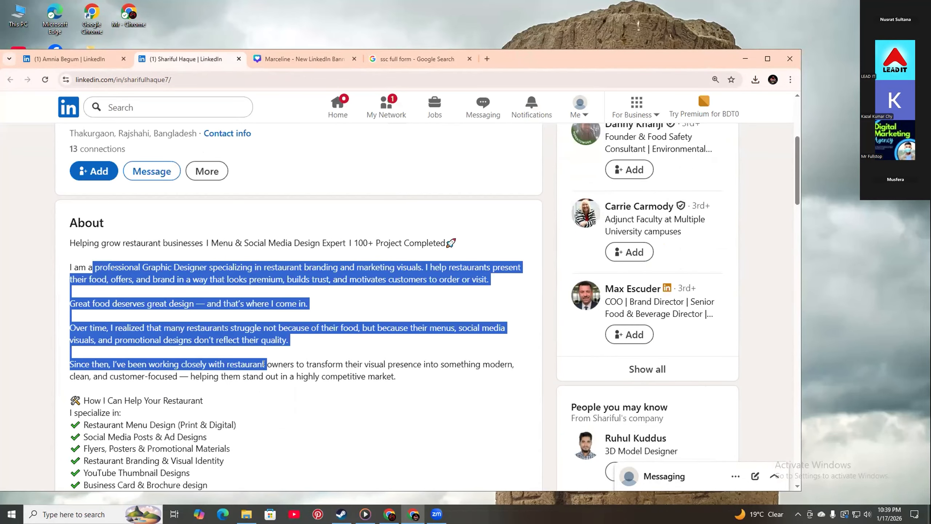
{"action": "scroll", "coordinate": [264, 363], "scroll_direction": "down", "scroll_amount": 1}
{"action": "left_click", "coordinate": [241, 384]}
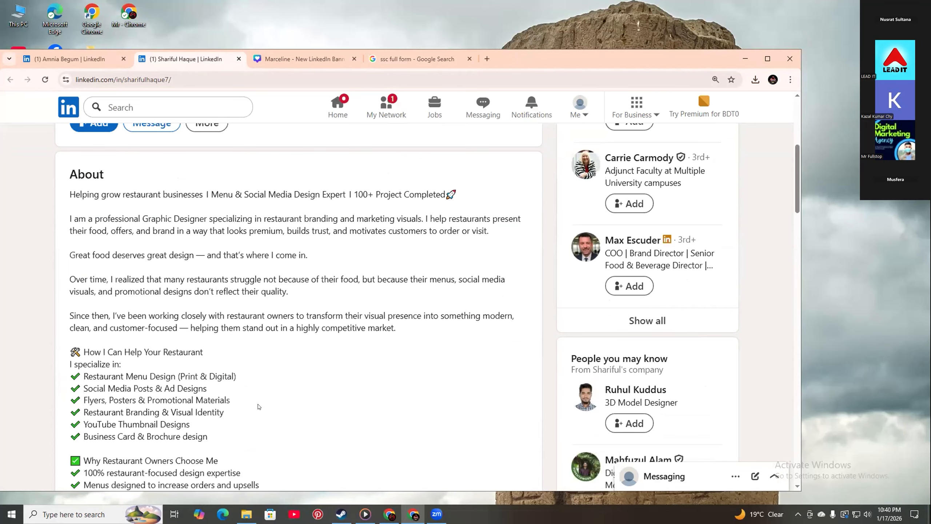
{"action": "scroll", "coordinate": [258, 406], "scroll_direction": "up", "scroll_amount": 4}
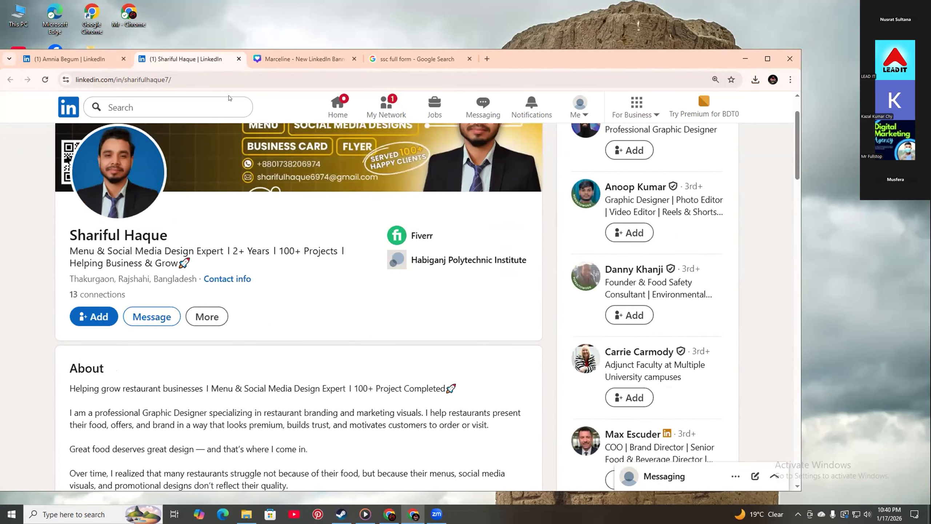
{"action": "left_click", "coordinate": [238, 59]}
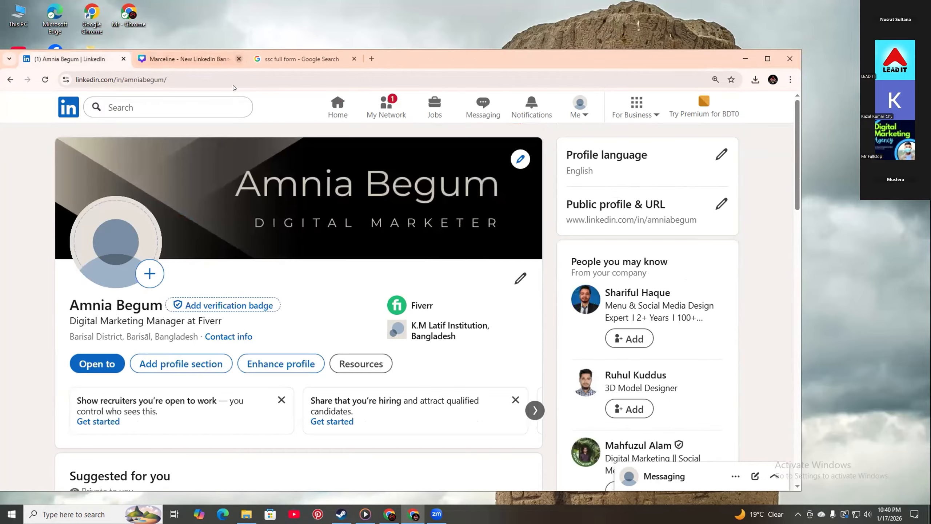
Step: Review the own profile's header, suggestions, analytics and experience, along with the people suggested from the same company
{"action": "scroll", "coordinate": [19, 346], "scroll_direction": "down", "scroll_amount": 3}
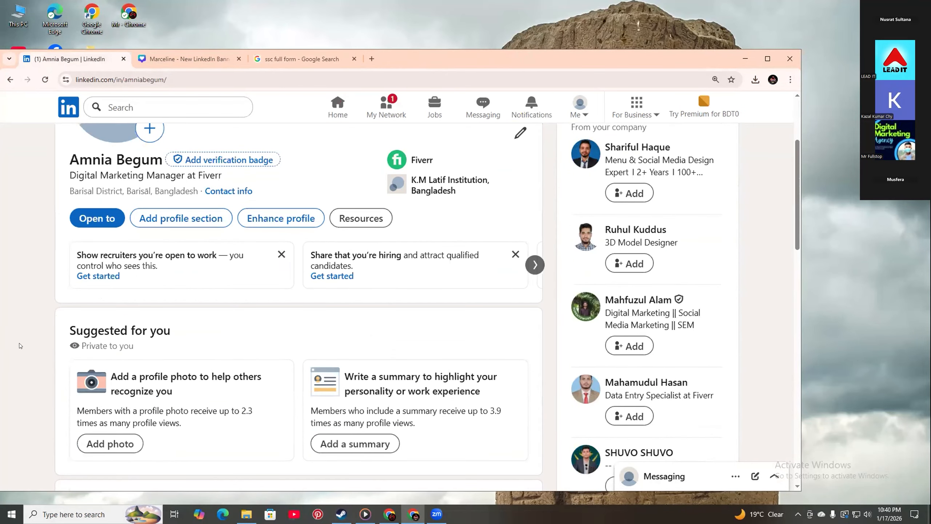
{"action": "scroll", "coordinate": [24, 346], "scroll_direction": "down", "scroll_amount": 1}
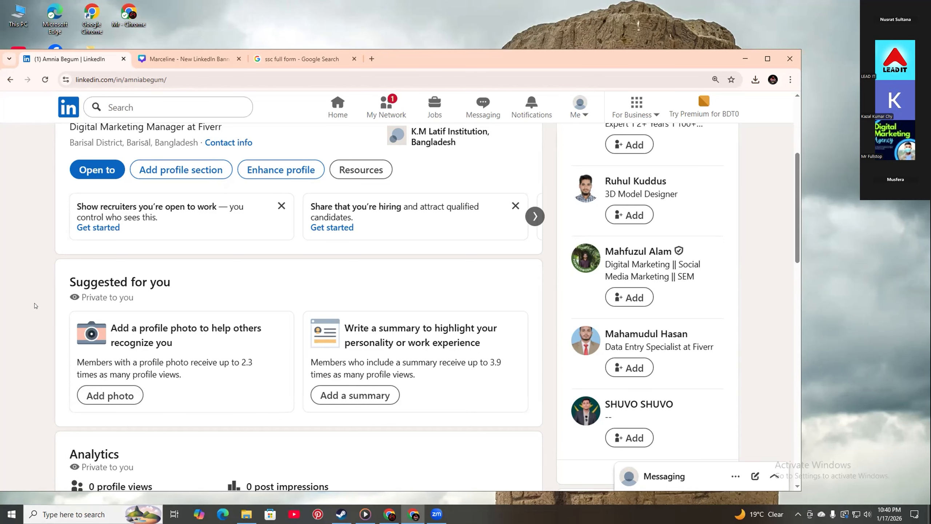
{"action": "scroll", "coordinate": [35, 305], "scroll_direction": "up", "scroll_amount": 3}
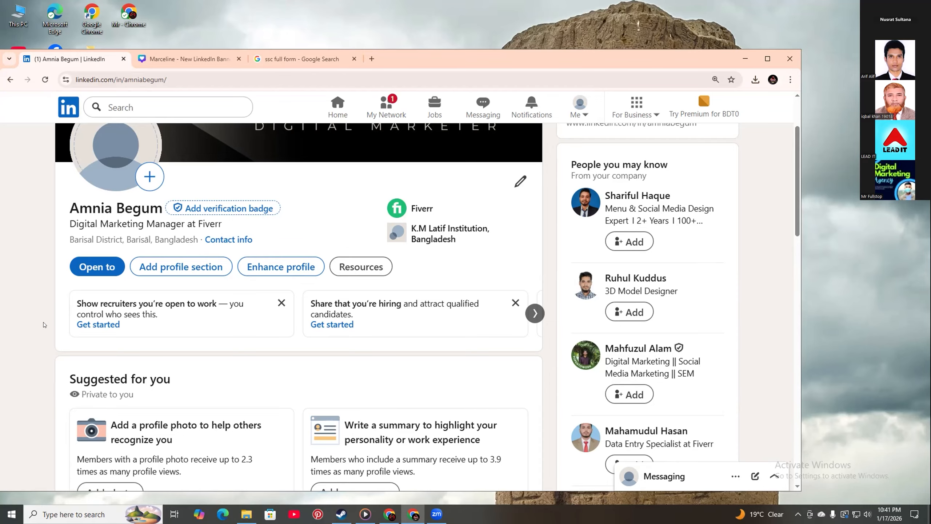
{"action": "scroll", "coordinate": [340, 298], "scroll_direction": "down", "scroll_amount": 5}
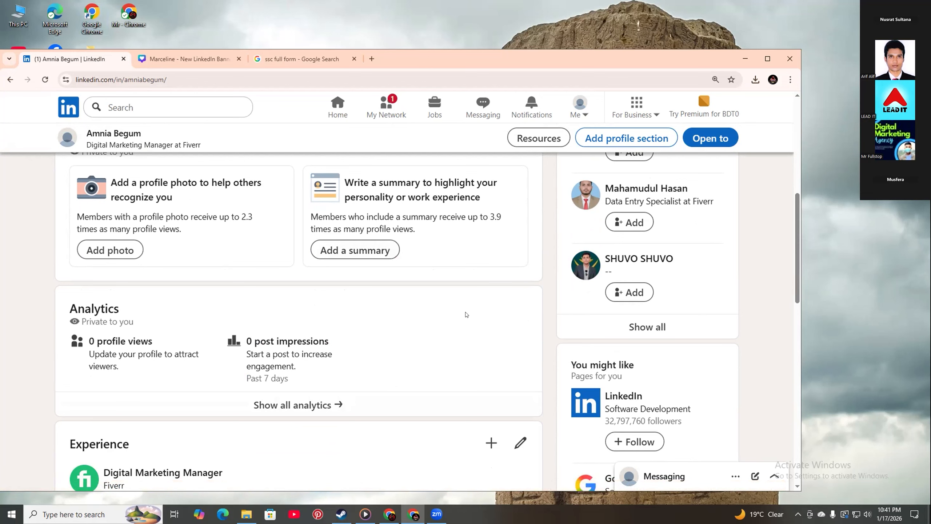
{"action": "scroll", "coordinate": [755, 351], "scroll_direction": "down", "scroll_amount": 1}
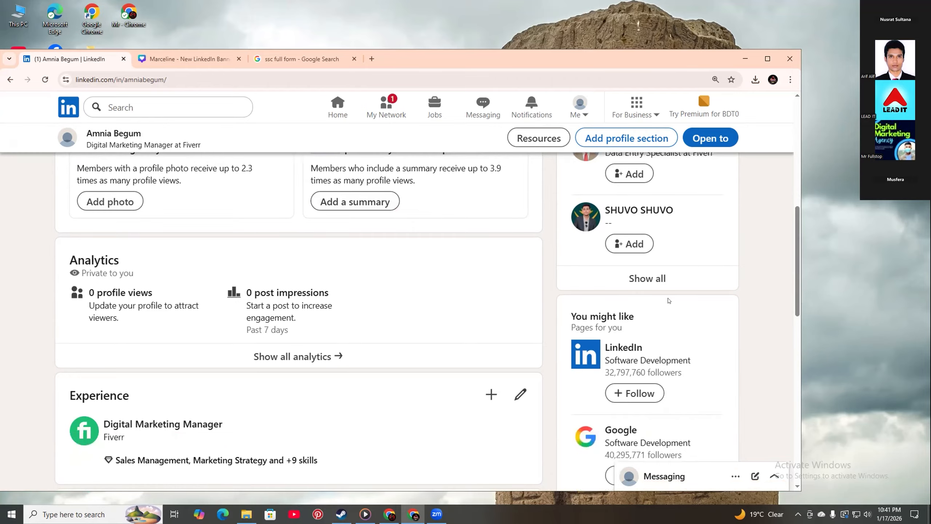
{"action": "scroll", "coordinate": [669, 301], "scroll_direction": "up", "scroll_amount": 5}
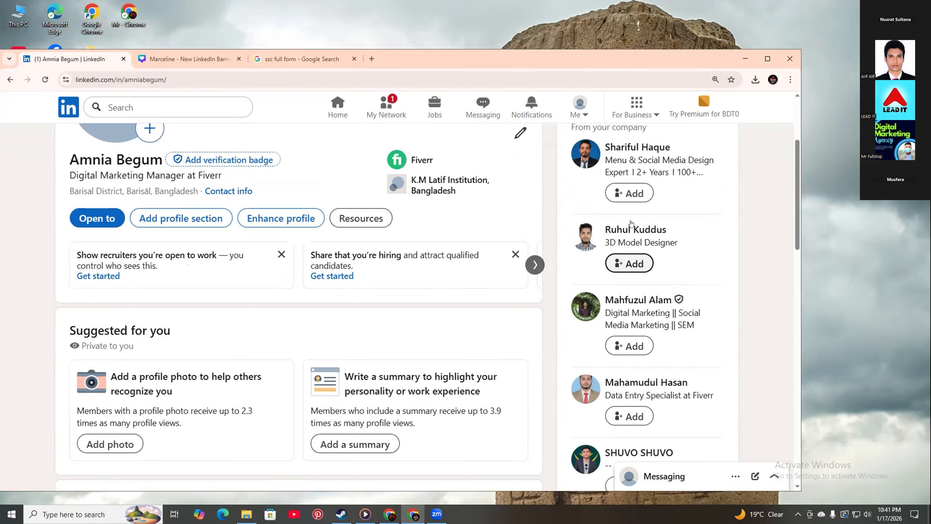
{"action": "scroll", "coordinate": [642, 257], "scroll_direction": "up", "scroll_amount": 2}
{"action": "scroll", "coordinate": [670, 301], "scroll_direction": "down", "scroll_amount": 6}
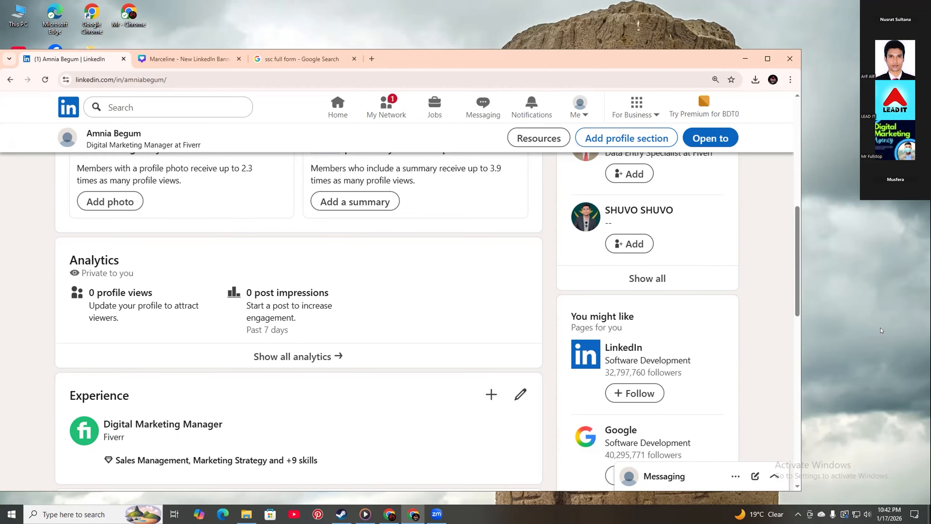
{"action": "scroll", "coordinate": [32, 313], "scroll_direction": "up", "scroll_amount": 10}
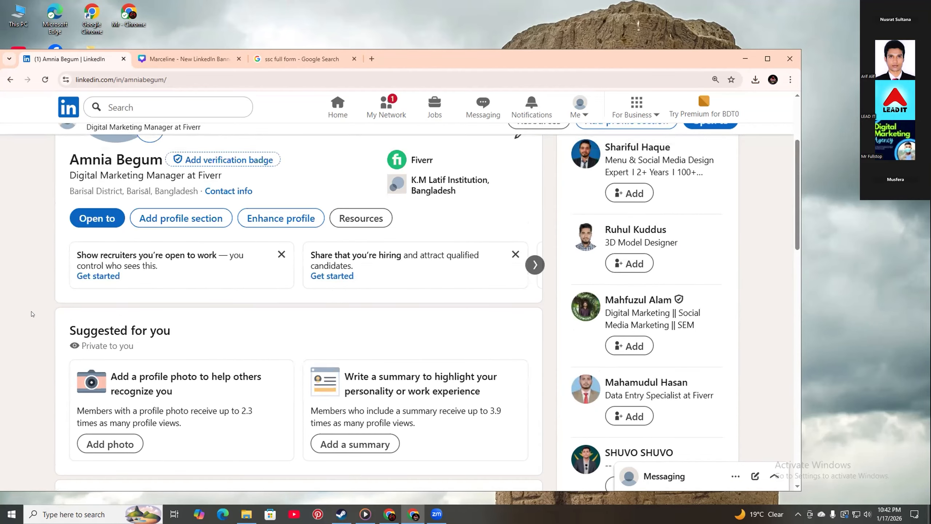
{"action": "scroll", "coordinate": [32, 314], "scroll_direction": "up", "scroll_amount": 2}
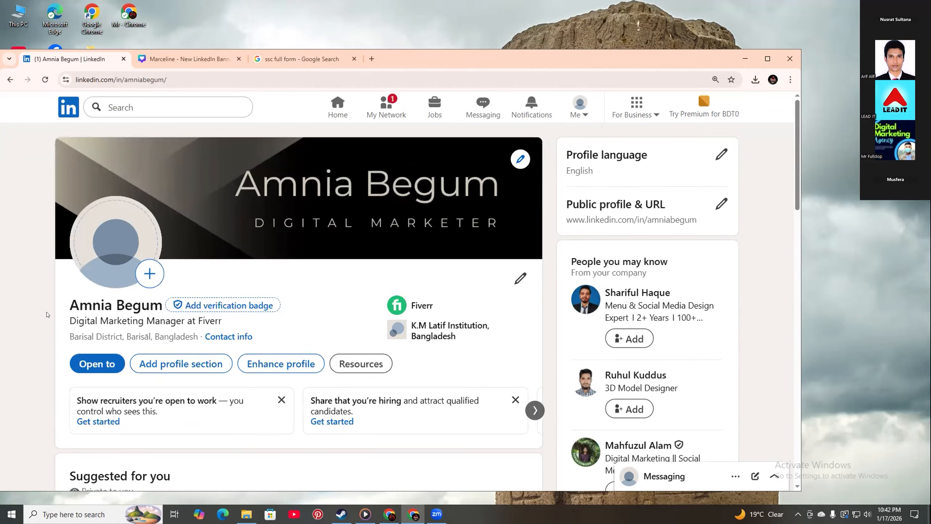
Step: Look through the entire own profile, including the Experience, Education, Skills and Interests sections, and return to the profile header
{"action": "scroll", "coordinate": [46, 314], "scroll_direction": "down", "scroll_amount": 15}
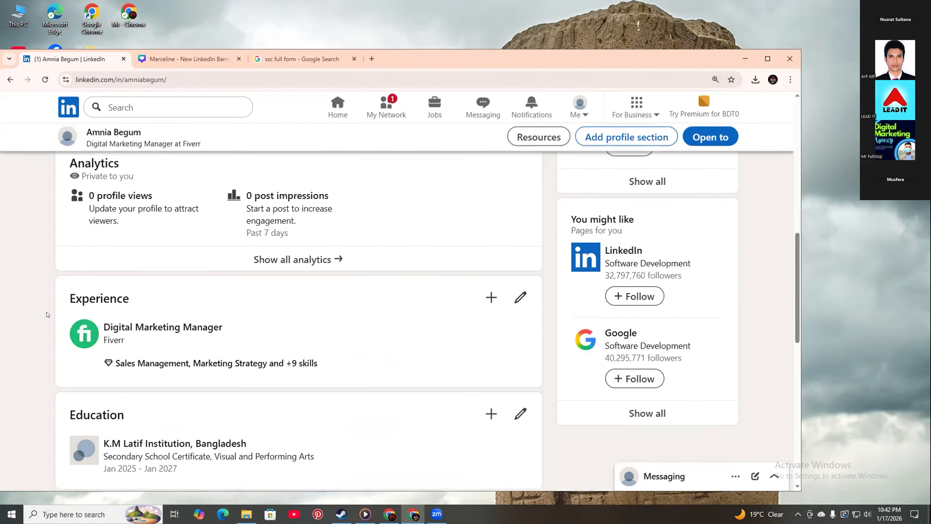
{"action": "scroll", "coordinate": [47, 315], "scroll_direction": "down", "scroll_amount": 1}
{"action": "scroll", "coordinate": [47, 314], "scroll_direction": "down", "scroll_amount": 7}
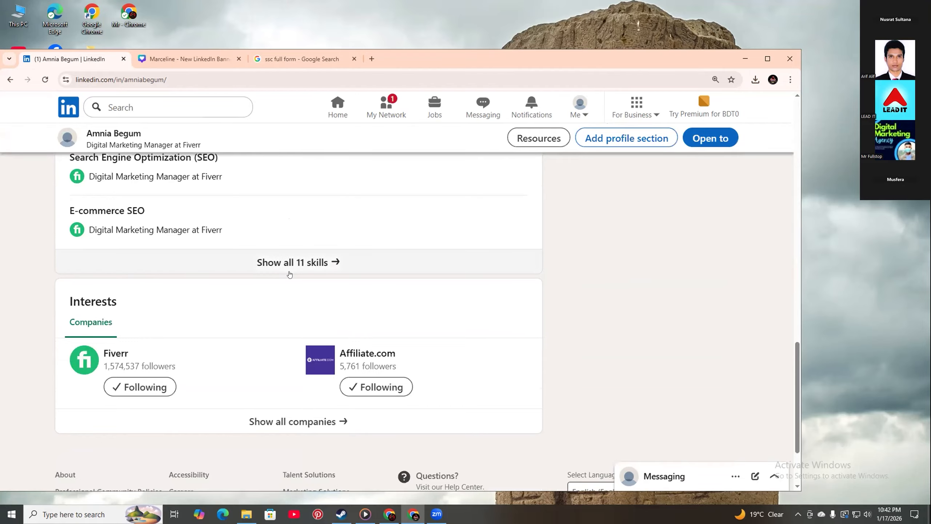
{"action": "scroll", "coordinate": [530, 263], "scroll_direction": "up", "scroll_amount": 1}
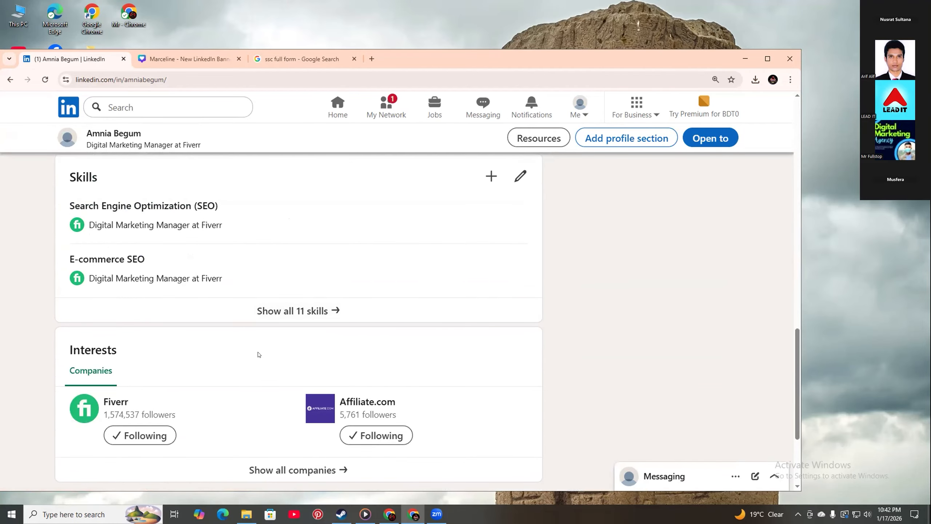
{"action": "scroll", "coordinate": [586, 362], "scroll_direction": "up", "scroll_amount": 3}
{"action": "scroll", "coordinate": [585, 362], "scroll_direction": "up", "scroll_amount": 3}
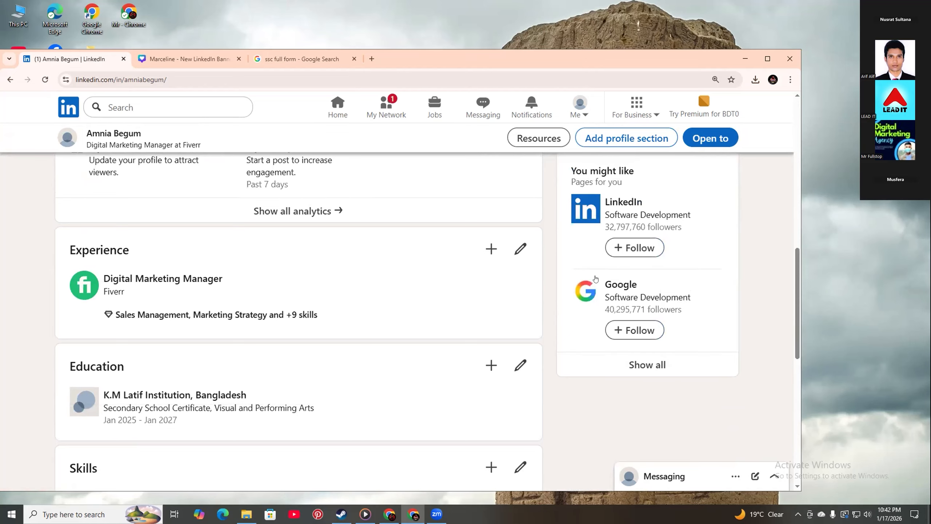
{"action": "scroll", "coordinate": [594, 278], "scroll_direction": "up", "scroll_amount": 3}
{"action": "scroll", "coordinate": [598, 256], "scroll_direction": "up", "scroll_amount": 6}
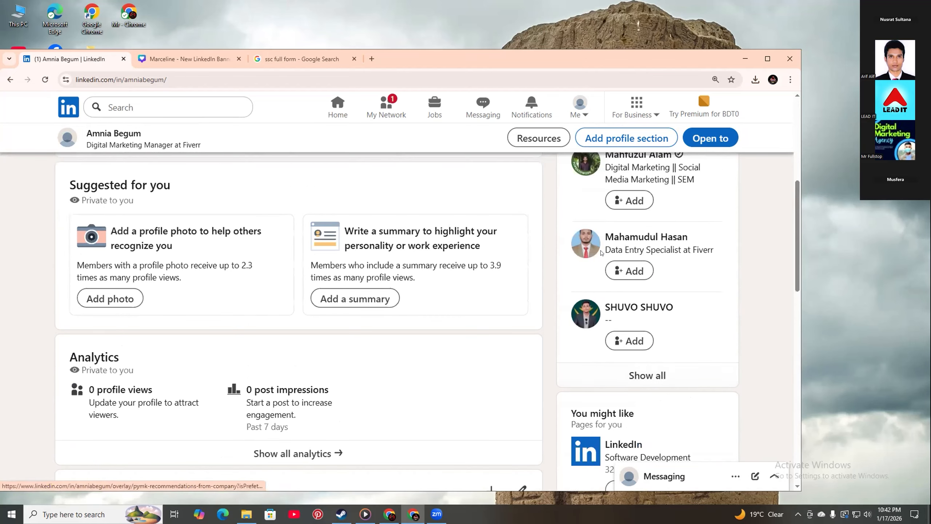
{"action": "scroll", "coordinate": [603, 240], "scroll_direction": "up", "scroll_amount": 2}
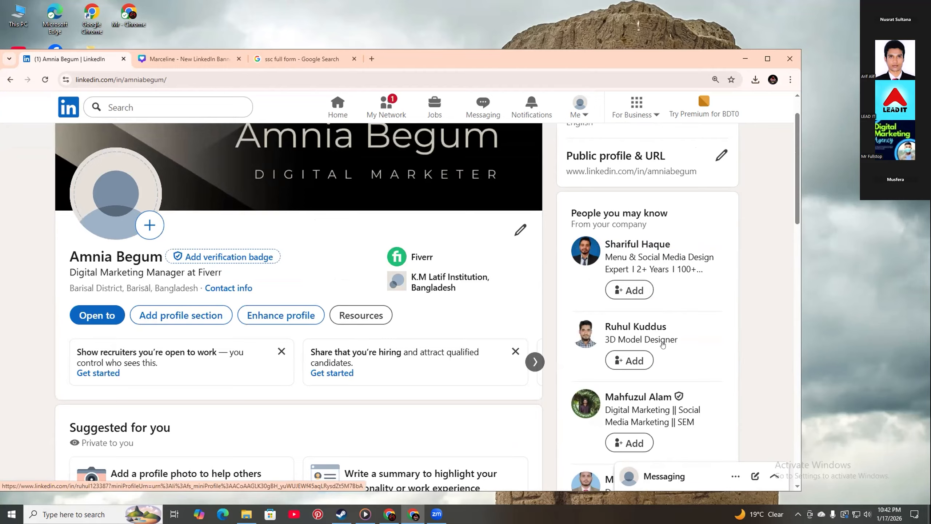
{"action": "scroll", "coordinate": [281, 314], "scroll_direction": "down", "scroll_amount": 1}
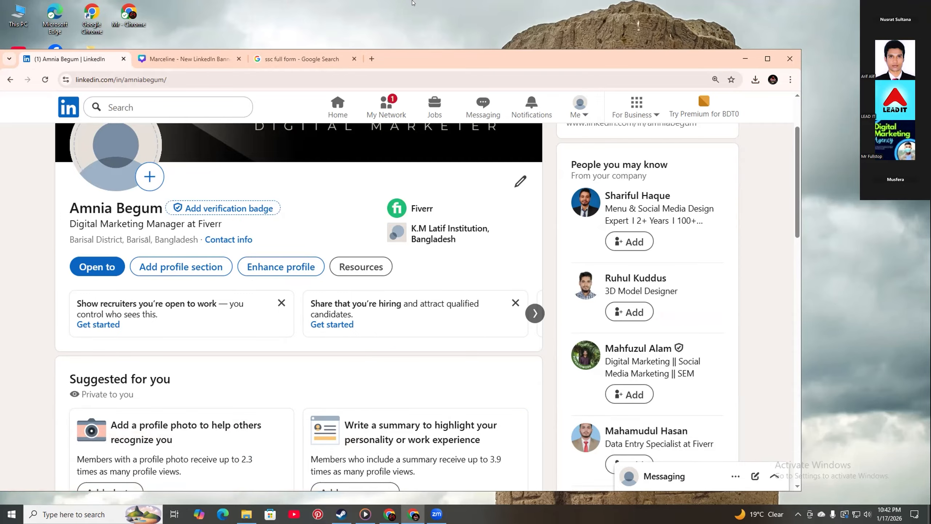
{"action": "scroll", "coordinate": [20, 392], "scroll_direction": "down", "scroll_amount": 5}
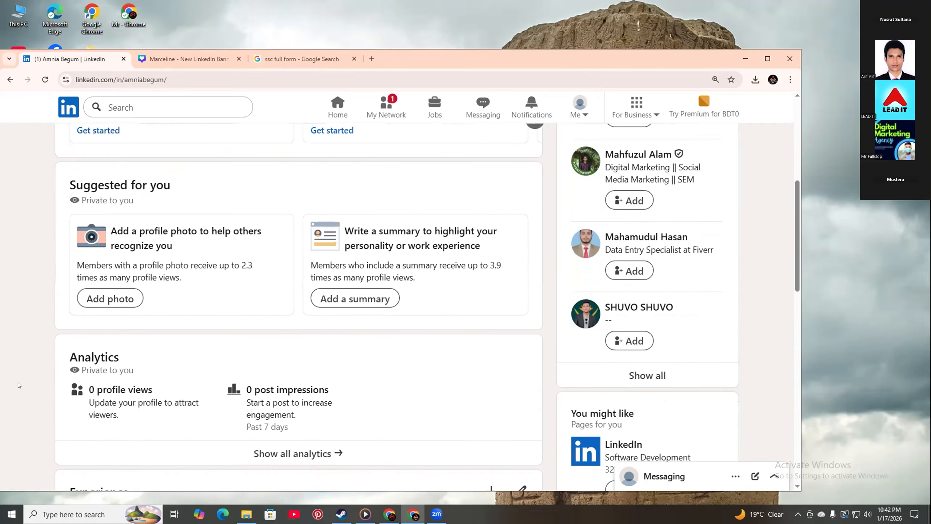
{"action": "scroll", "coordinate": [19, 385], "scroll_direction": "up", "scroll_amount": 7}
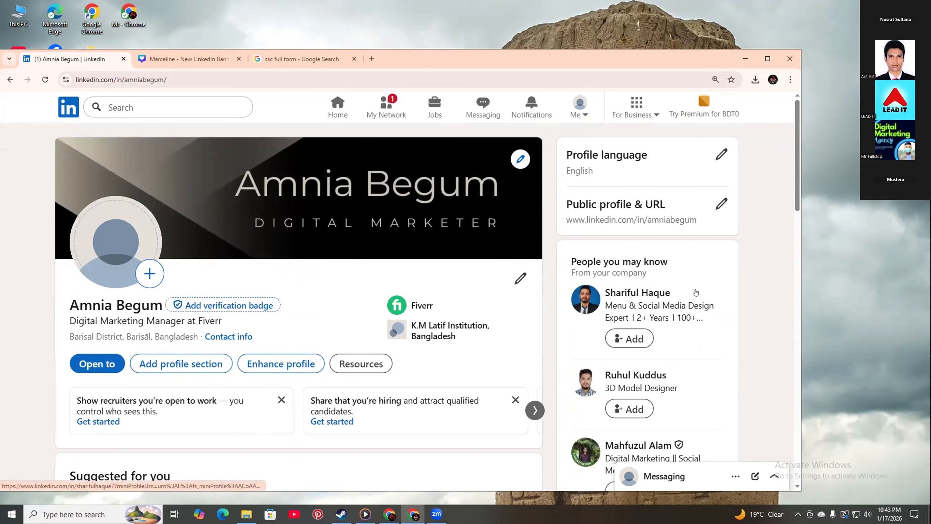
{"action": "scroll", "coordinate": [710, 306], "scroll_direction": "down", "scroll_amount": 3}
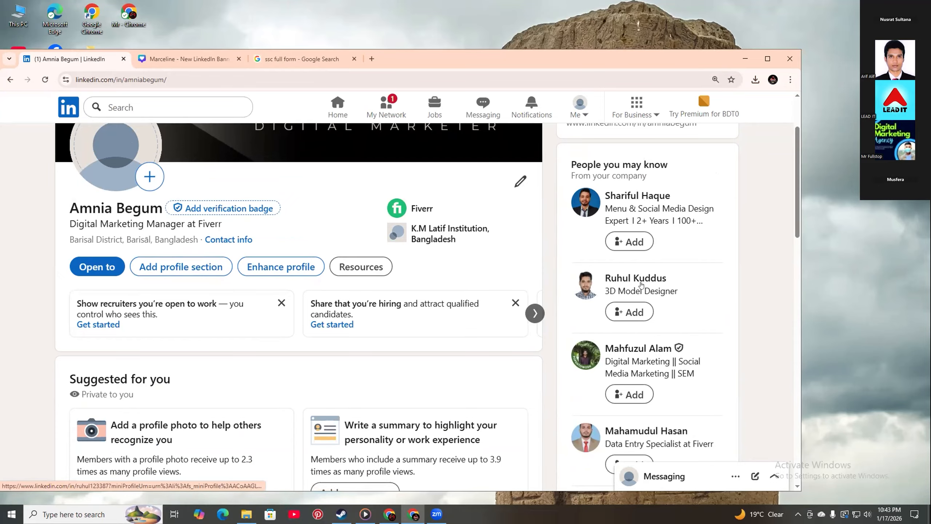
{"action": "scroll", "coordinate": [66, 322], "scroll_direction": "down", "scroll_amount": 1}
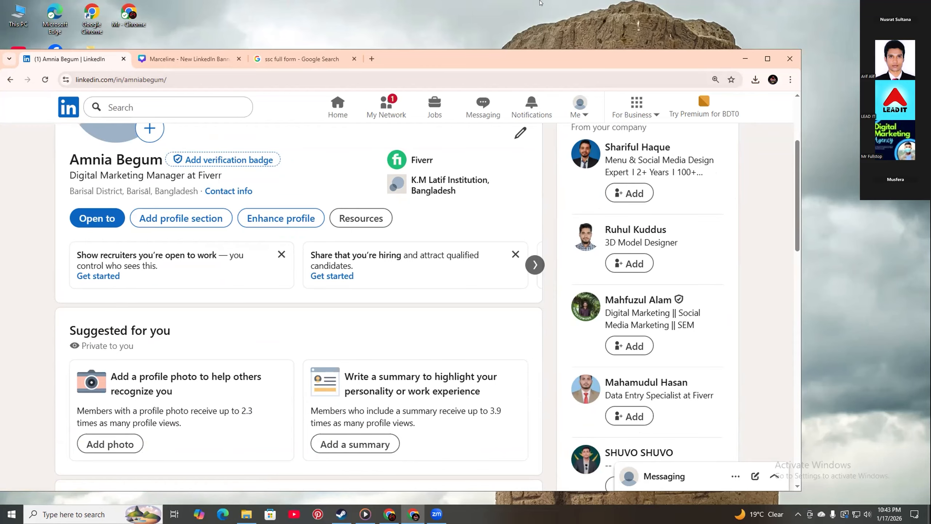
{"action": "scroll", "coordinate": [51, 309], "scroll_direction": "up", "scroll_amount": 2}
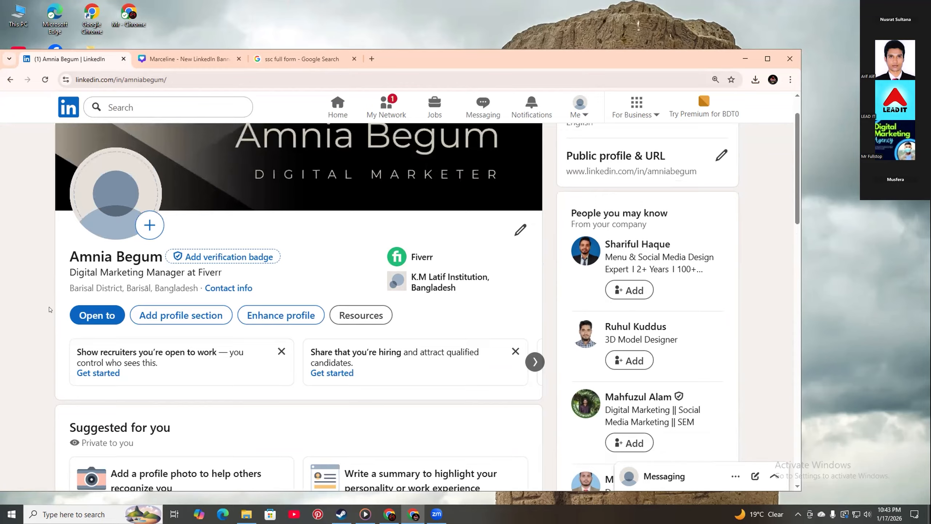
{"action": "scroll", "coordinate": [50, 309], "scroll_direction": "up", "scroll_amount": 1}
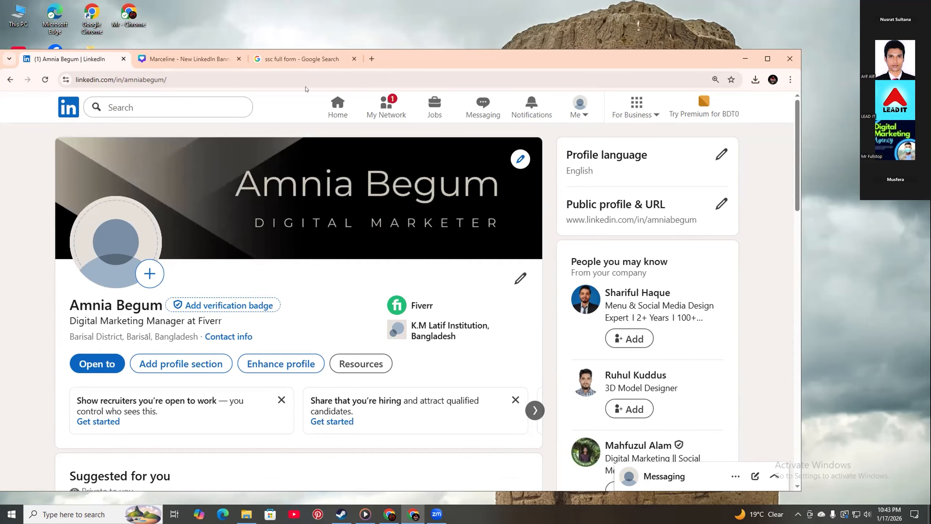
{"action": "scroll", "coordinate": [95, 289], "scroll_direction": "down", "scroll_amount": 3}
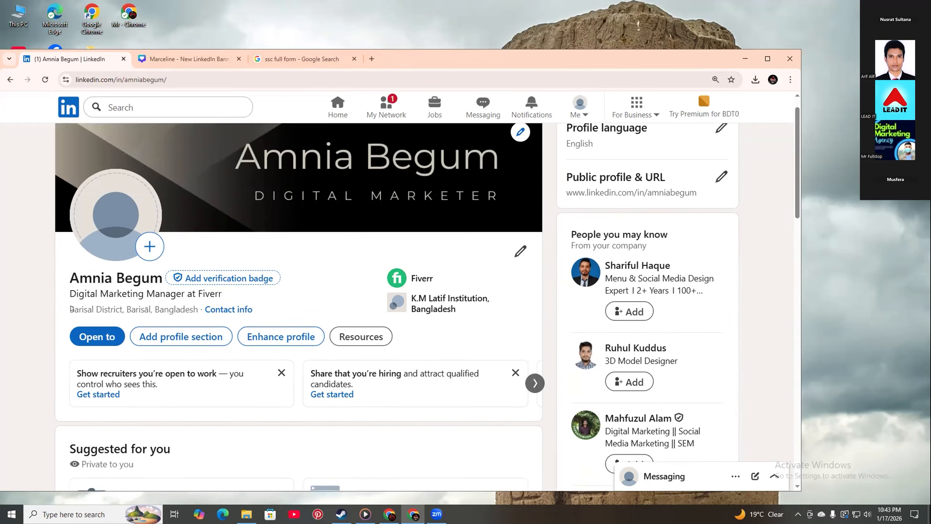
{"action": "scroll", "coordinate": [96, 284], "scroll_direction": "up", "scroll_amount": 3}
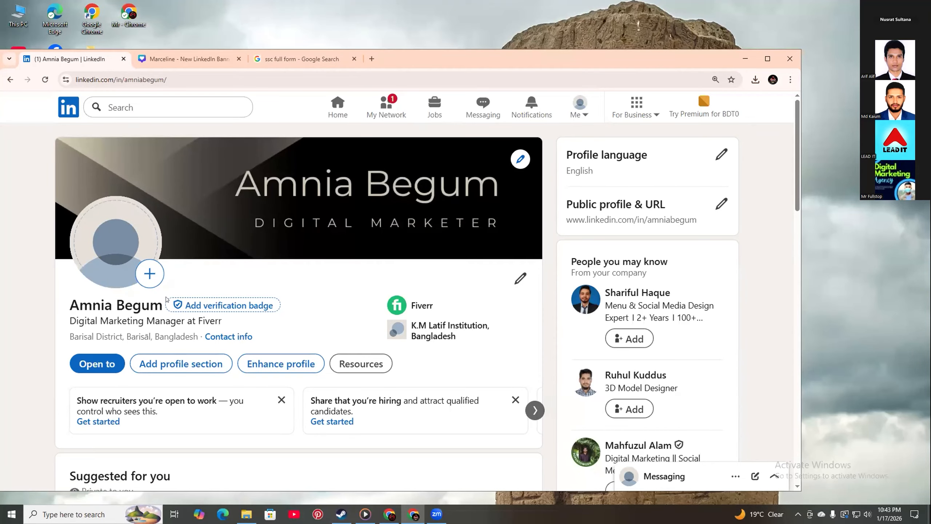
{"action": "left_click", "coordinate": [461, 3]}
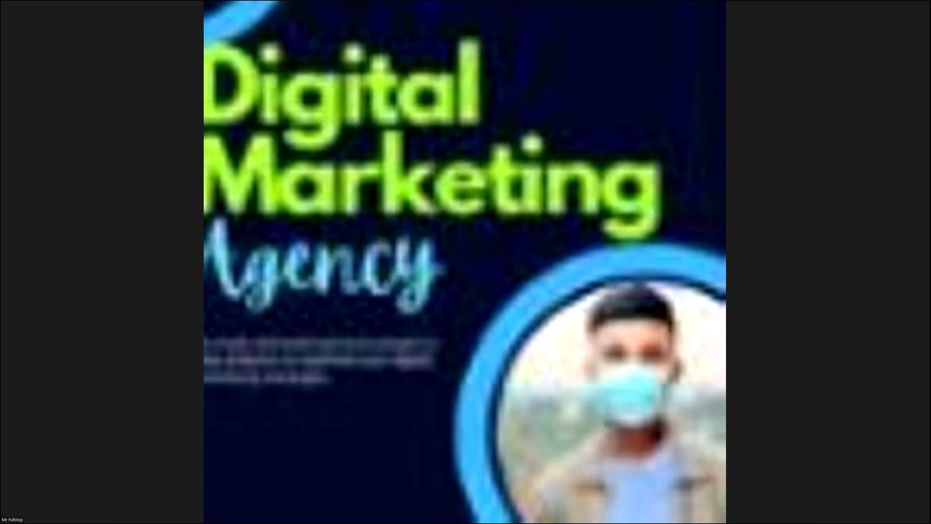